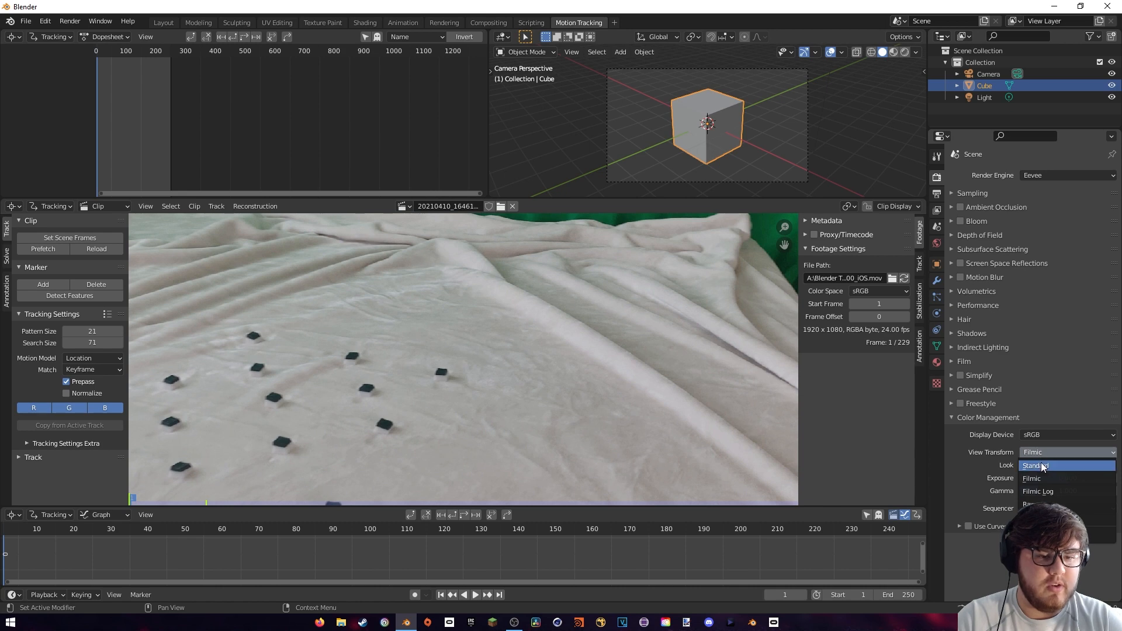
Set the scene's color management view transform to Standard
left_click(1037, 466)
scroll(403, 357, "down", 2)
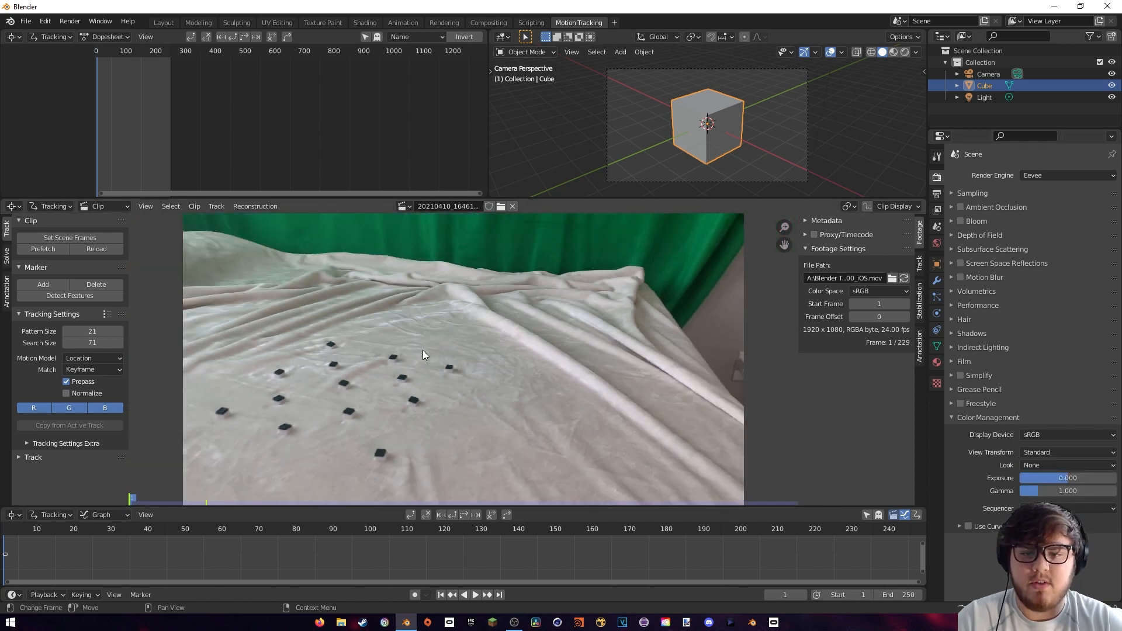
middle_click_drag(423, 350, 488, 344)
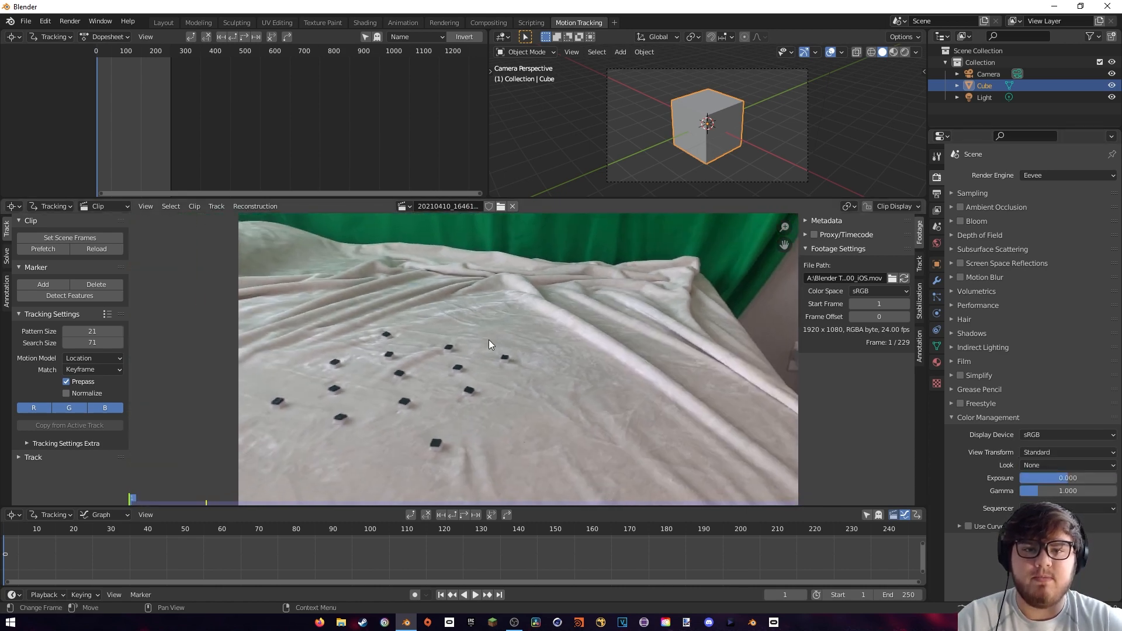
Match the scene frame range to the clip, and set the scene's end frame to 100
left_click(68, 238)
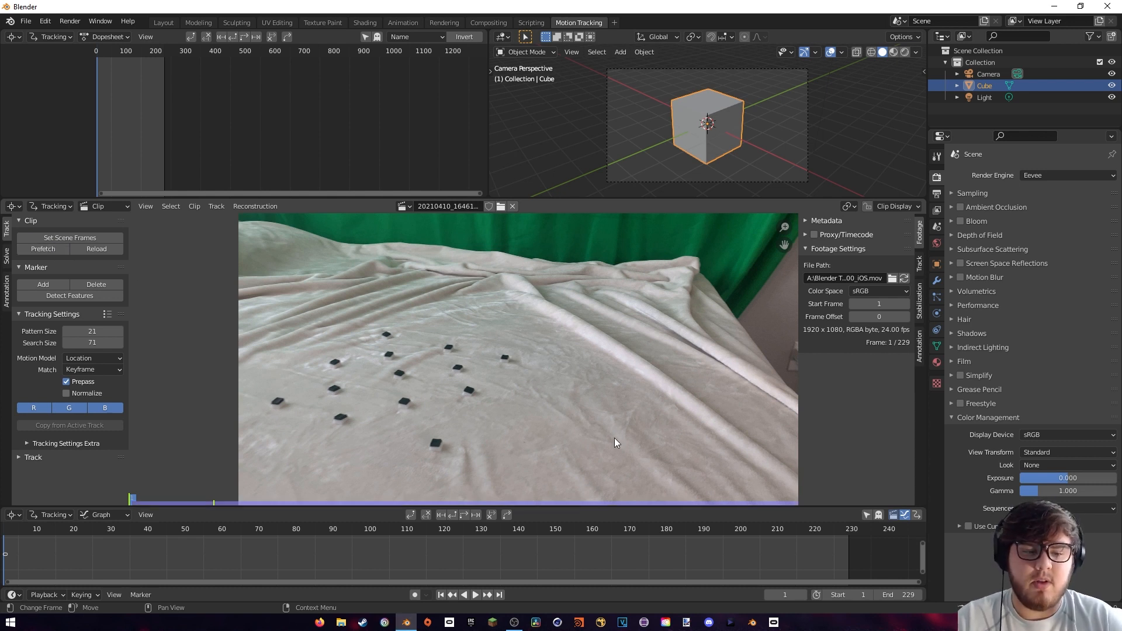
left_click(893, 594)
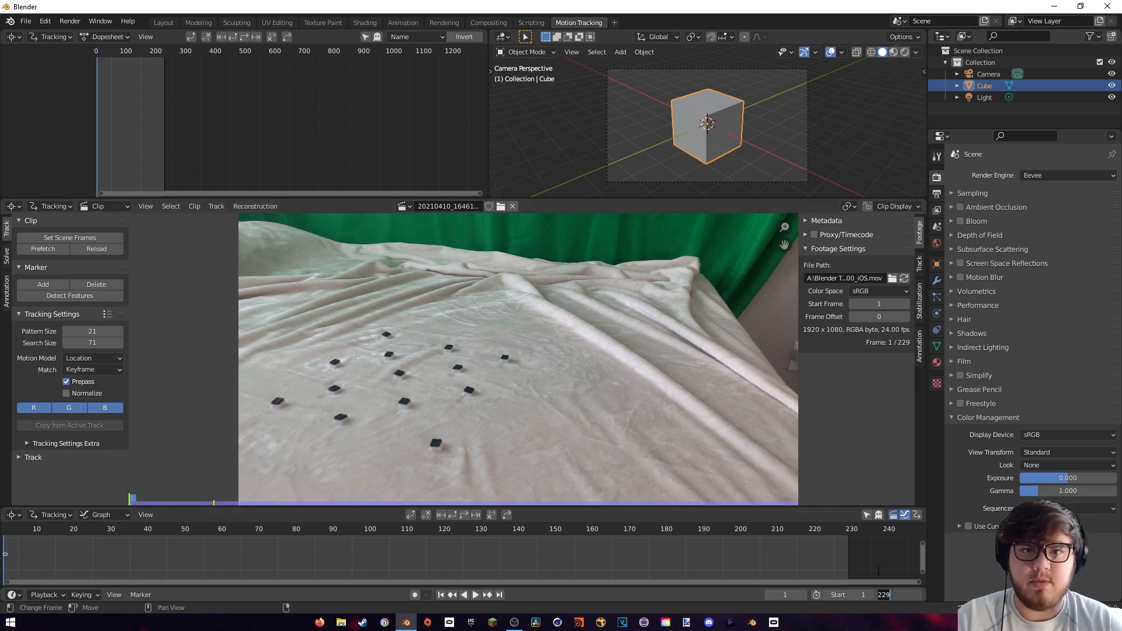
type("100")
key("Return")
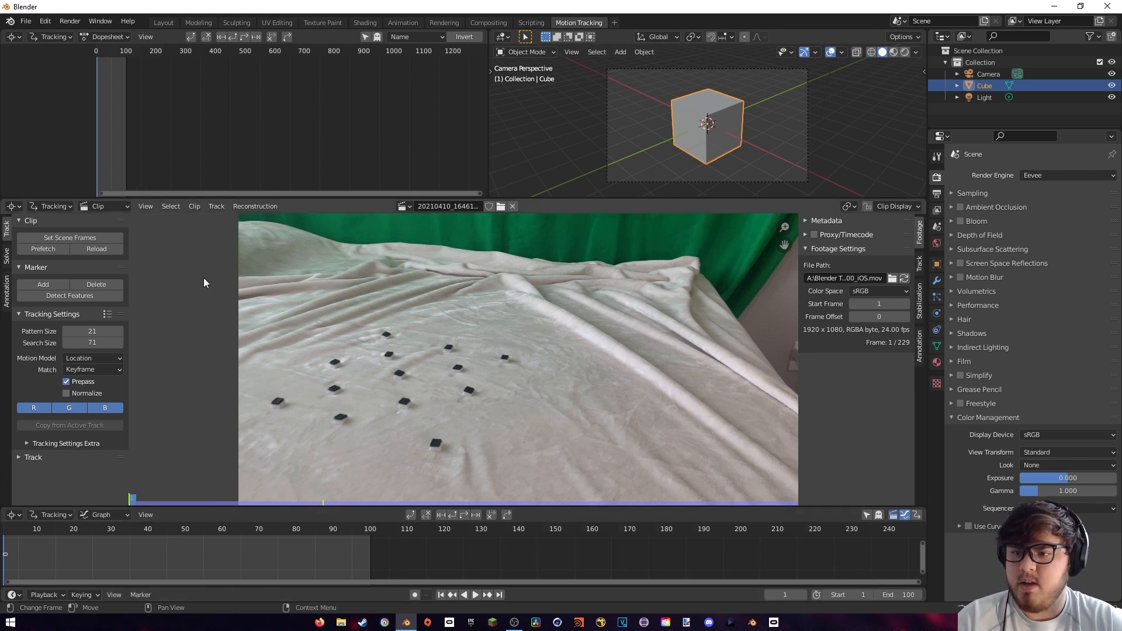
Add a trial tracking marker on a black square in the footage and show its search area
scroll(461, 354, "up", 1)
middle_click_drag(338, 366, 458, 335)
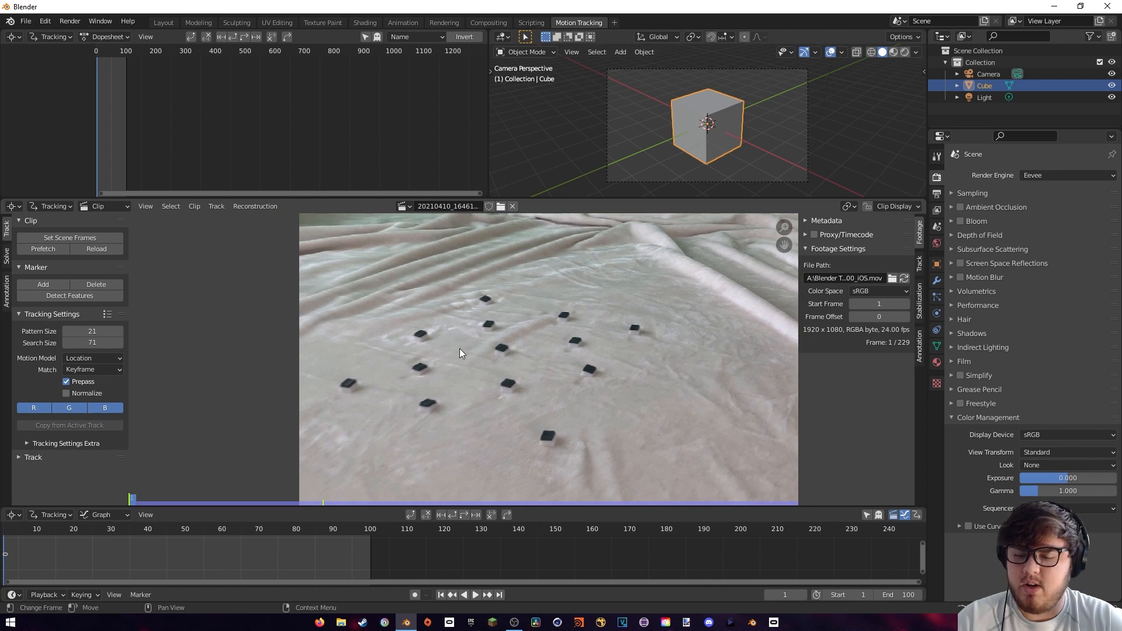
left_click(422, 367, "ctrl")
scroll(437, 379, "up", 3)
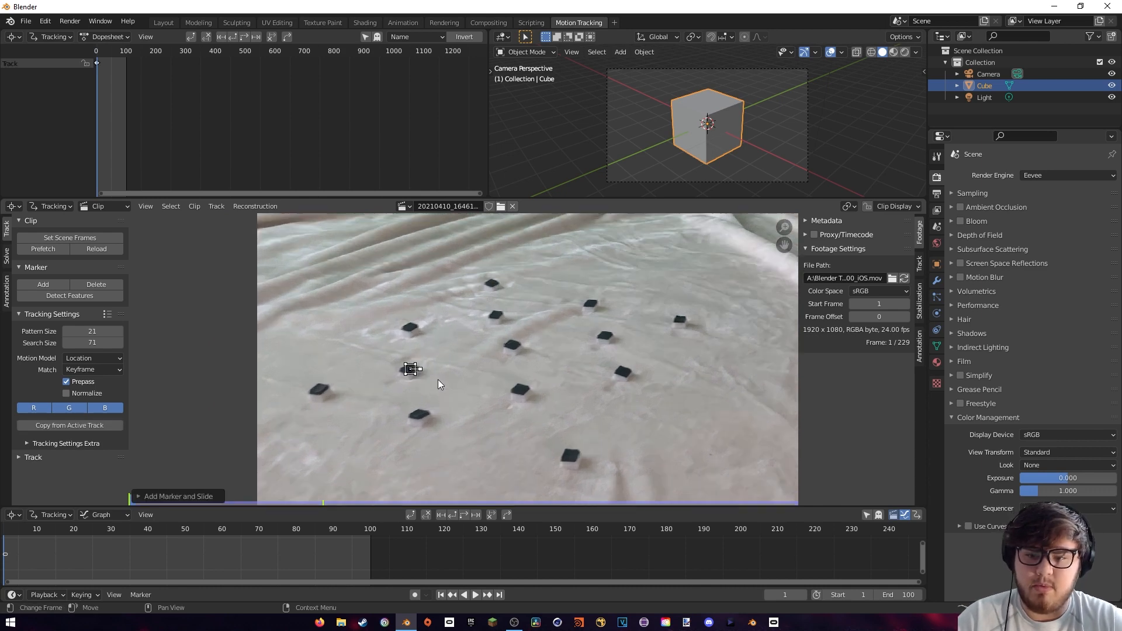
key("alt+s")
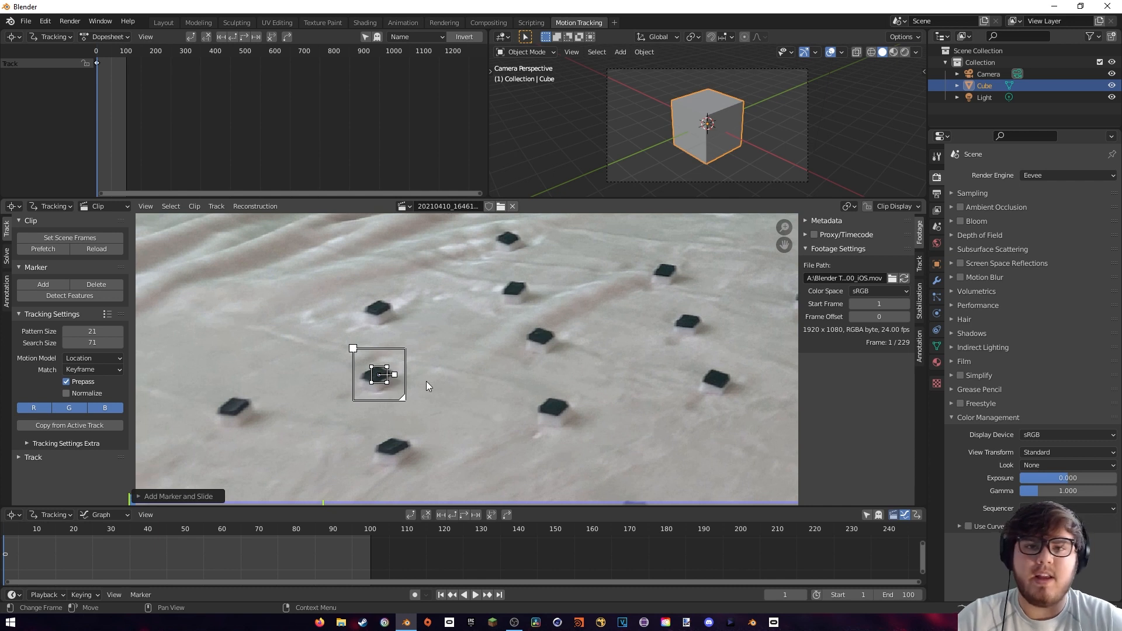
Set the default pattern size to 40 and search size to 119, and try them with a marker on the leftmost black square
left_click_drag(92, 331, 119, 342)
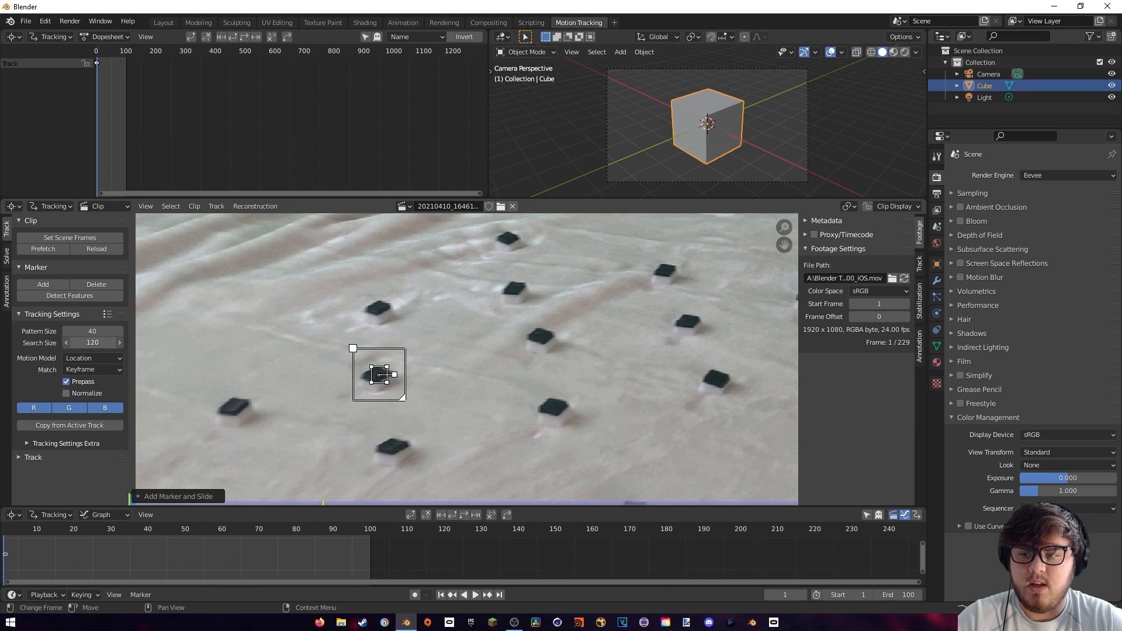
left_click(234, 409, "ctrl")
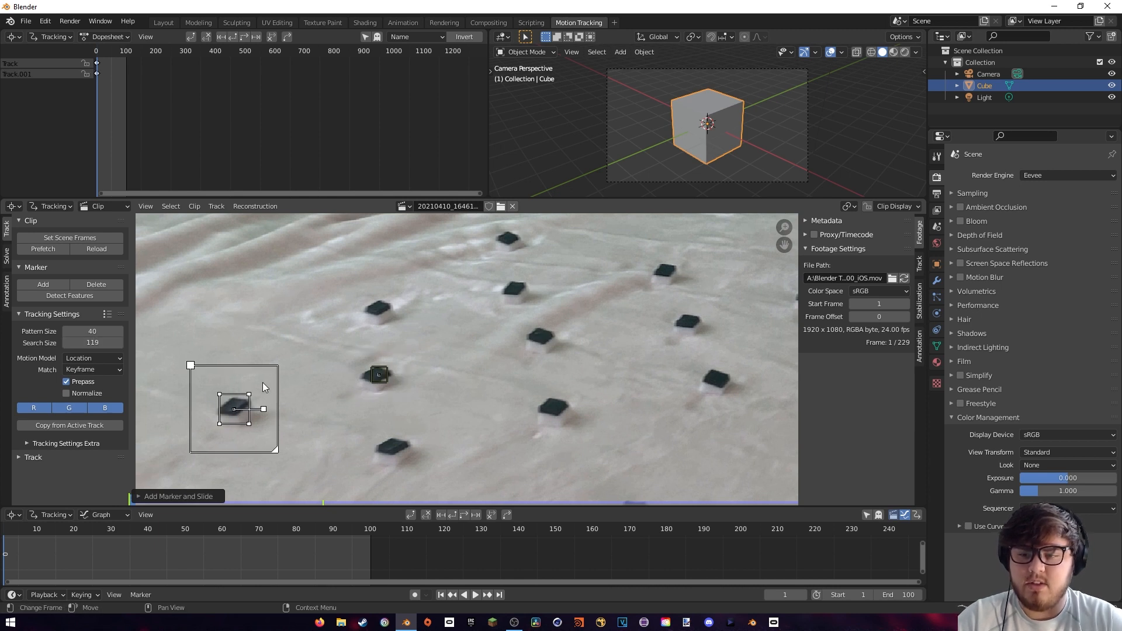
Delete both trial tracking markers from the clip
left_click(332, 350)
key("x")
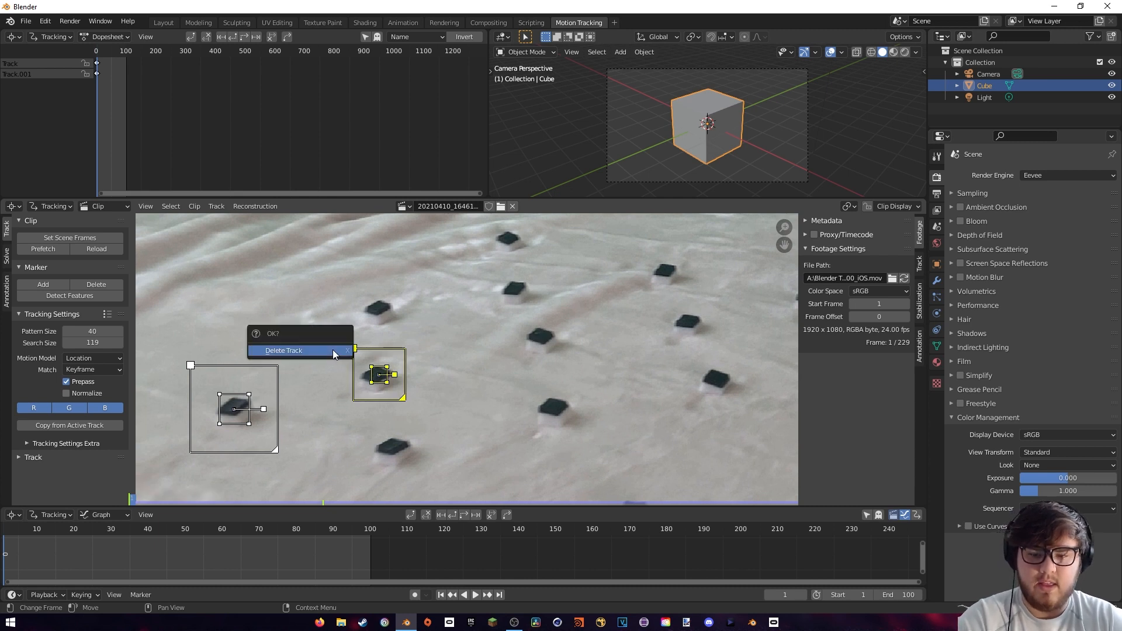
left_click(332, 350)
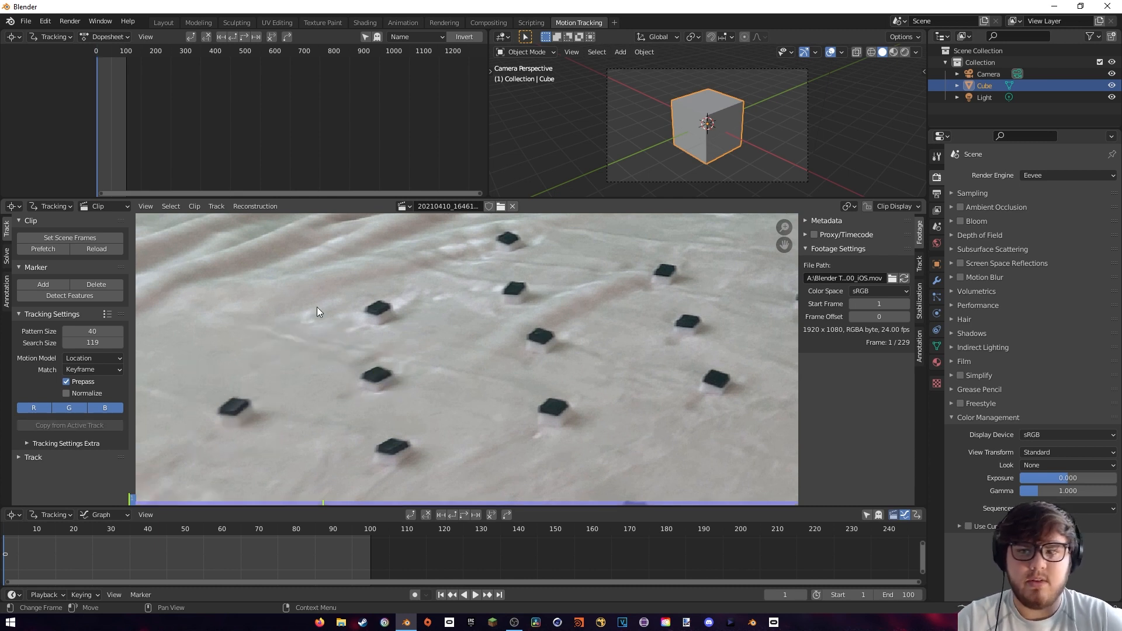
Configure tracking to match the previous frame, with Normalize enabled and a correlation of 0.9
left_click(93, 371)
left_click(93, 392)
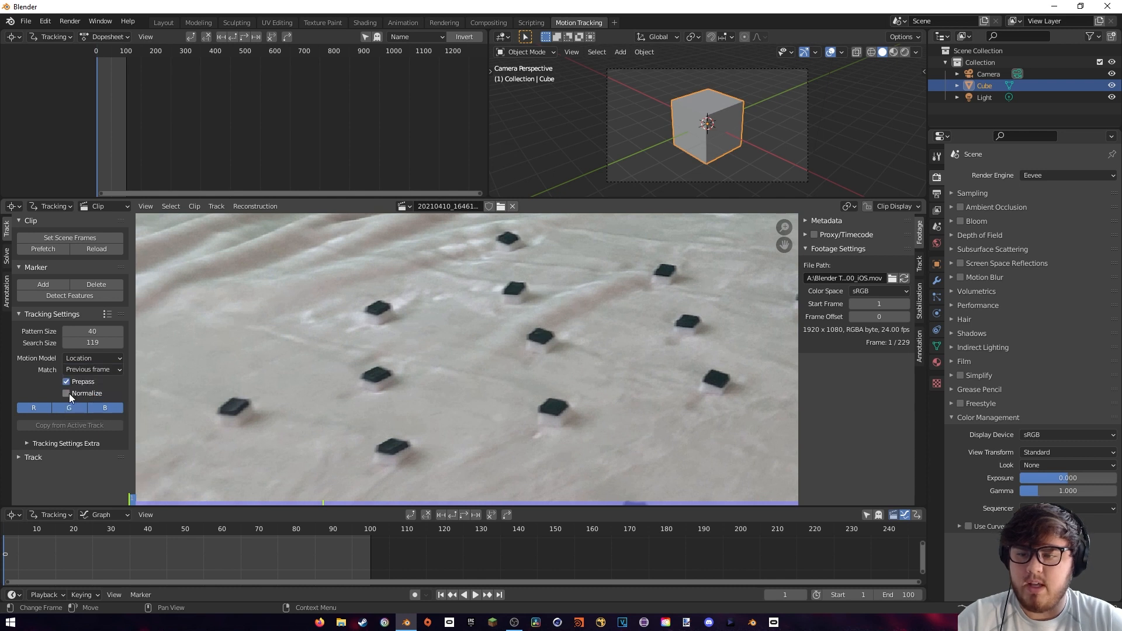
left_click(67, 393)
left_click(35, 444)
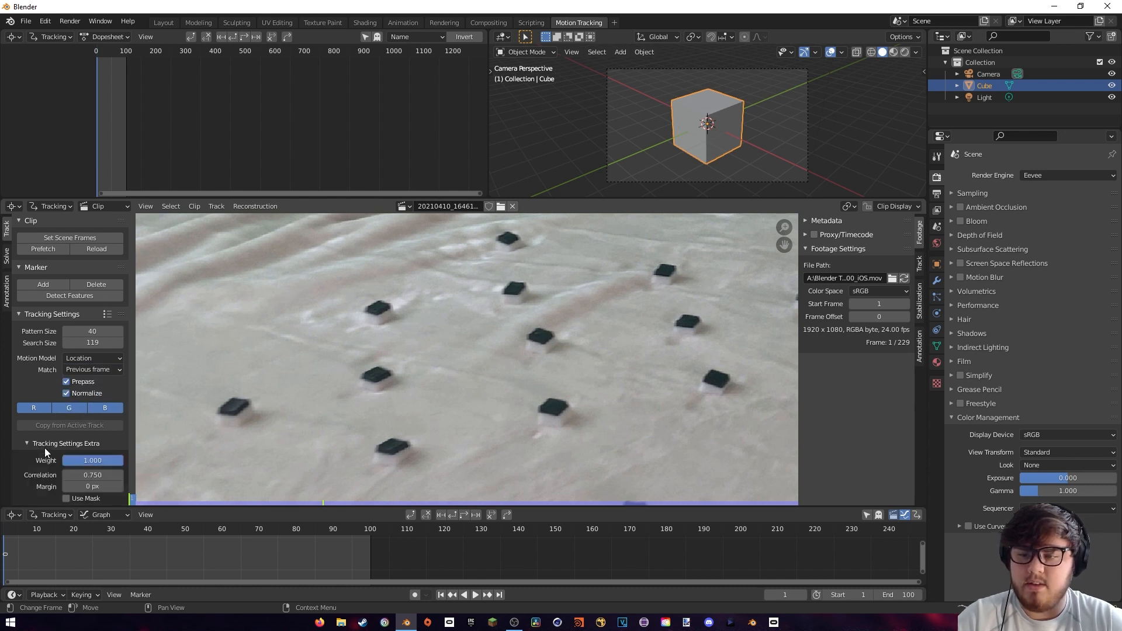
left_click(88, 474)
key("BackSpace")
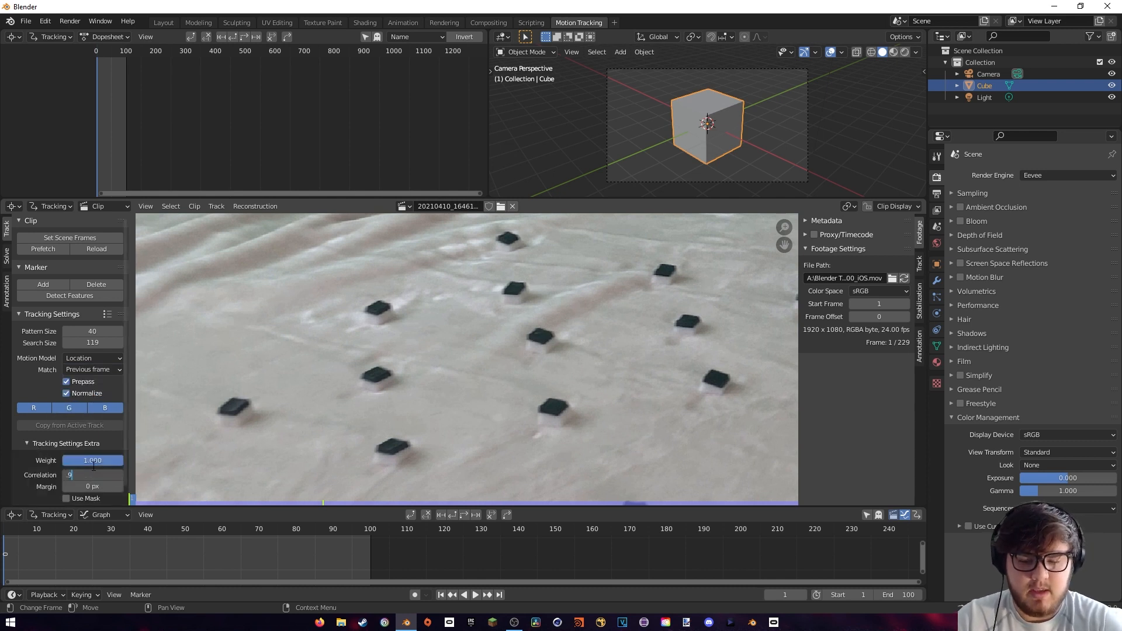
type(".9")
key("Return")
Add a tracking marker on each of the black squares on the blanket at frame 1
scroll(424, 365, "down", 2)
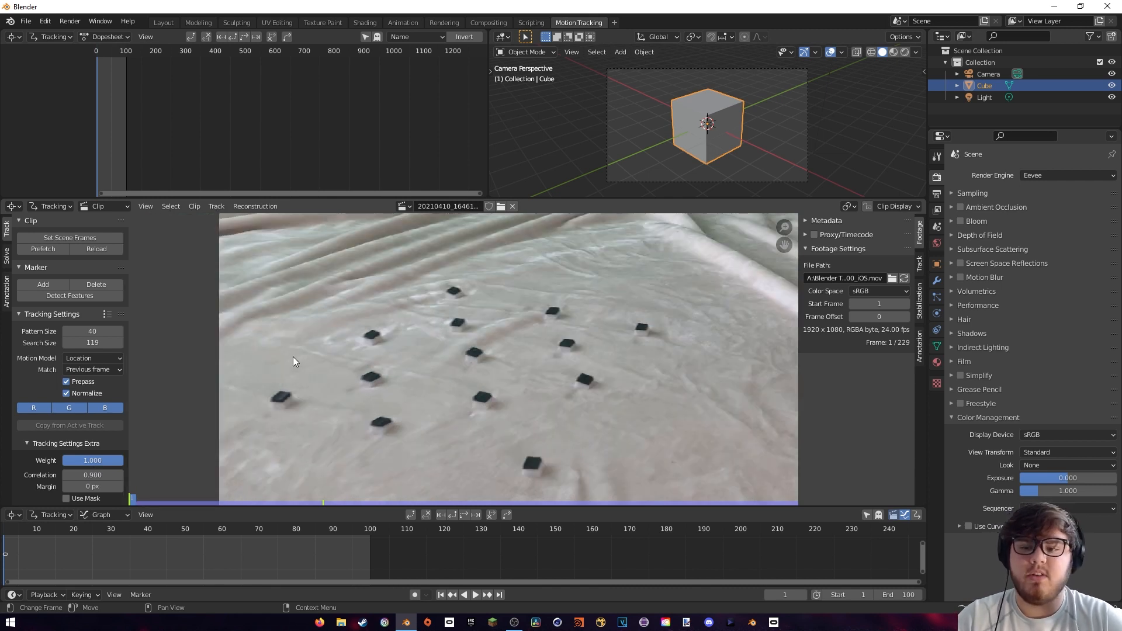
left_click(280, 396, "ctrl")
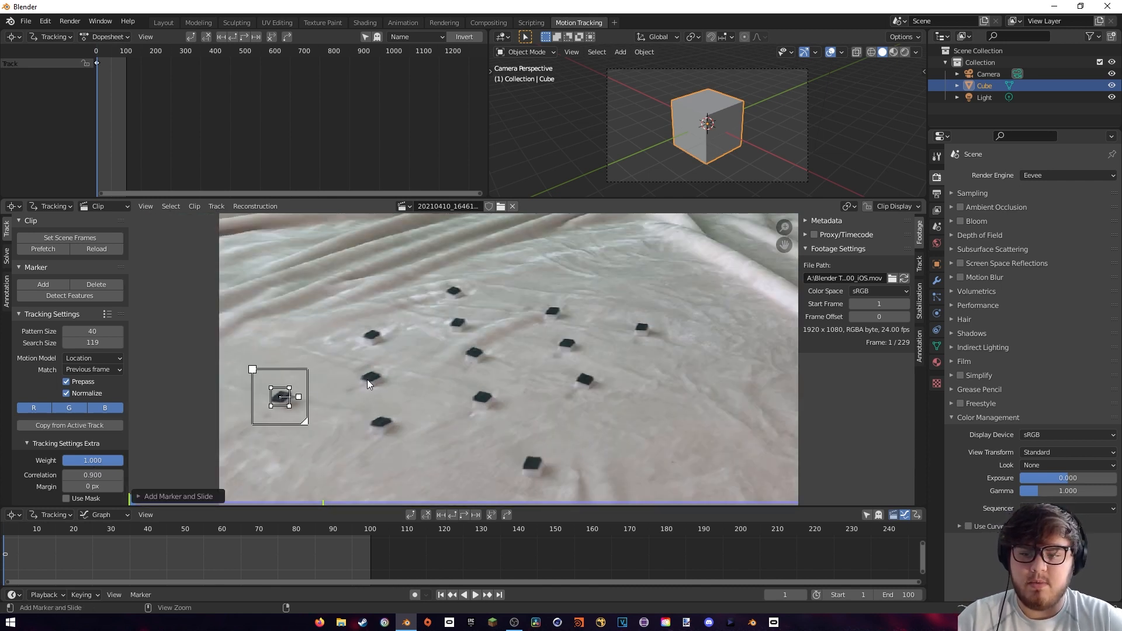
left_click(373, 375, "ctrl")
left_click(380, 420, "ctrl")
left_click(371, 336, "ctrl")
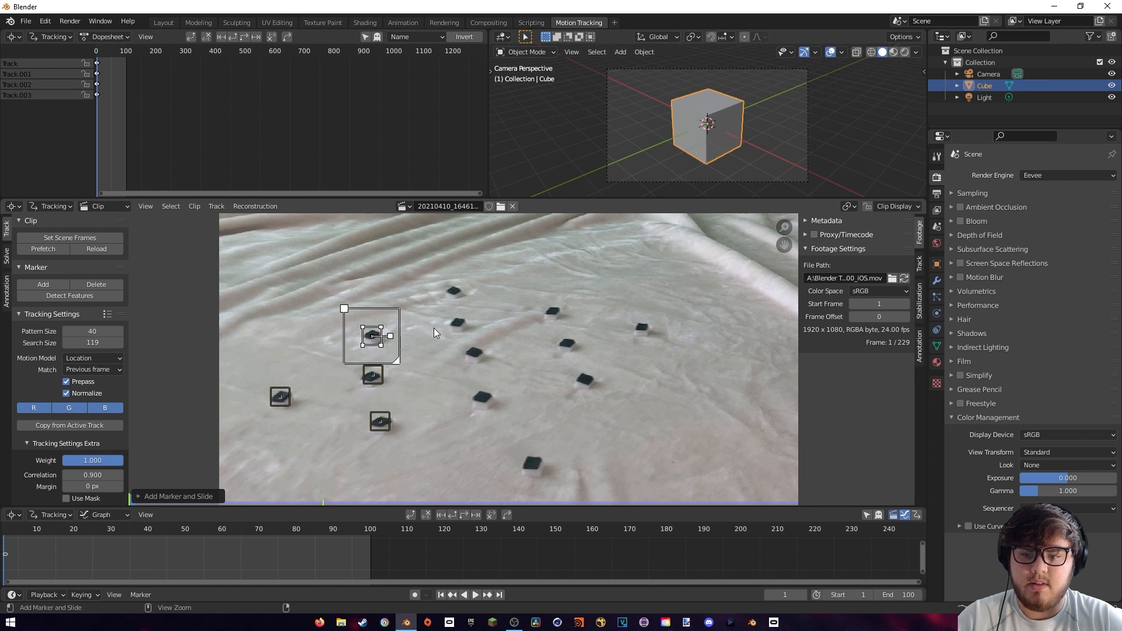
left_click(457, 322, "ctrl")
left_click(457, 289, "ctrl")
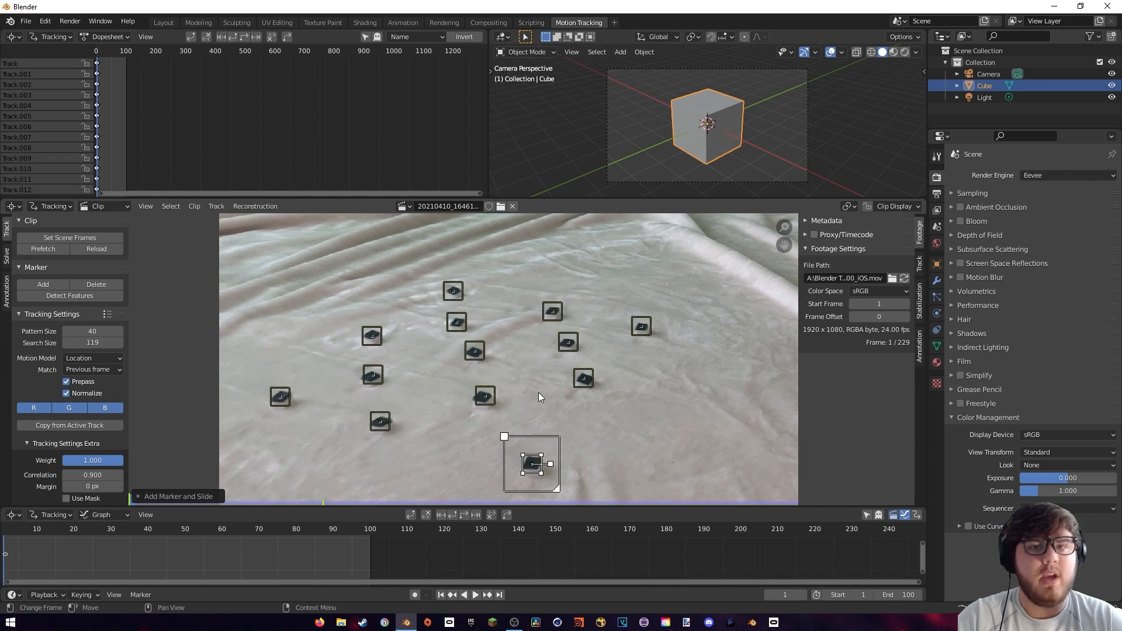
Track all markers forward through frame 100 and scrub back to check their paths
key("a")
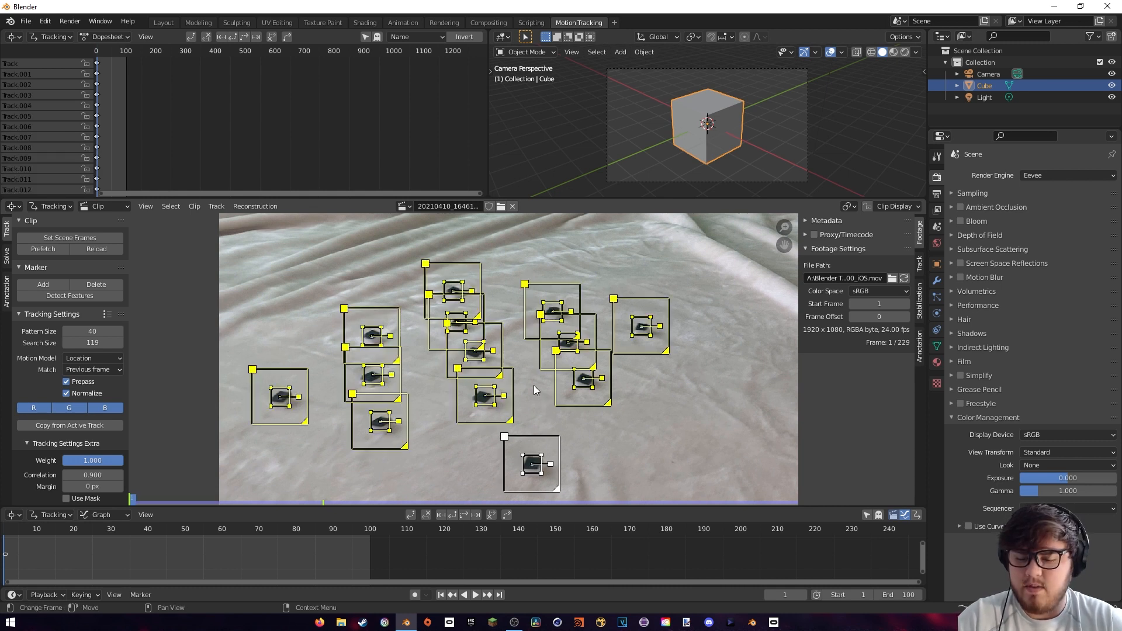
key("ctrl+t")
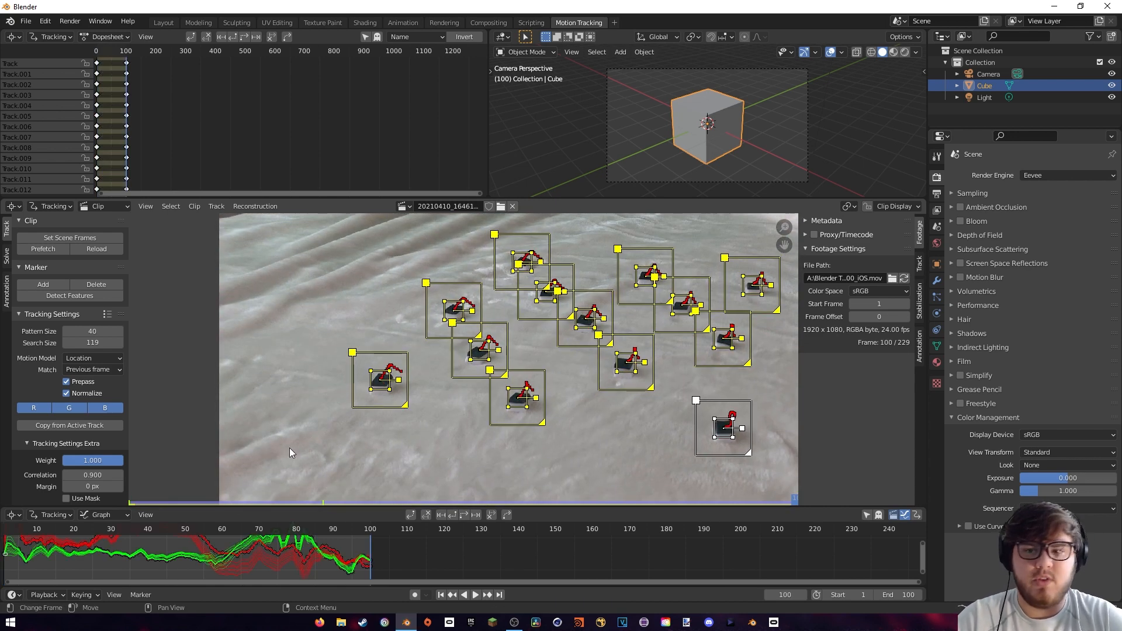
left_click_drag(223, 529, 100, 529)
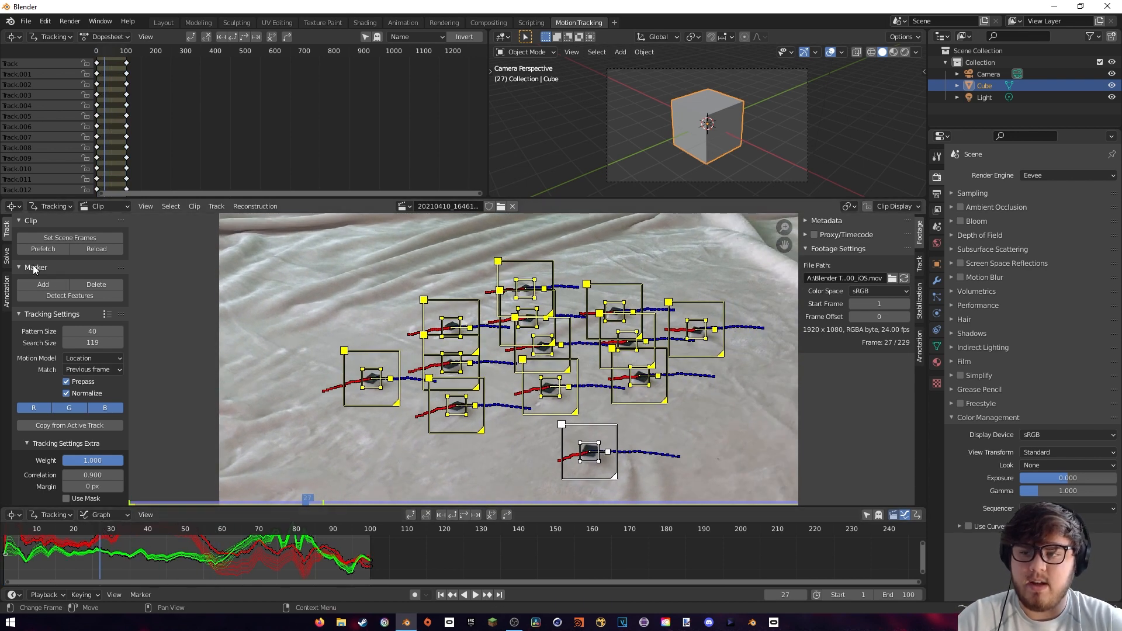
Solve the camera motion with automatic keyframes, refining focal length, optical center and radial distortion
left_click(6, 255)
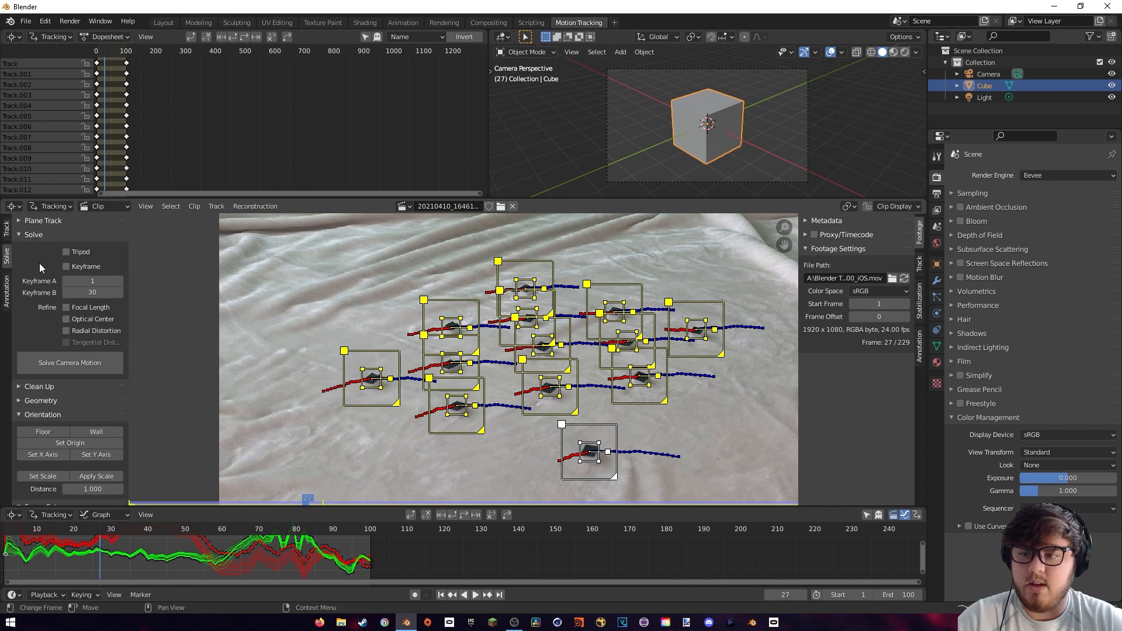
left_click(67, 267)
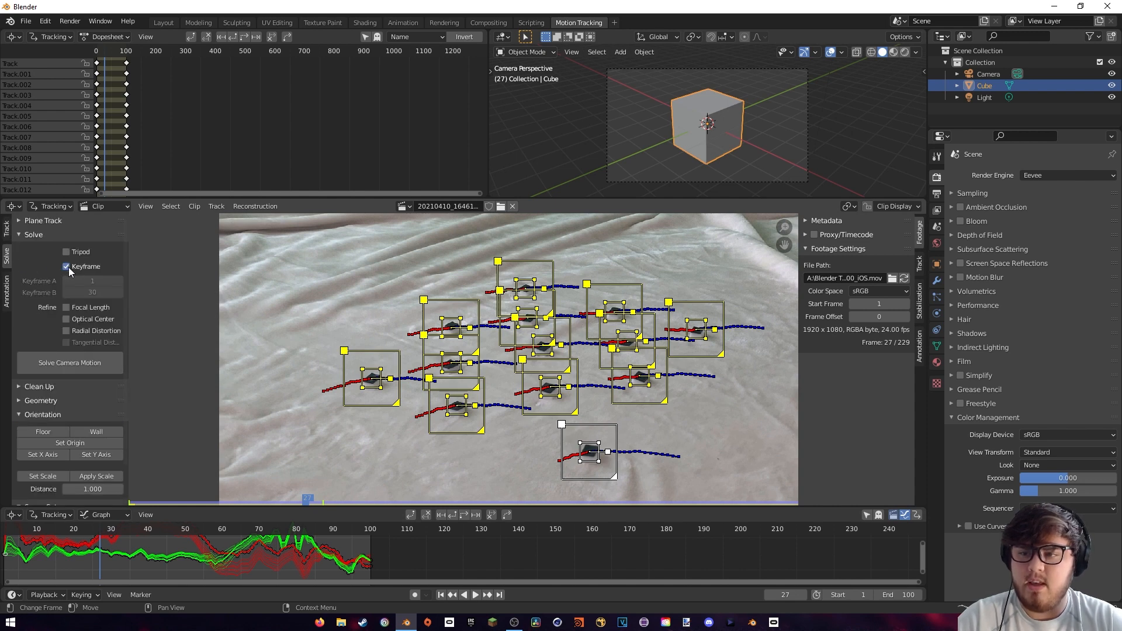
left_click(66, 330)
left_click(90, 363)
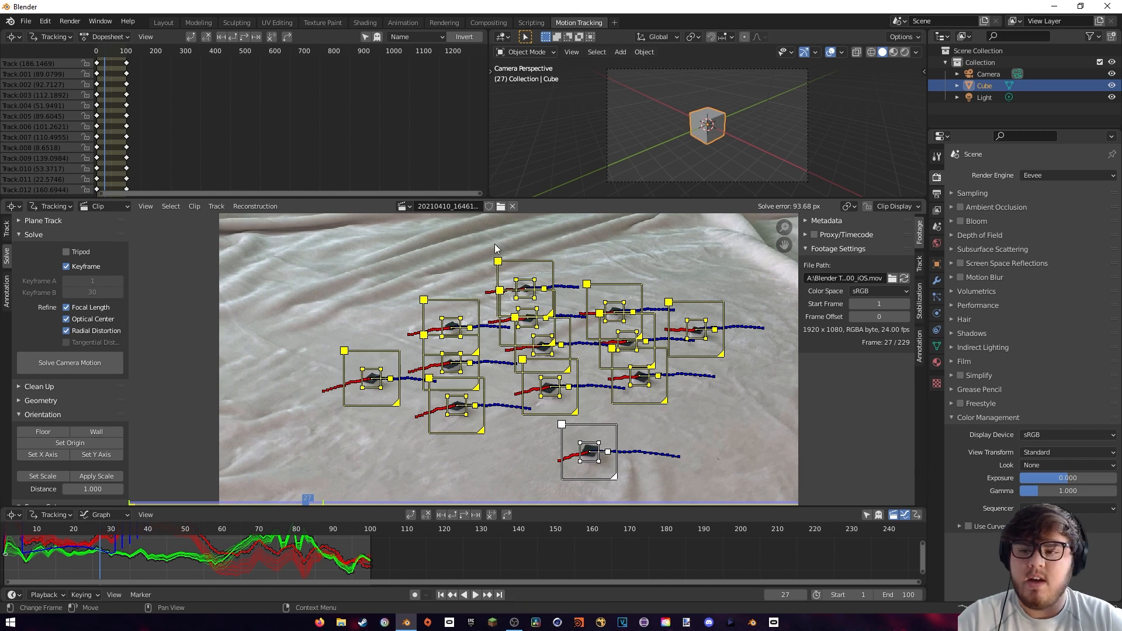
Turn off automatic keyframe selection for the solve, and set Keyframe A to 60 and Keyframe B to 100
left_click(67, 266)
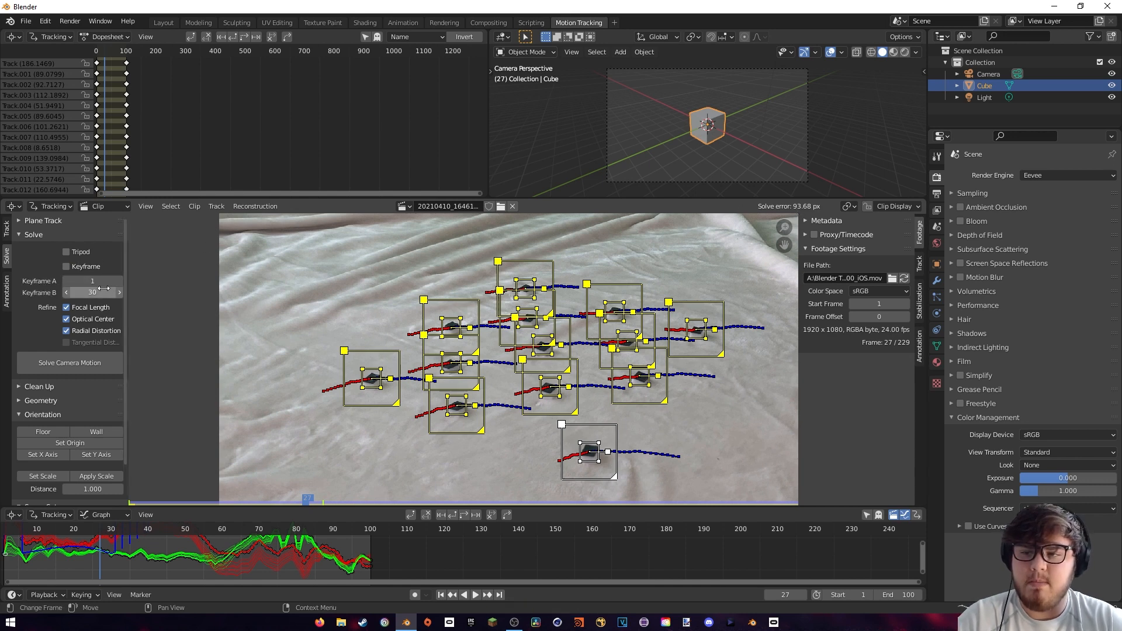
left_click_drag(100, 526, 219, 528)
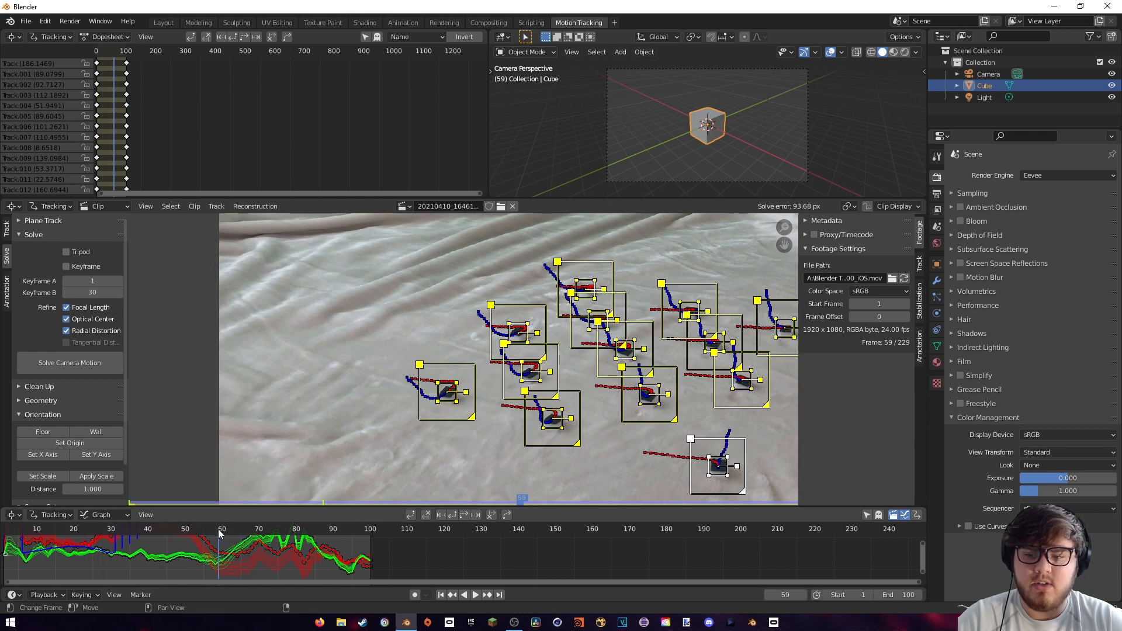
left_click(91, 282)
type("60")
key("Return")
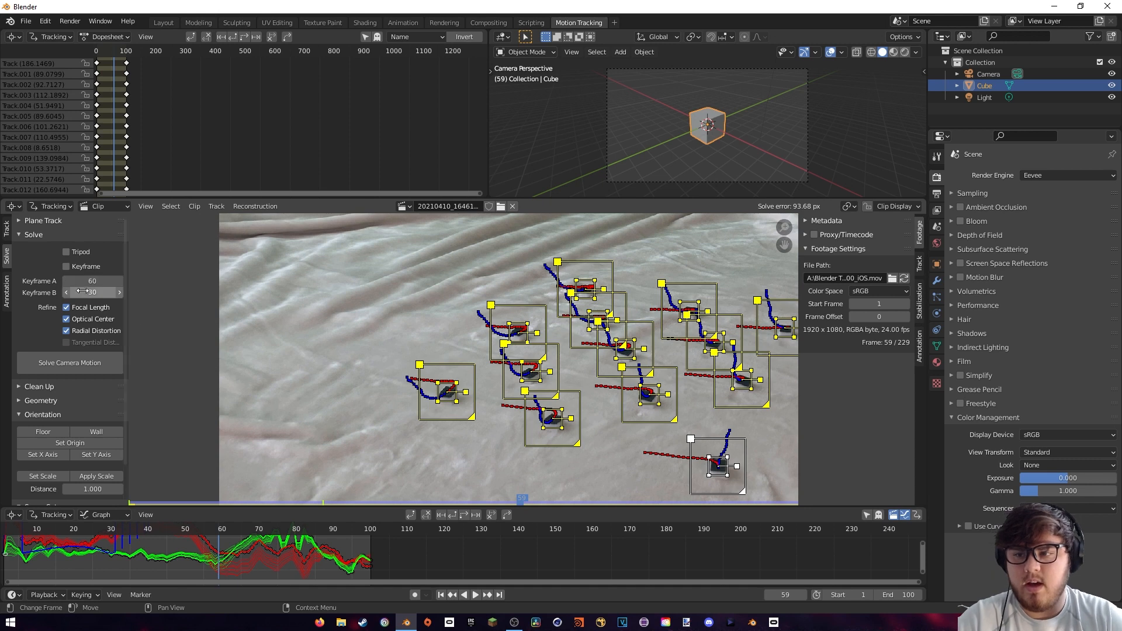
left_click(87, 291)
type("100")
key("Return")
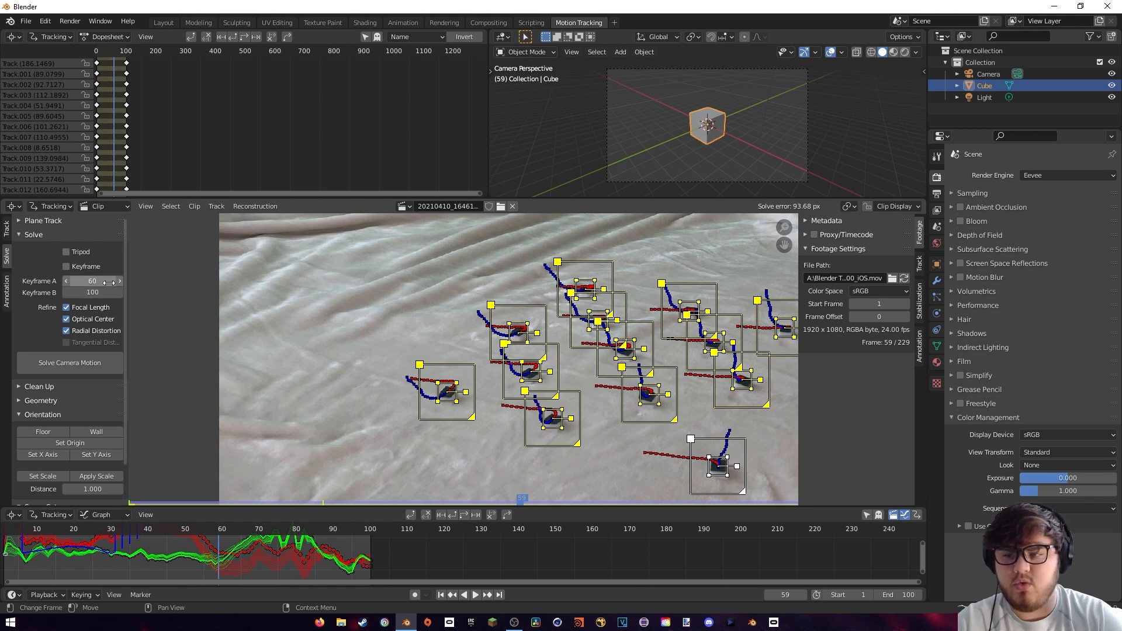
Solve the camera motion again with the manual keyframes and scrub to frame 50 to check the tracks
left_click(80, 357)
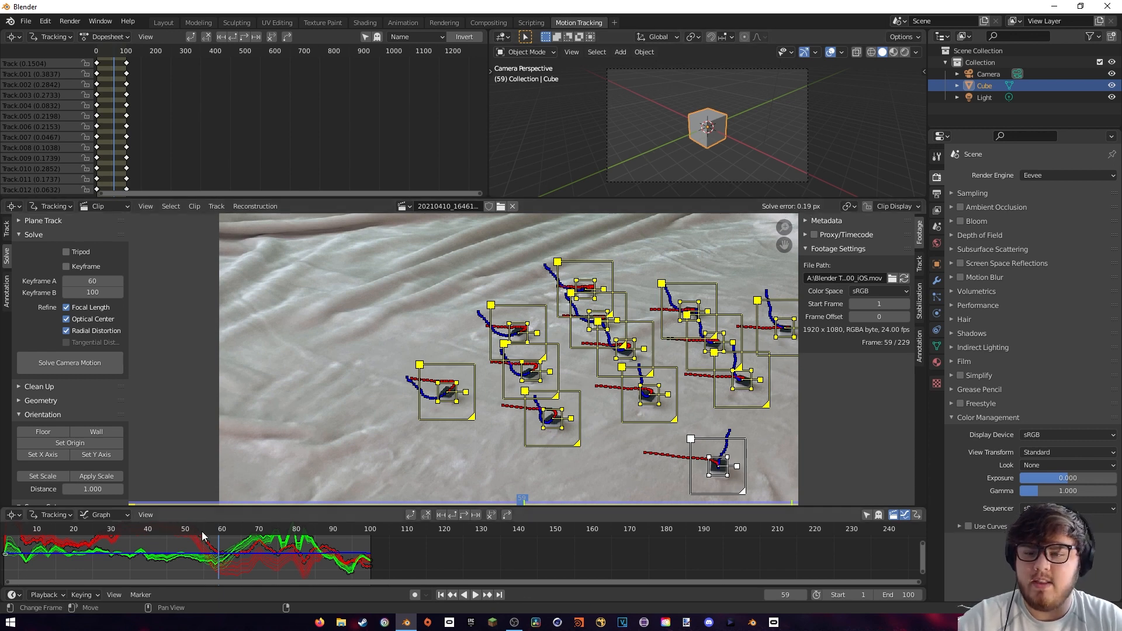
mouse_move(202, 531)
left_mouse_down()
mouse_move(161, 524)
mouse_move(185, 533)
left_mouse_up()
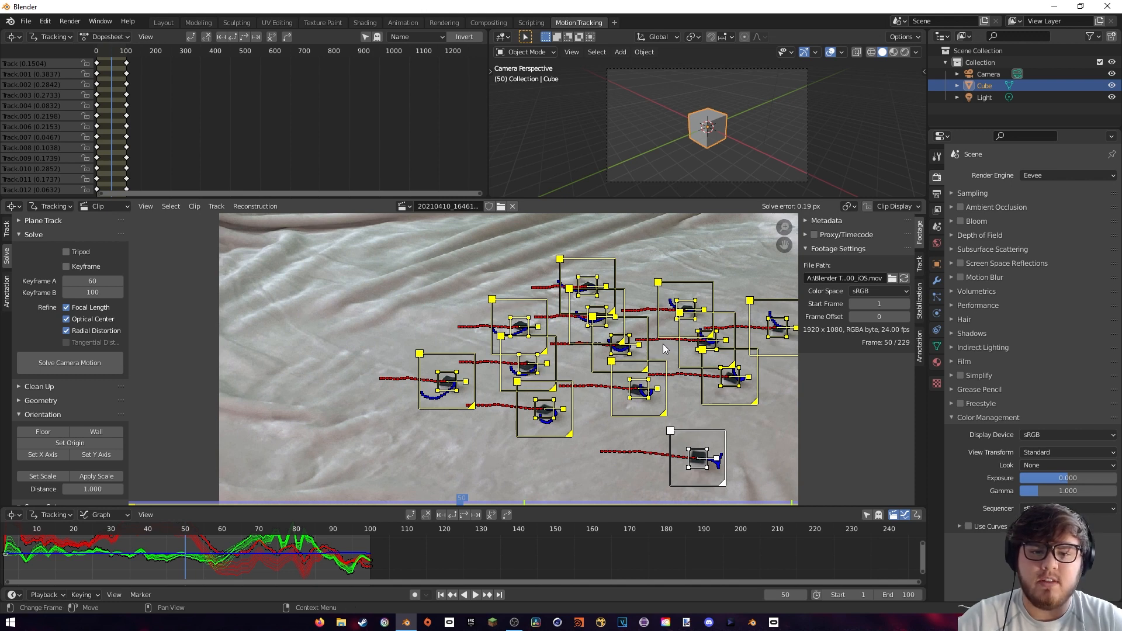
Deselect all tracking markers and set up the tracking scene from the solved footage
middle_click_drag(664, 349, 644, 341)
left_click(29, 387)
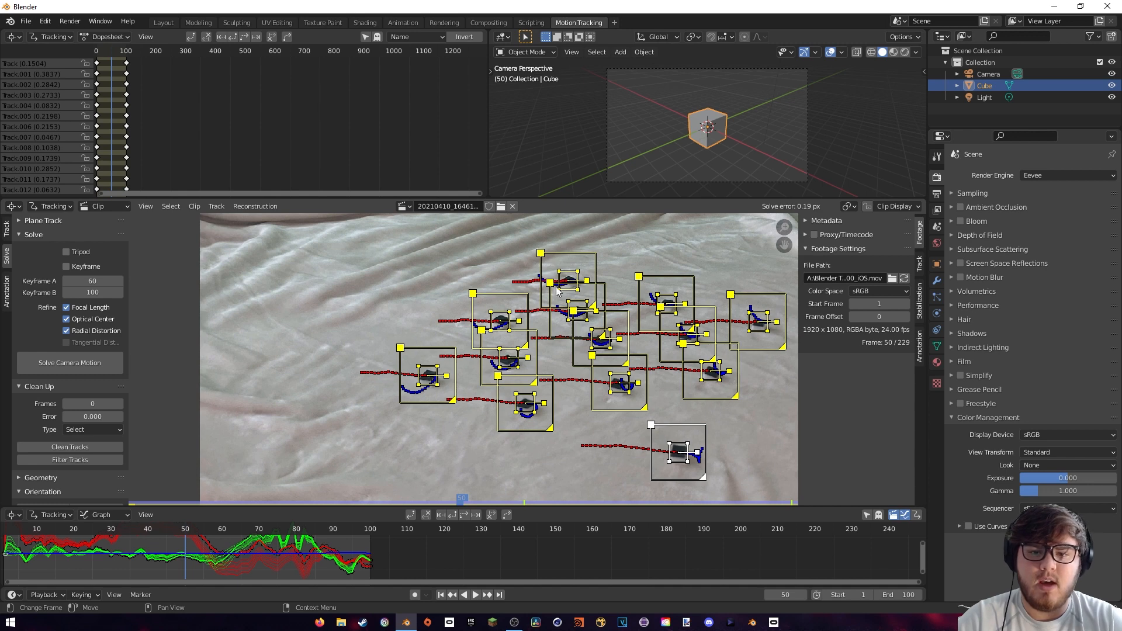
left_click(401, 268)
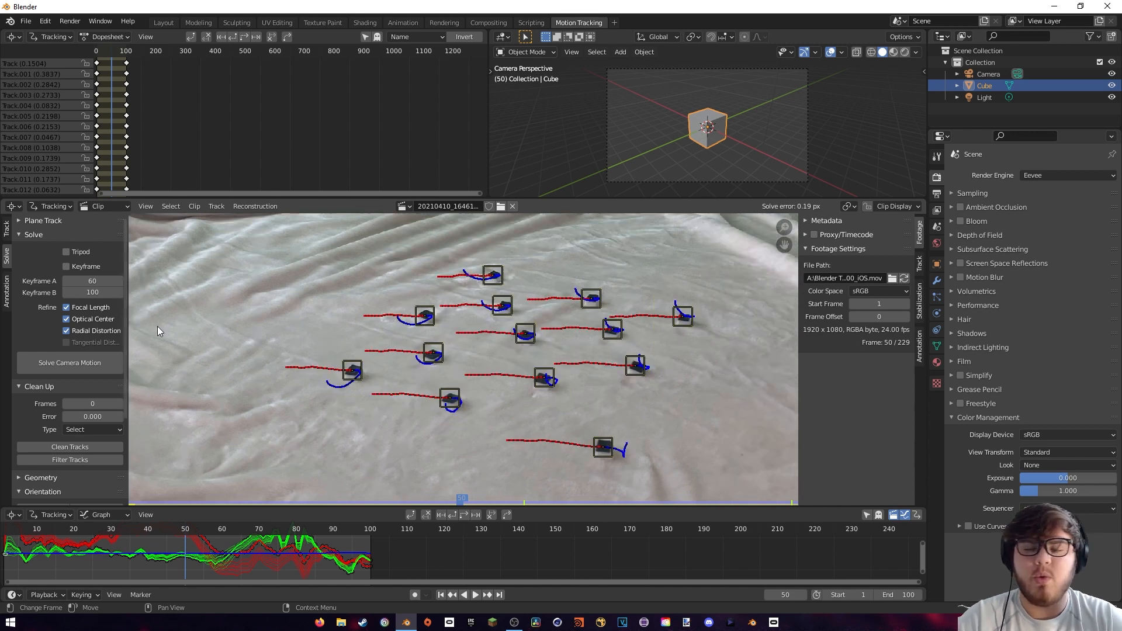
scroll(39, 355, "down", 5)
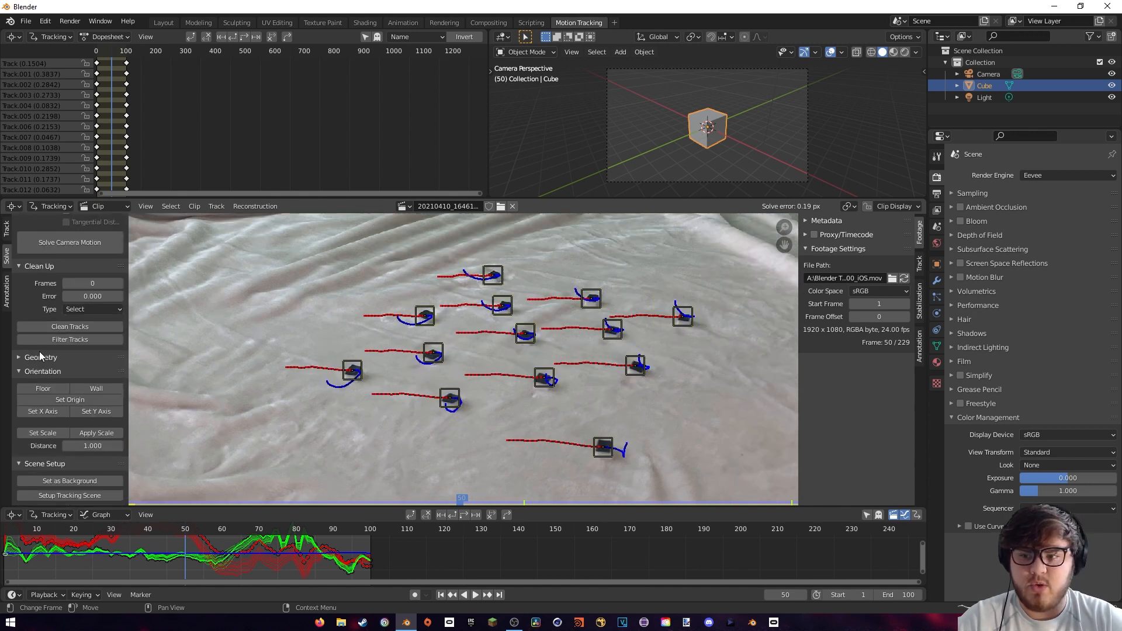
left_click(59, 495)
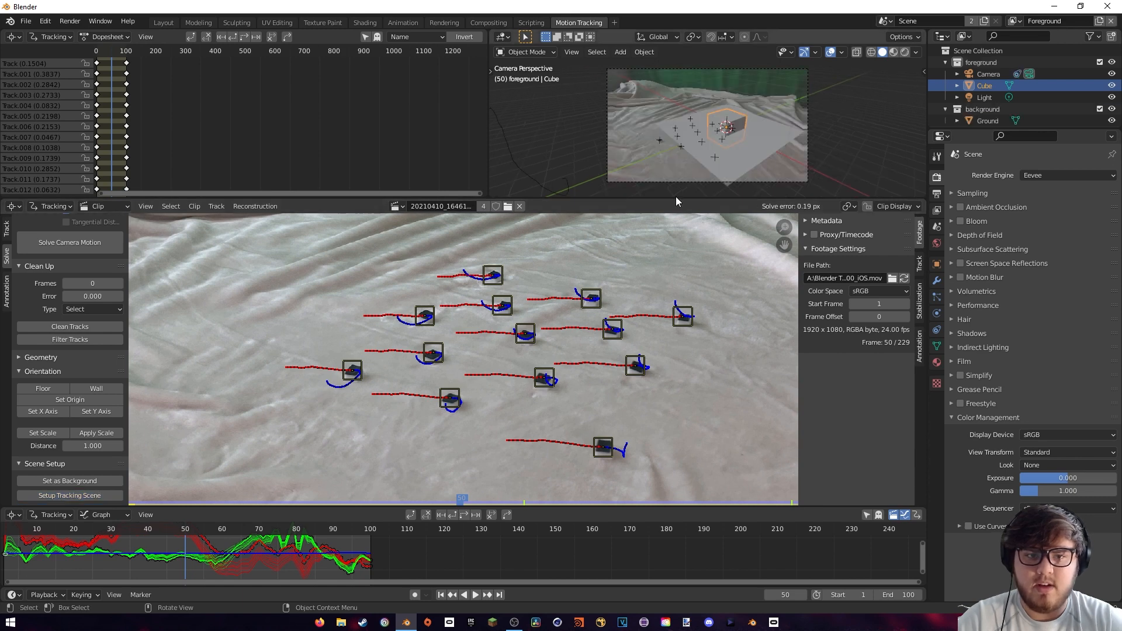
Set the floor orientation from the three outer tracking markers: the topmost, the leftmost and the bottommost
middle_click_drag(736, 131, 650, 138)
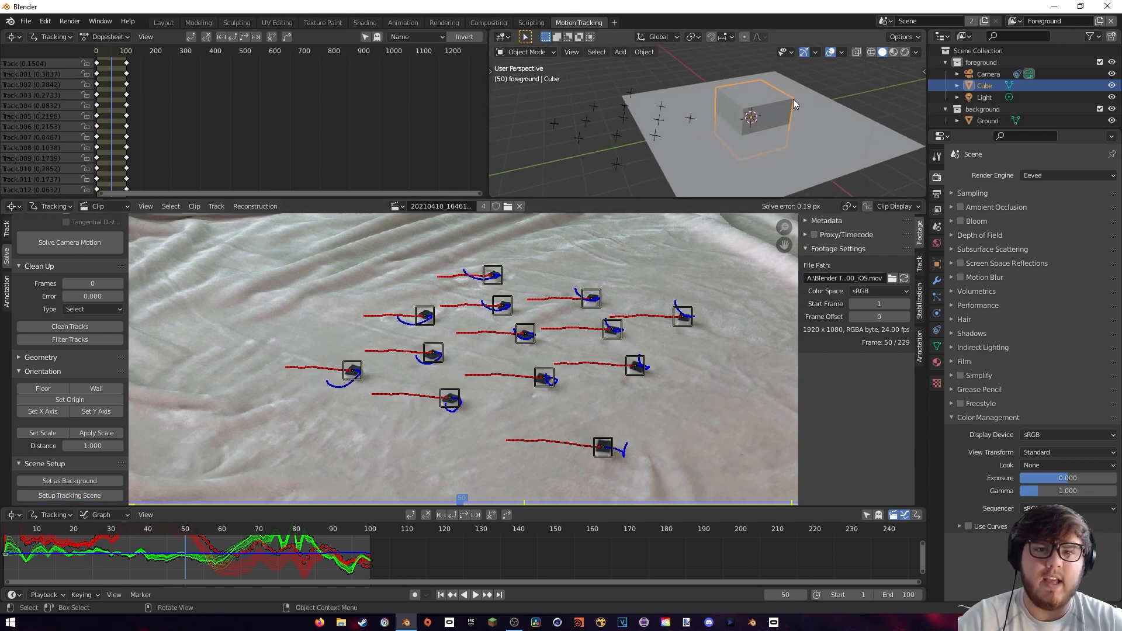
middle_click_drag(732, 116, 752, 121)
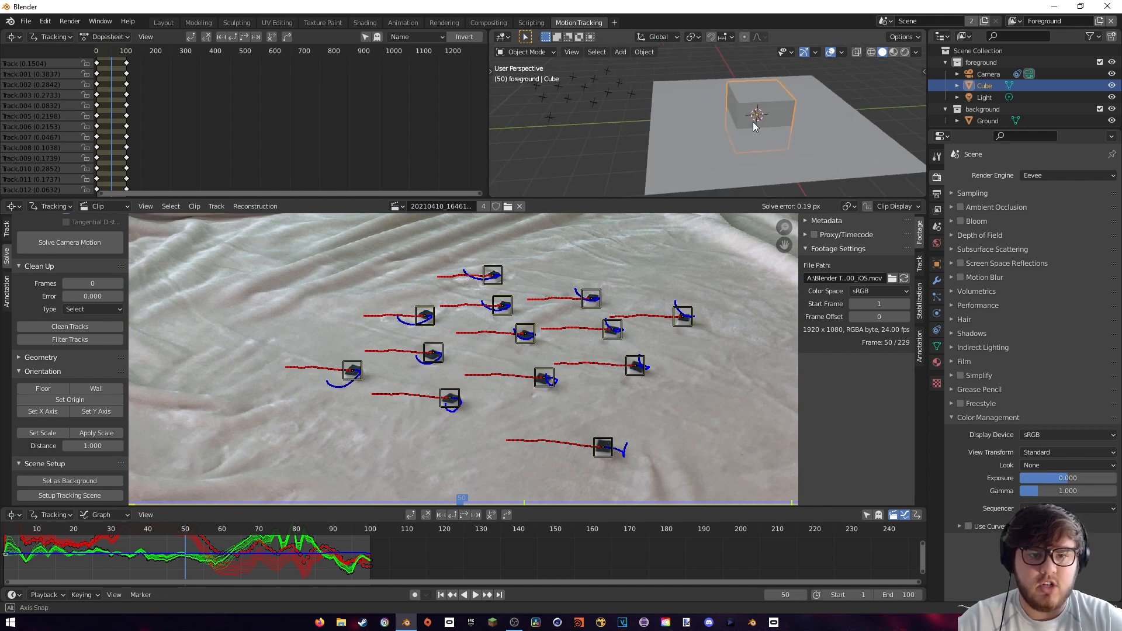
left_click(491, 276)
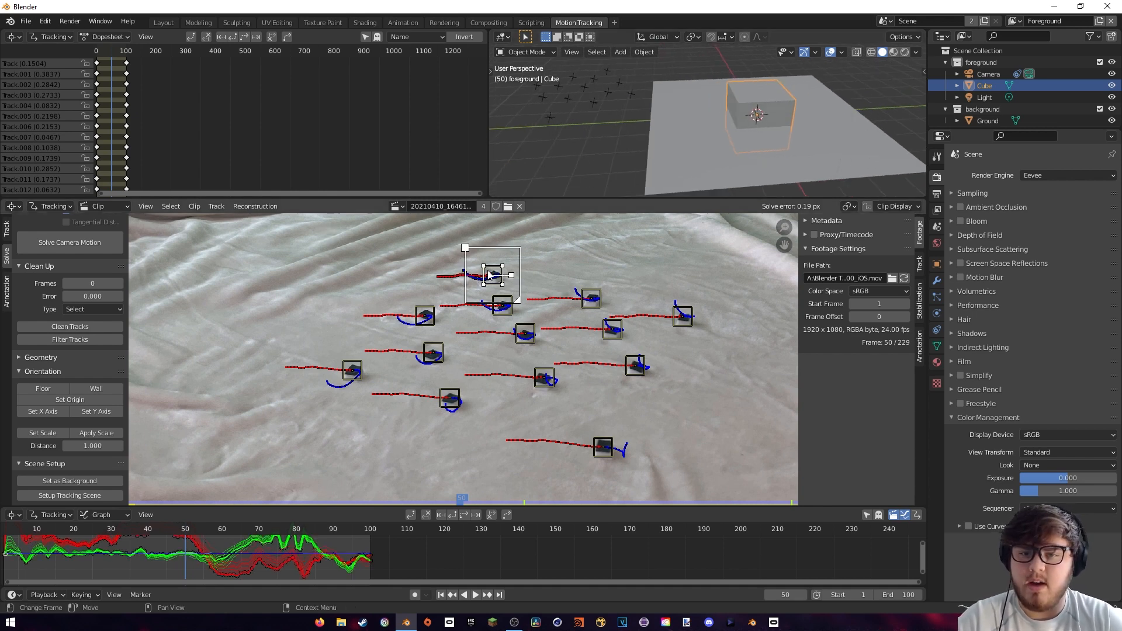
left_click(345, 370, "shift")
left_click(601, 446, "shift")
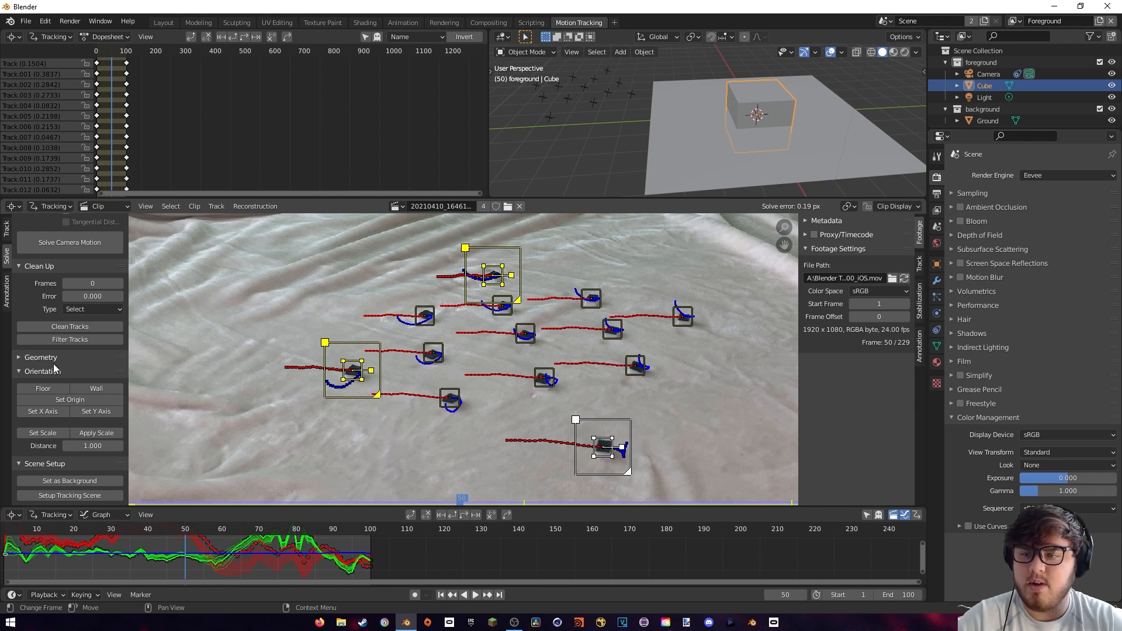
left_click(45, 389)
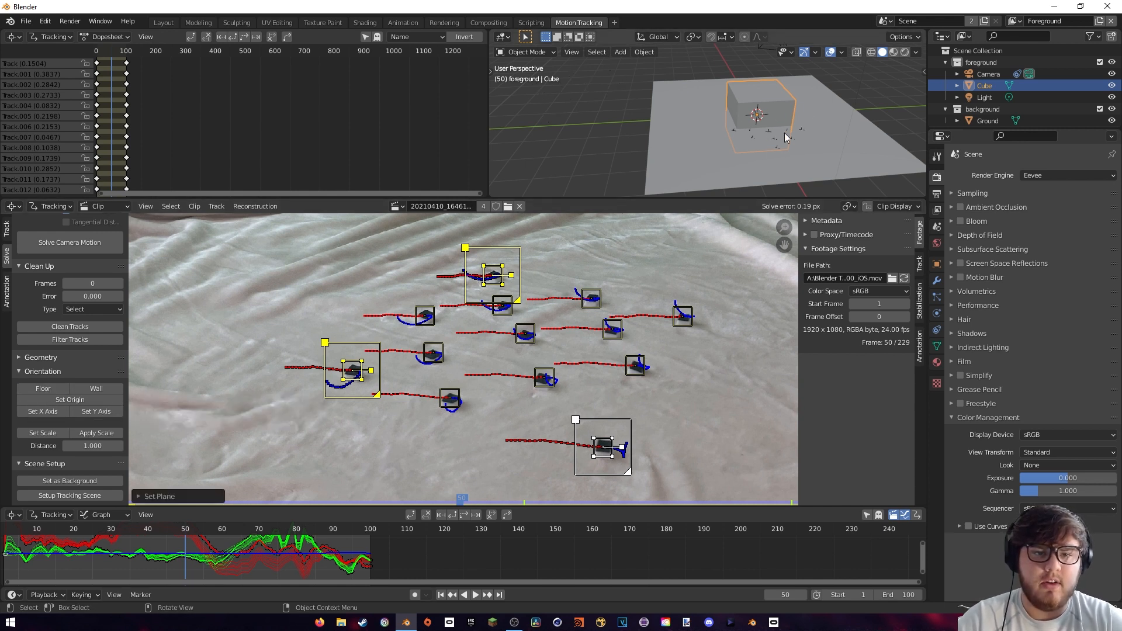
Set the scene origin at the leftmost tracking marker and align the X axis with the topmost marker
key("KP_0")
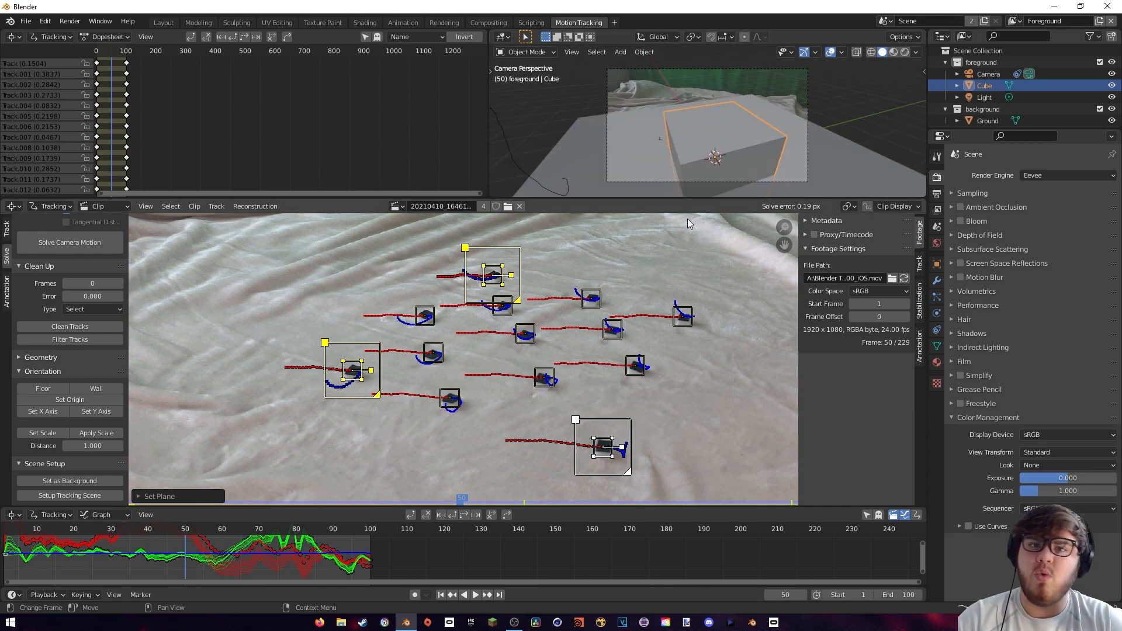
left_click(320, 314)
left_click(353, 365)
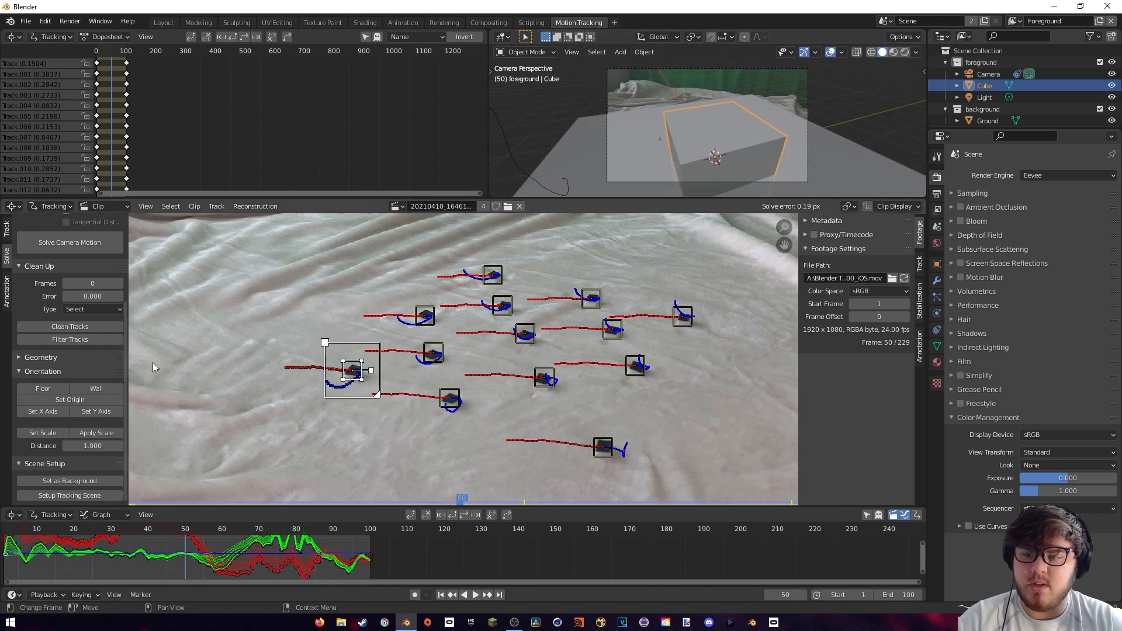
left_click(64, 401)
left_click(495, 280)
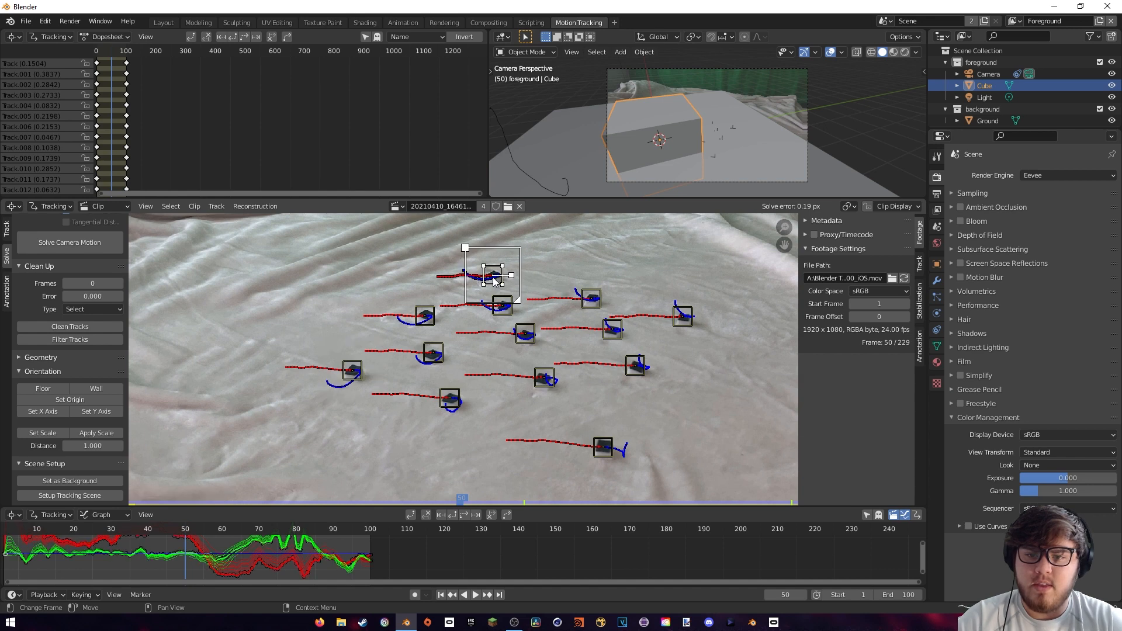
left_click(43, 411)
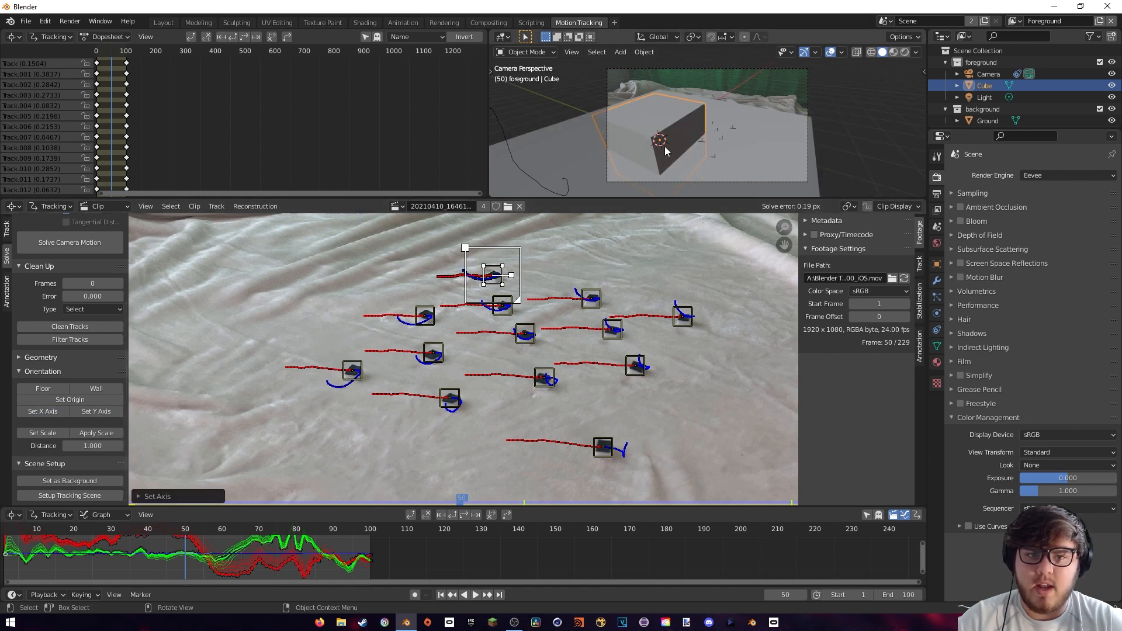
Set the origin at the central tracking marker and the scale distance between the topmost and leftmost markers to 2.700
left_click(525, 334)
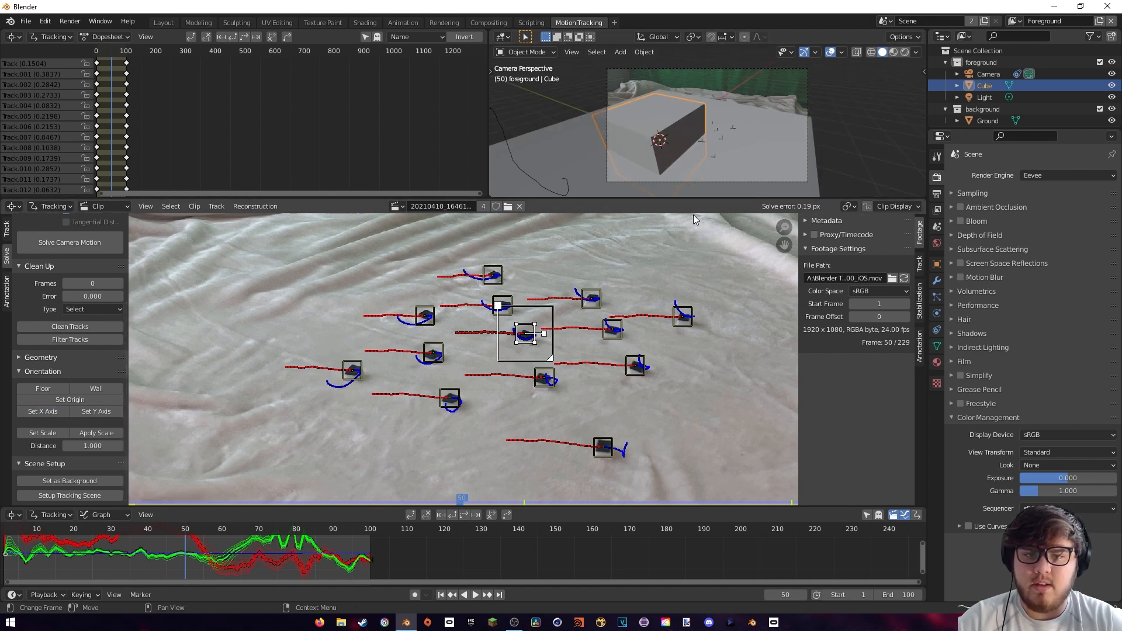
left_click(70, 400)
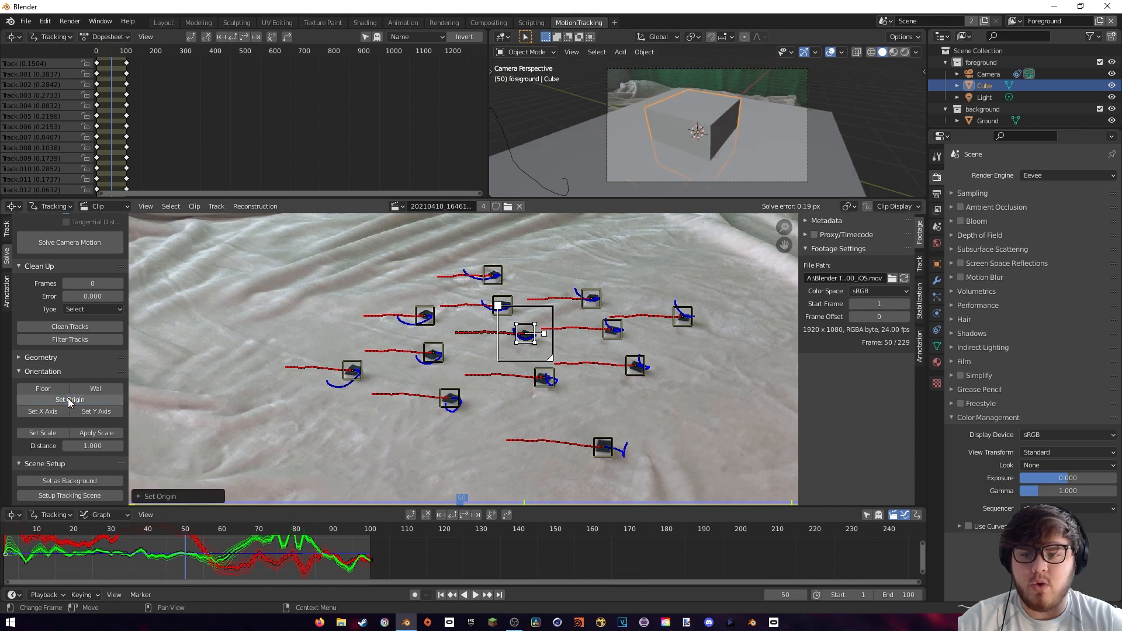
left_click(492, 275)
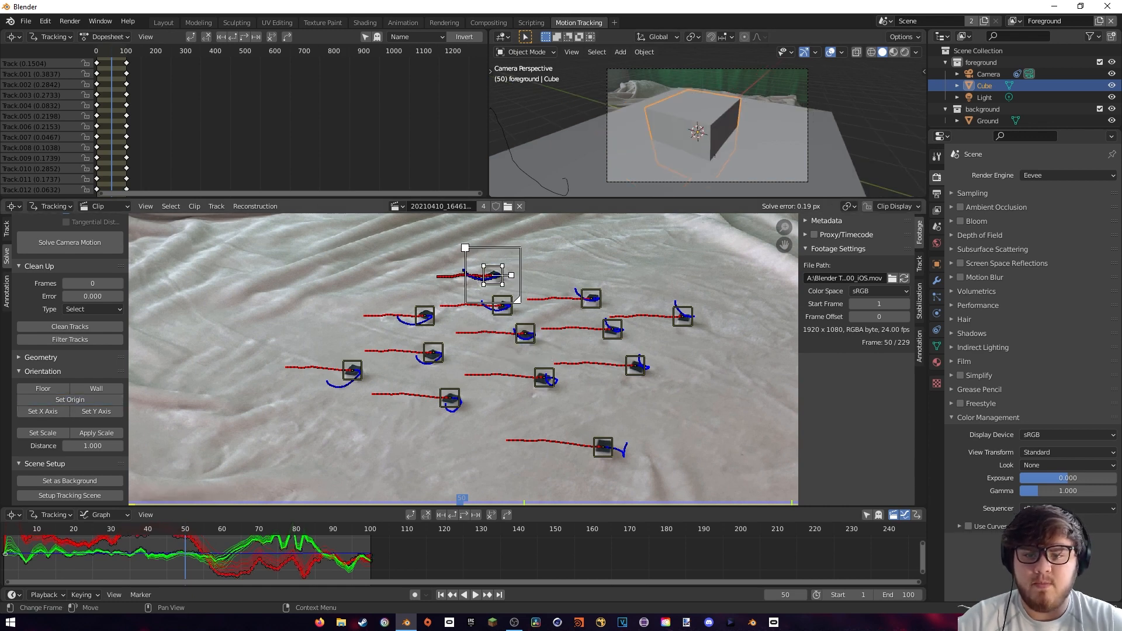
left_click(354, 375, "shift")
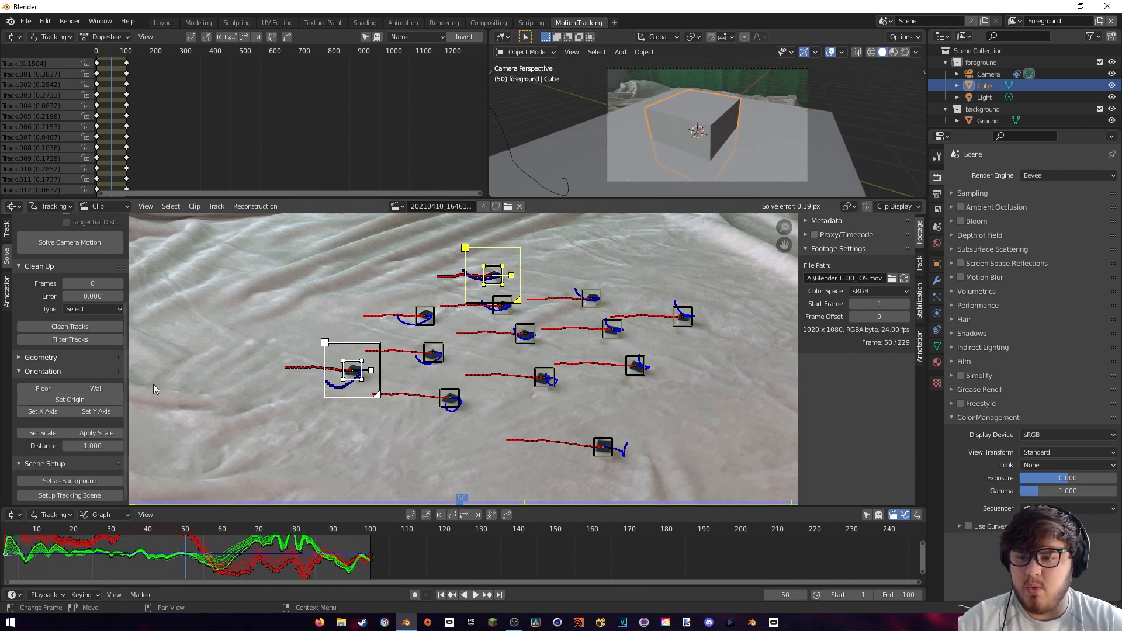
left_click(42, 433)
left_click(153, 494)
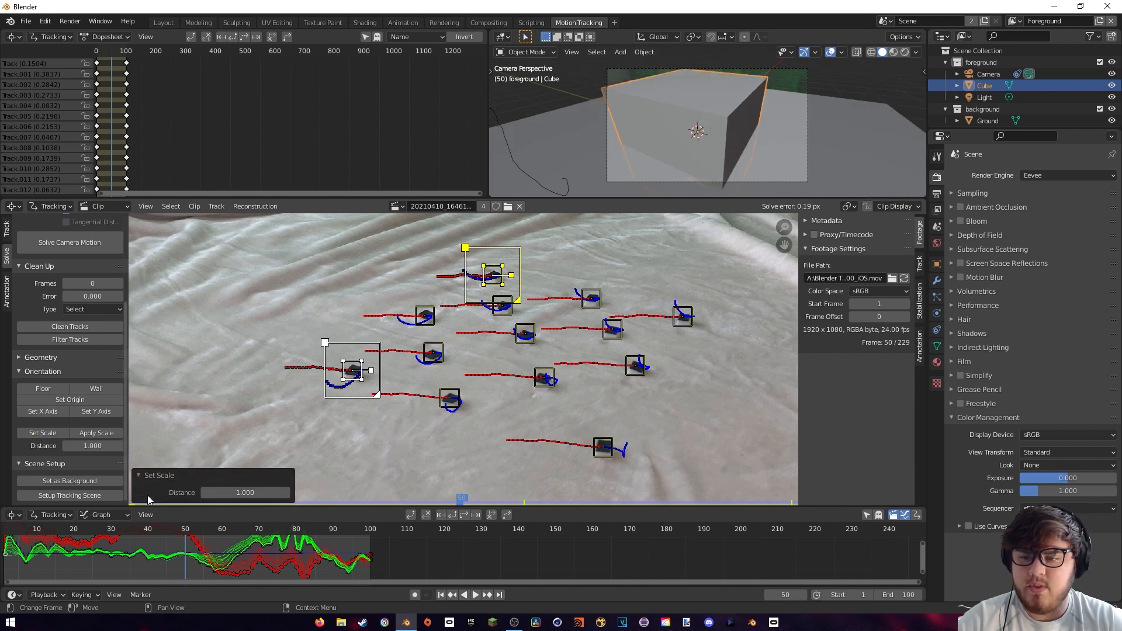
left_click_drag(240, 492, 297, 493)
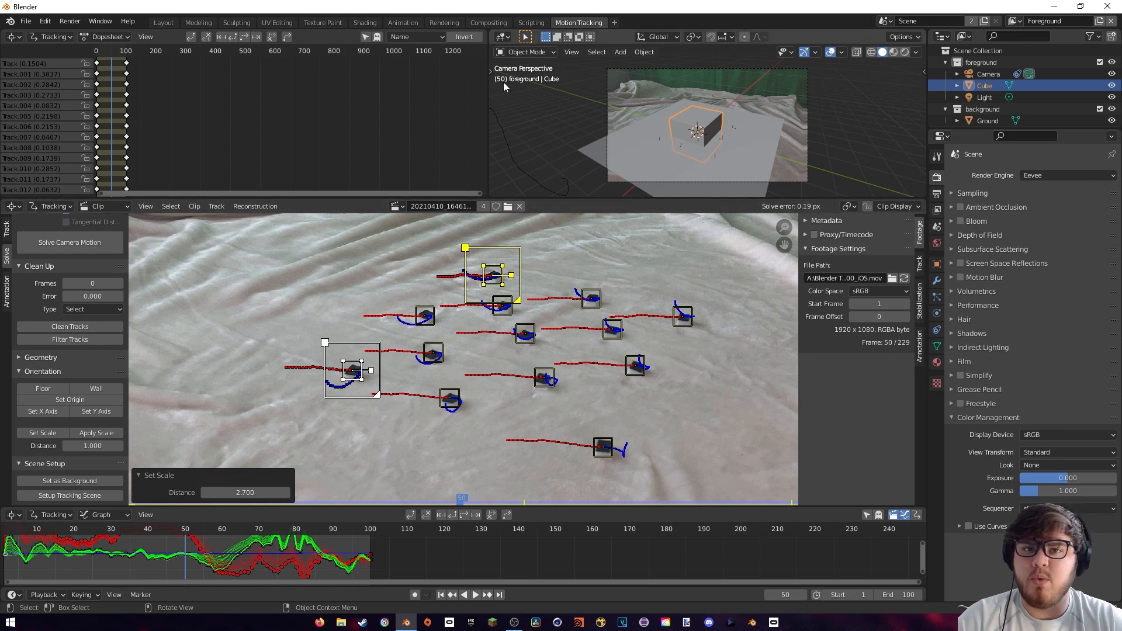
In the Layout workspace, raise the cube along Z until it rests on the ground plane
left_click(164, 22)
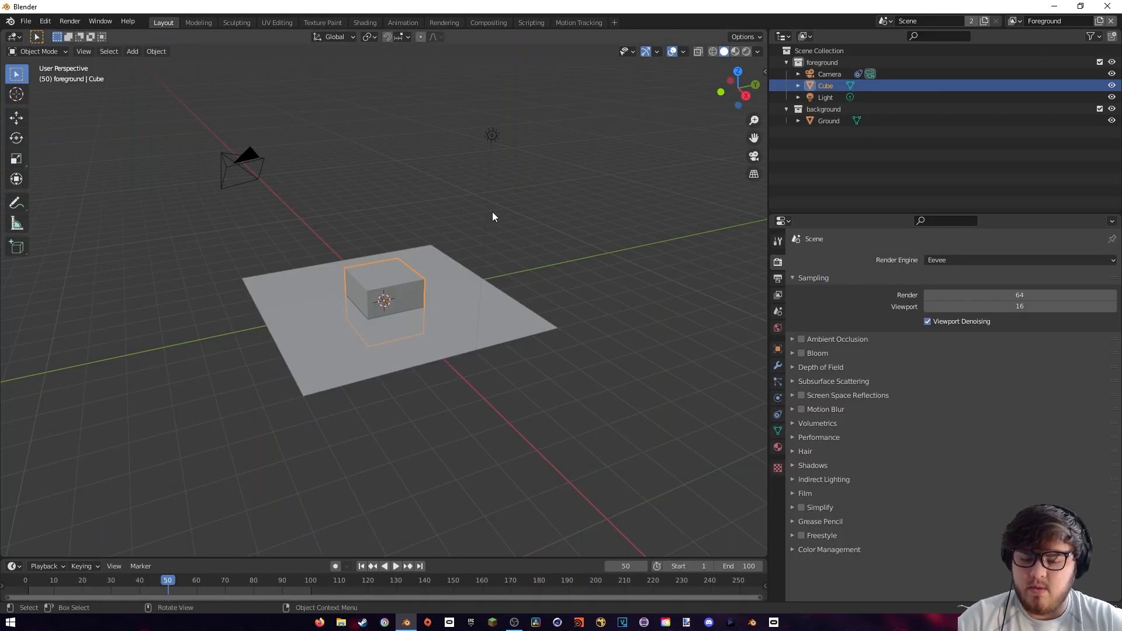
key("g")
key("z")
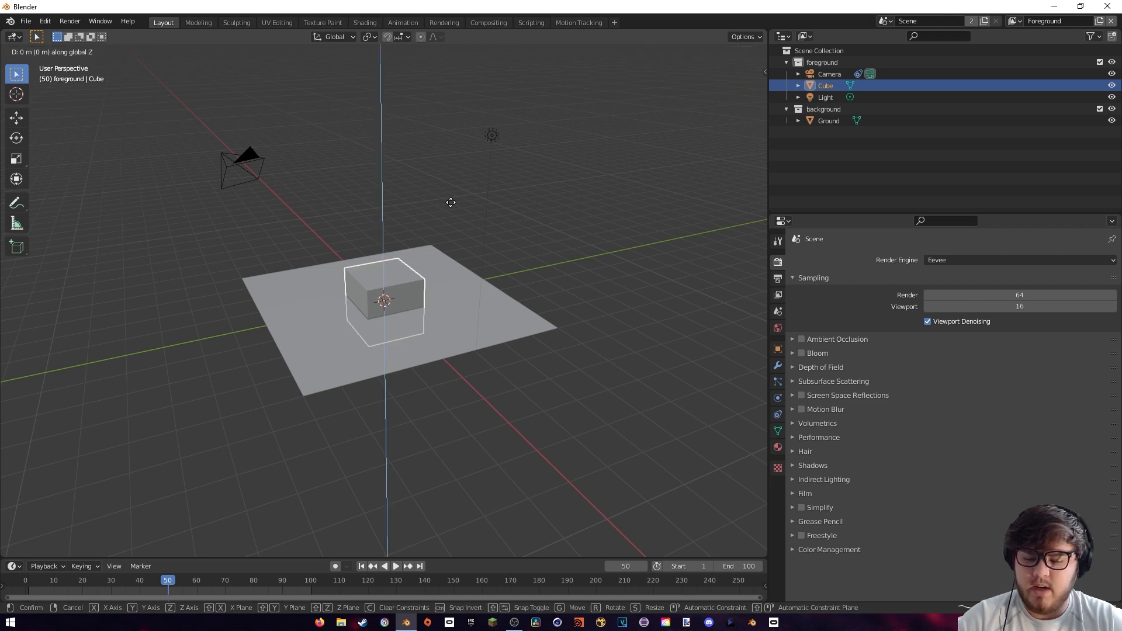
left_click(451, 181)
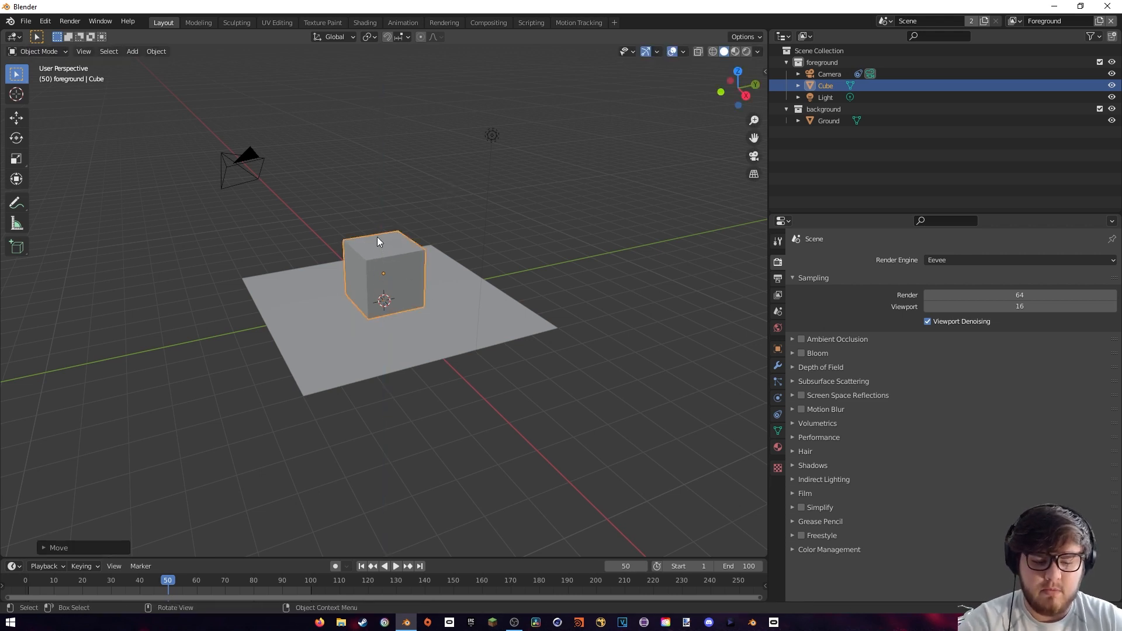
Play the animation from frame 1 through the camera with the ground plane temporarily hidden to check how the cube tracks
key("KP_0")
left_click(465, 310)
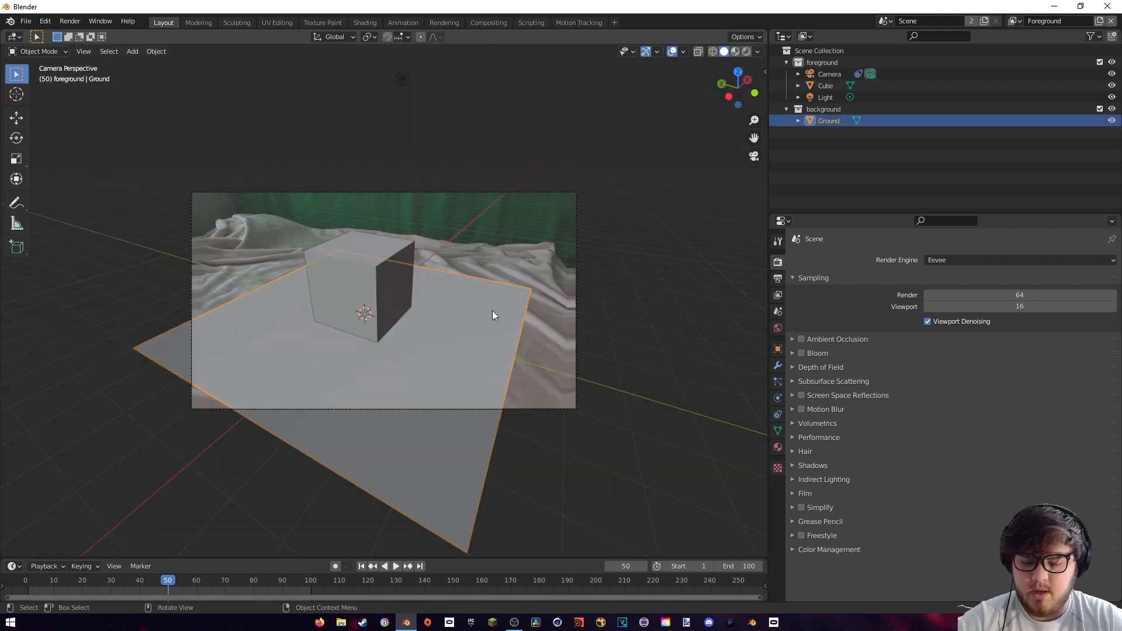
key("h")
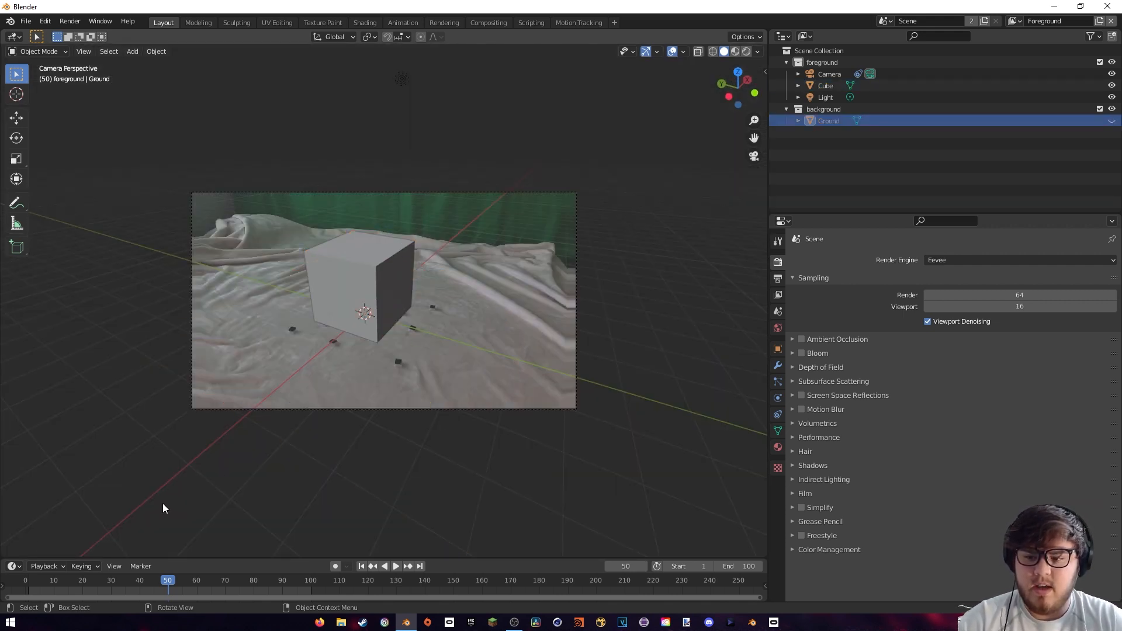
key("shift+Left")
key("space")
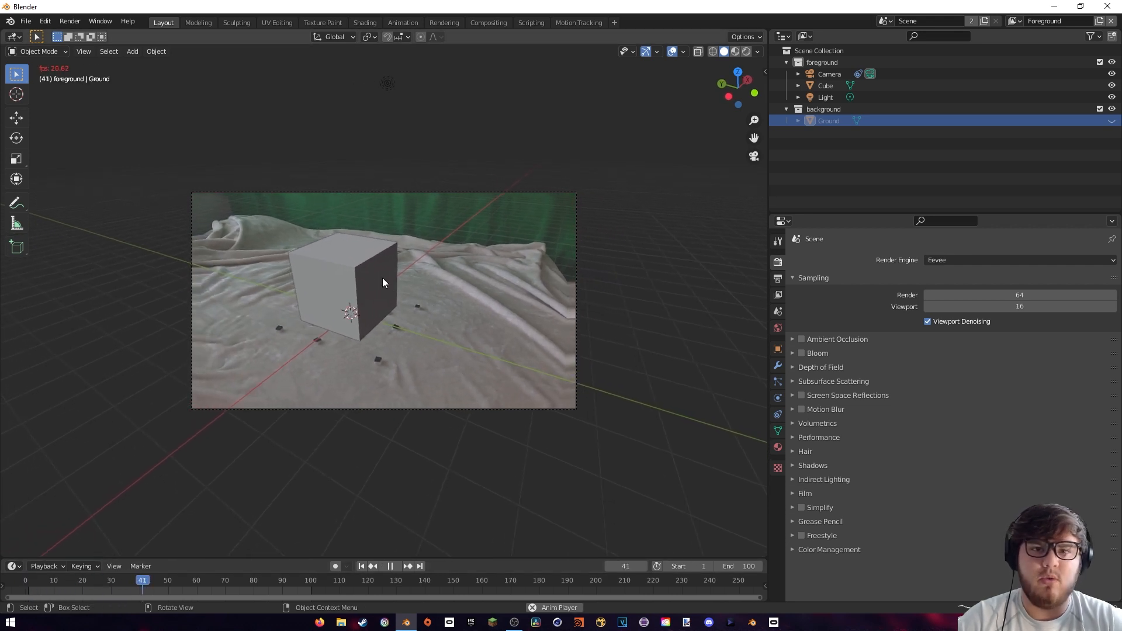
key("Escape")
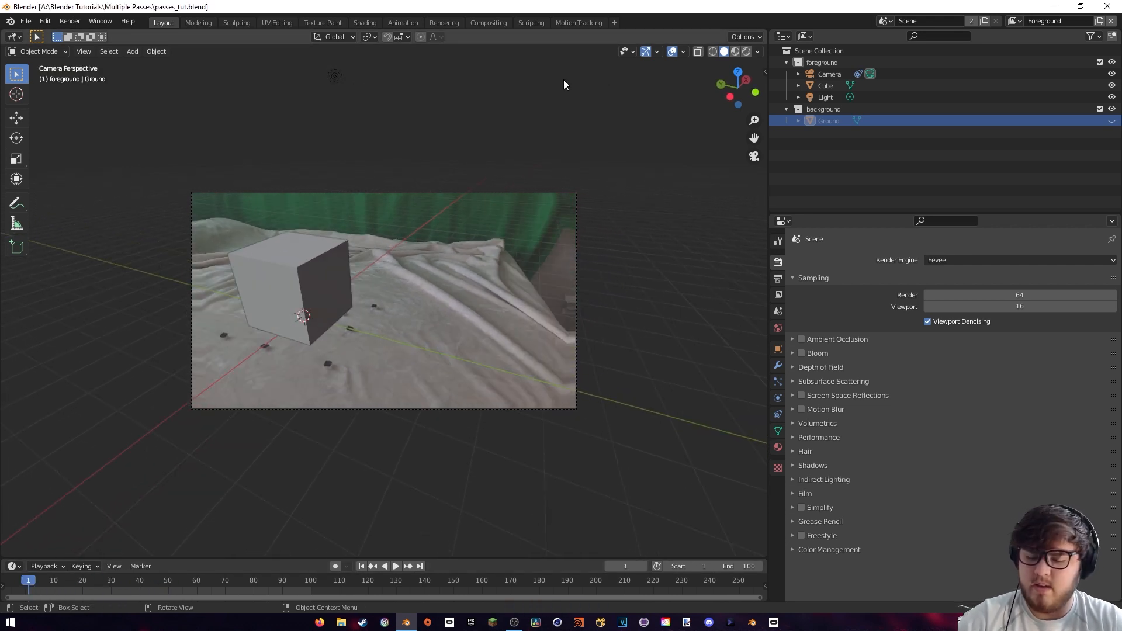
key("alt+h")
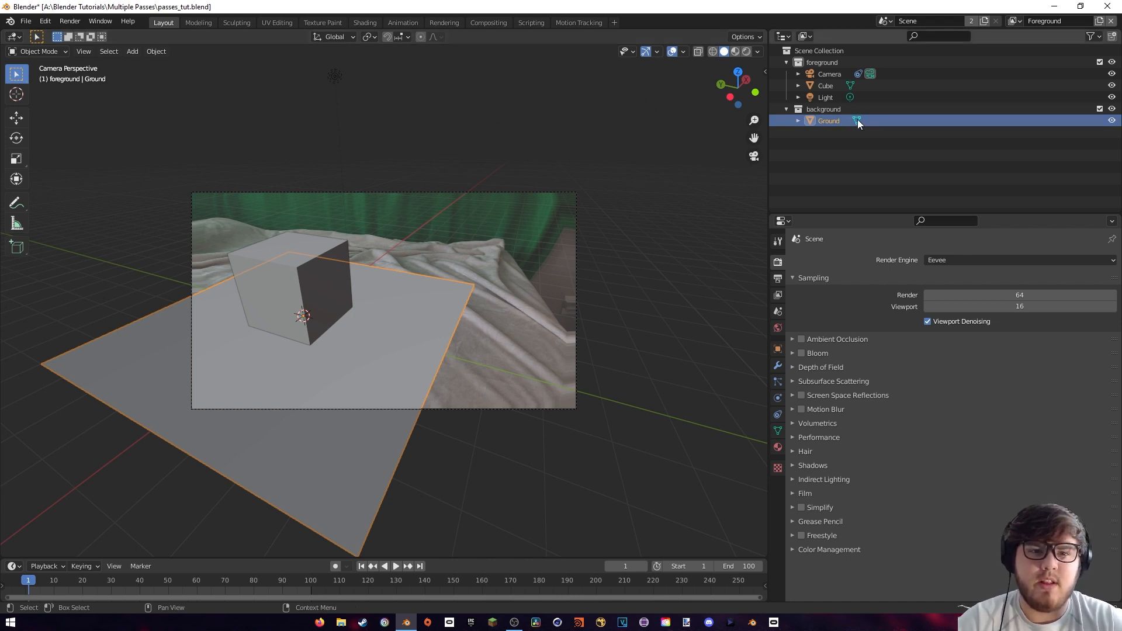
Remove the background collection, keeping the Ground plane in the foreground collection
left_click(828, 110)
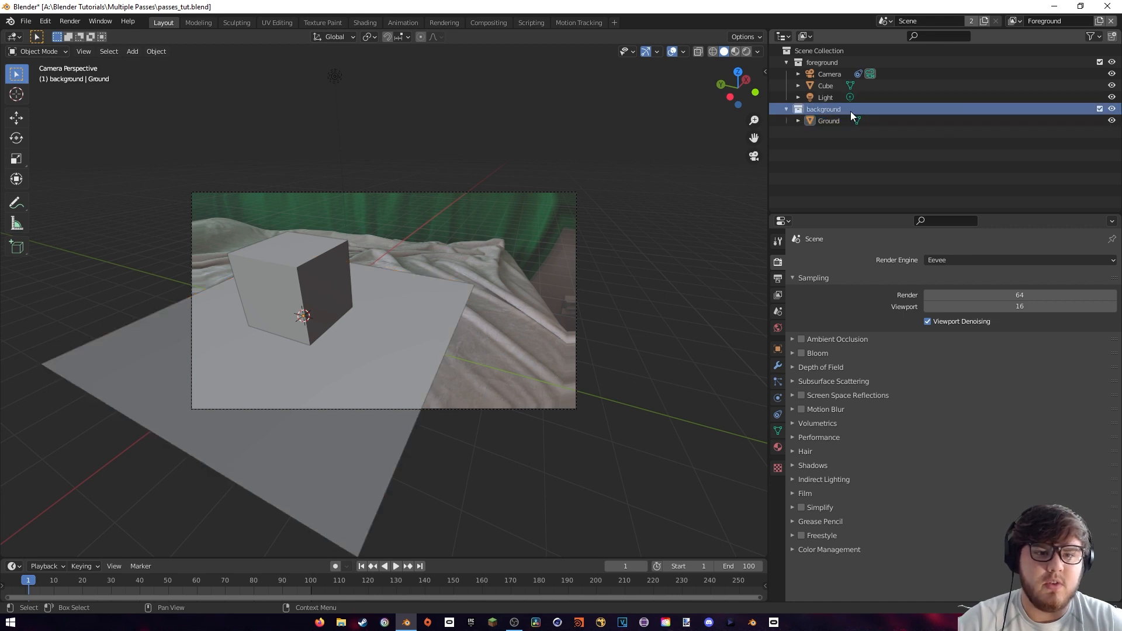
key("x")
left_click_drag(830, 109, 818, 61)
left_click(819, 62)
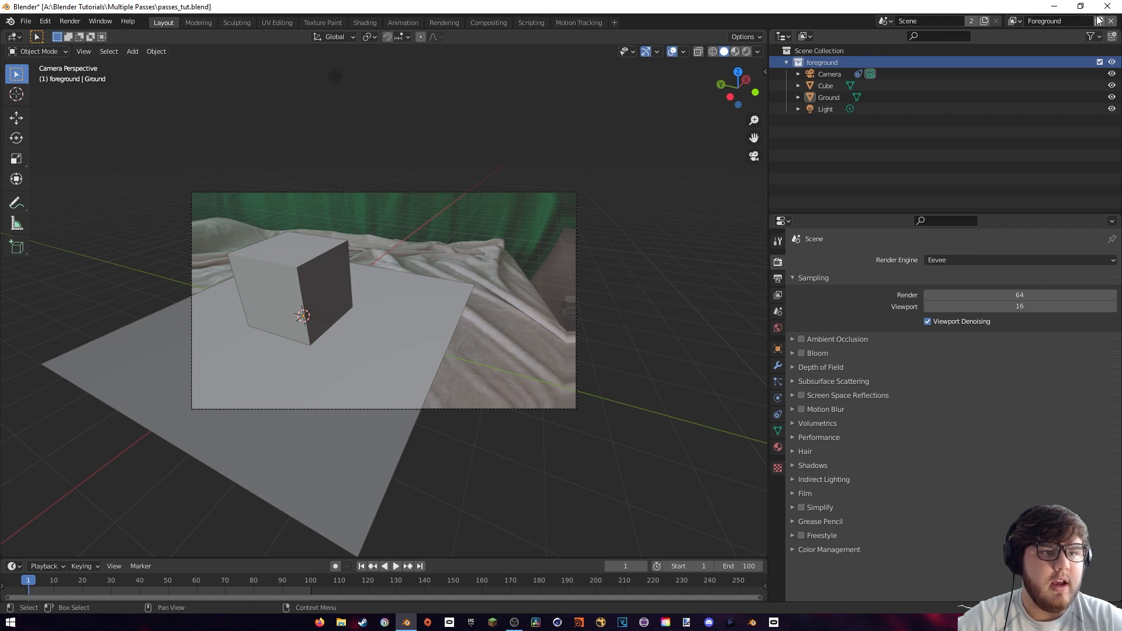
Switch to the Background view layer and delete it
left_click(1019, 21)
left_click(952, 39)
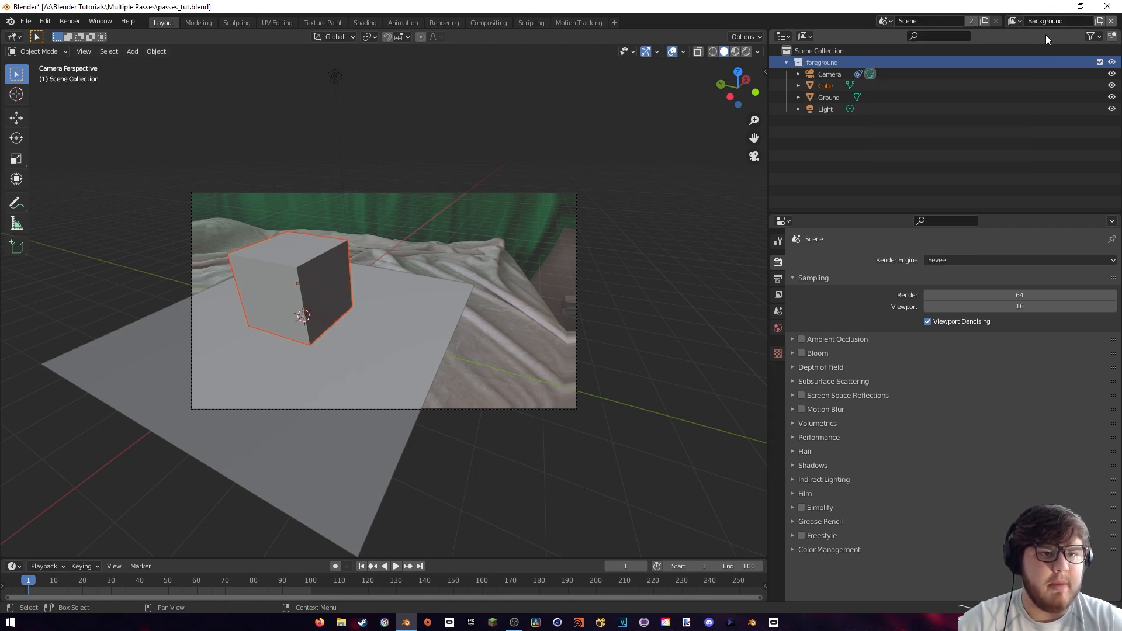
left_click(1111, 22)
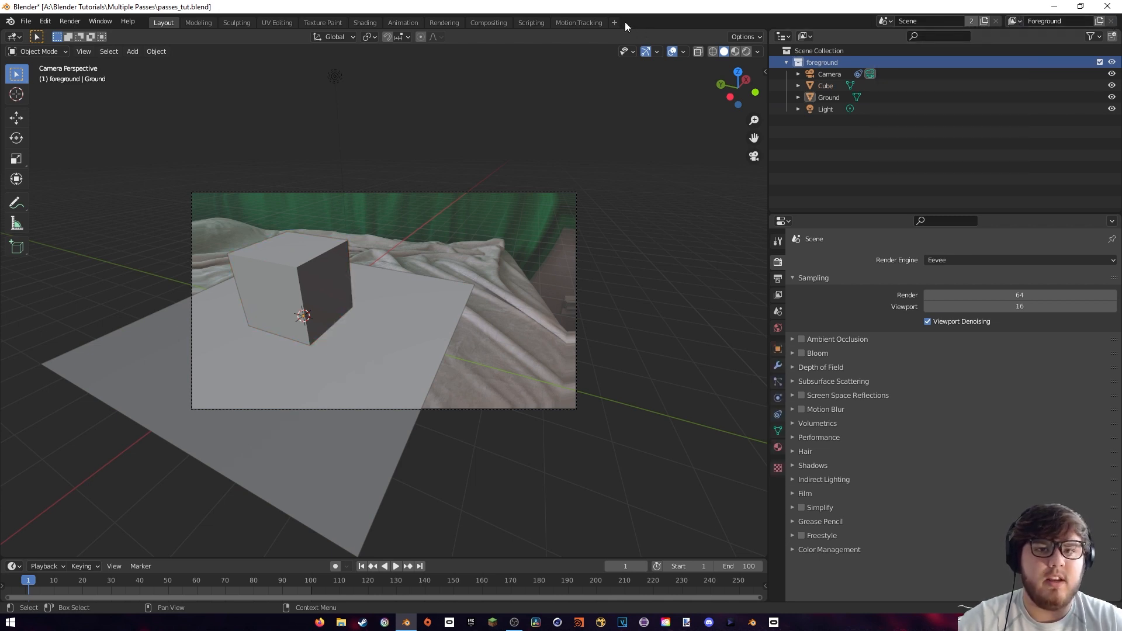
In the compositor, delete the Undistortion, Scale, upper Alpha Over and upper Render Layers nodes
left_click(486, 26)
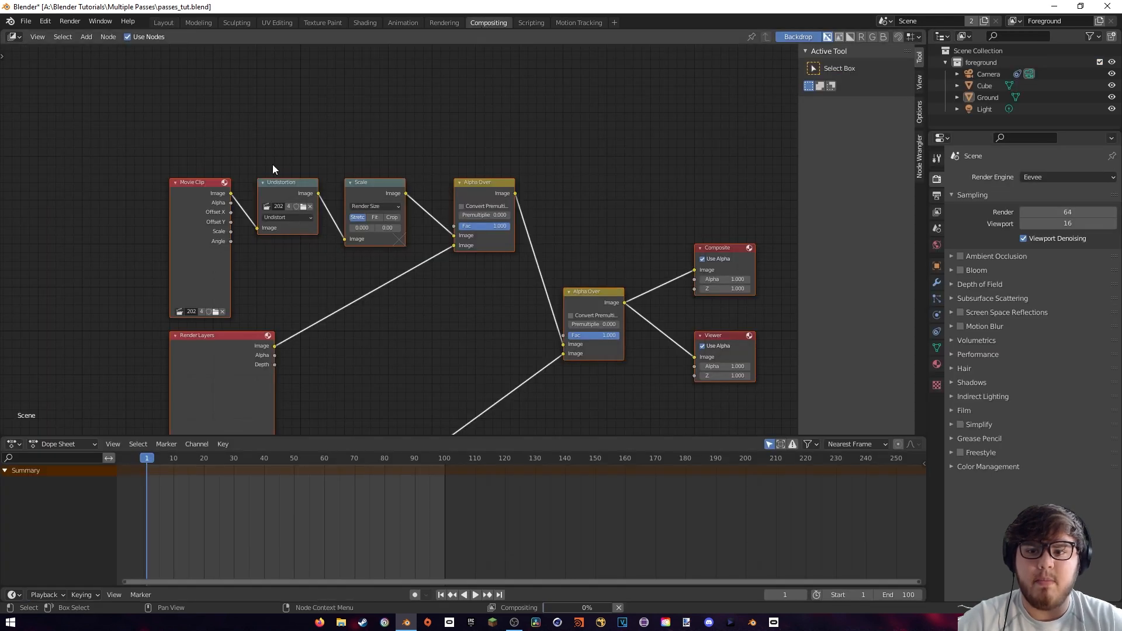
left_click_drag(249, 158, 493, 349)
key("x")
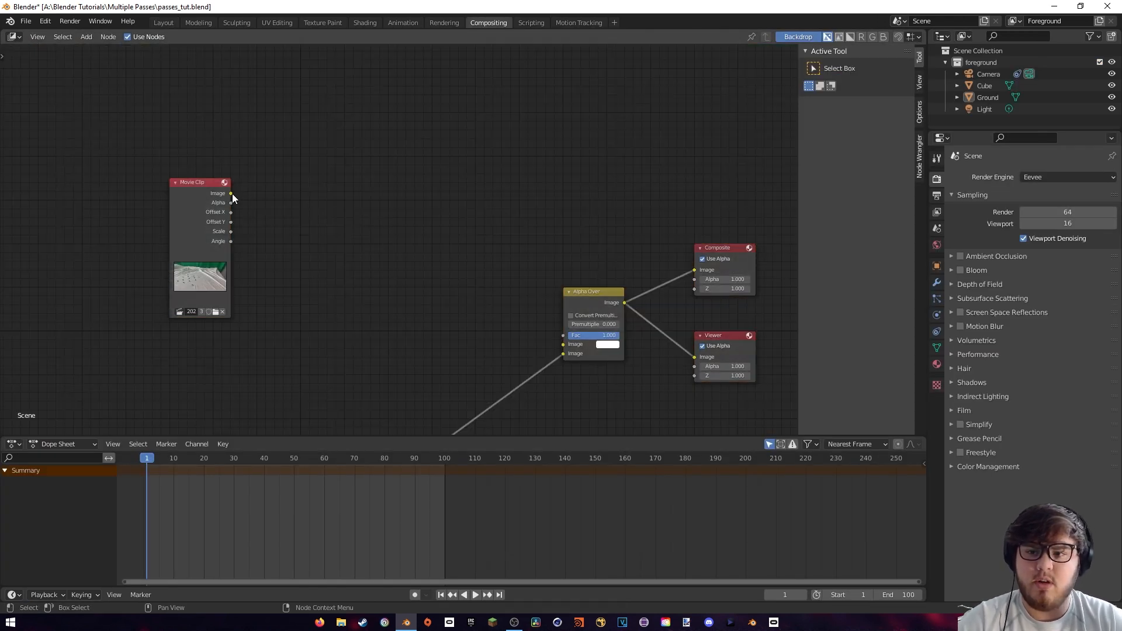
Connect the Movie Clip image to the remaining Alpha Over's first image input, enable Convert Premultiplied, and place the clip node beside it
left_click_drag(231, 193, 563, 344)
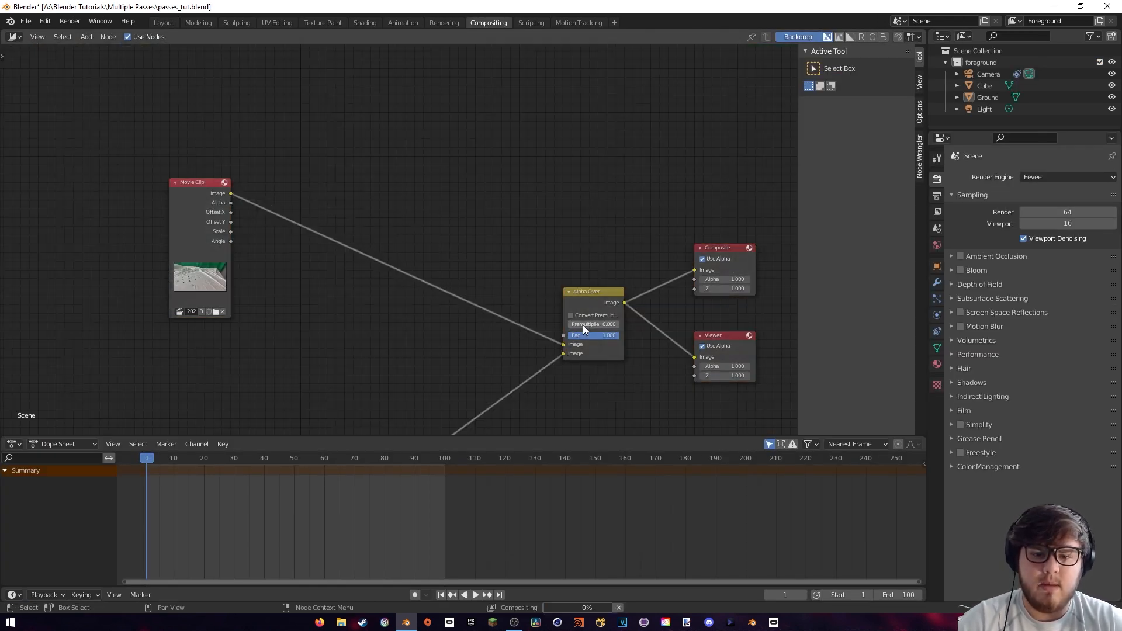
left_click(570, 316)
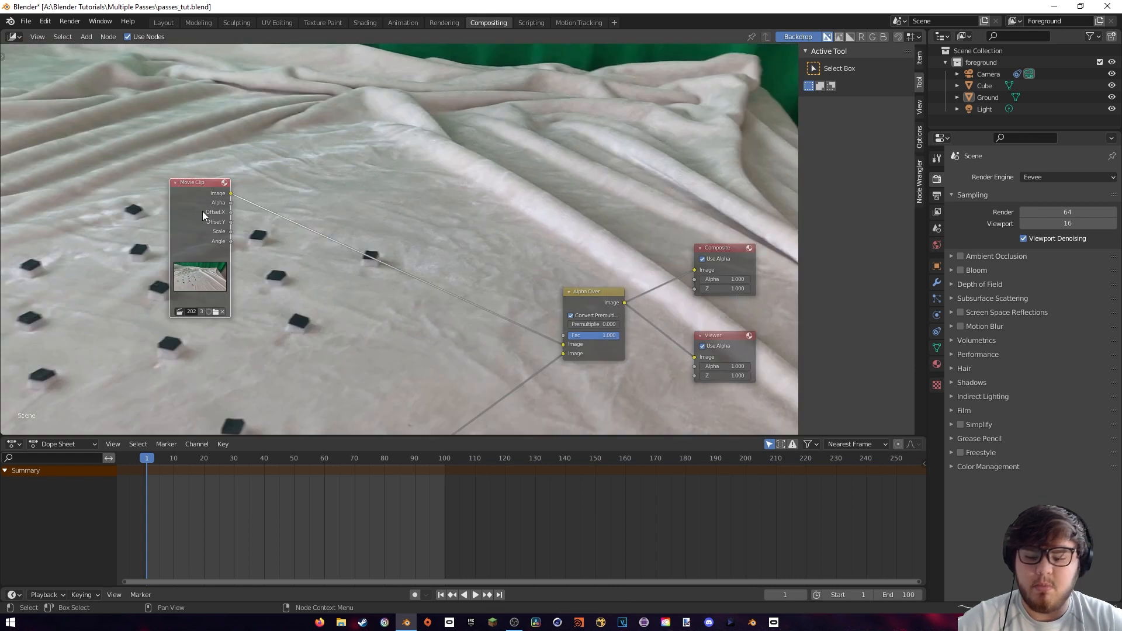
left_click_drag(230, 219, 486, 246)
scroll(503, 217, "down", 4, "shift")
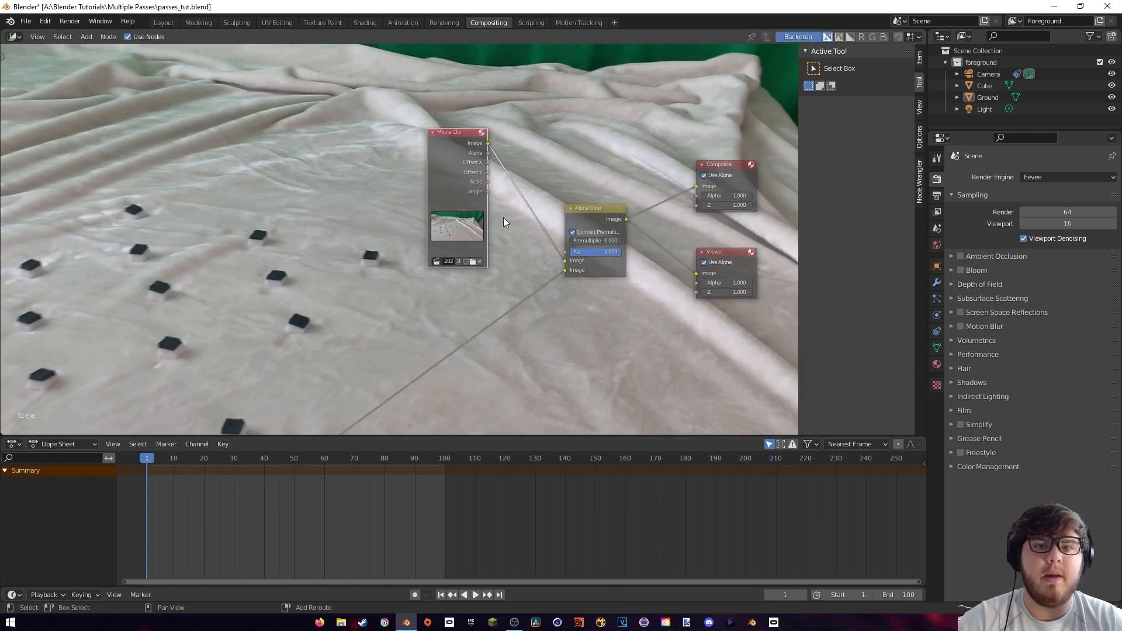
scroll(435, 273, "down", 4, "shift")
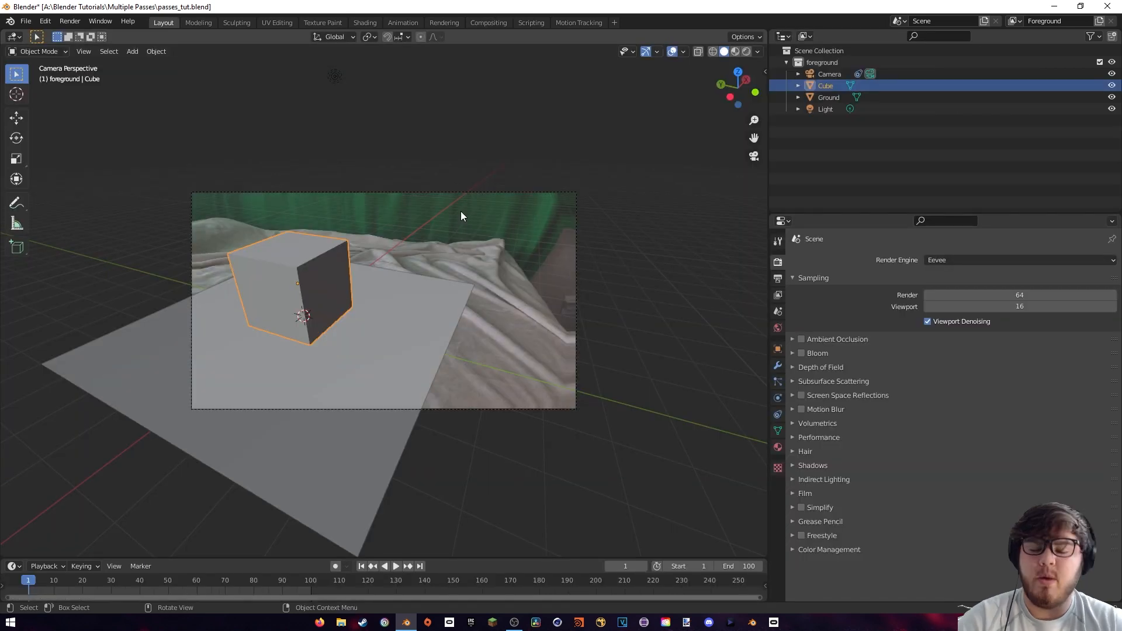
Move the timeline to frame 51 and delete the cube
middle_click_drag(412, 223, 509, 216, "shift")
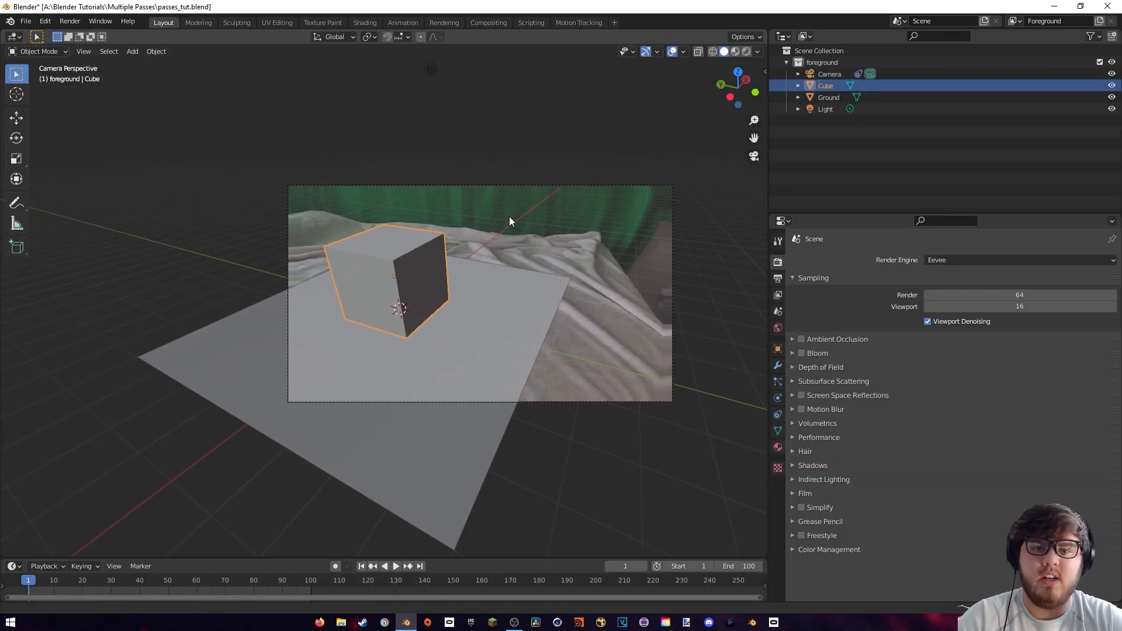
left_click_drag(106, 580, 170, 579)
key("Delete")
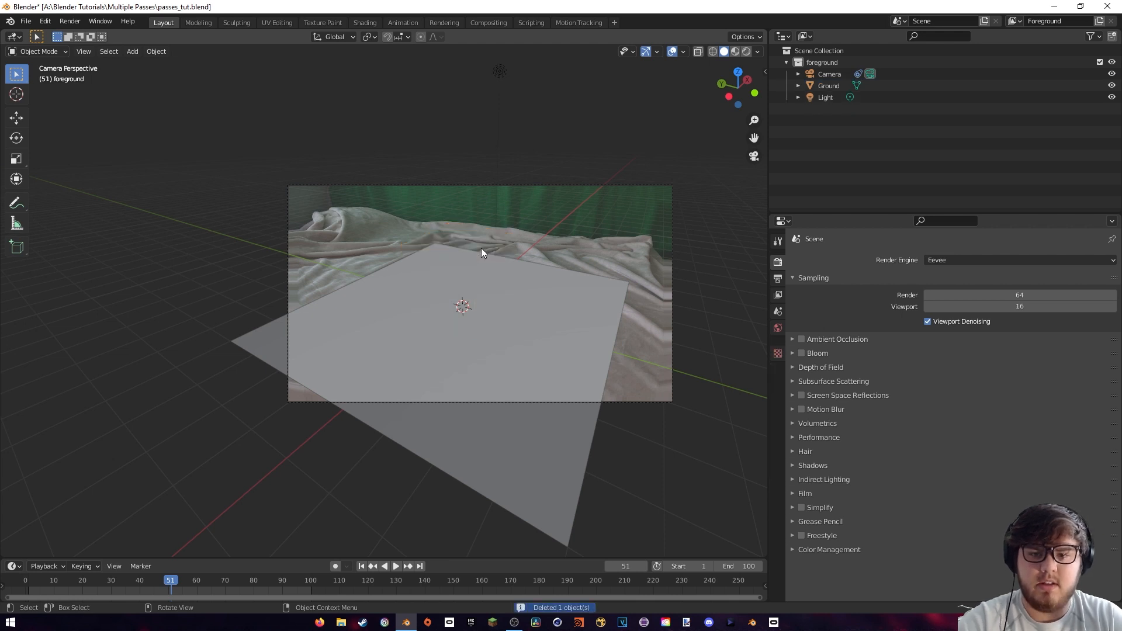
Import the FBX model cottage_fbx.fbx from the Multiple Passes folder
left_click(32, 21)
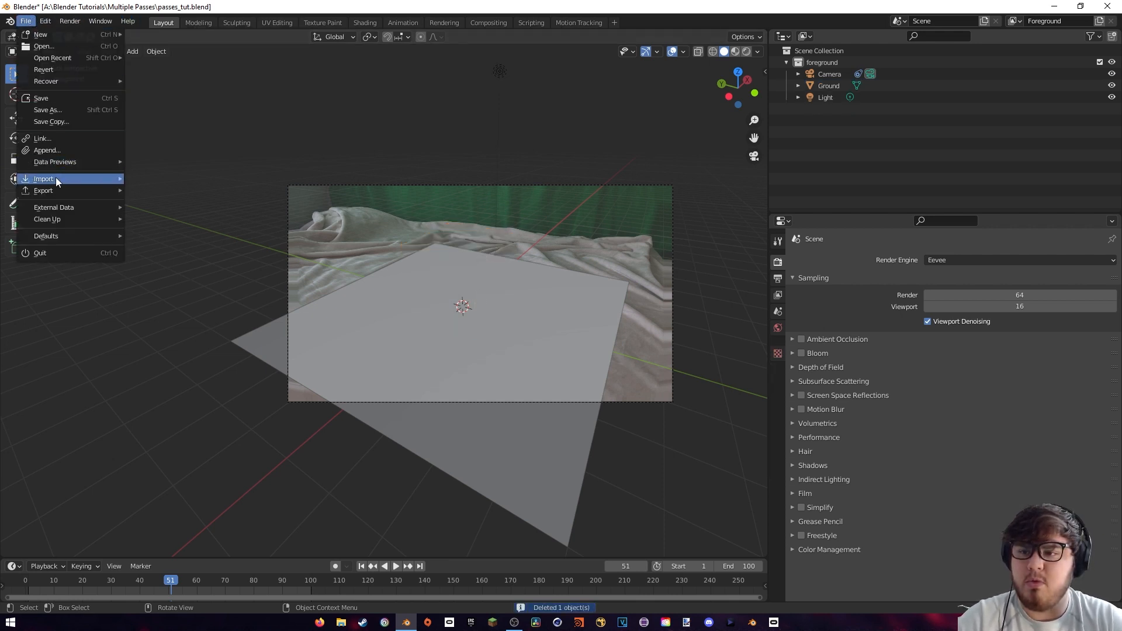
mouse_move(55, 179)
left_click(156, 248)
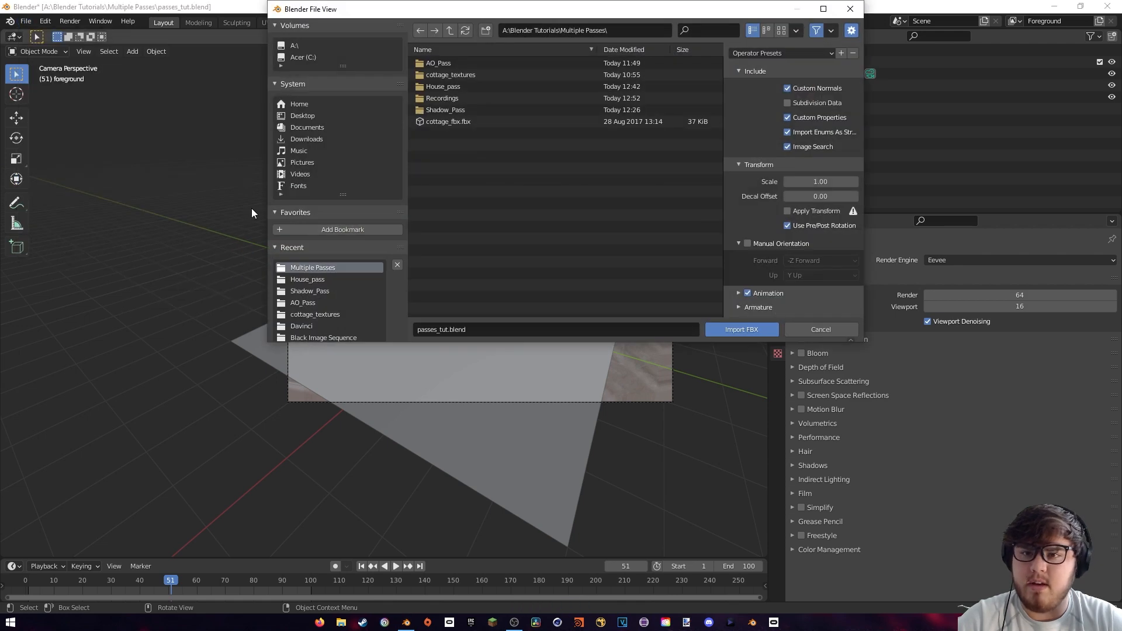
left_click(447, 123)
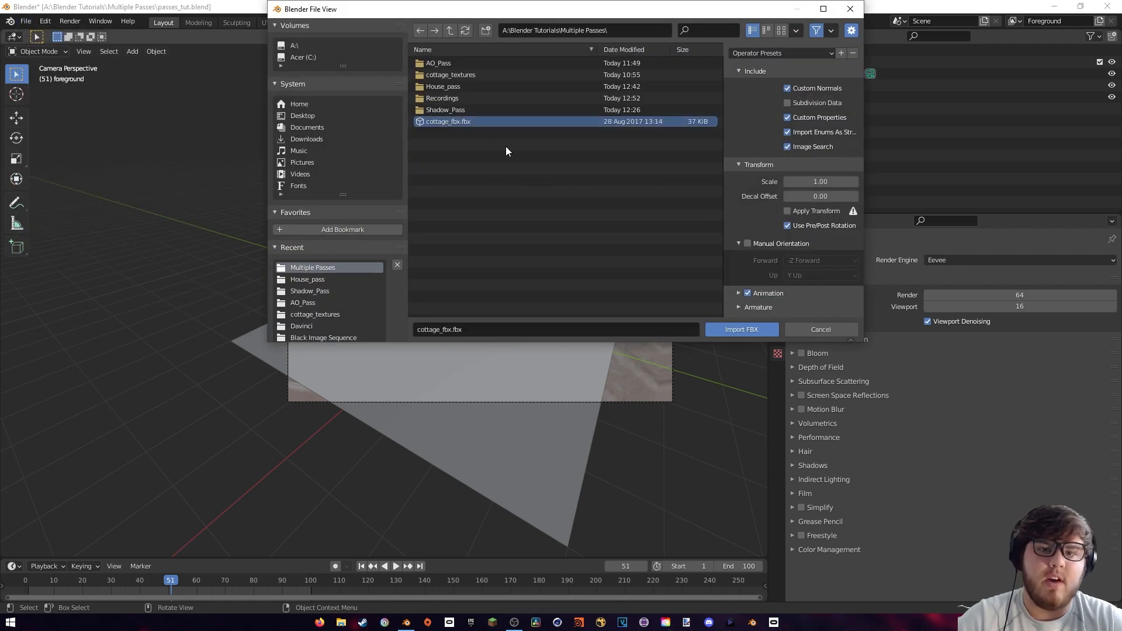
left_click(742, 329)
Scale the imported cottage down to roughly suit the size of the ground plane
middle_click_drag(682, 305, 583, 219)
key("KP_Decimal")
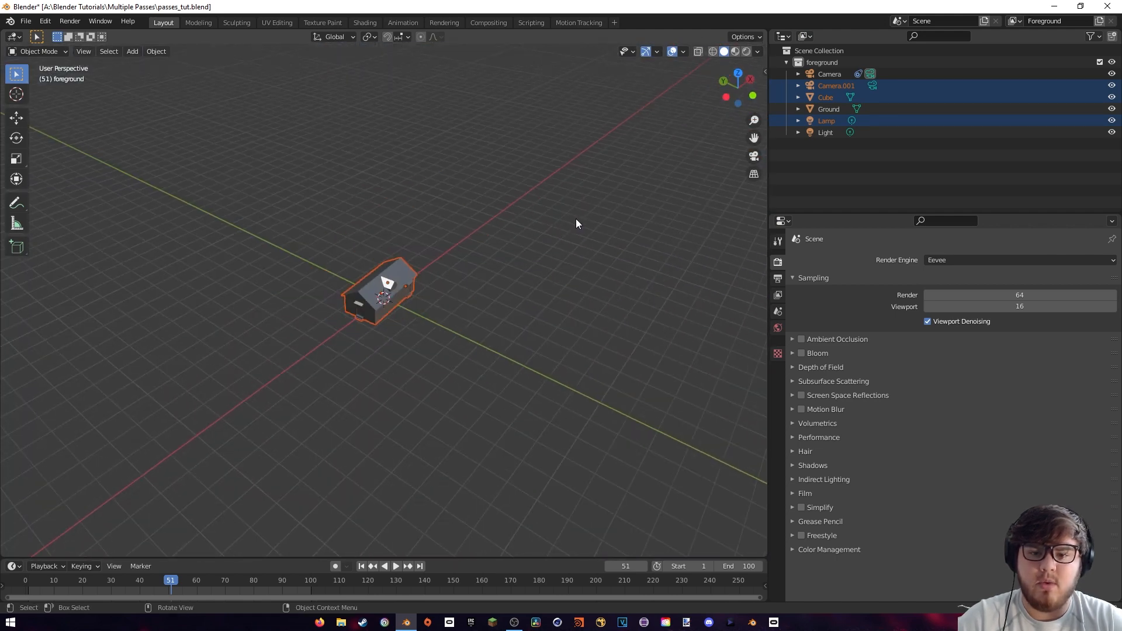
scroll(471, 248, "up", 7)
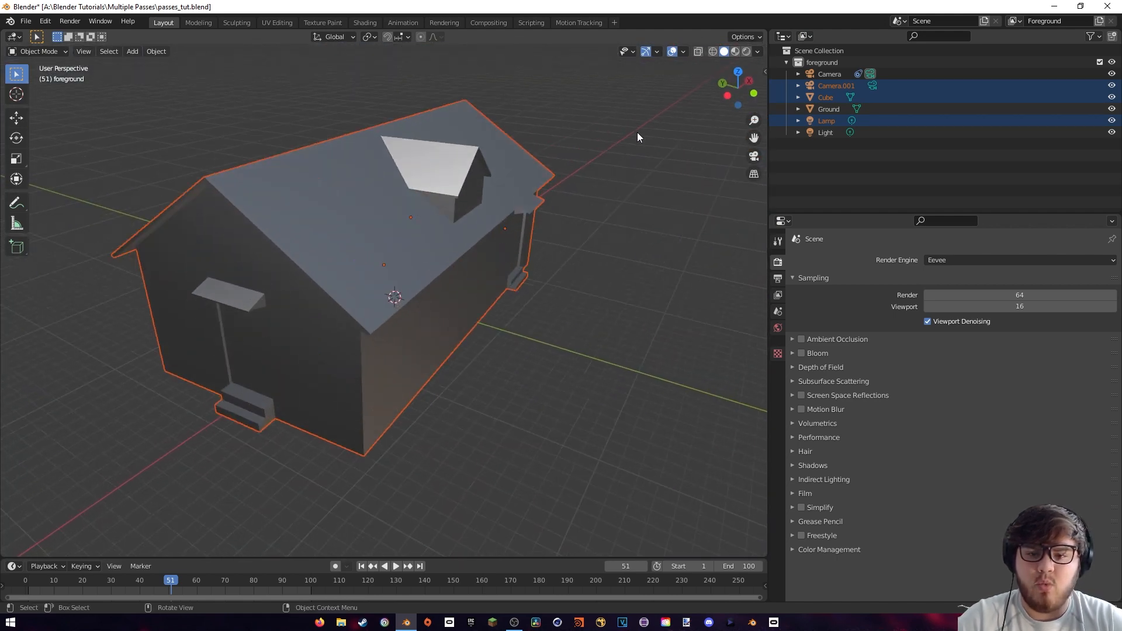
key("s")
left_click(471, 212)
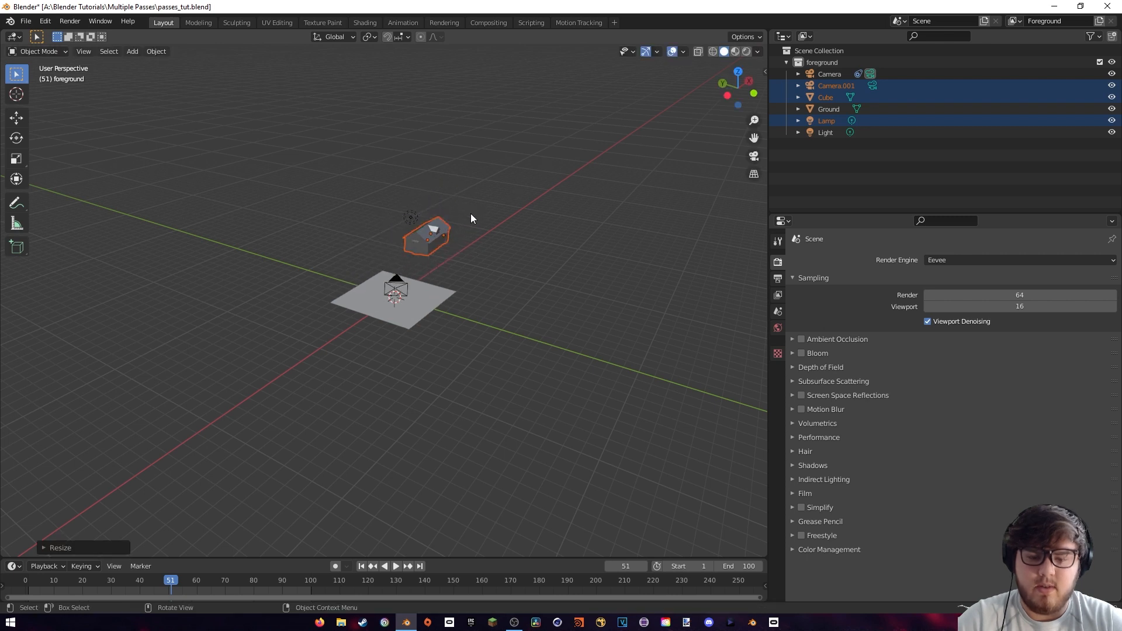
In the camera view, lower the cottage about 4.4 m along global Z to the ground plane
key("KP_0")
scroll(461, 237, "up", 4)
middle_click_drag(460, 237, 407, 284, "shift")
key("n")
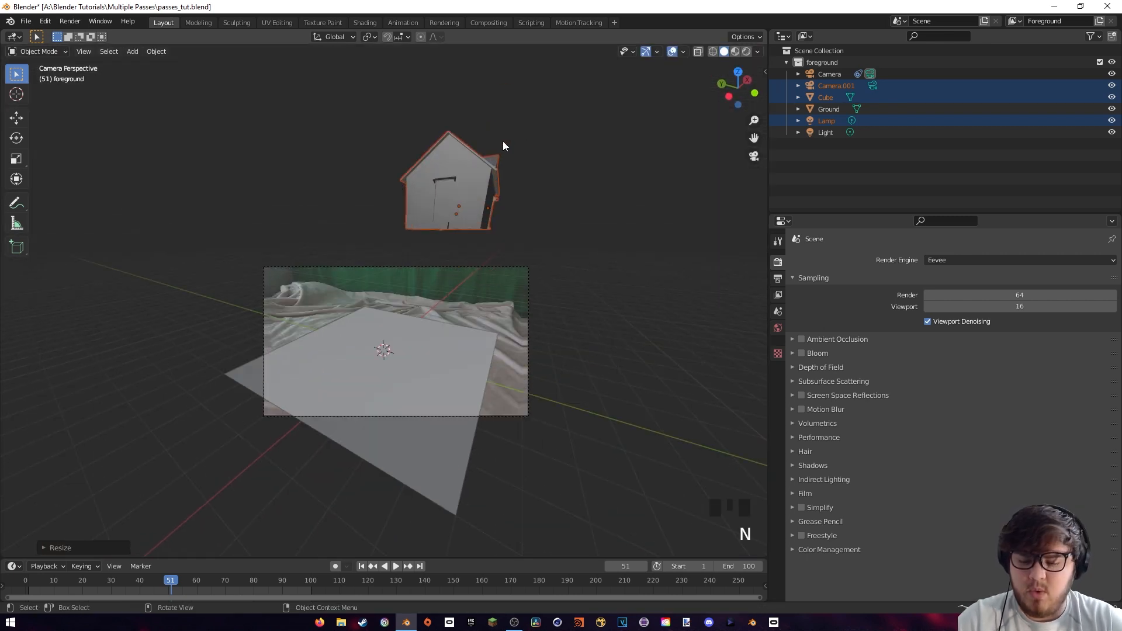
key("g")
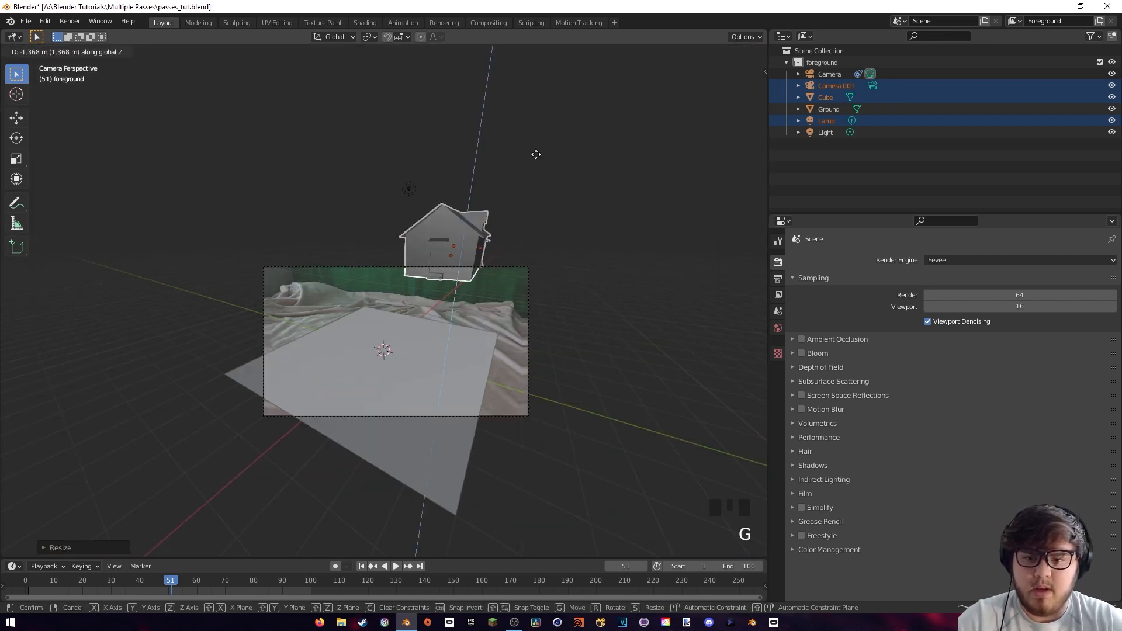
key("z")
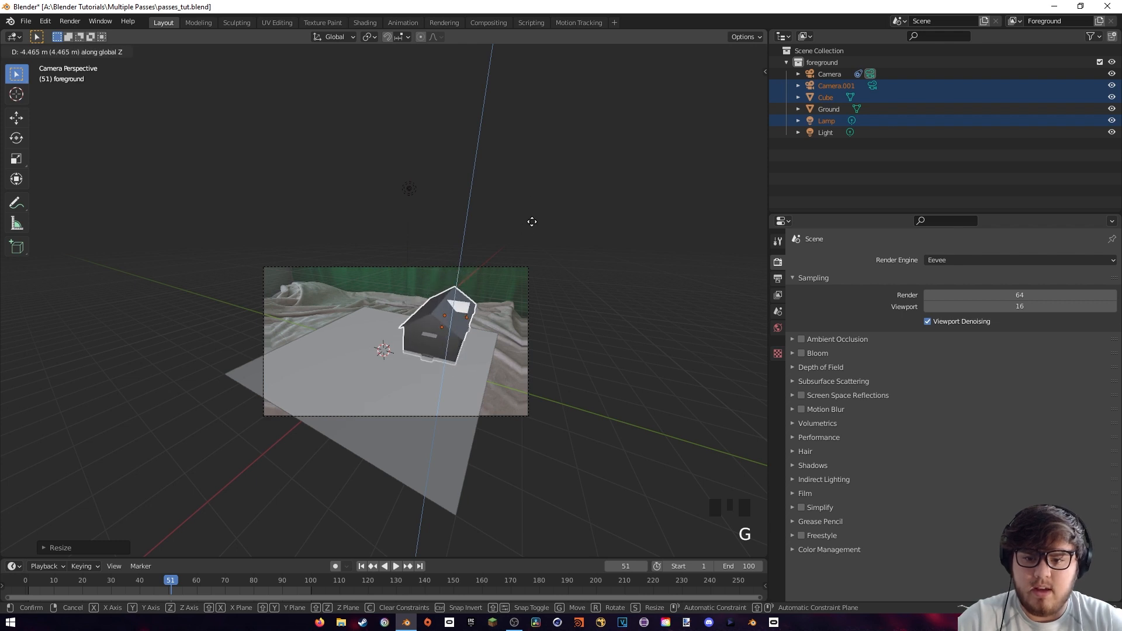
left_click(532, 218)
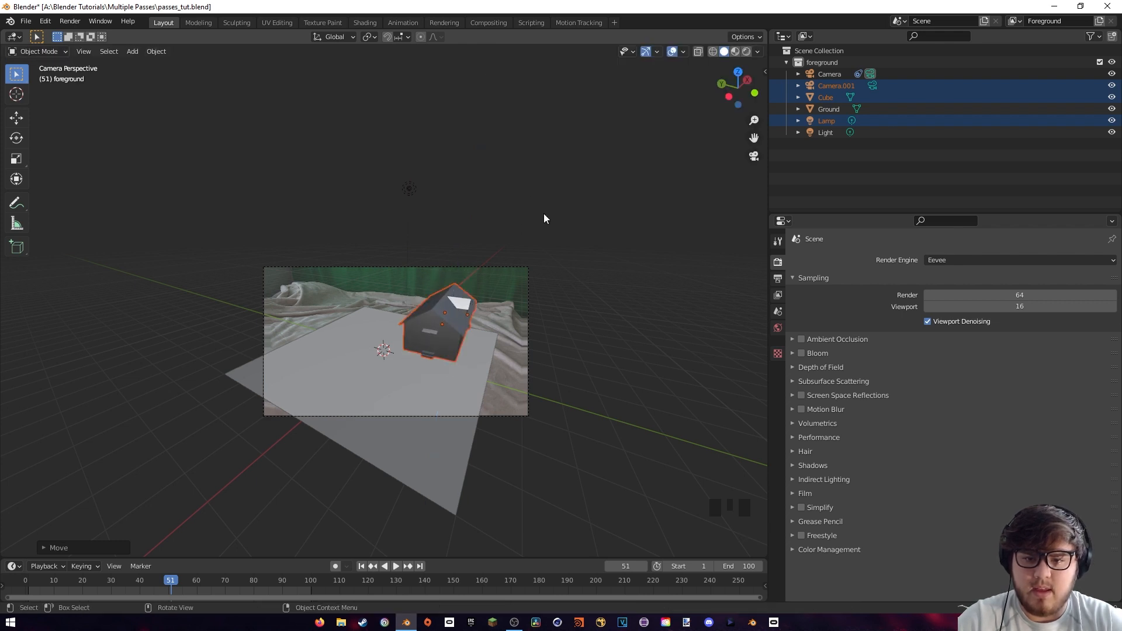
Fine-tune the cottage's height along Z in an orthographic wireframe side view so its base meets the ground line
left_click(728, 97)
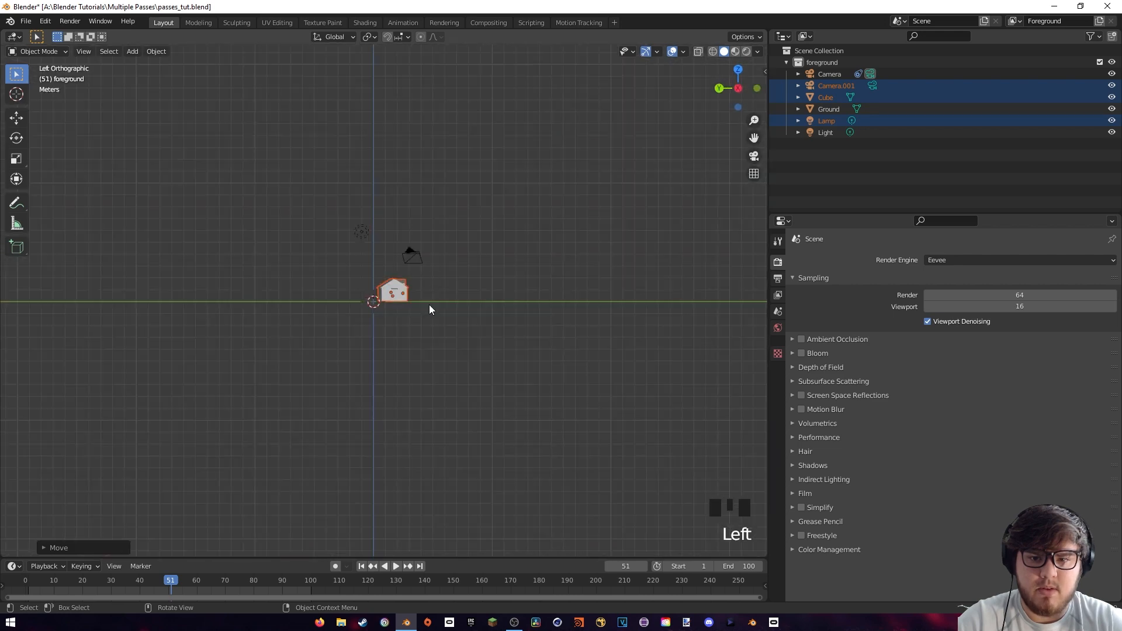
scroll(429, 306, "up", 14)
middle_click_drag(432, 299, 457, 285, "shift")
key("z")
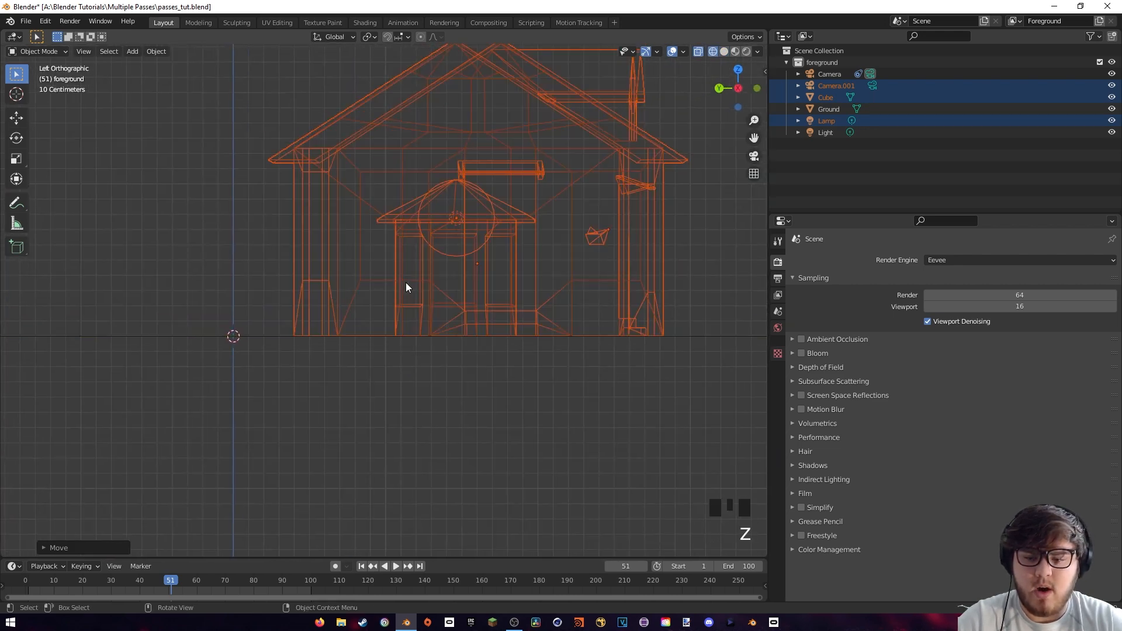
scroll(406, 281, "down", 1)
key("g")
key("z")
left_click(479, 187)
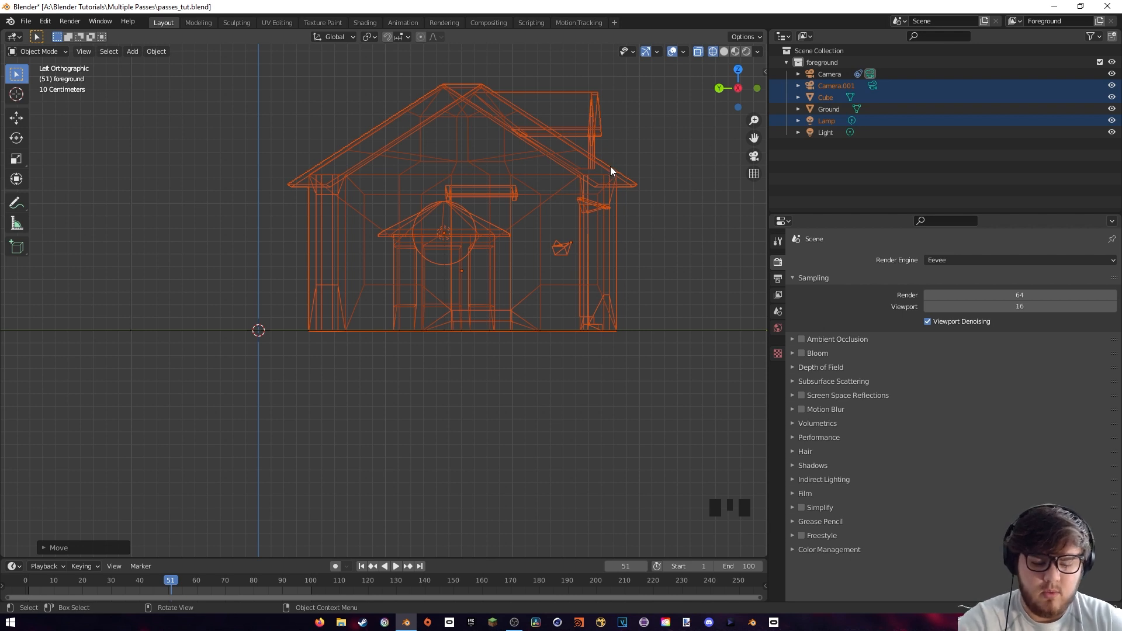
Return to the solid camera view and move the cottage horizontally, with Z locked, to the middle of the ground plane
key("KP_0")
key("z")
left_click(533, 216)
scroll(527, 230, "up", 5)
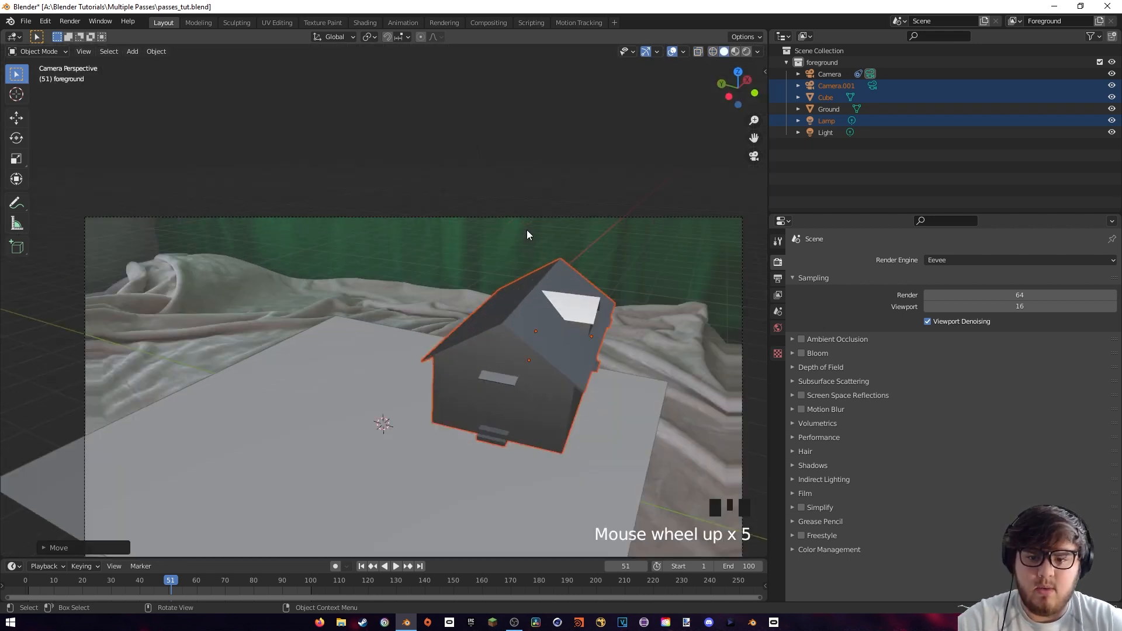
scroll(528, 237, "down", 2)
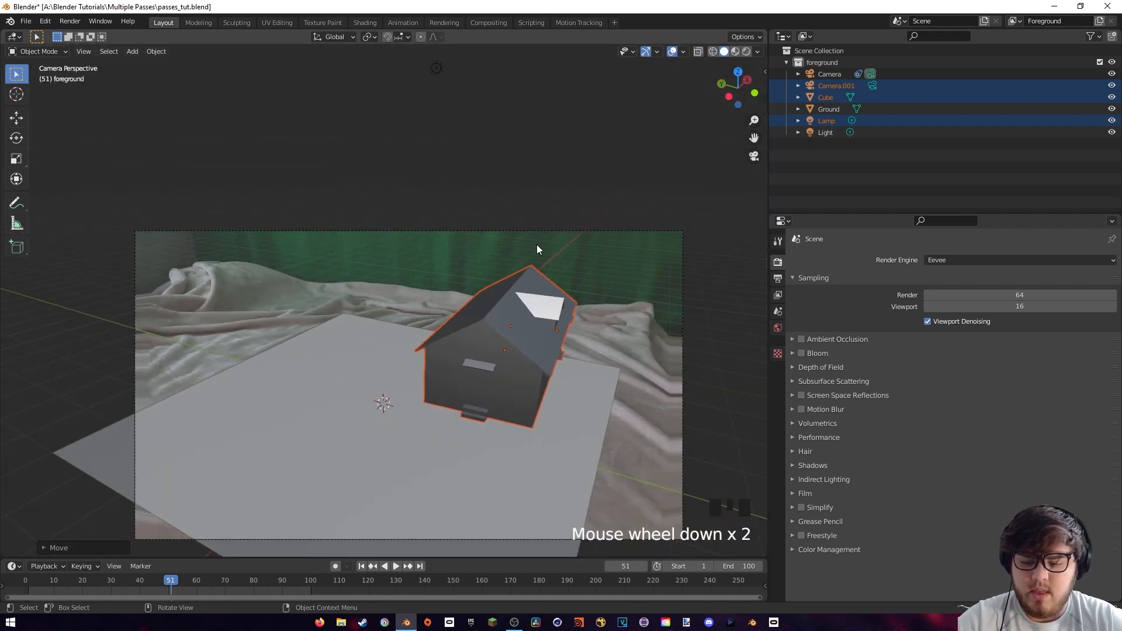
key("g")
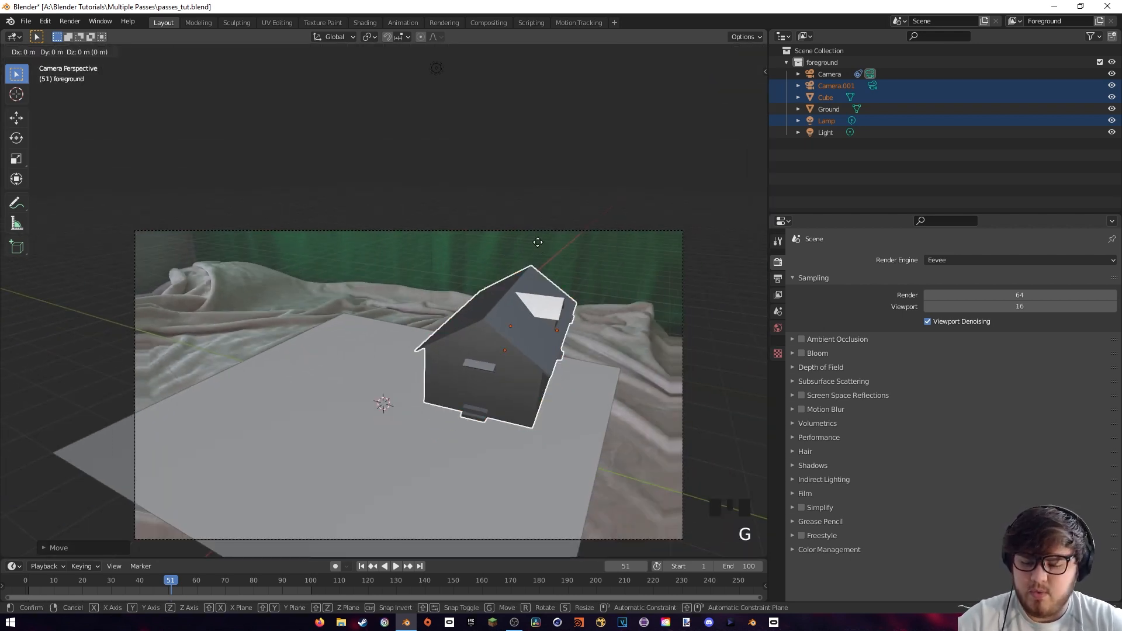
key("shift+z")
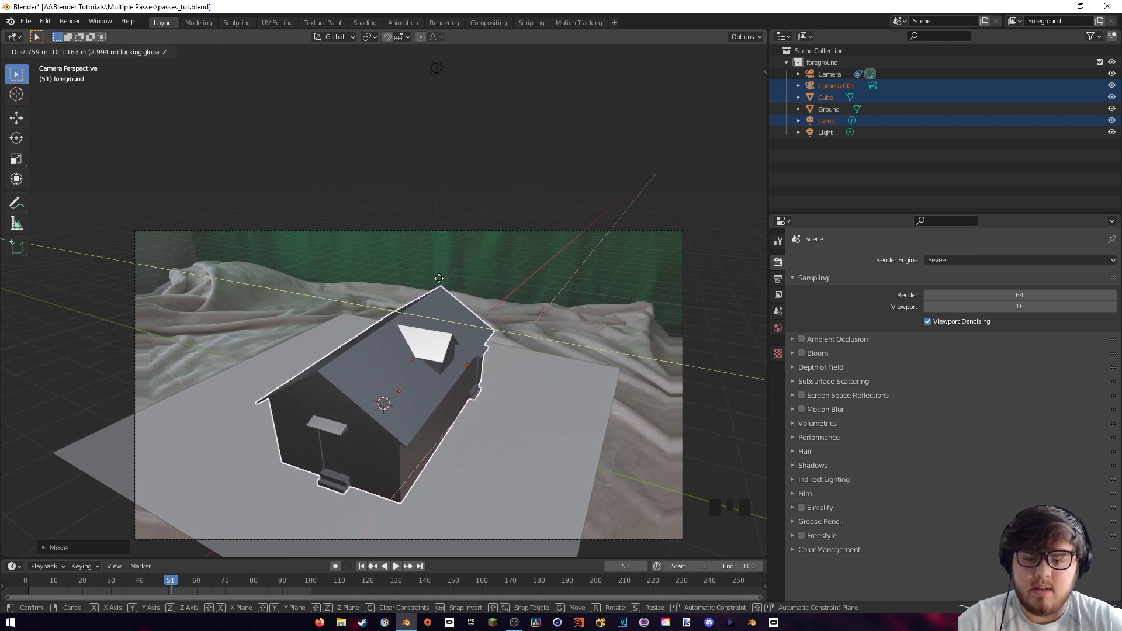
left_click(423, 288)
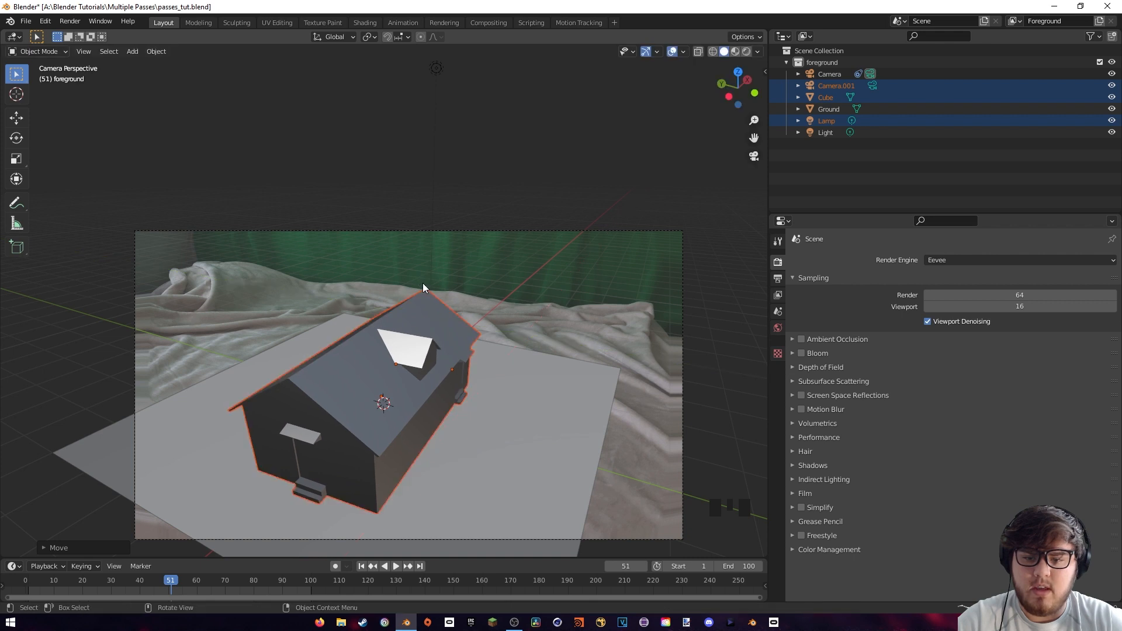
Enlarge the cottage, raise it back onto the ground, and rotate it about Z so its bay window end faces the camera
key("s")
left_click(490, 260)
key("g")
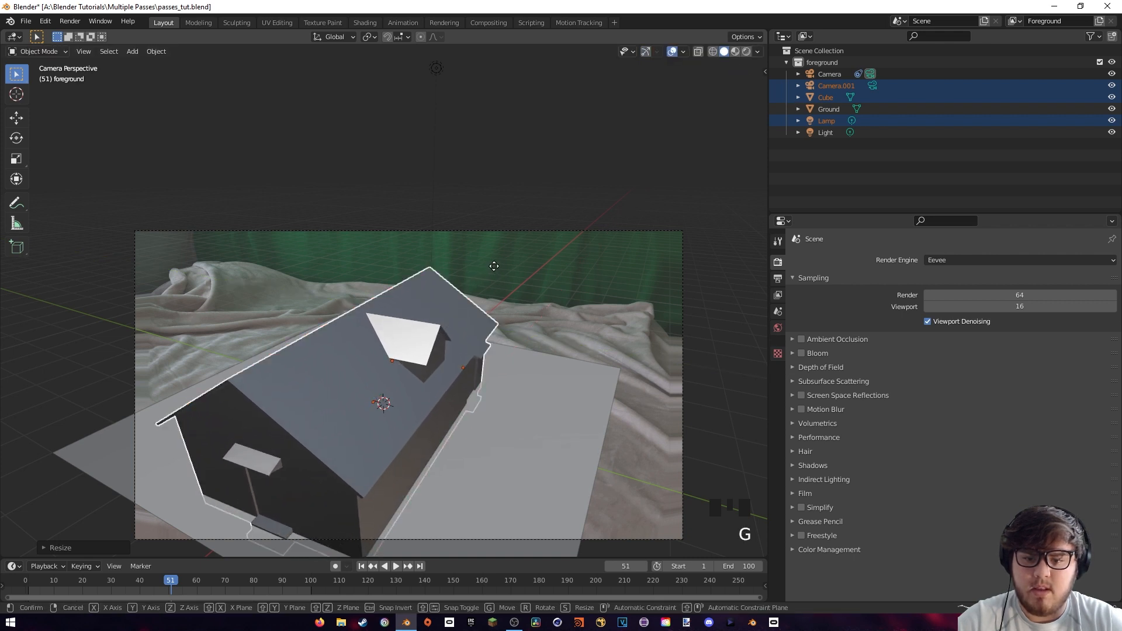
key("z")
left_click(493, 257)
key("r")
key("z")
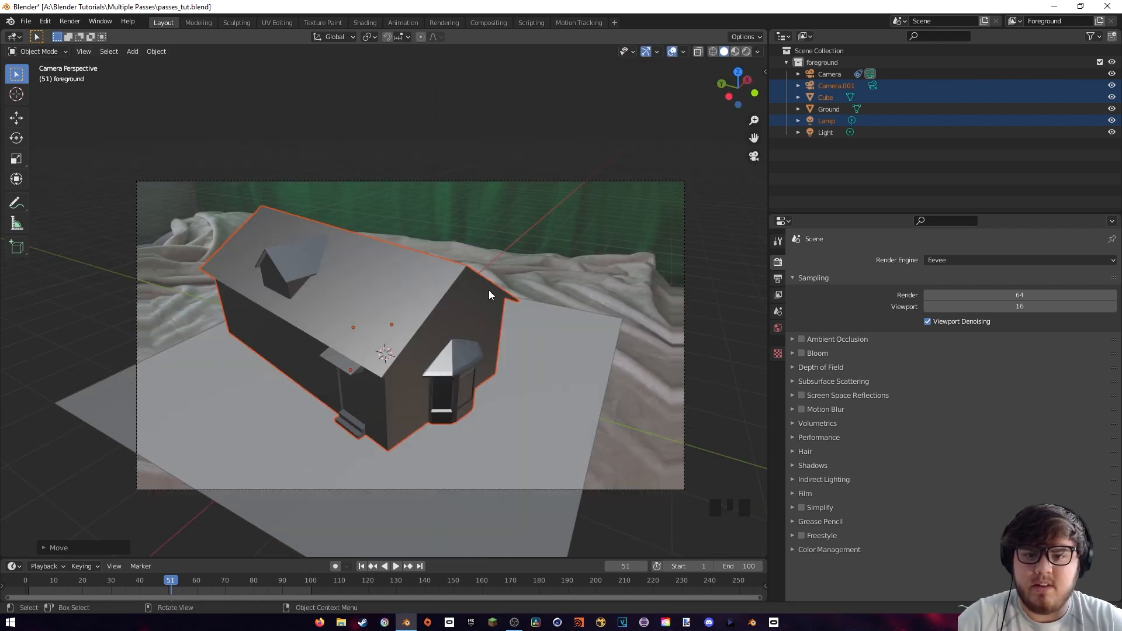
Set the render engine to Cycles with GPU Compute while previewing in Rendered shading, and return the viewport to Solid shading
key("z")
left_click(479, 274)
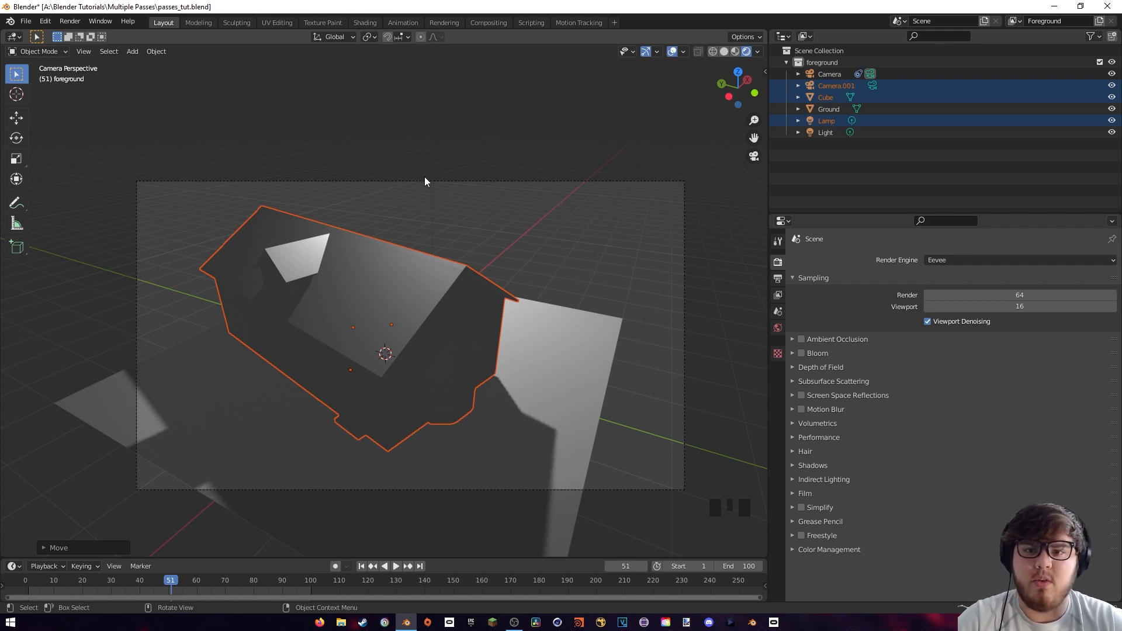
left_click(944, 259)
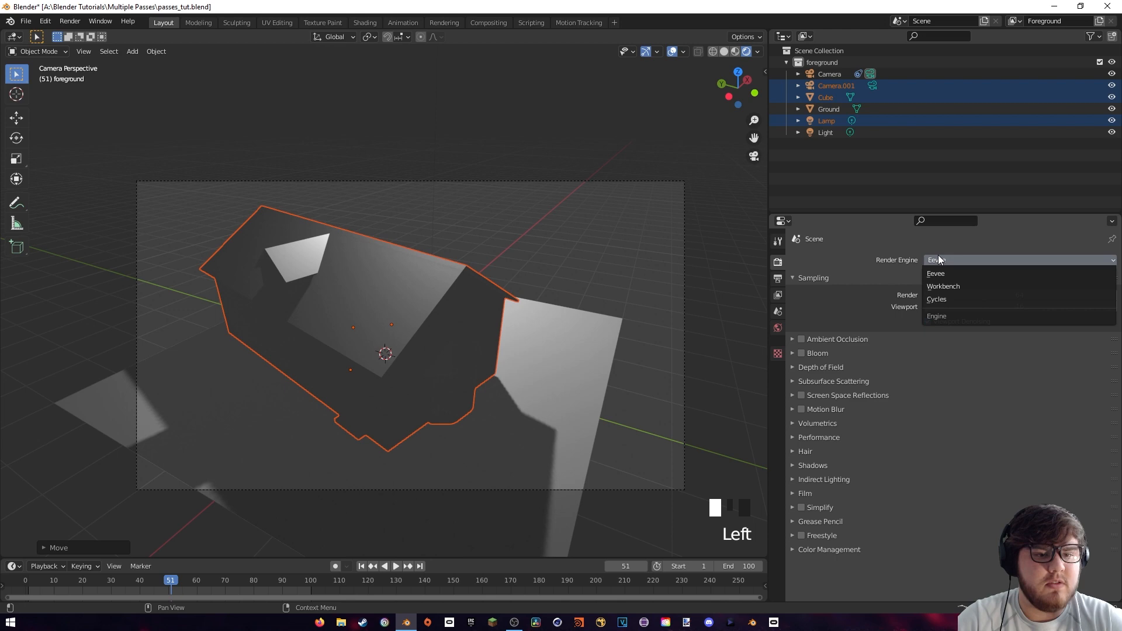
left_click(951, 299)
left_click(944, 289)
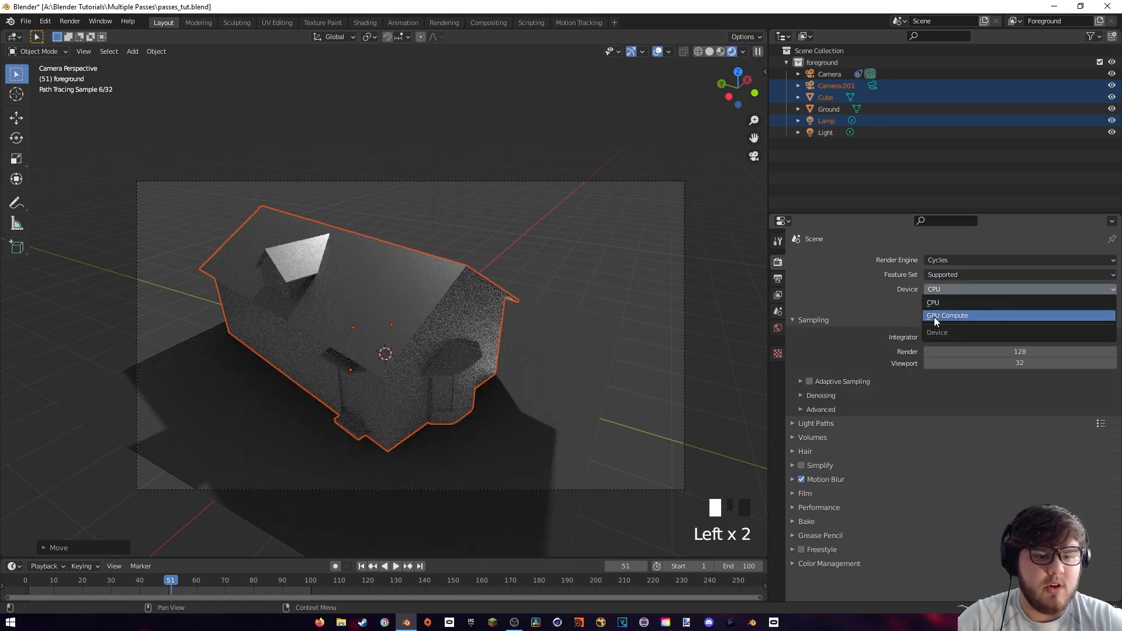
left_click(934, 317)
key("z")
left_click(681, 293)
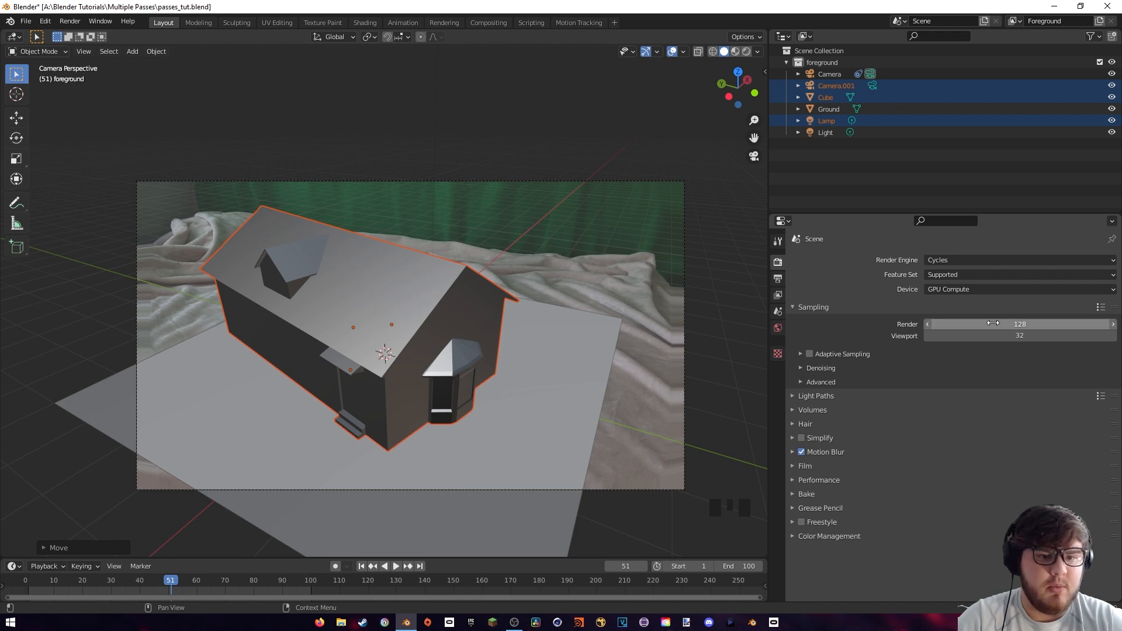
Enable Adaptive Sampling and go through the Denoising options of the render sampling settings
left_click(809, 354)
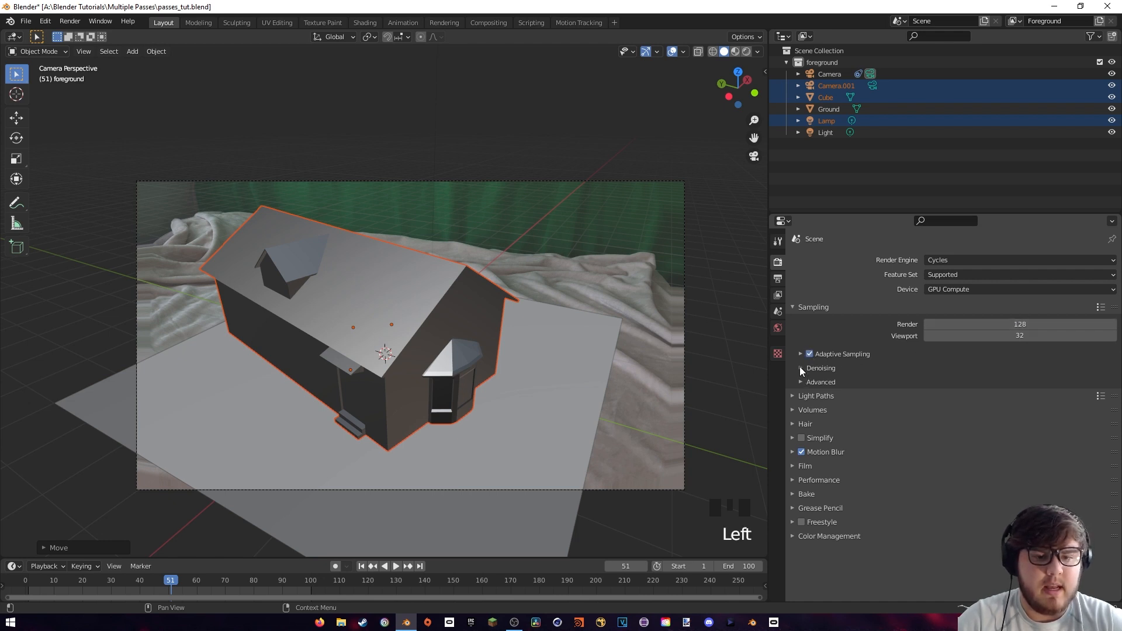
left_click(800, 367)
left_click(926, 400)
left_click(815, 368)
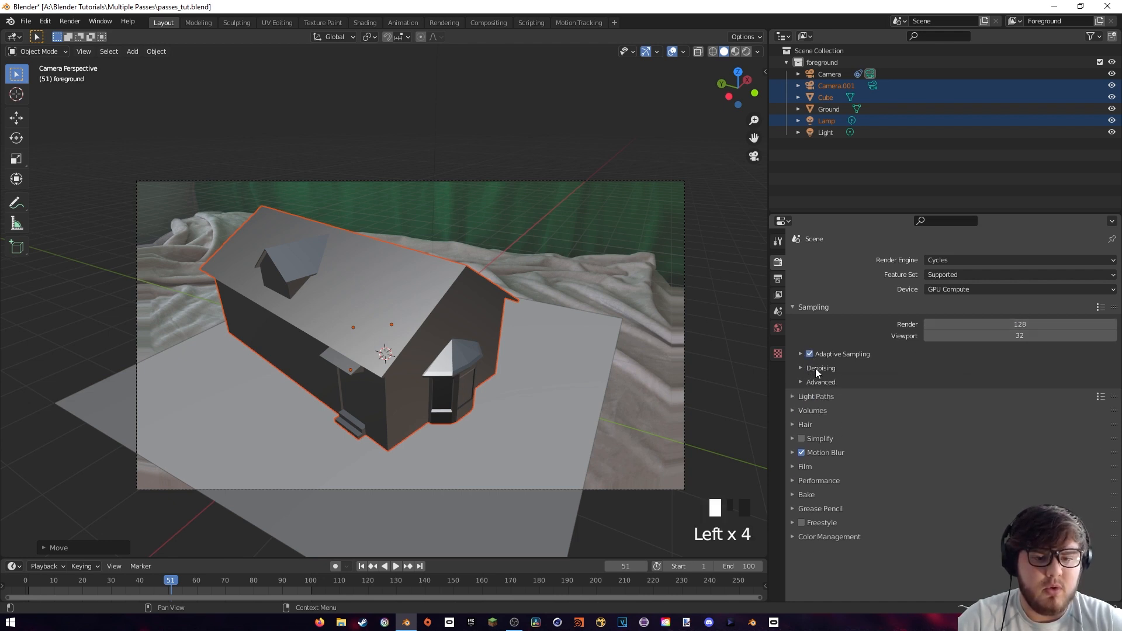
Set the Total, Diffuse, Glossy, Transparency and Transmission maximum light bounces to 3
left_click(813, 396)
left_click_drag(1003, 426, 1003, 477)
type("3")
key("Return")
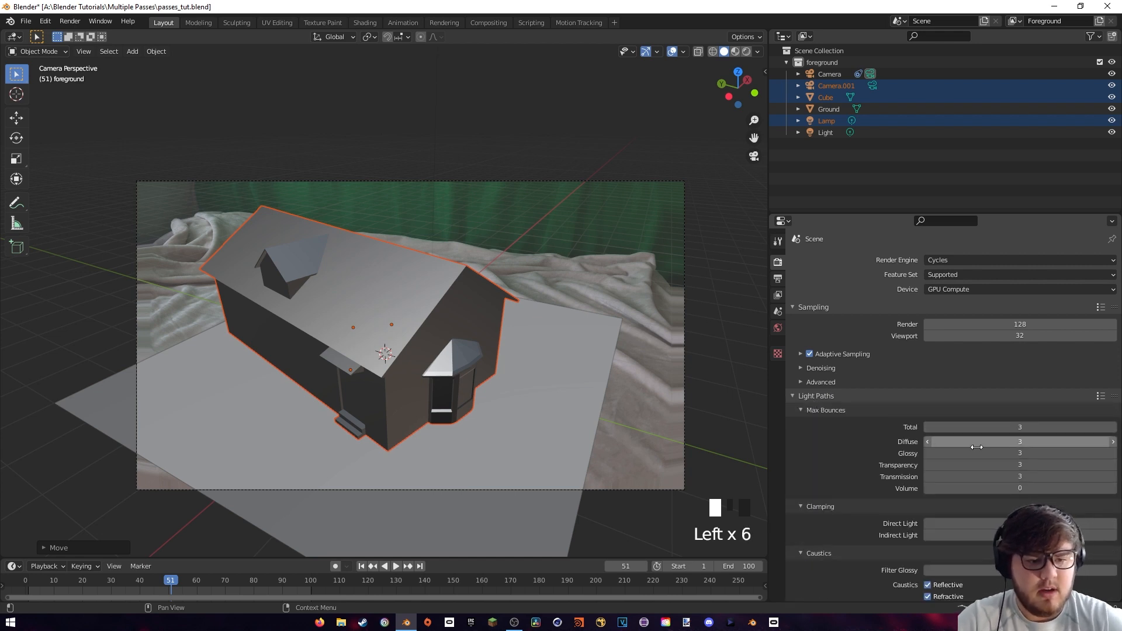
Disable both Reflective and Refractive caustics in the light path settings
scroll(857, 454, "down", 9)
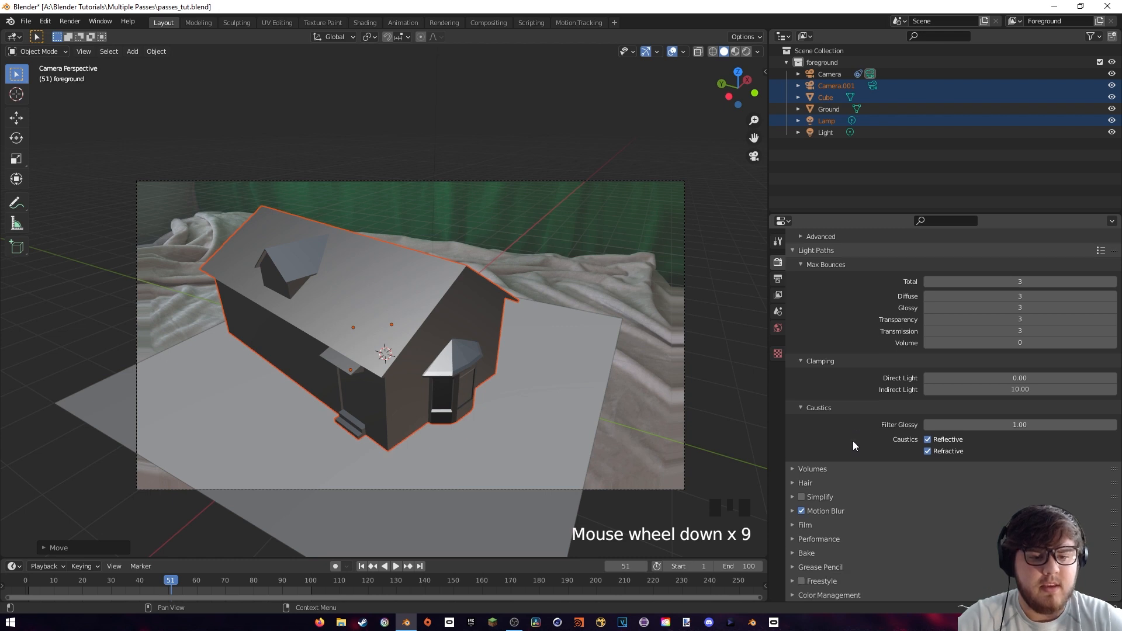
left_click(927, 441)
left_click(928, 451)
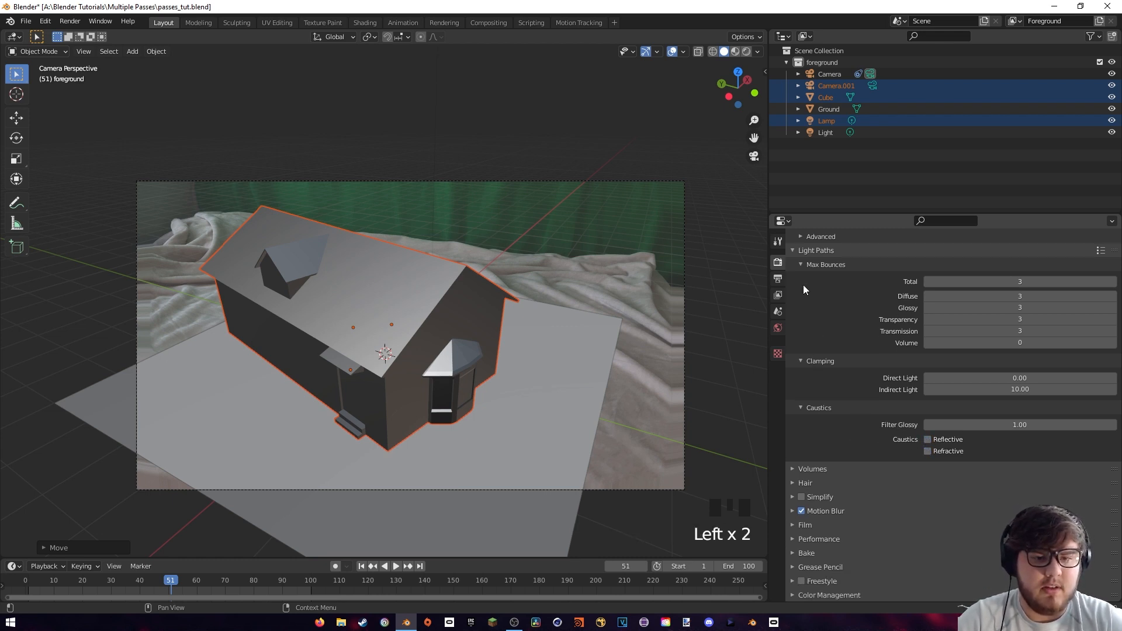
left_click(816, 250)
Enable Simplify and make the render film Transparent
left_click(801, 363)
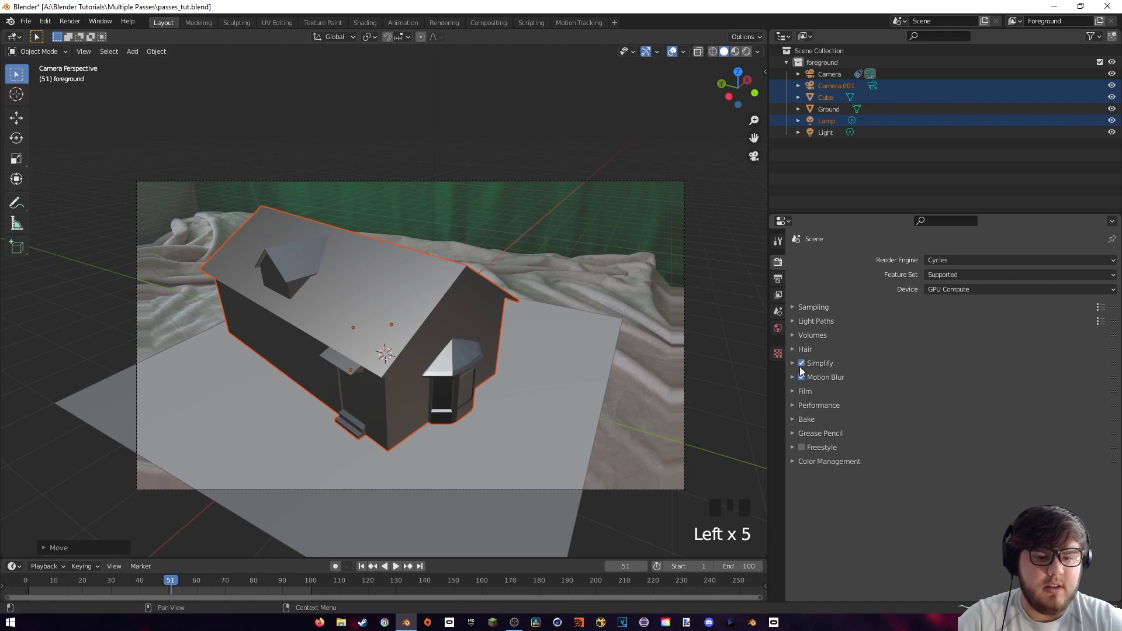
left_click(793, 393)
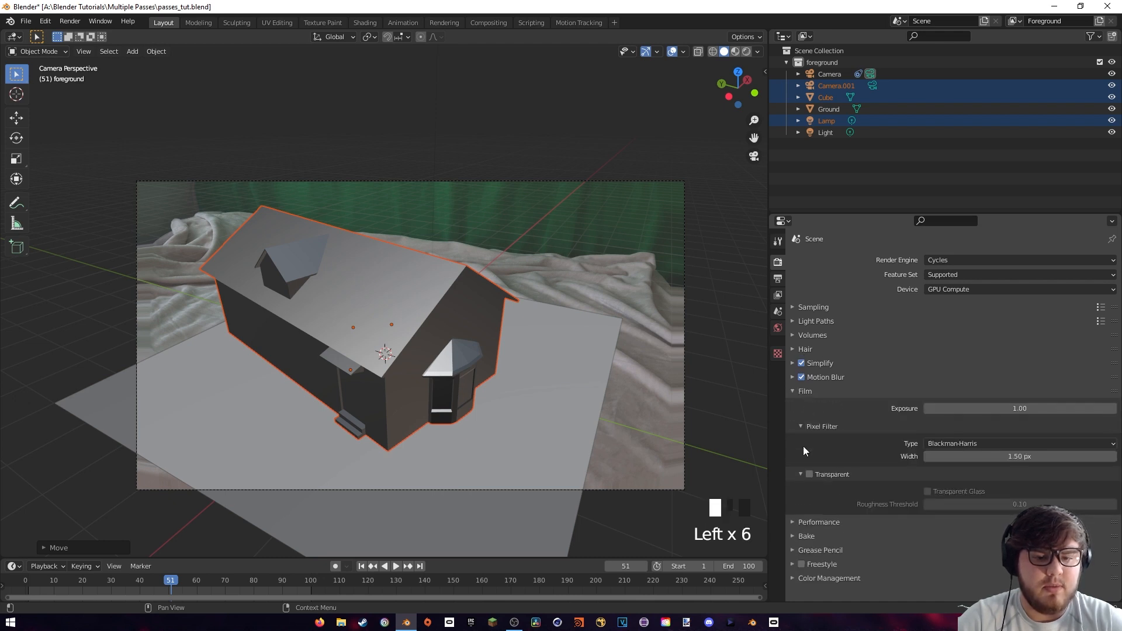
left_click(810, 473)
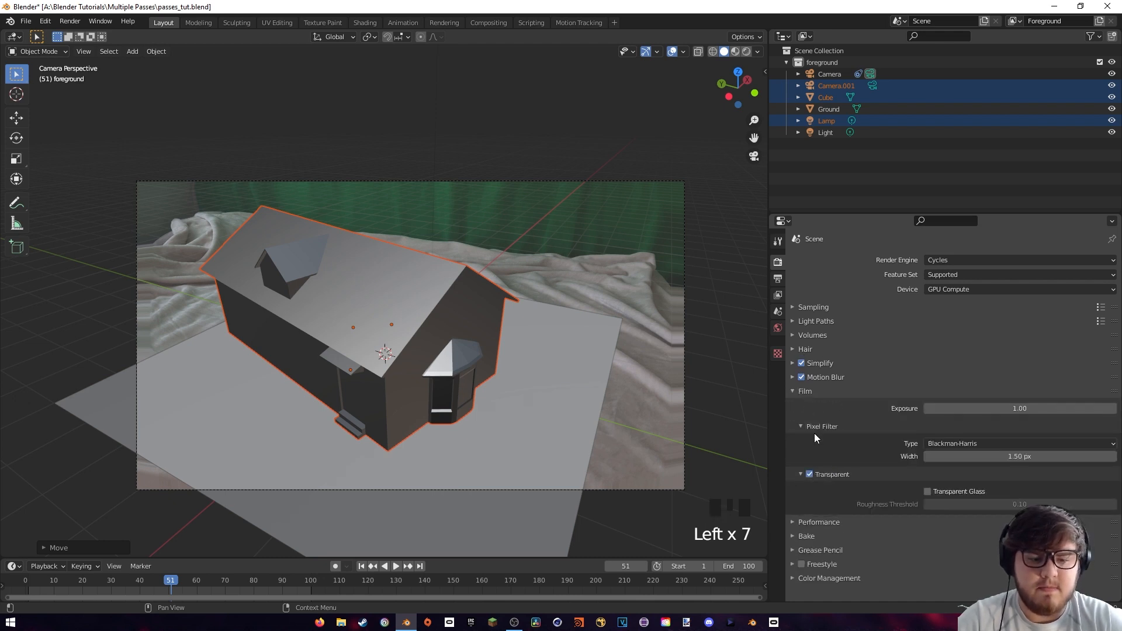
left_click(795, 395)
Set the render tile size to 512 px in both X and Y
left_click(801, 406)
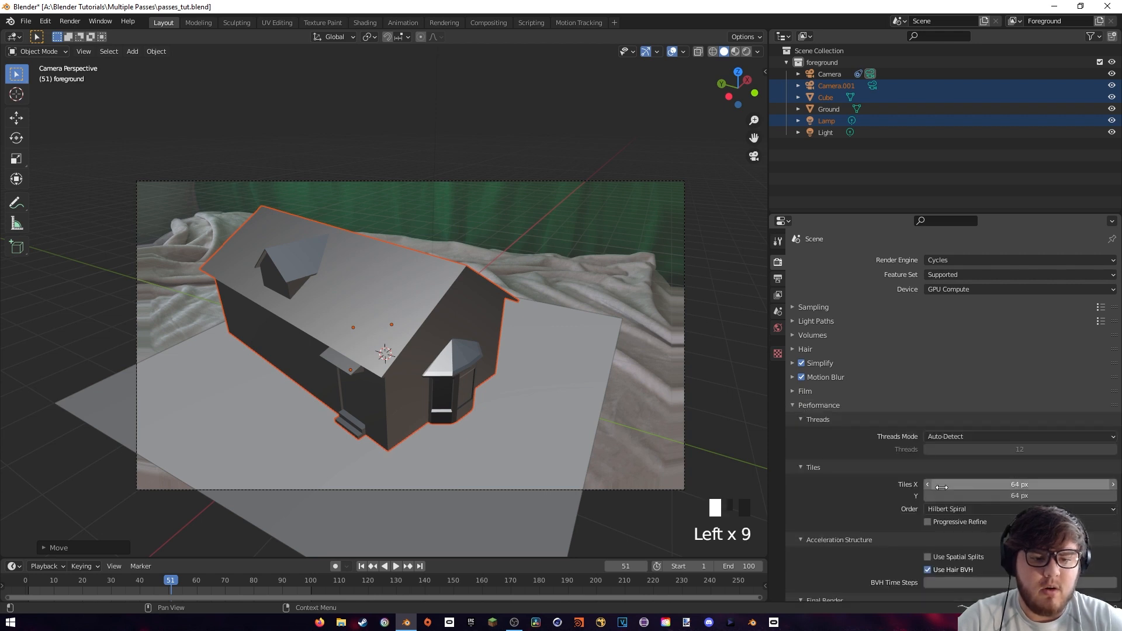
left_click(938, 484)
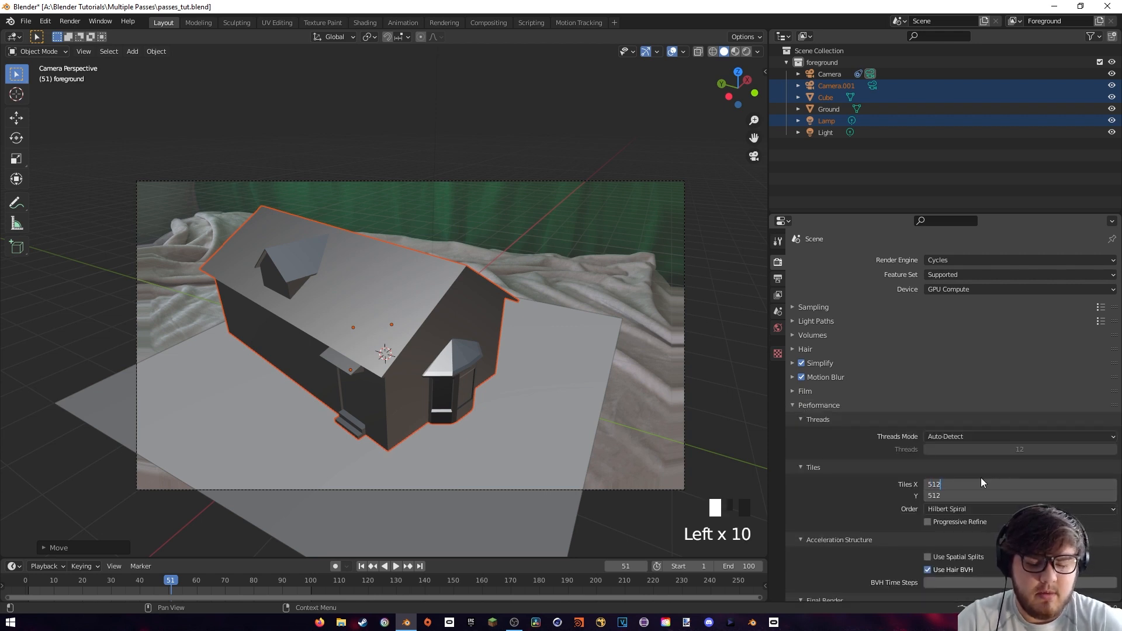
type("512")
key("Return")
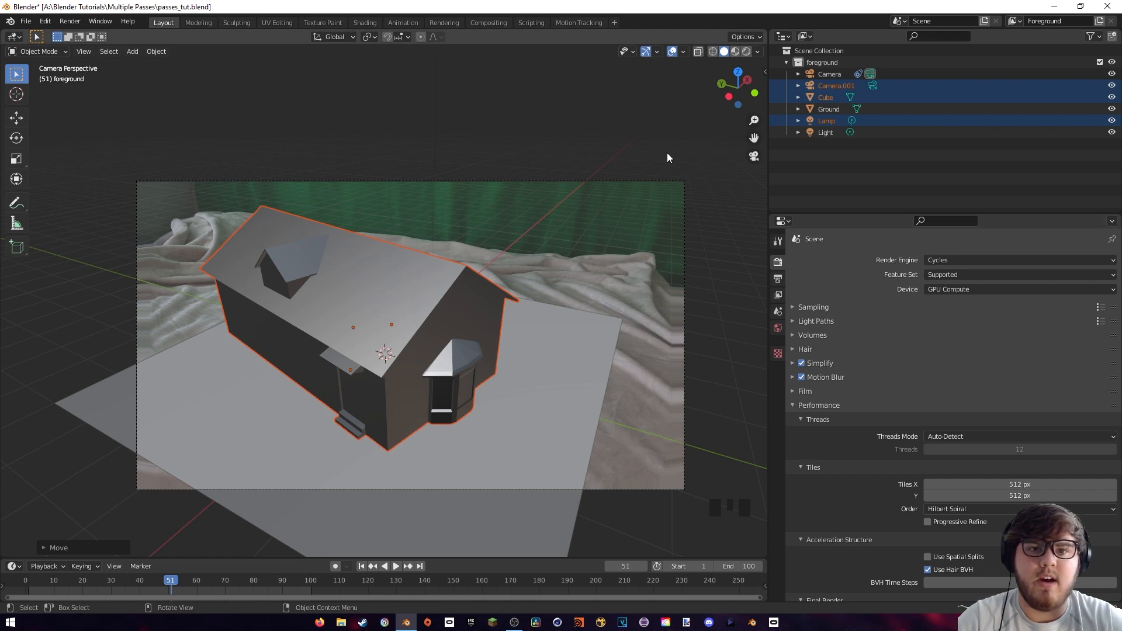
Go back to frame 50 and switch the camera view to Rendered shading to preview the cottage and ground
key("Left")
key("z")
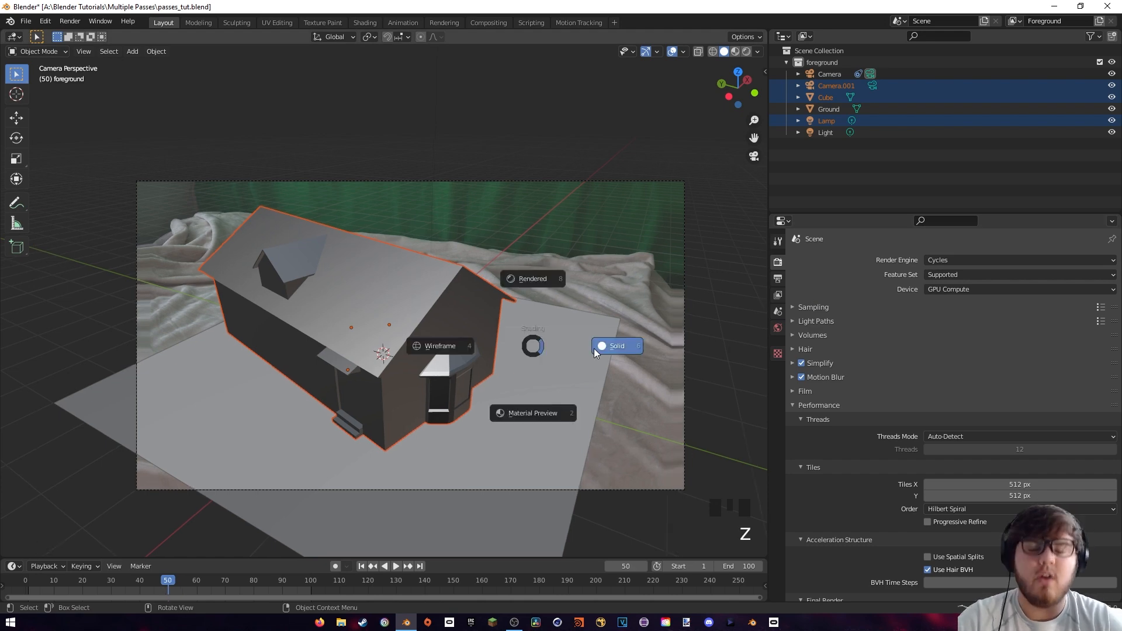
left_click(536, 283)
scroll(534, 284, "up", 2)
middle_click_drag(493, 306, 247, 403, "shift")
left_click(247, 403)
left_click(247, 408)
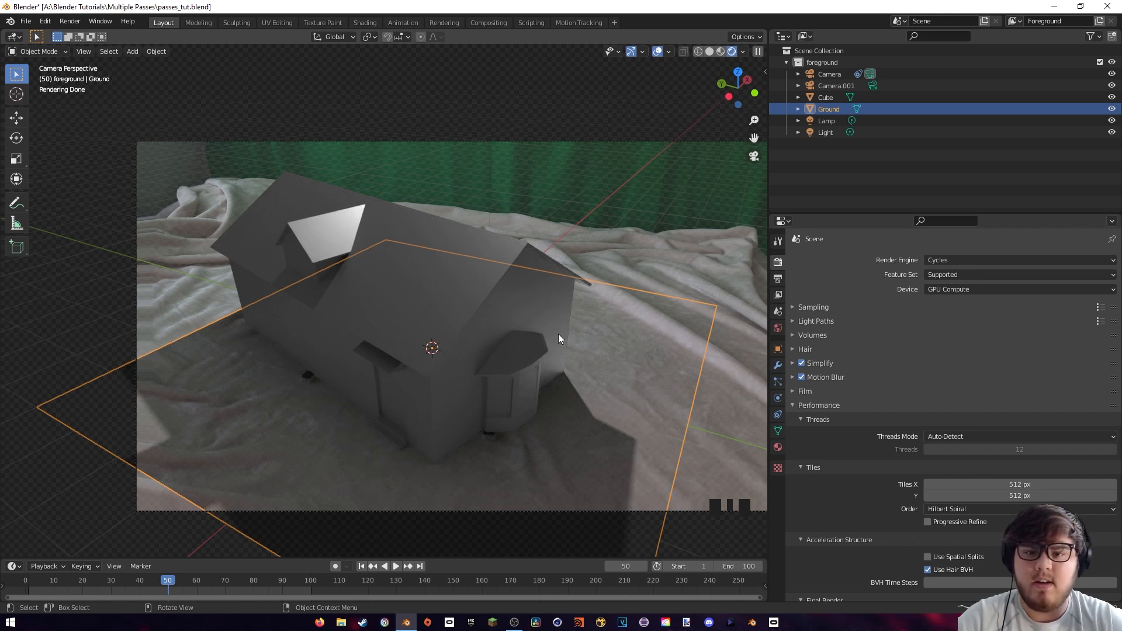
Select the cottage, switch to the Shading workspace and add an Image Texture node to its cottage_texture material
left_click(466, 294)
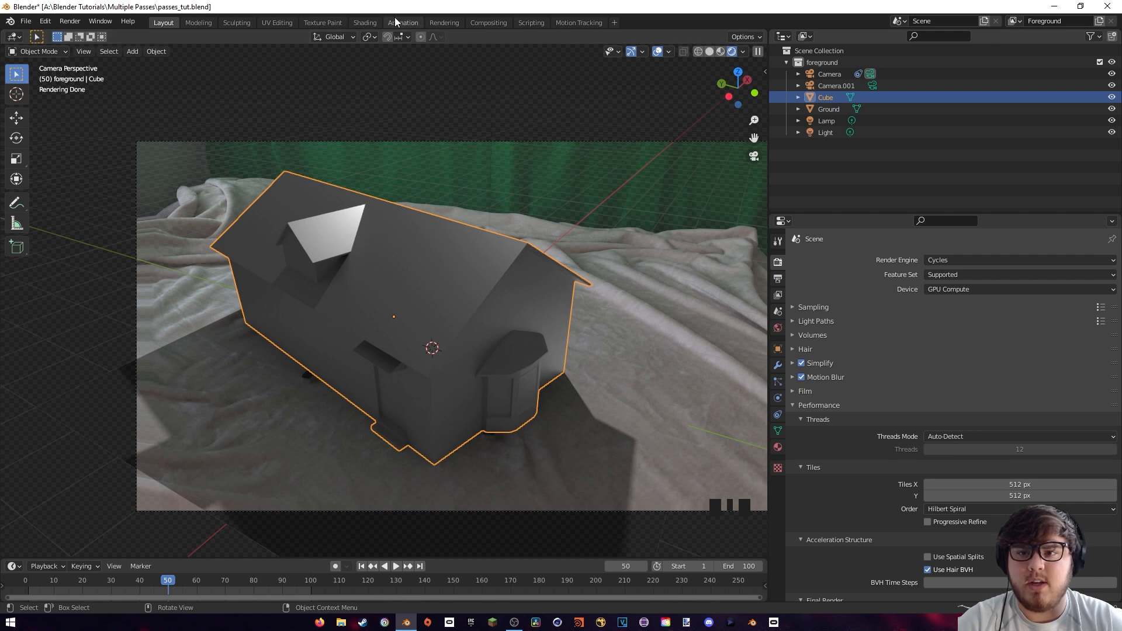
left_click(363, 22)
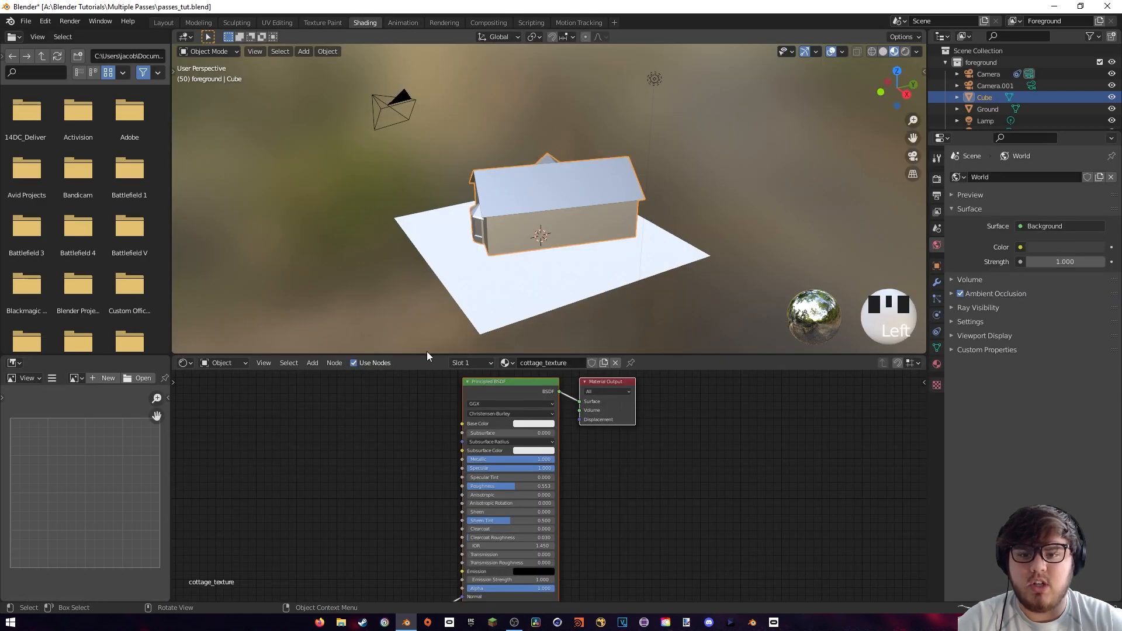
left_click_drag(426, 355, 419, 315)
key("shift+a")
type("im")
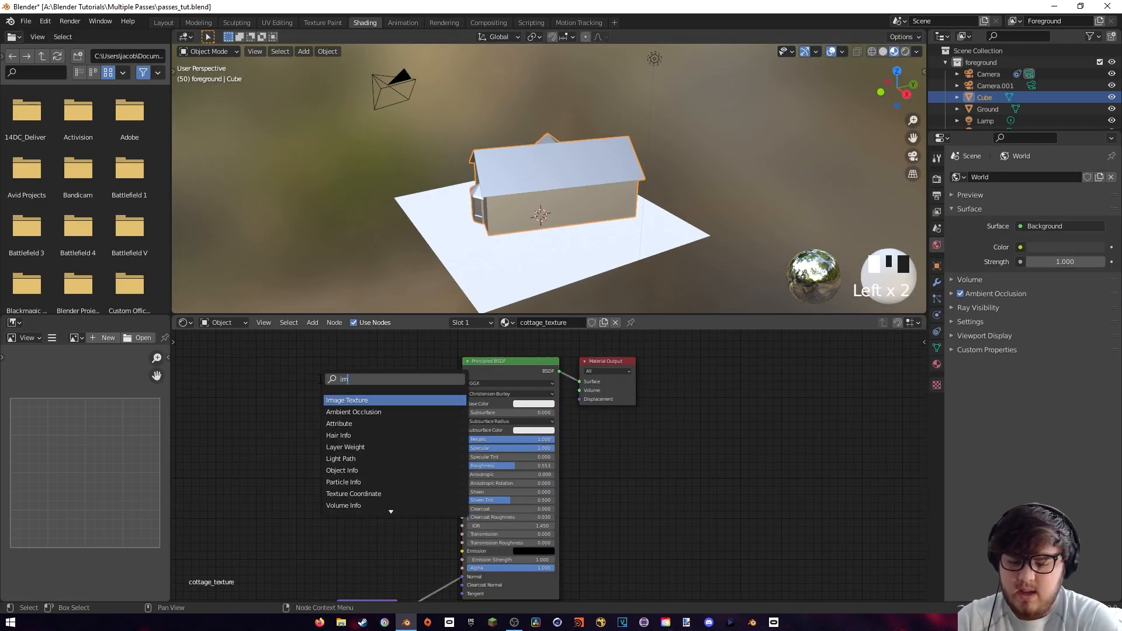
type("age")
left_click(341, 400)
left_click(341, 405)
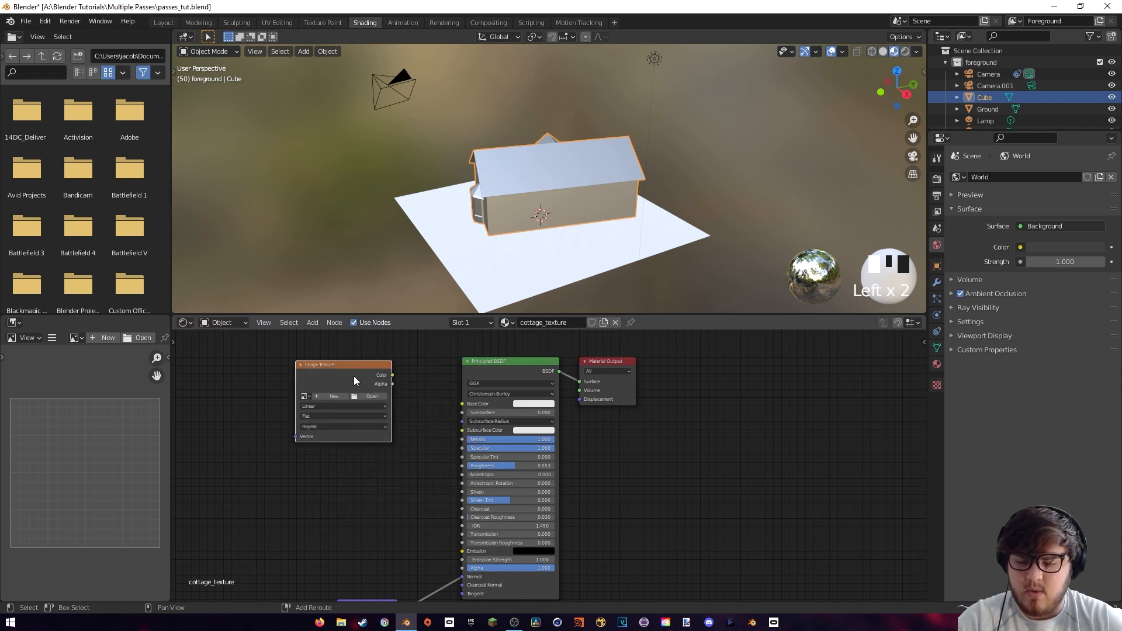
Duplicate the Image Texture node and place the copy below the original
key("shift+d")
left_click(342, 495)
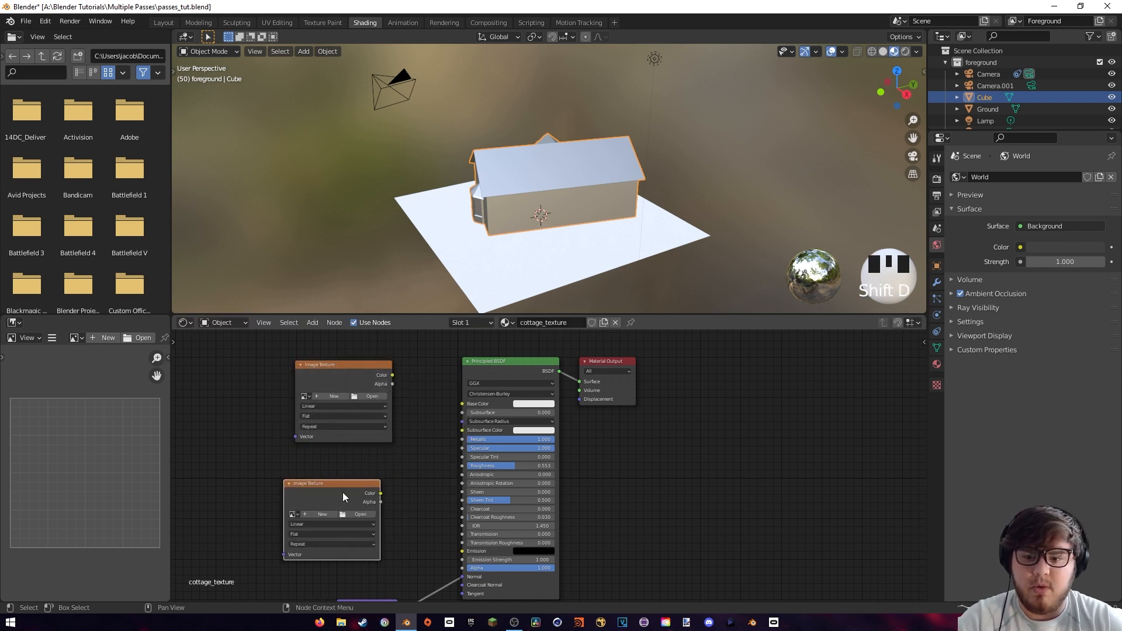
left_click_drag(343, 497, 263, 517)
Load cottage_diffuse.png from the cottage_textures folder into the upper Image Texture node and connect its Color to Base Color
left_click(373, 396)
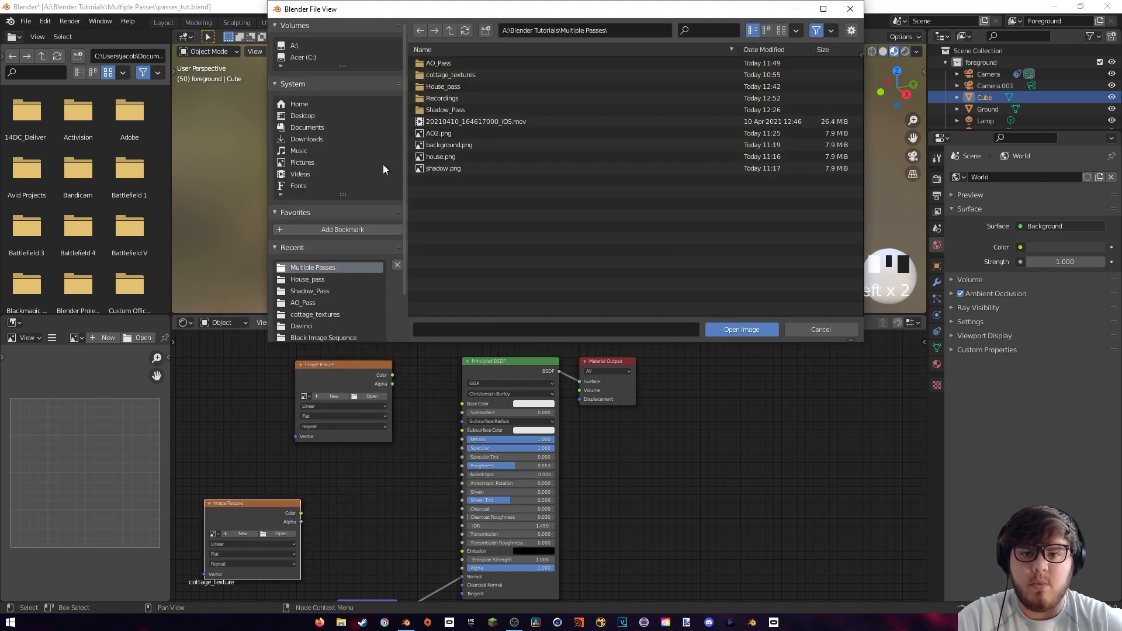
left_click(461, 74)
left_click(464, 64)
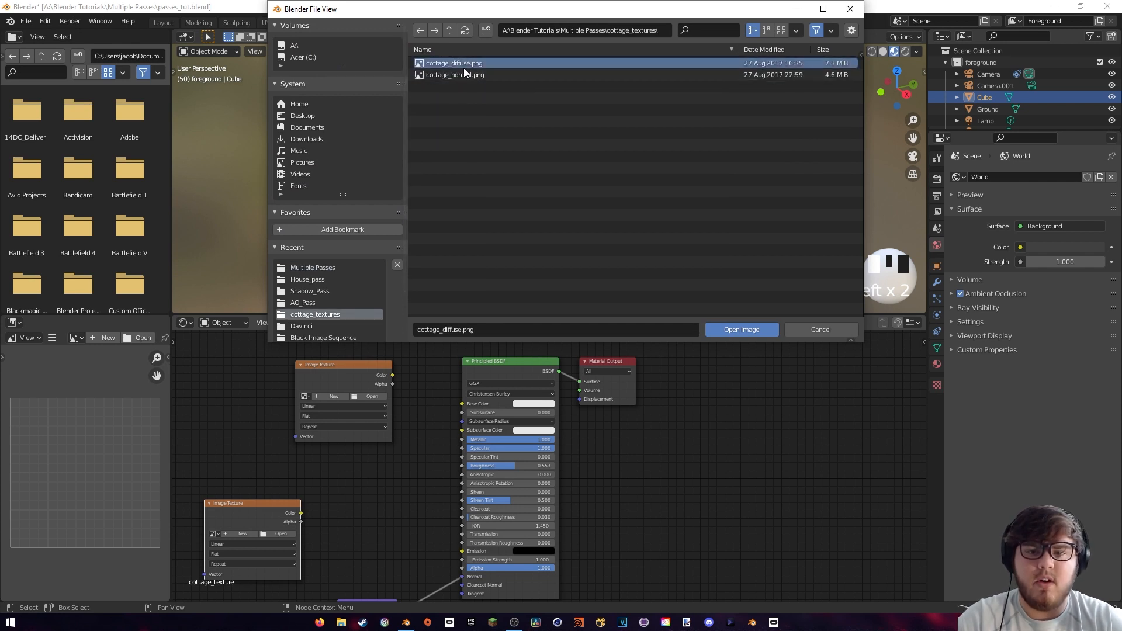
left_click(741, 330)
left_click_drag(371, 373, 465, 404)
left_click_drag(346, 371, 343, 375)
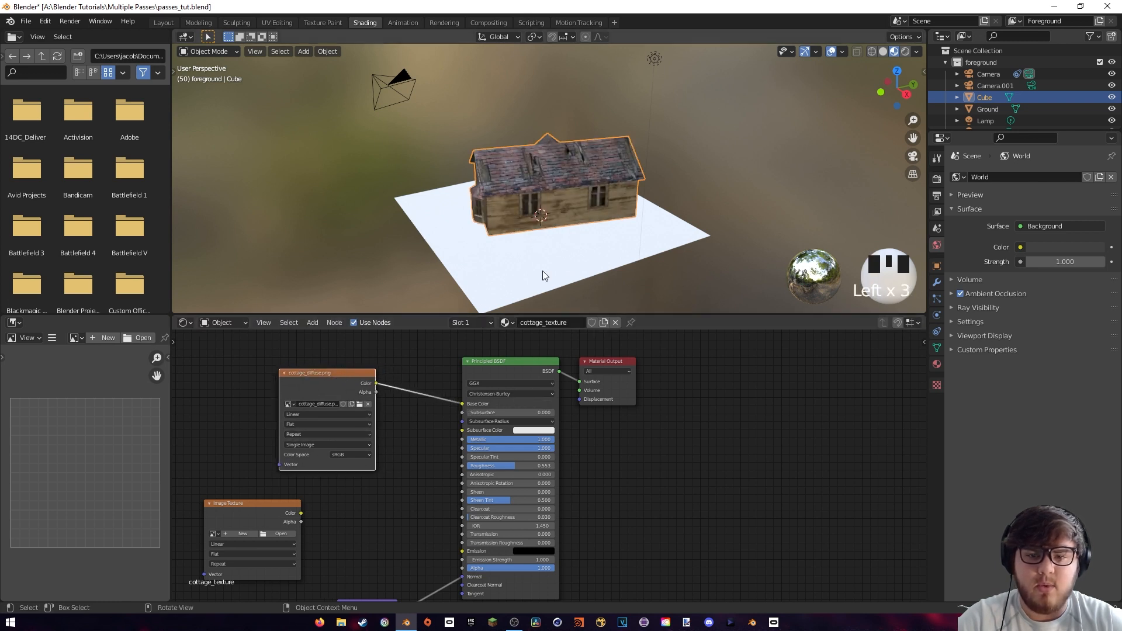
Load cottage_normal.png from the cottage_textures folder into the second Image Texture node
middle_click_drag(361, 480, 471, 383)
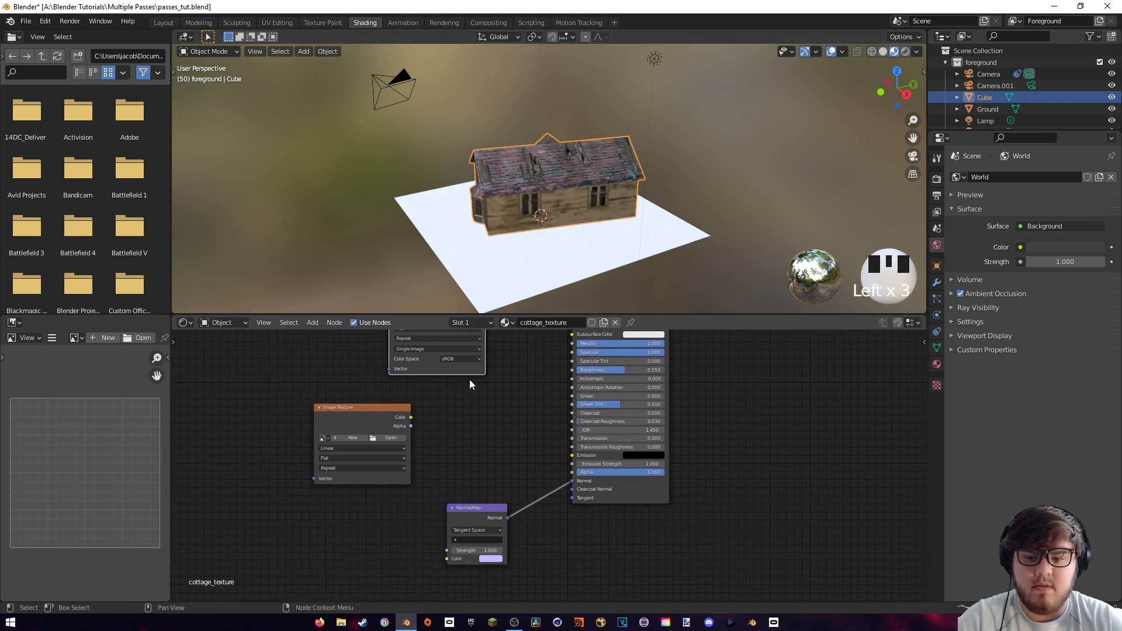
left_click_drag(385, 416, 353, 467)
left_click(357, 488)
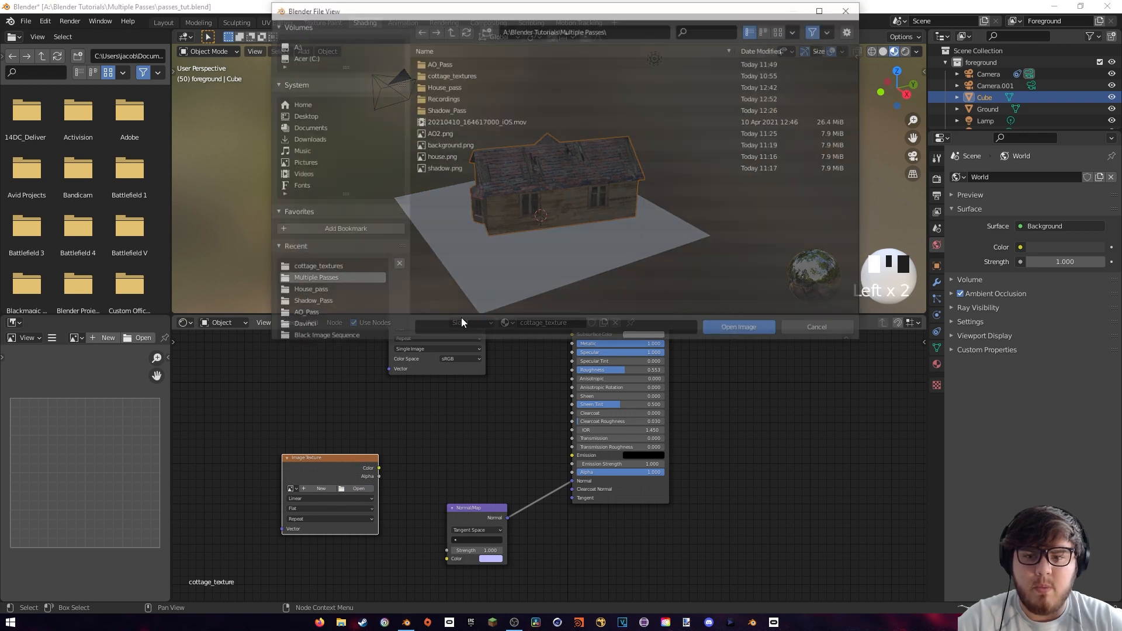
double_click(482, 75)
left_click(468, 76)
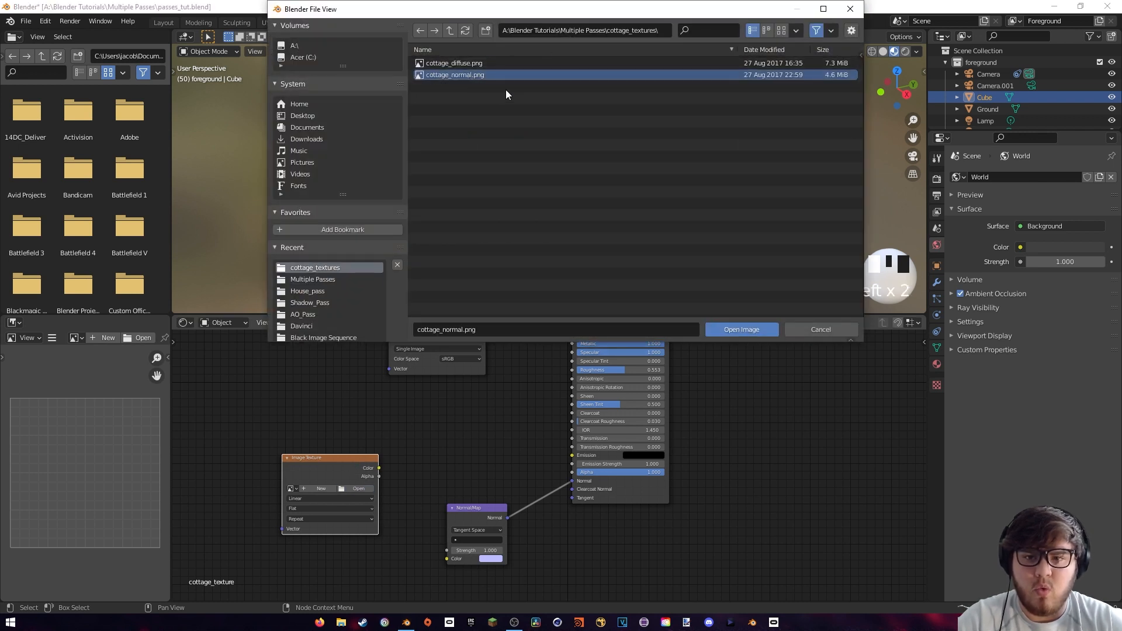
left_click(743, 334)
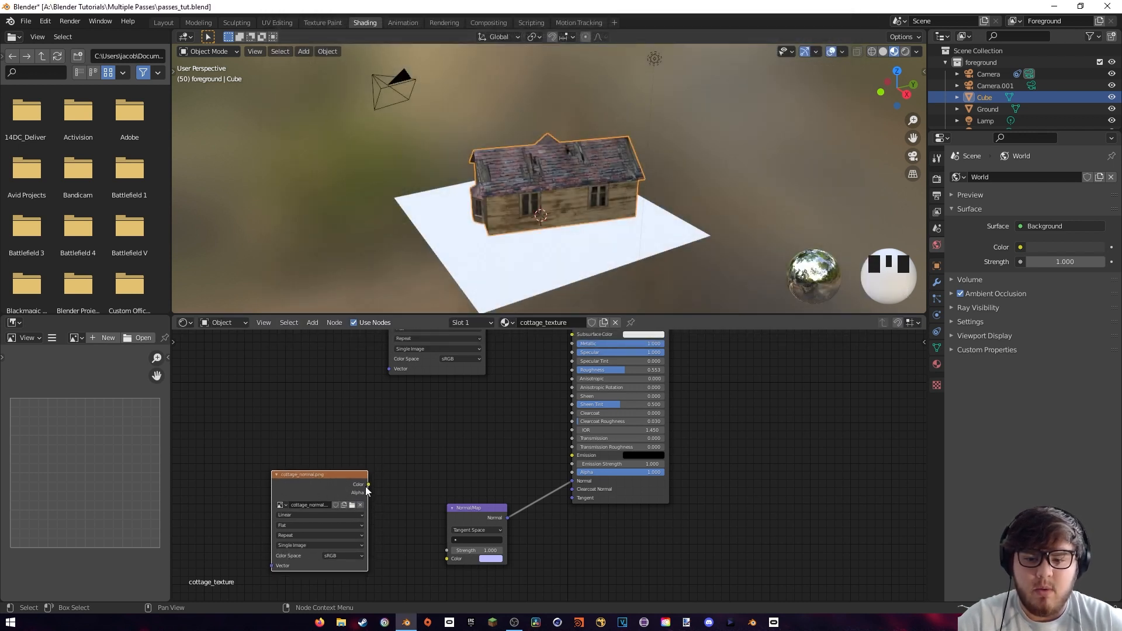
Connect the normal texture's Color to the Normal Map node's Color input and set its color space to Non-Color
left_click_drag(369, 484, 447, 559)
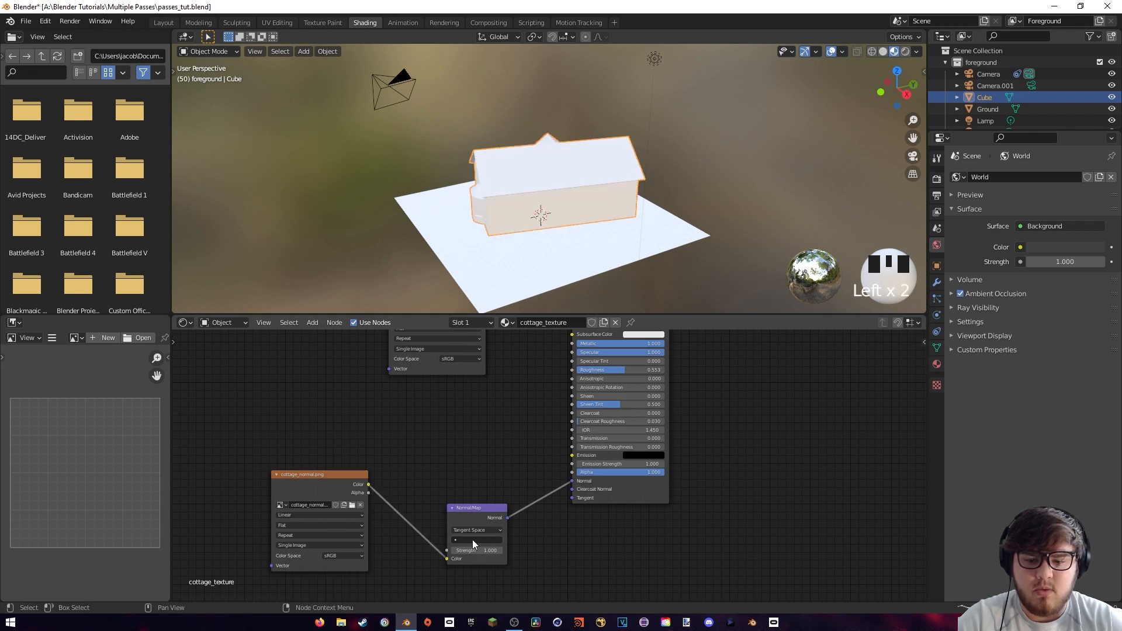
middle_click_drag(437, 477, 476, 410)
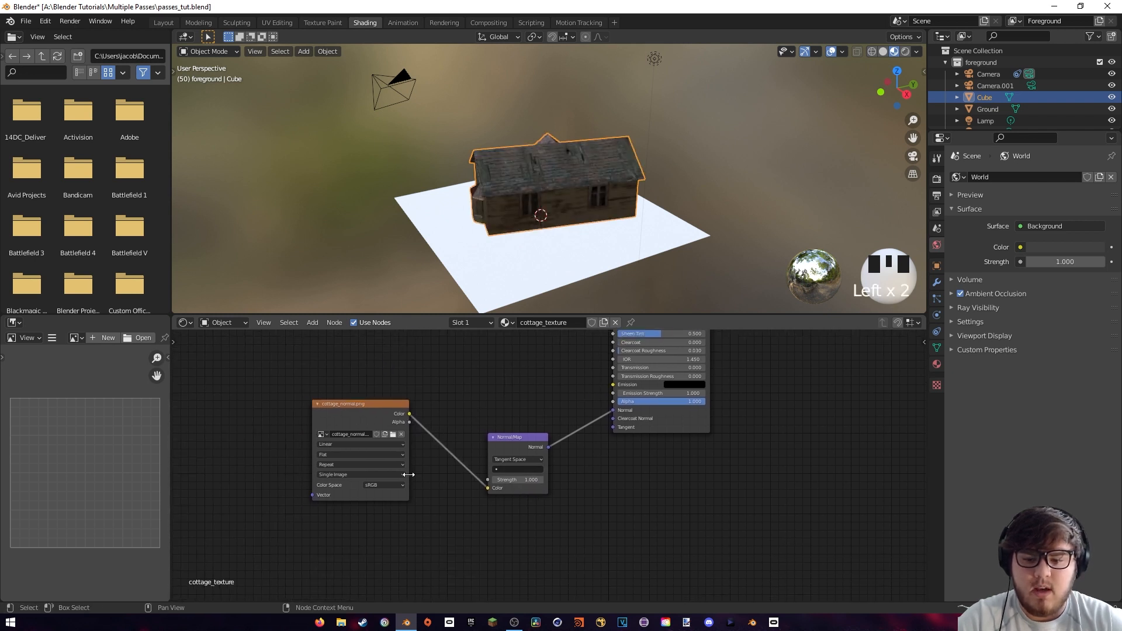
left_click(380, 488)
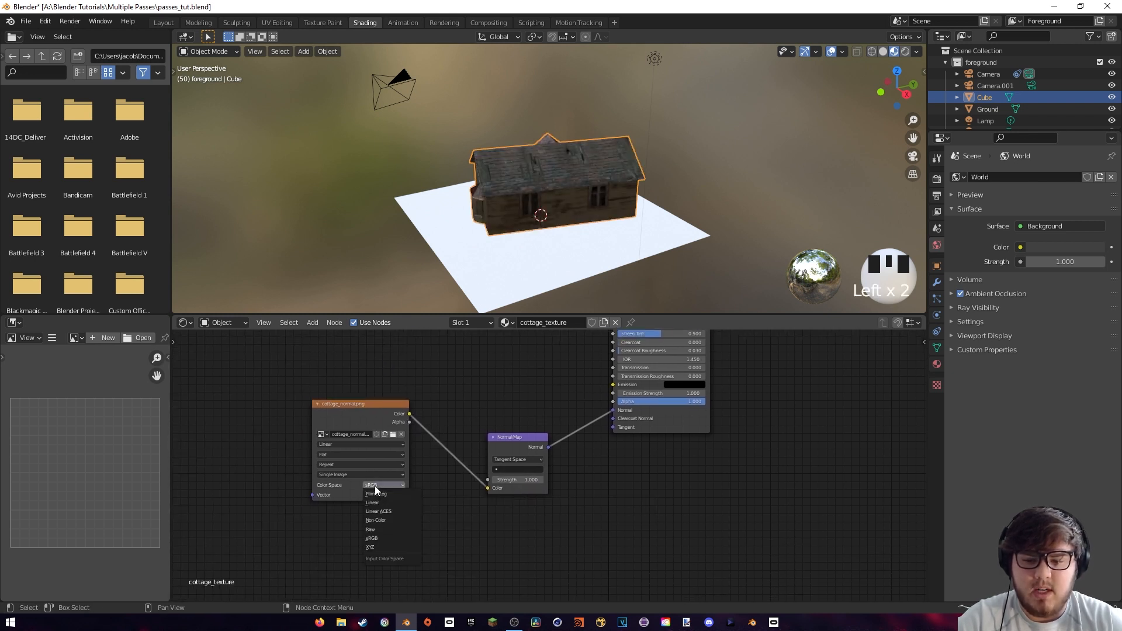
left_click(380, 521)
middle_click_drag(425, 420, 429, 459)
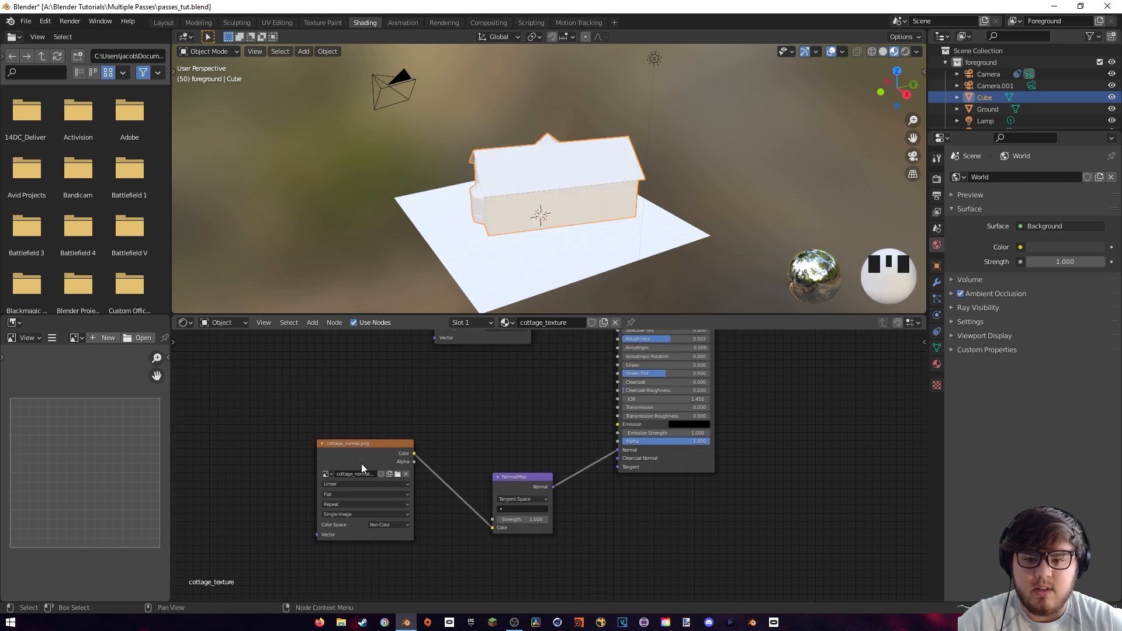
left_click_drag(369, 458, 369, 479)
Check the textured cottage from its front corner in the 3D view and save the file
middle_click_drag(473, 409, 360, 490)
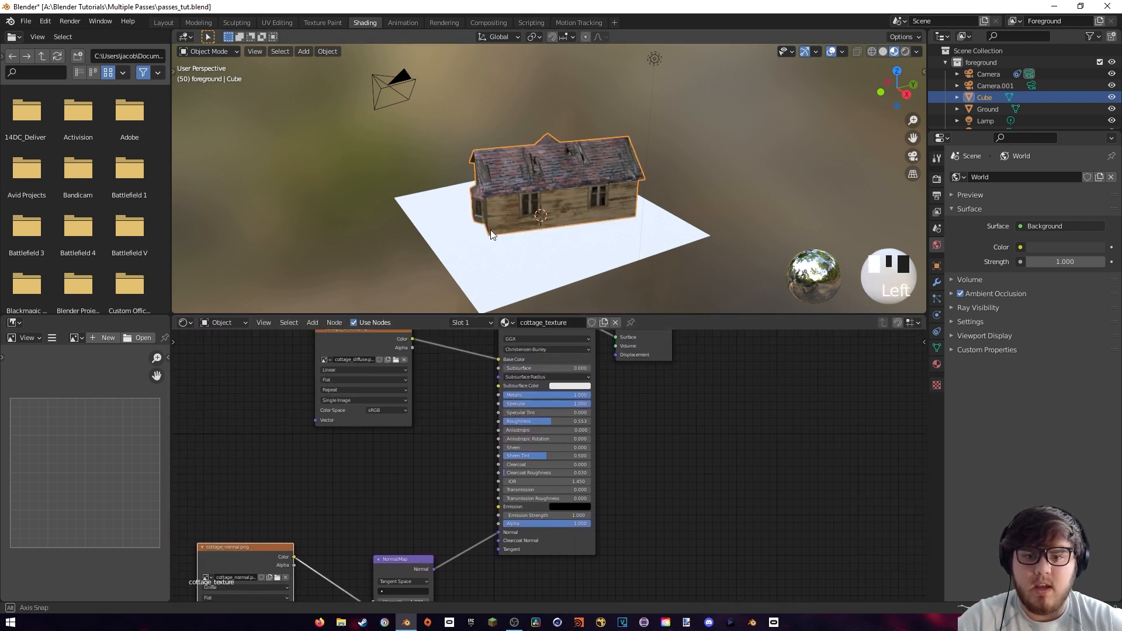
middle_click_drag(489, 230, 576, 96)
scroll(534, 215, "up", 3)
key("ctrl+s")
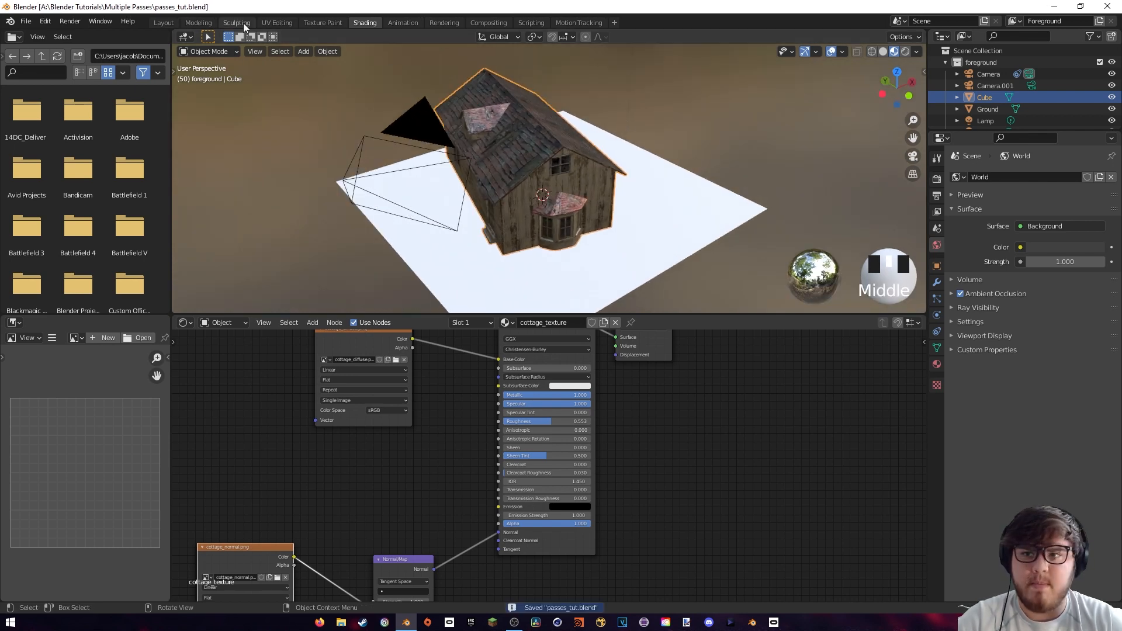
Return to the Layout workspace and move the Light horizontally, locked on global Z, to illuminate the cottage's long side and roof
left_click(164, 22)
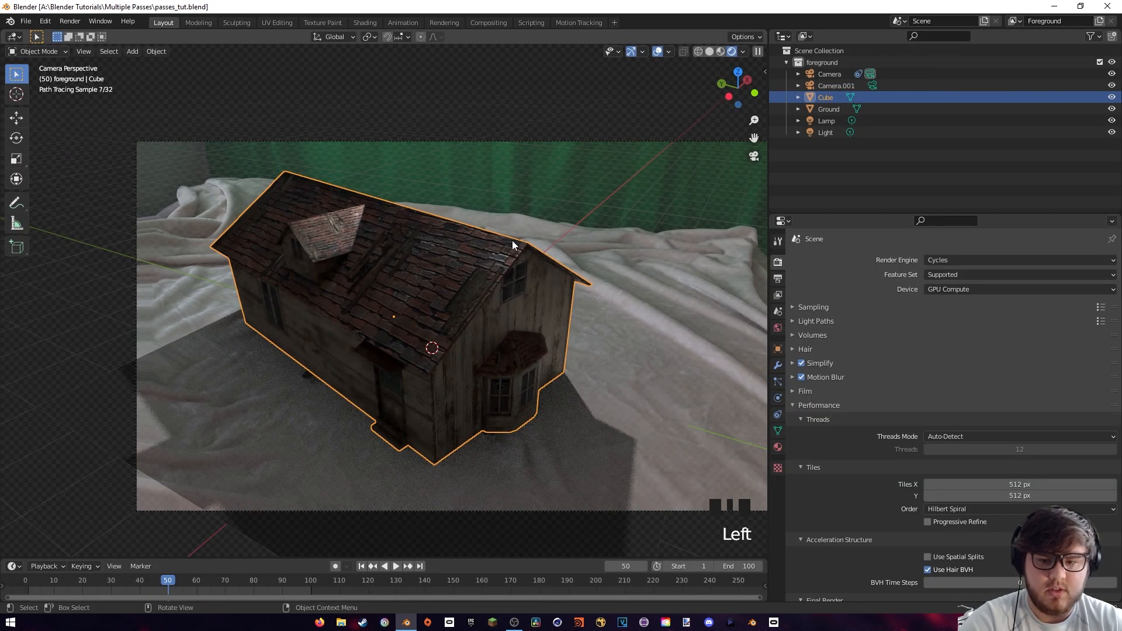
scroll(517, 288, "down", 2)
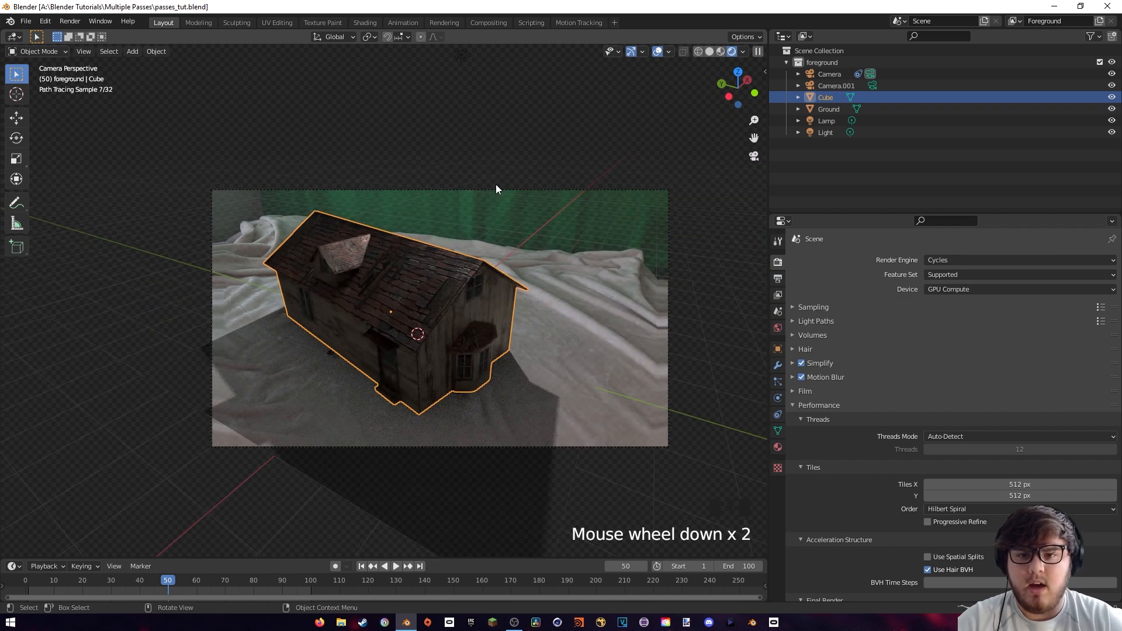
left_click(464, 59)
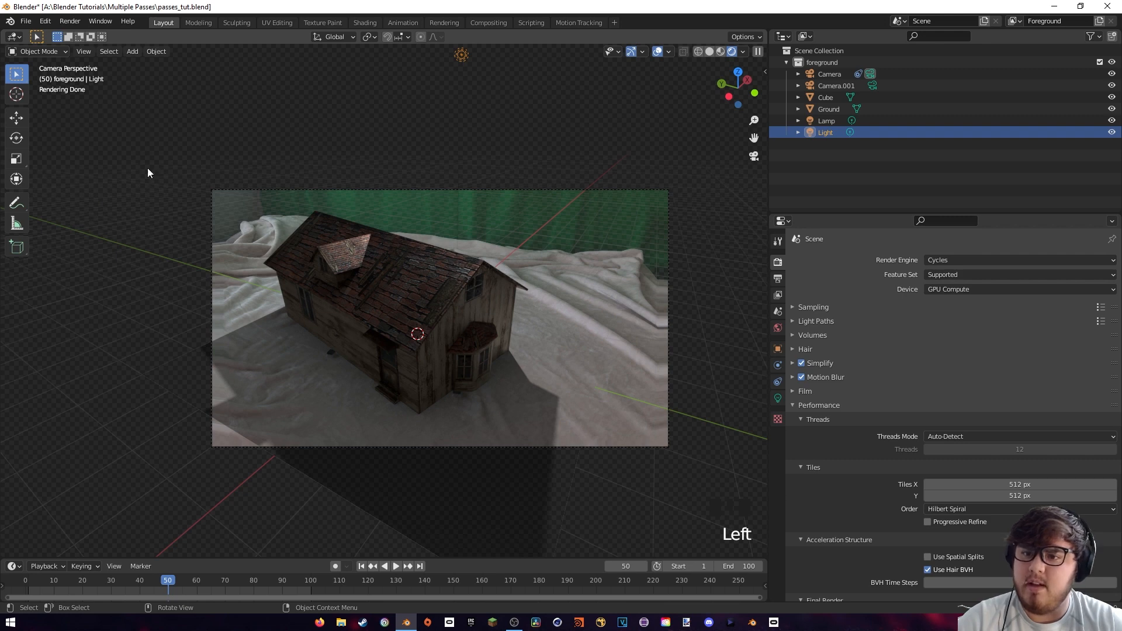
key("g")
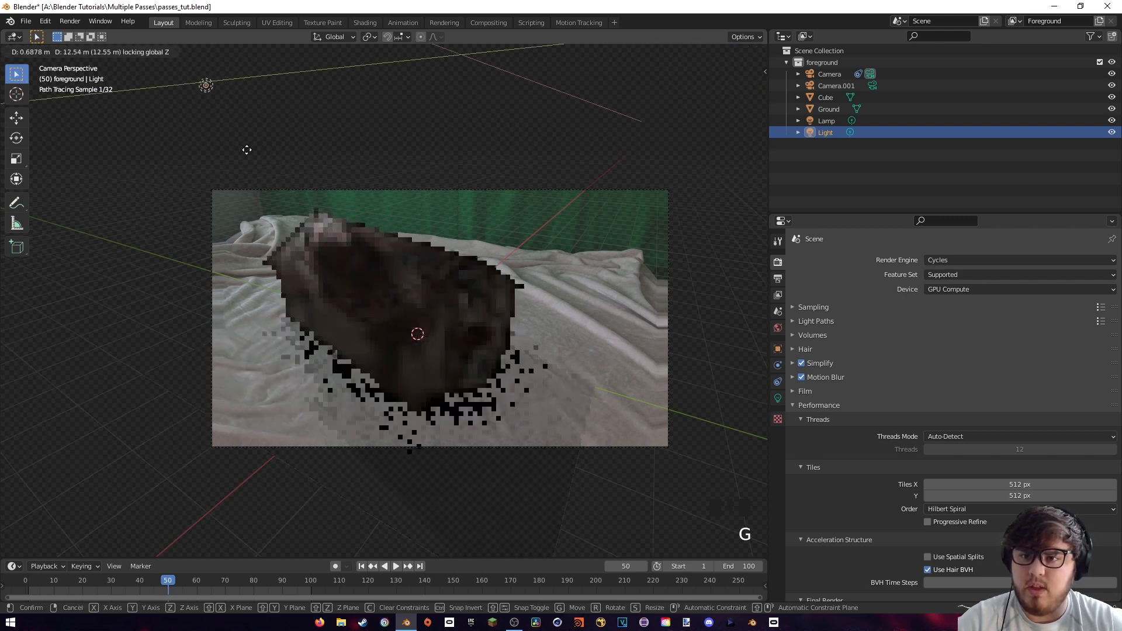
left_click(200, 160)
middle_click_drag(294, 141, 197, 174)
key("KP_0")
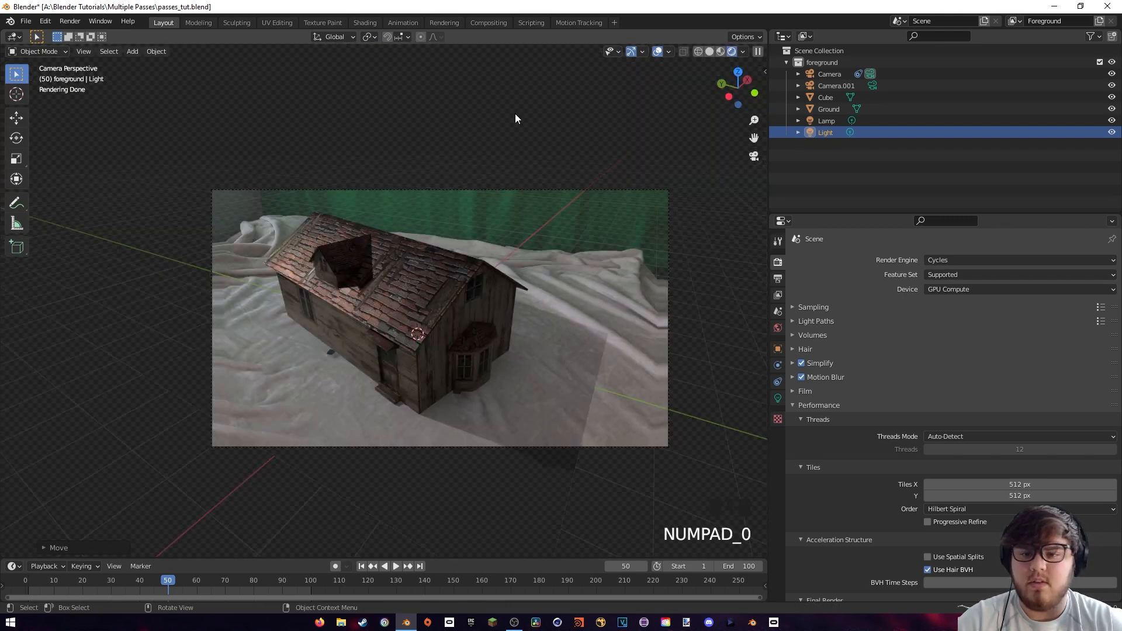
Scale the Ground plane up until its edges lie well outside the camera frame
left_click(594, 379)
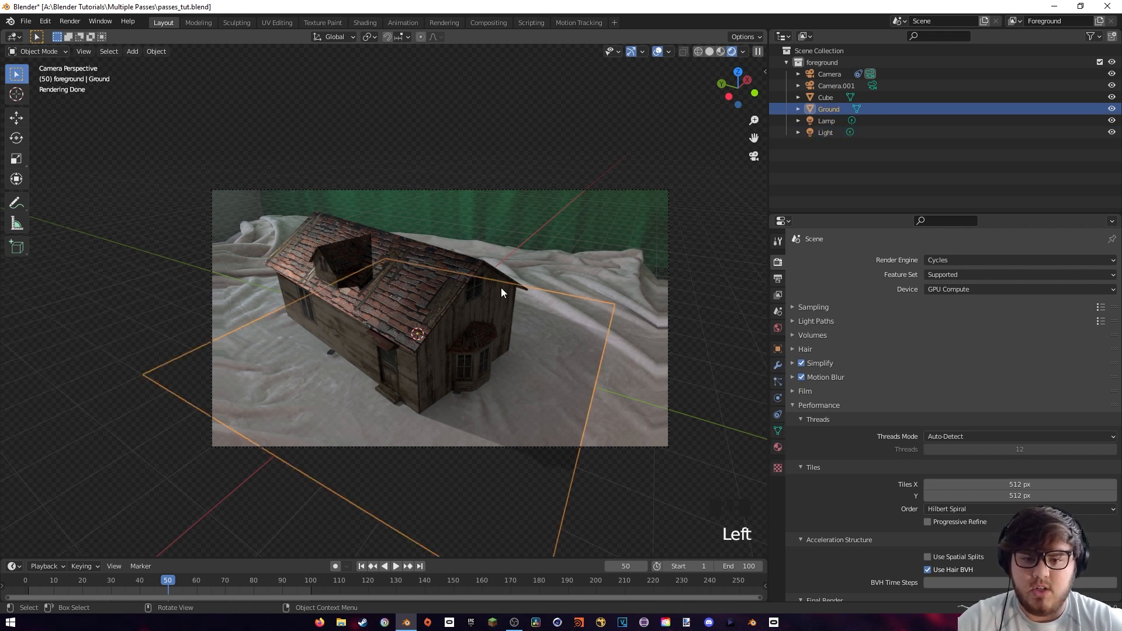
key("s")
key("s")
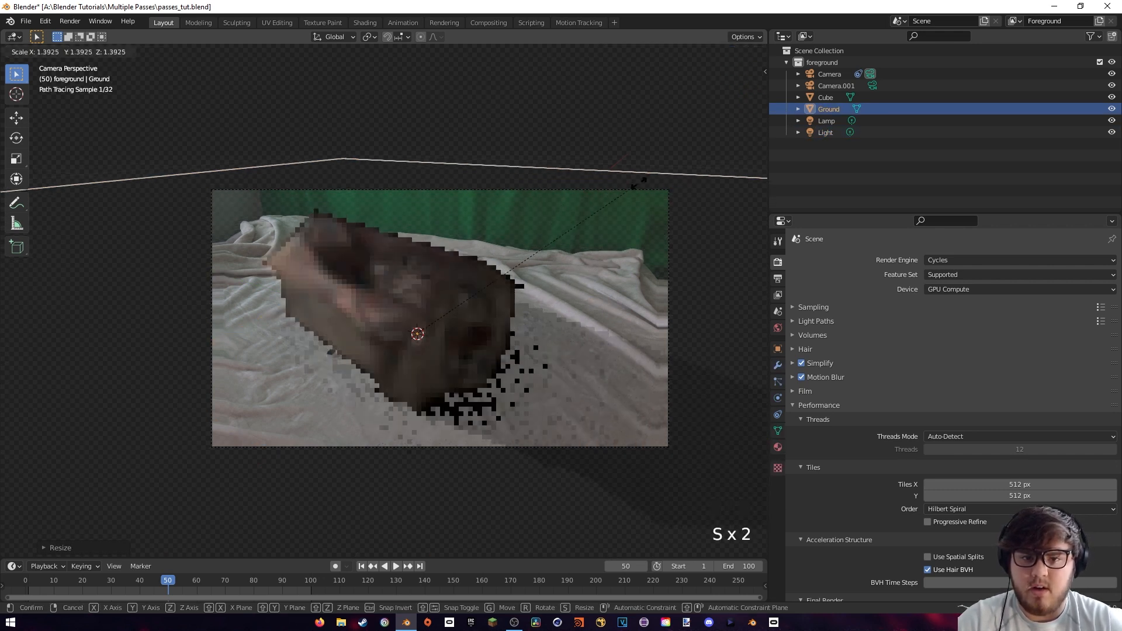
key("s")
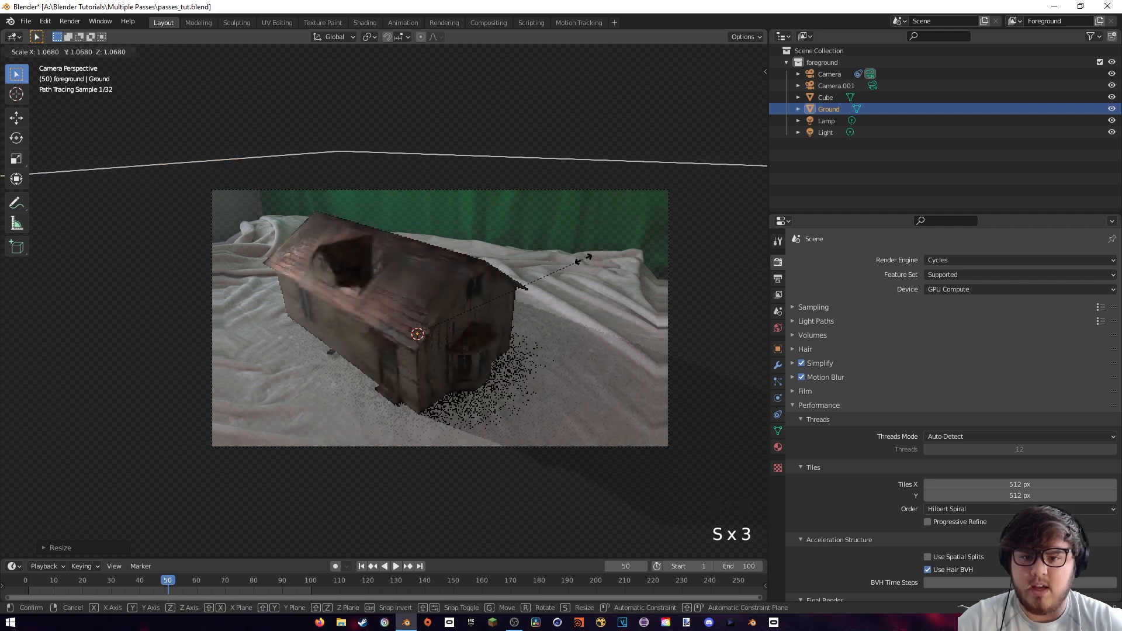
left_click(583, 259)
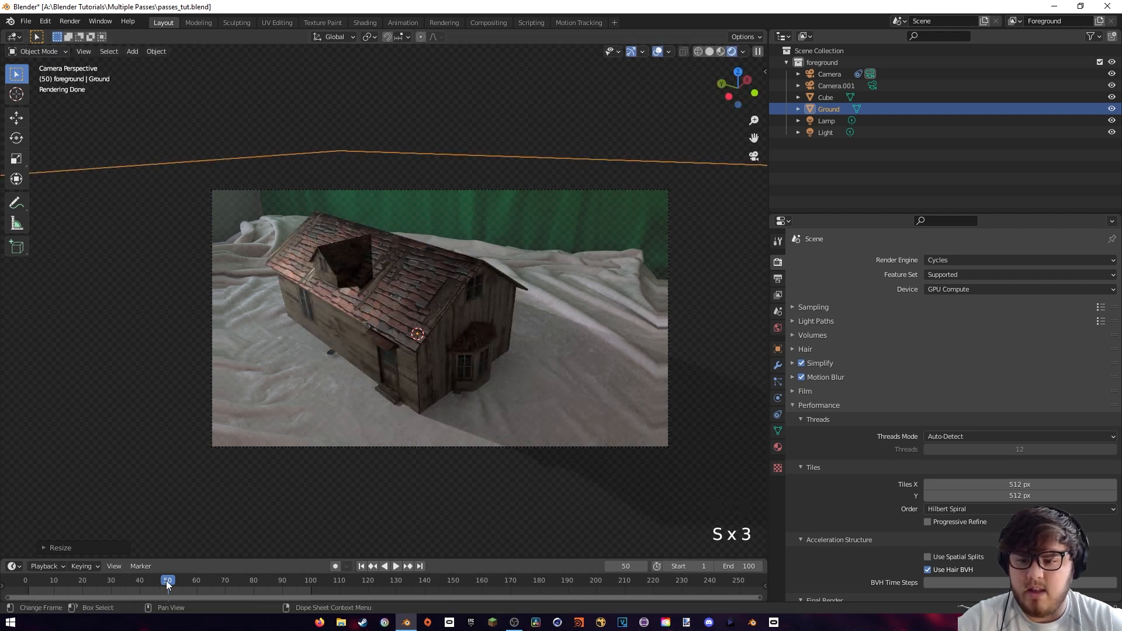
Go to frame 46, adjust the Light's position and save the file
mouse_move(166, 580)
left_mouse_down()
mouse_move(68, 593)
mouse_move(266, 578)
mouse_move(156, 591)
left_mouse_up()
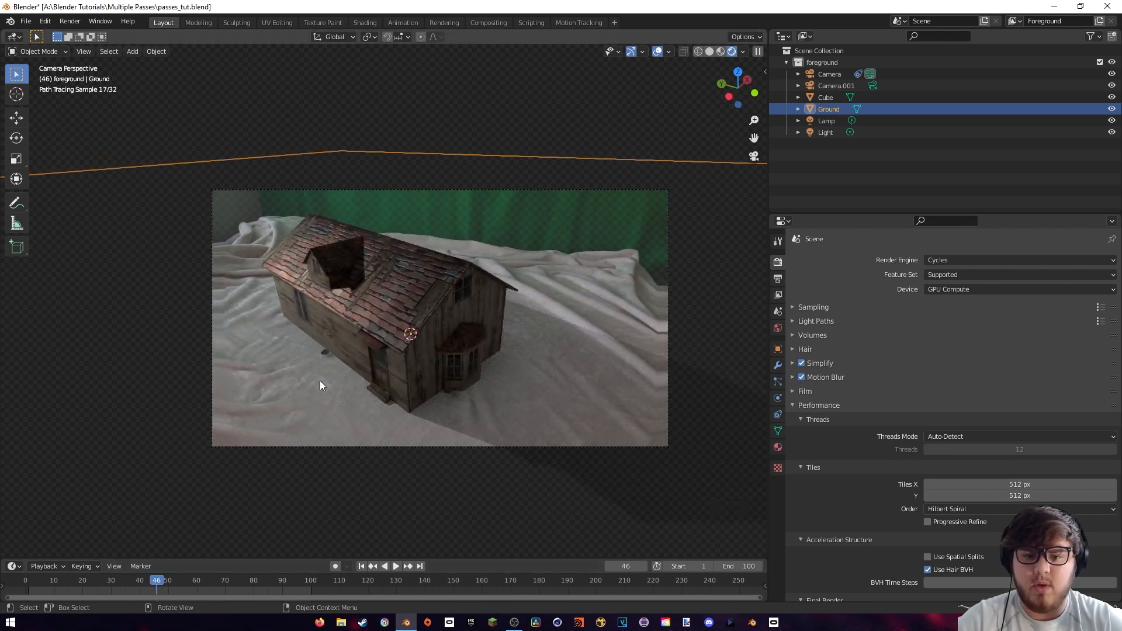
left_click(502, 314)
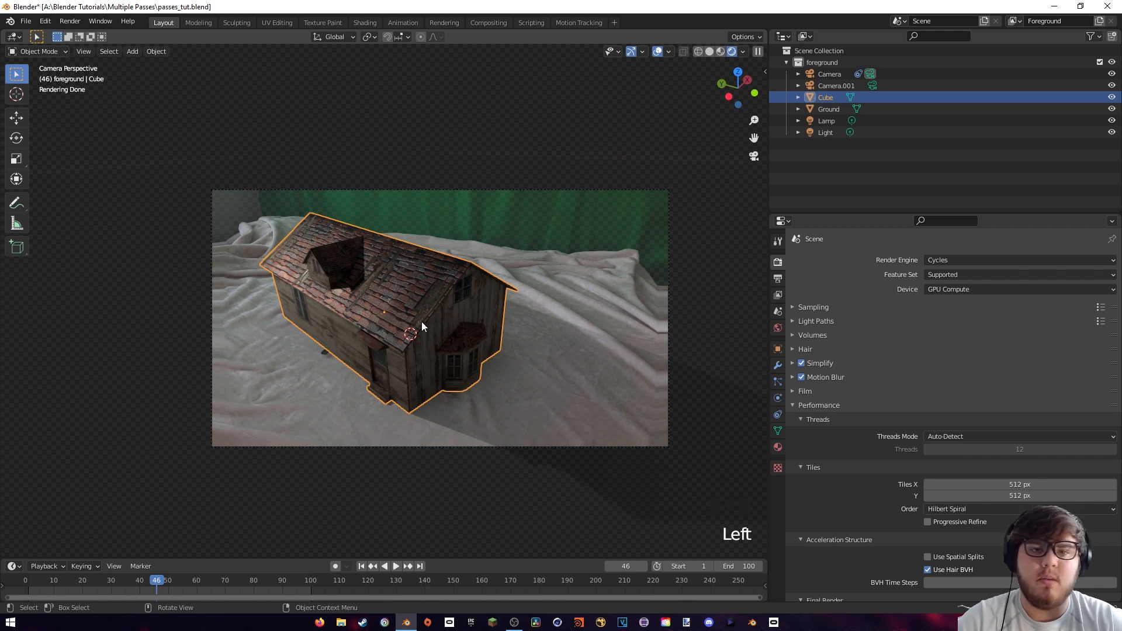
key("ctrl+s")
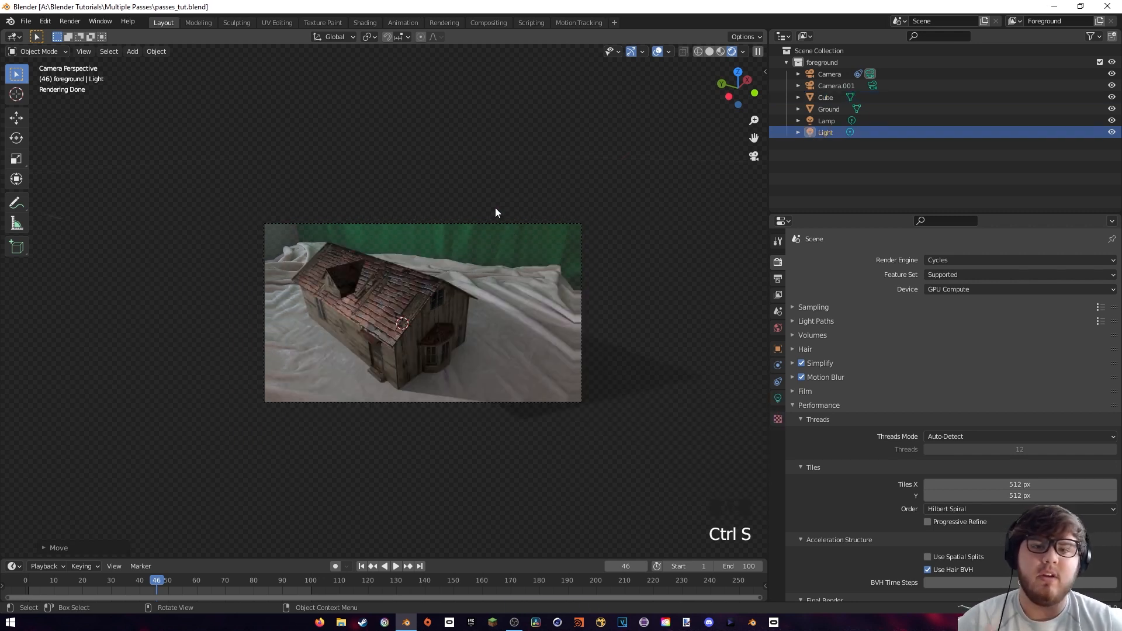
scroll(447, 344, "up", 5)
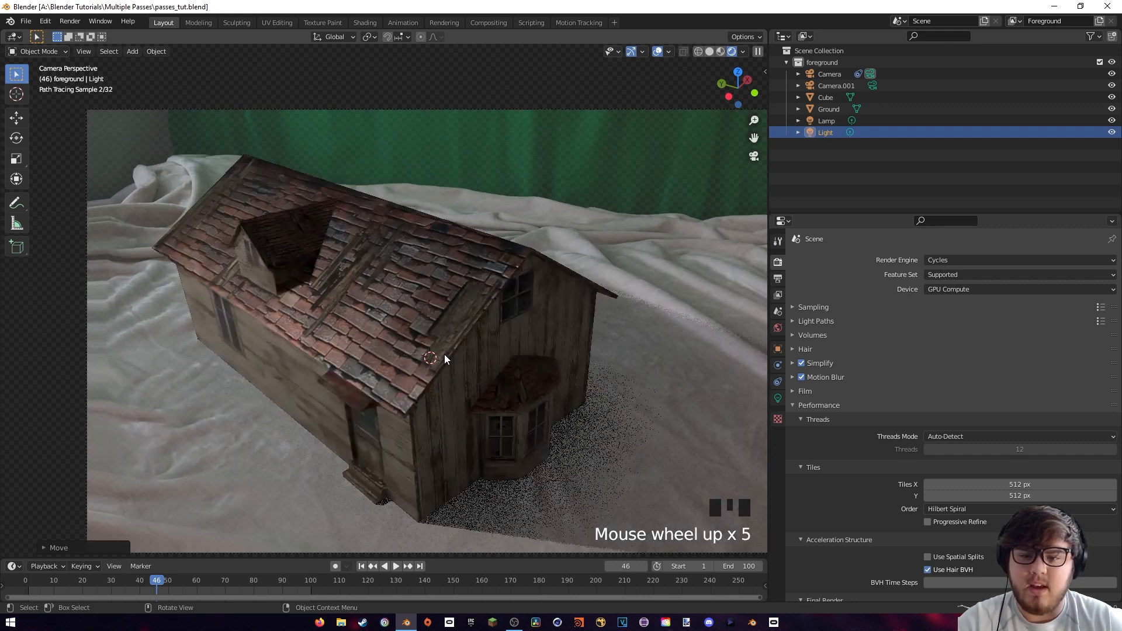
middle_click_drag(446, 353, 374, 333, "shift")
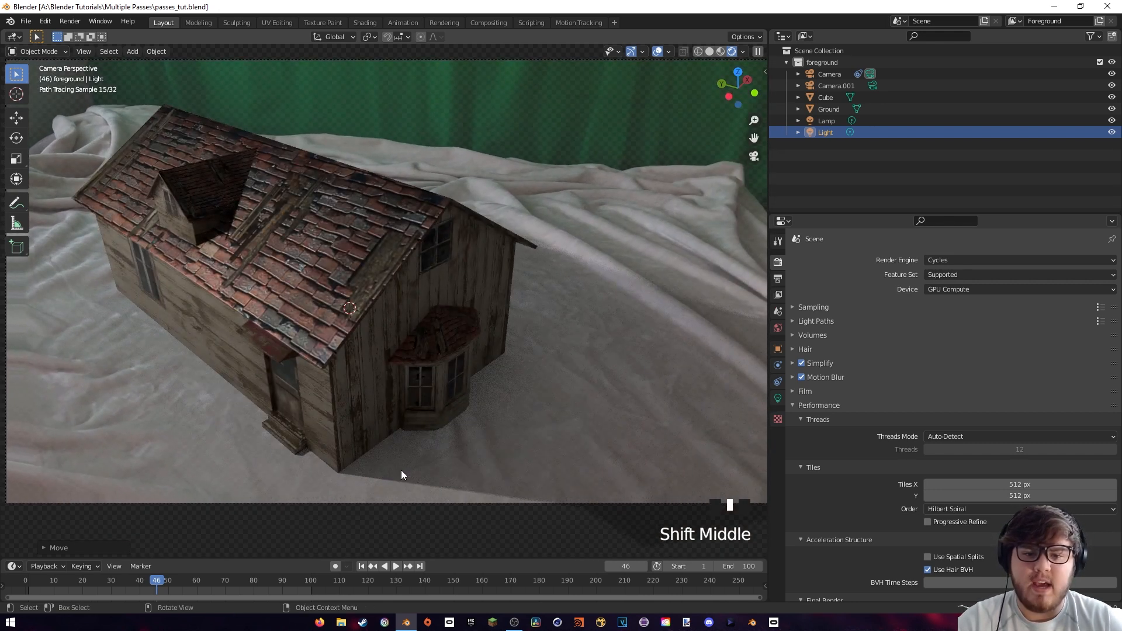
middle_click_drag(521, 454, 460, 451, "shift")
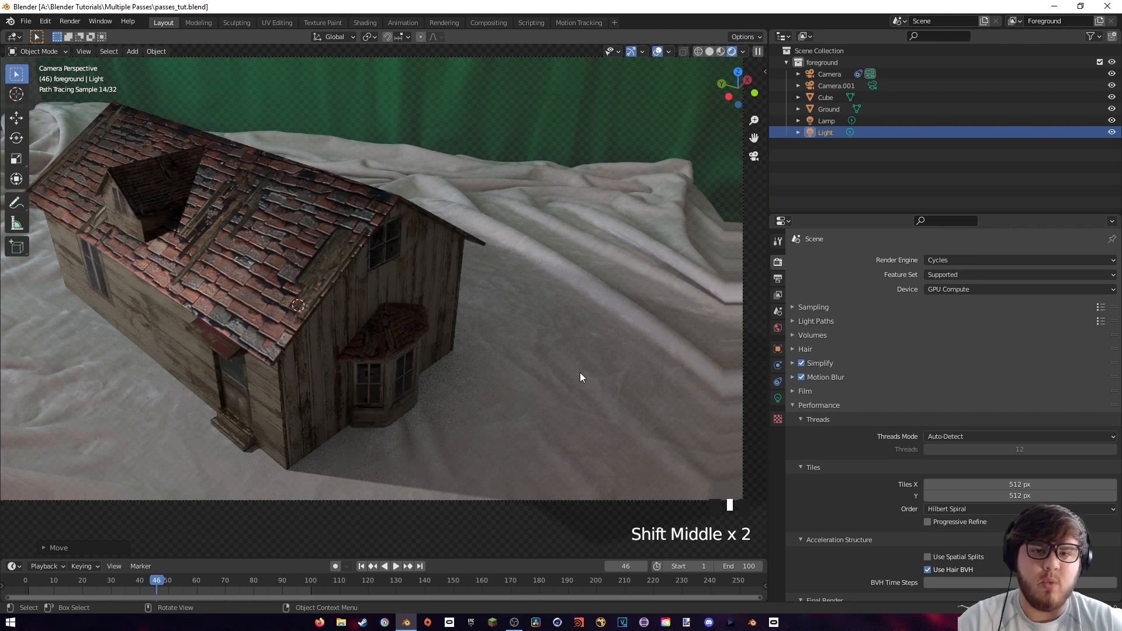
Open the Compositing workspace and move the Render Layers node well clear of the Movie Clip and Alpha Over nodes
middle_click_drag(403, 350, 559, 339, "shift")
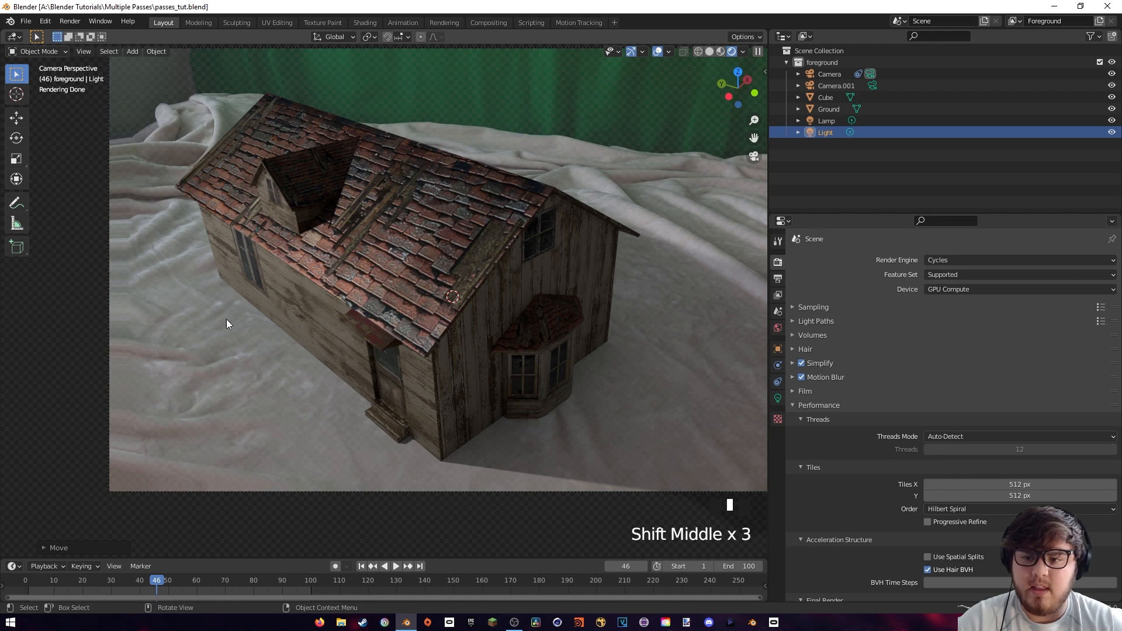
scroll(559, 301, "down", 2)
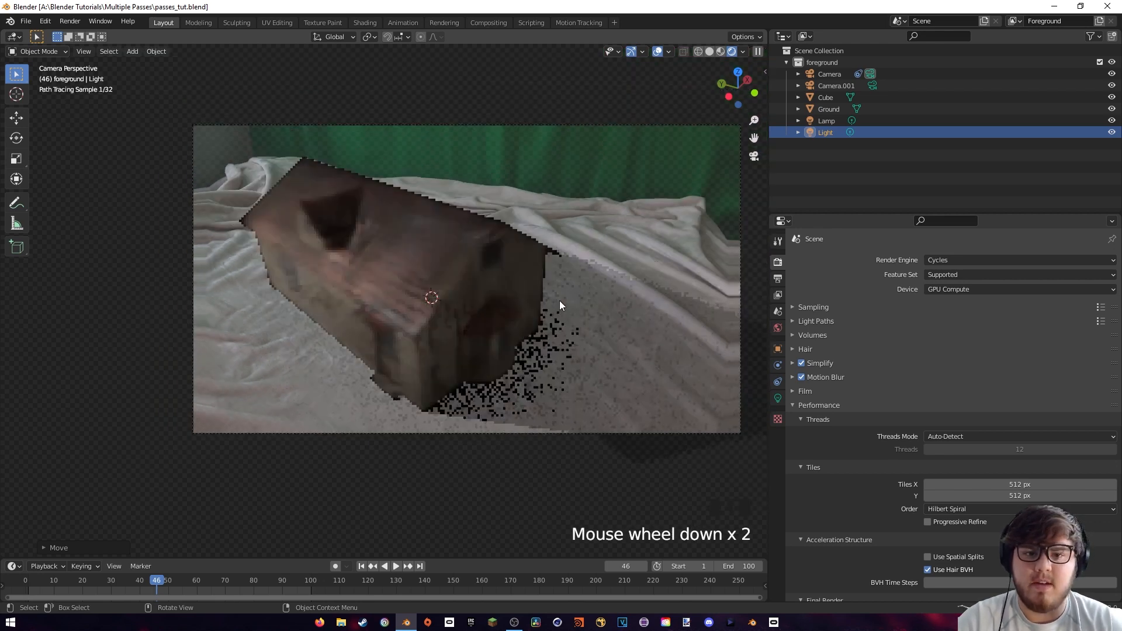
middle_click_drag(559, 300, 665, 114, "shift")
left_click(487, 22)
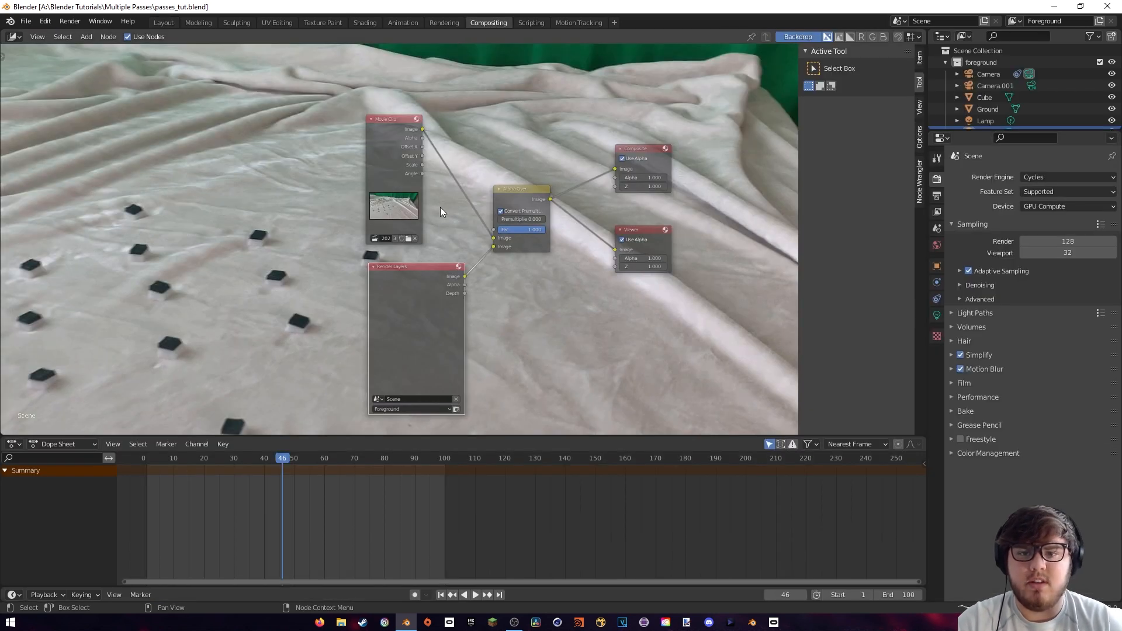
left_click_drag(426, 338, 420, 341)
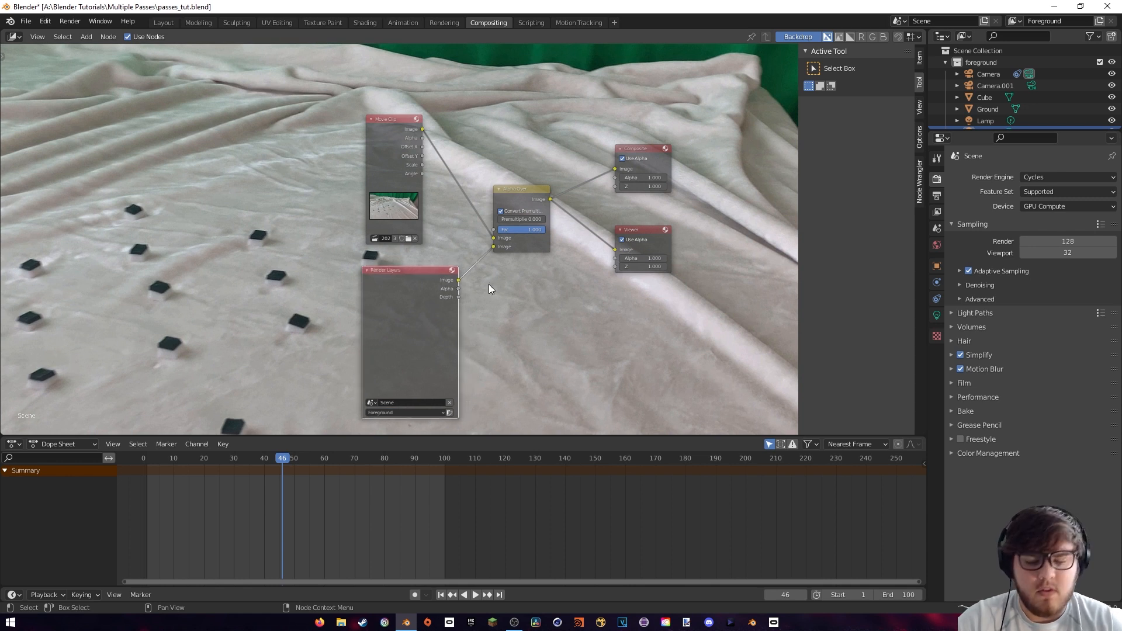
key("g")
left_click(373, 291)
middle_click_drag(480, 325, 471, 284)
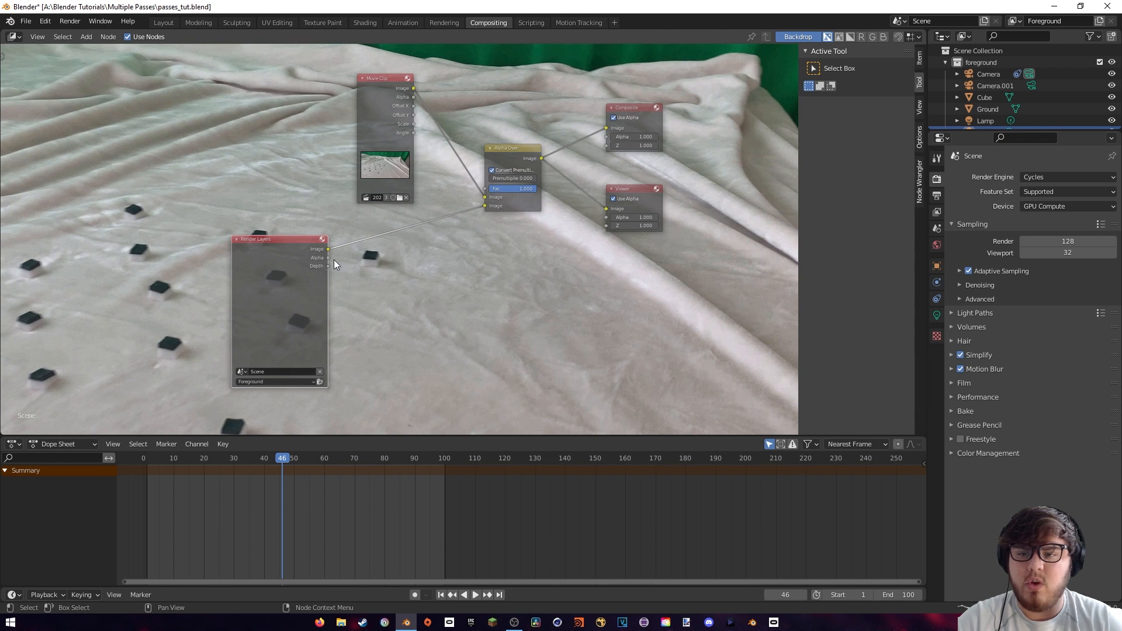
Preview the Render Layers node's Alpha, Depth and Image outputs in turn through the Viewer node
left_click(305, 251, "ctrl+shift")
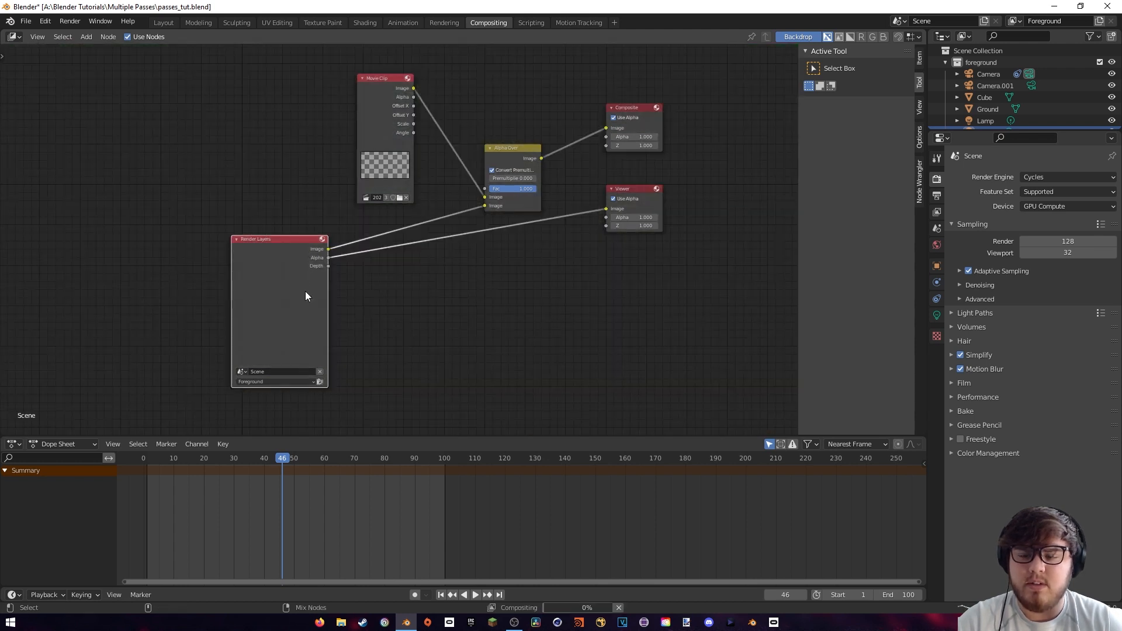
left_click(301, 274, "ctrl+shift")
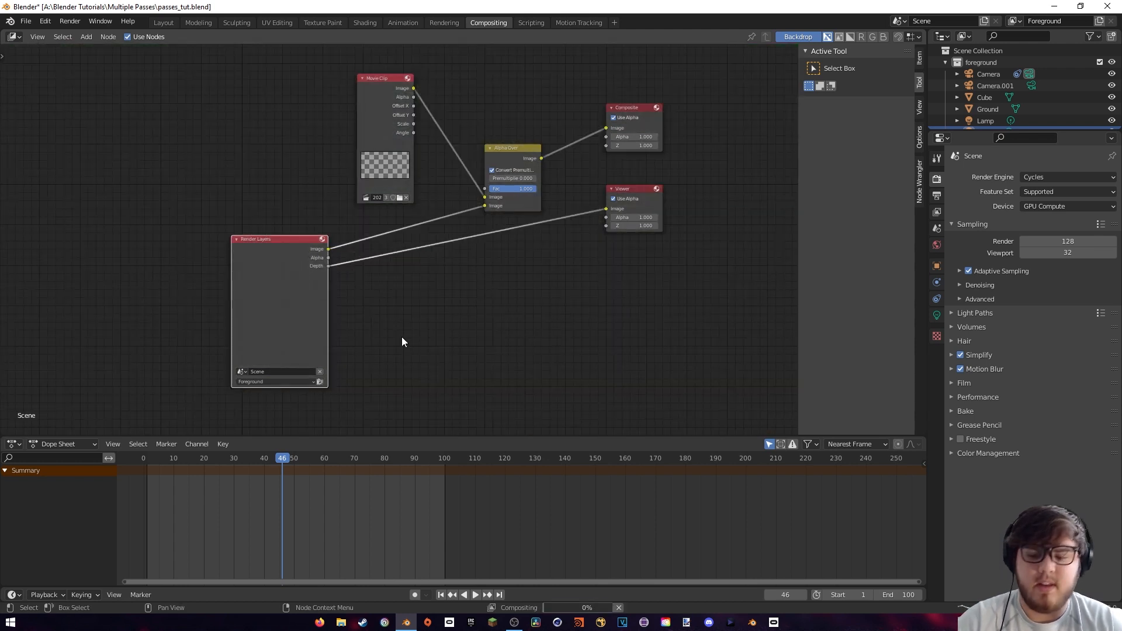
left_click(306, 258, "ctrl+shift")
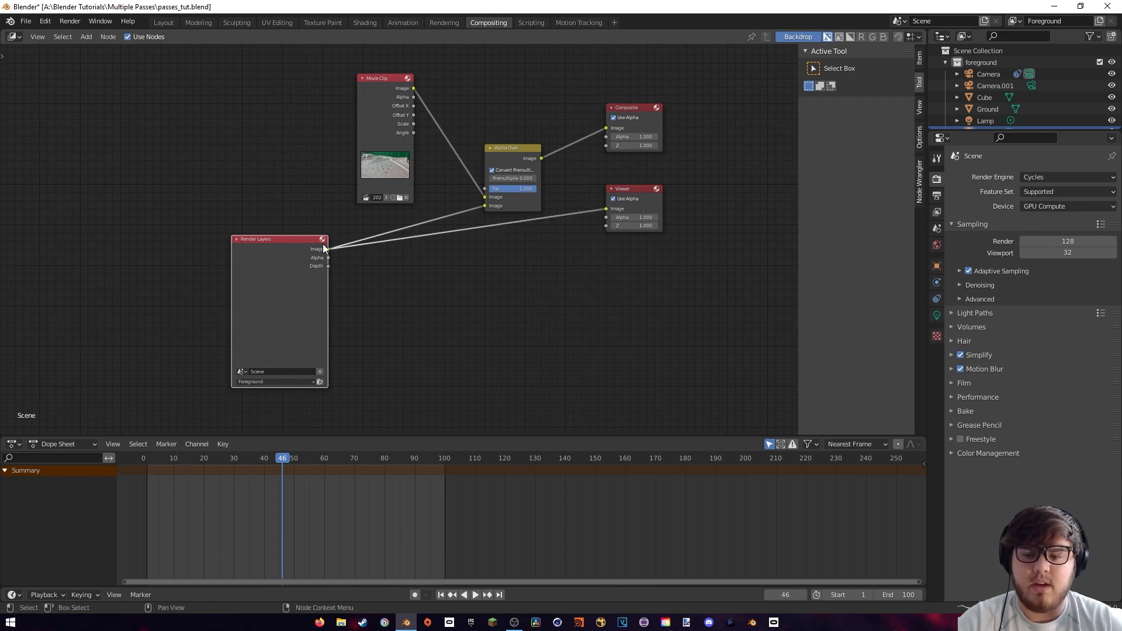
left_click_drag(289, 267, 303, 268)
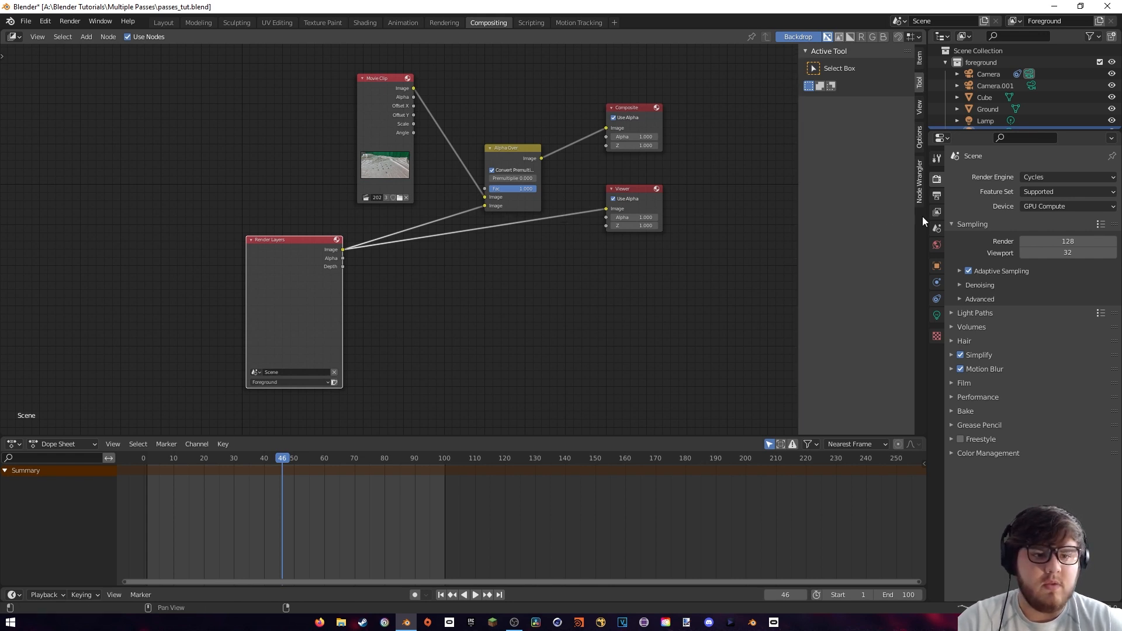
Enable the Ambient Occlusion and Shadow light passes for the Foreground view layer
left_click(937, 211)
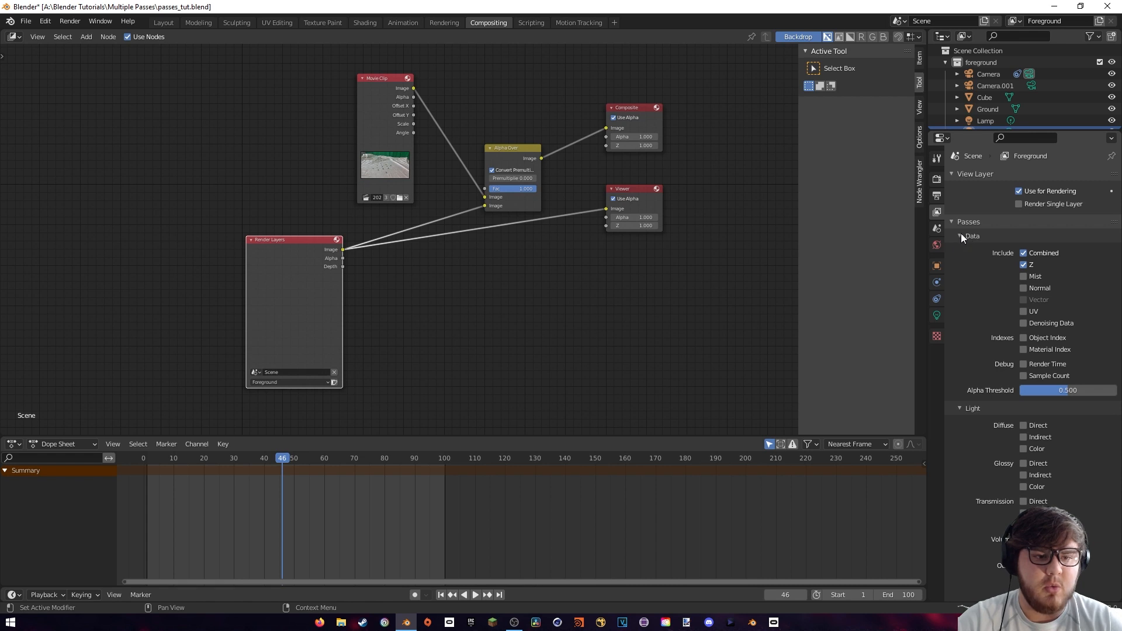
scroll(993, 298, "down", 2)
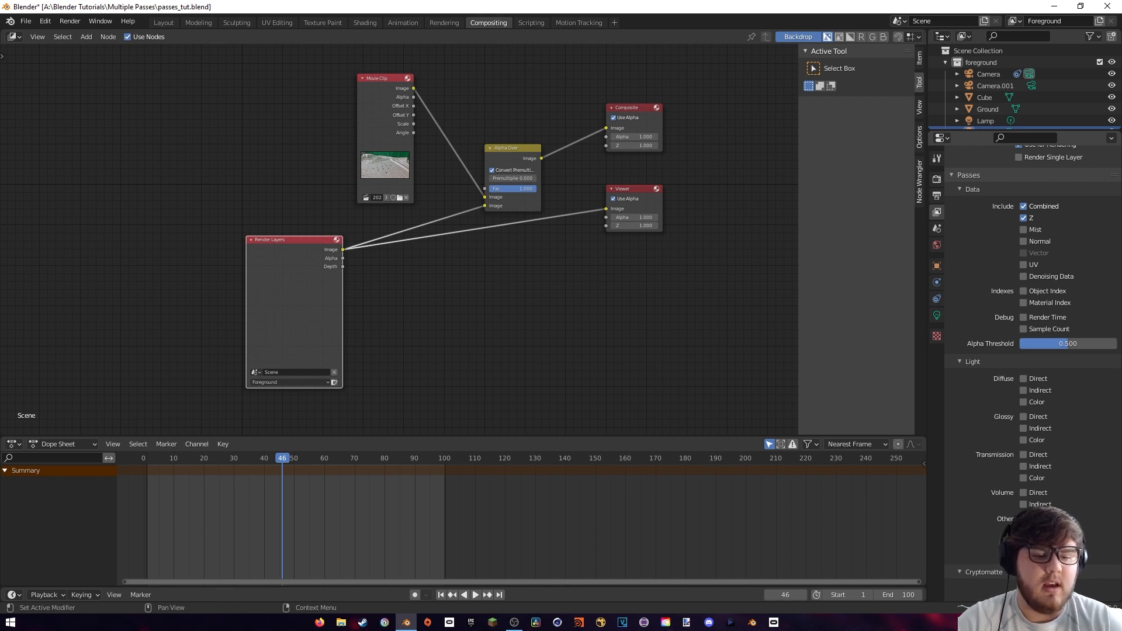
left_click(1023, 519)
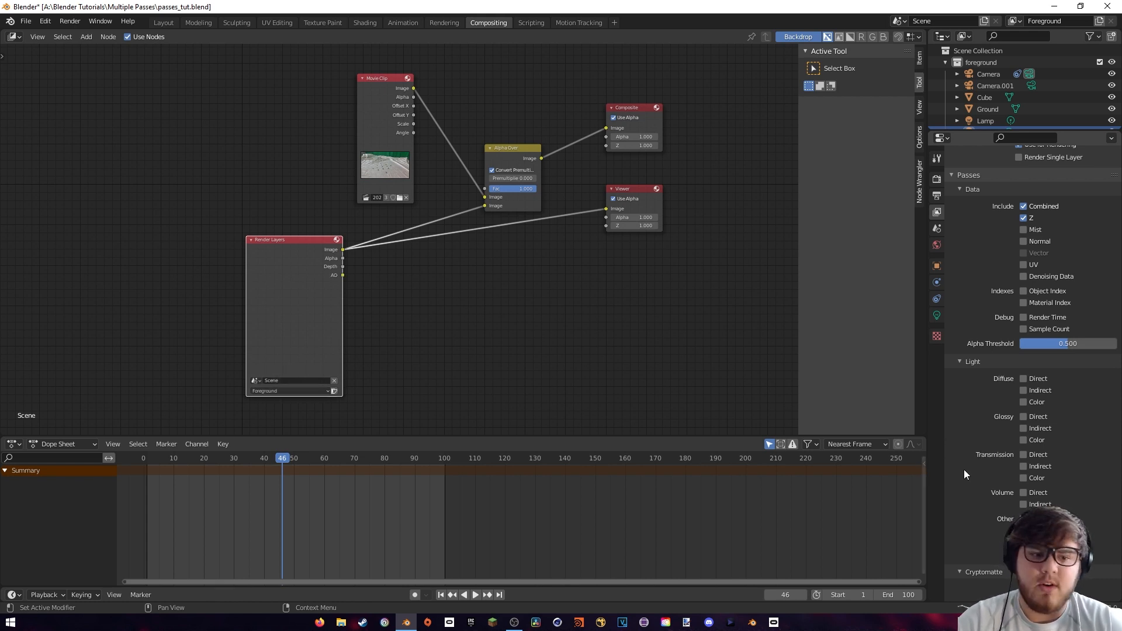
left_click(1023, 542)
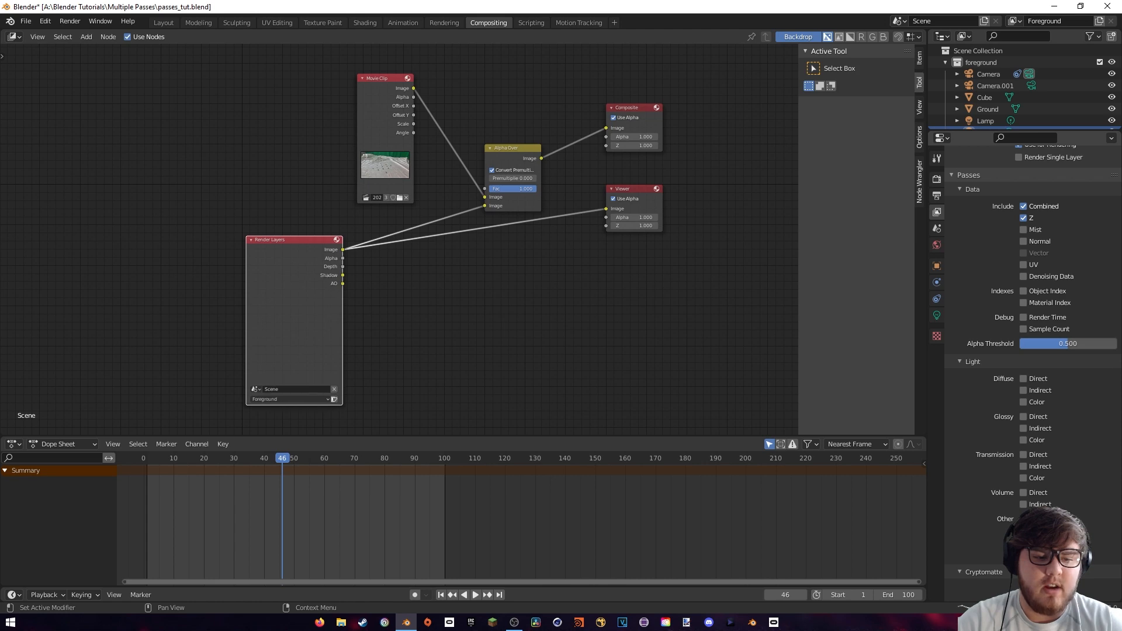
Render the image of frame 46 with the enabled passes and return to the compositor
left_click(74, 23)
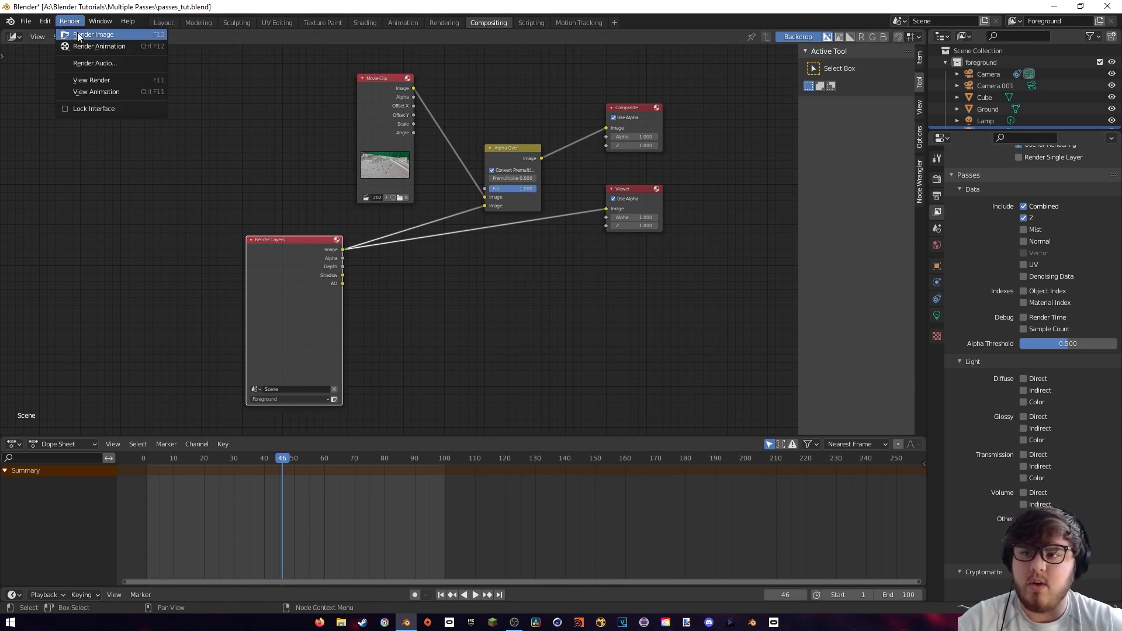
left_click(87, 35)
key("Escape")
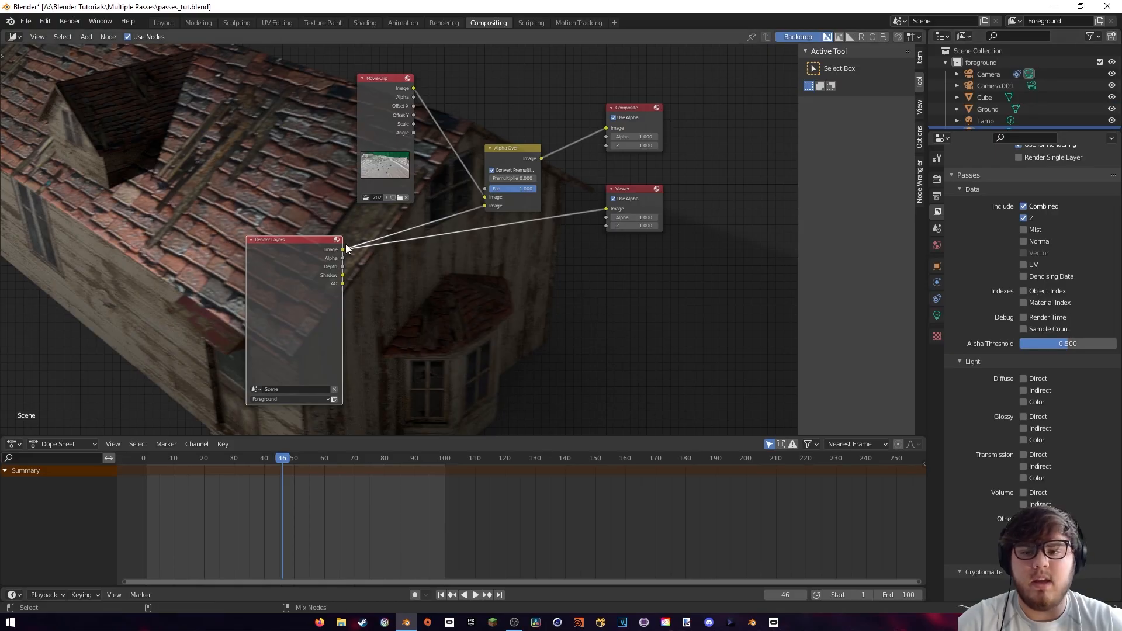
Preview the rendered Shadow pass through the Viewer node, with the backdrop zoomed out to show the whole frame
left_click(318, 253, "ctrl+shift")
left_click(318, 254, "ctrl+shift")
scroll(474, 227, "down", 1)
key("v")
key("v")
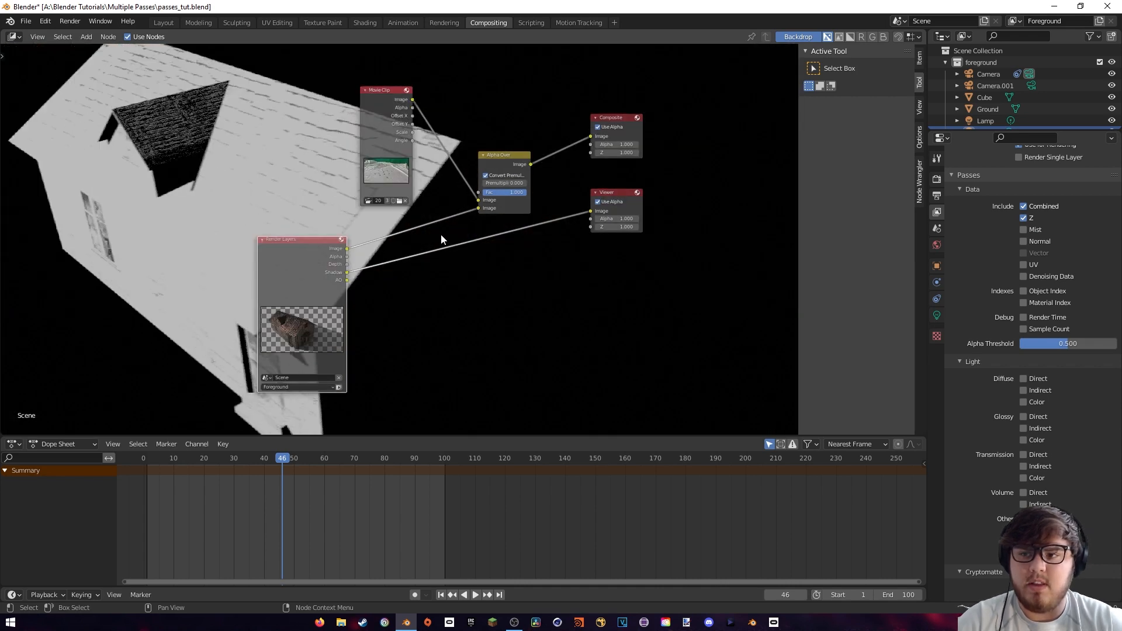
mouse_move(295, 270)
left_mouse_down()
mouse_move(408, 288)
mouse_move(274, 284)
mouse_move(318, 273)
mouse_move(248, 256)
mouse_move(284, 273)
left_mouse_up()
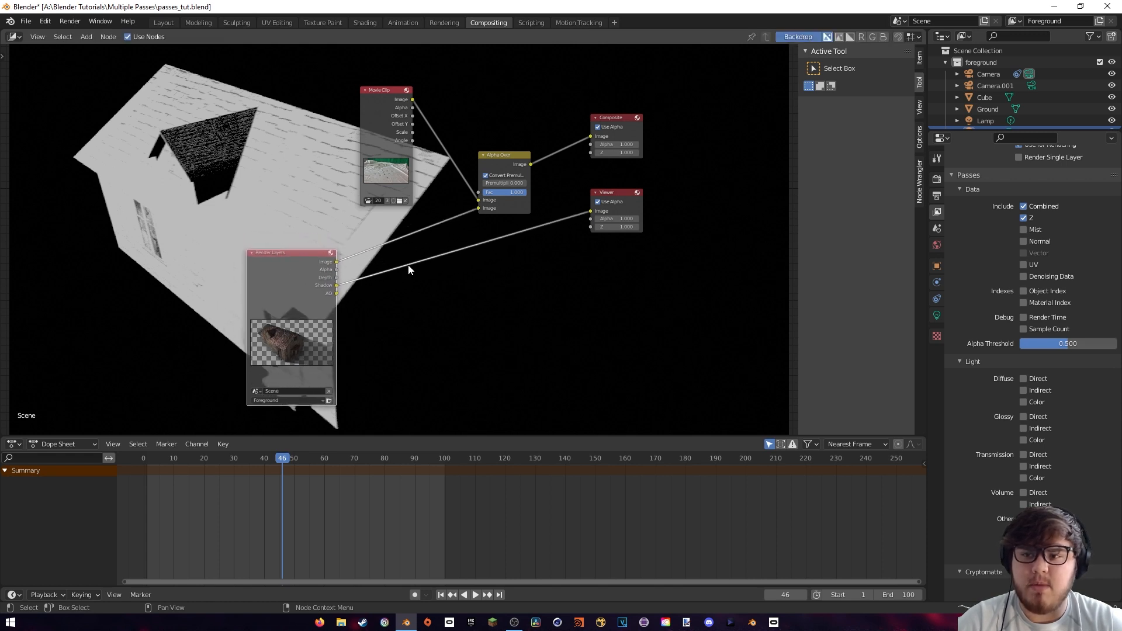
Preview the AO pass through the Viewer node and disable the Shadow pass for the Foreground view layer
left_click(307, 270, "ctrl+shift")
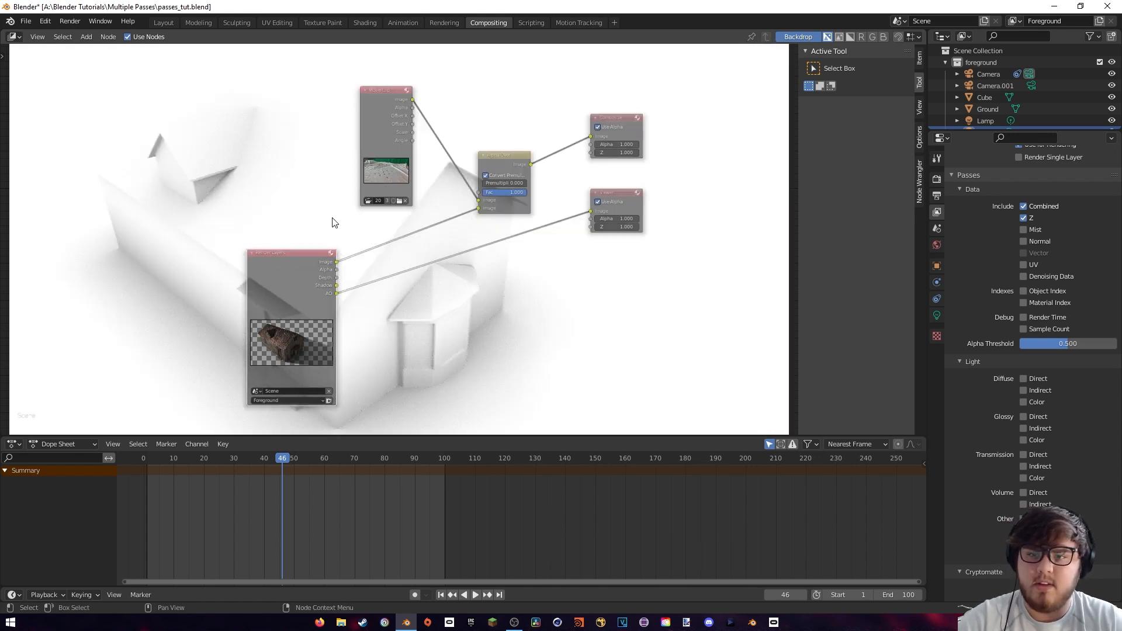
middle_click_drag(315, 202, 440, 222)
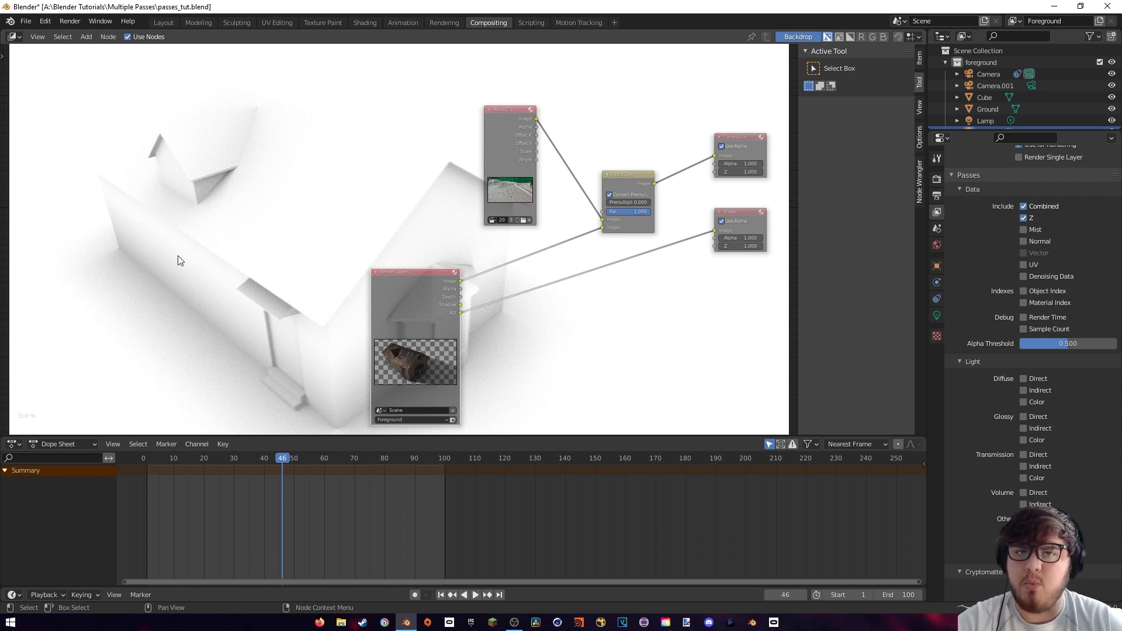
left_click(1023, 543)
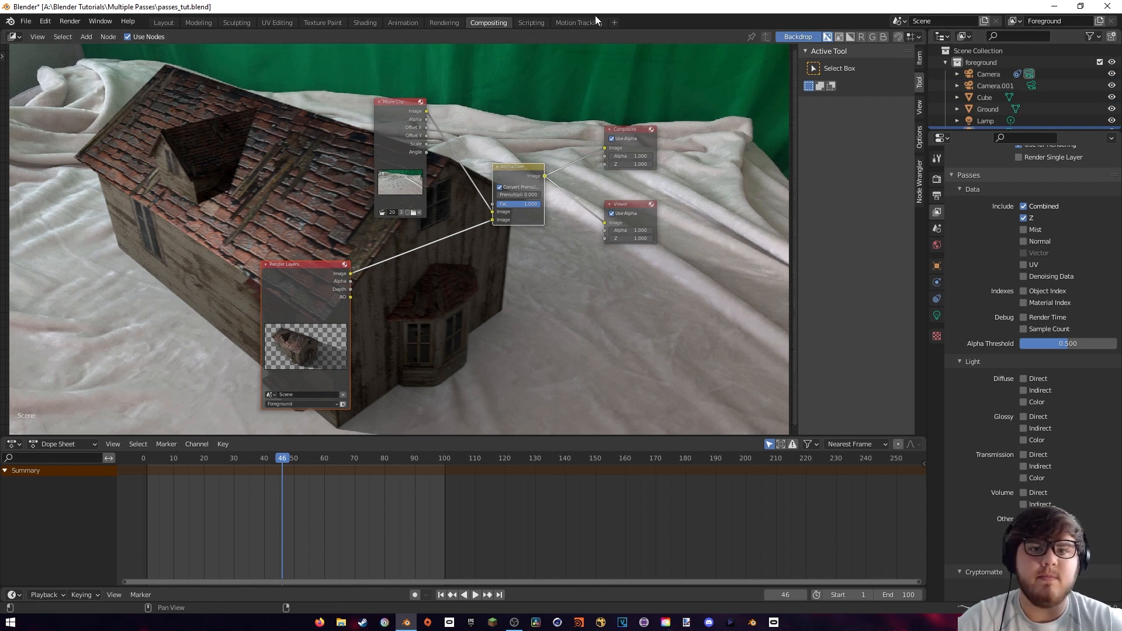
Return to the Layout workspace and create a new collection named House in the scene
left_click(161, 23)
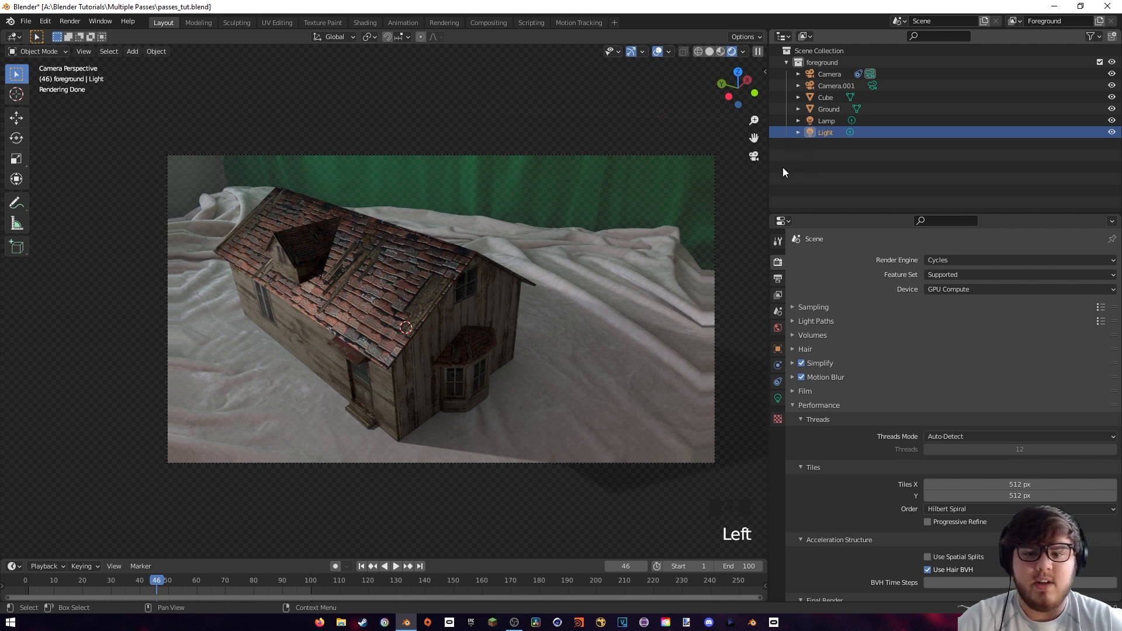
right_click(818, 156)
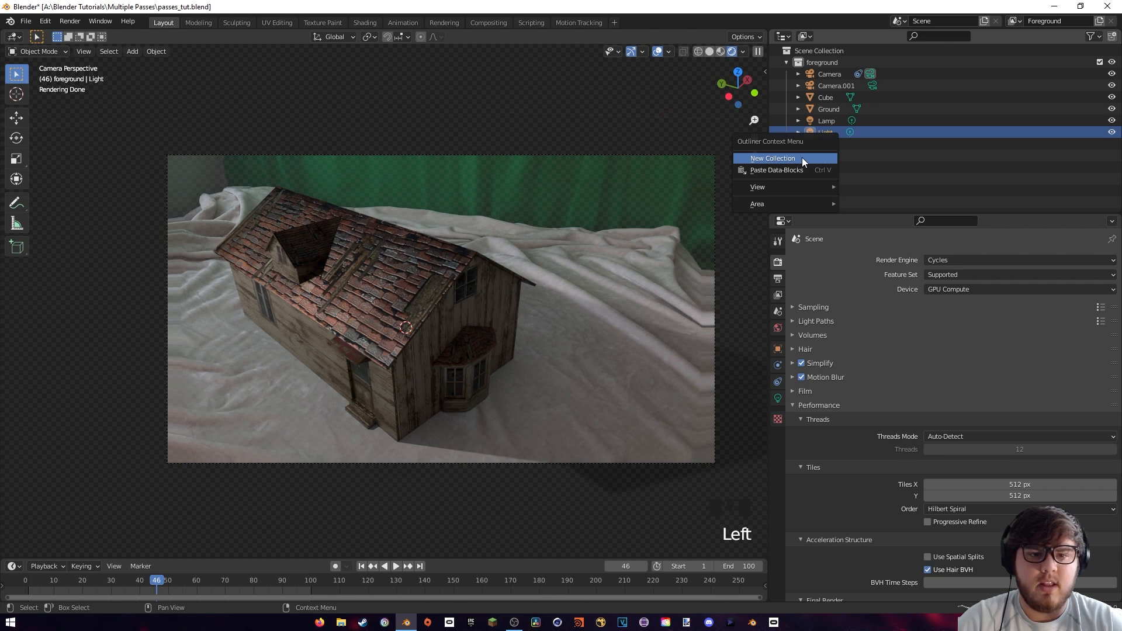
left_click(802, 156)
double_click(800, 156)
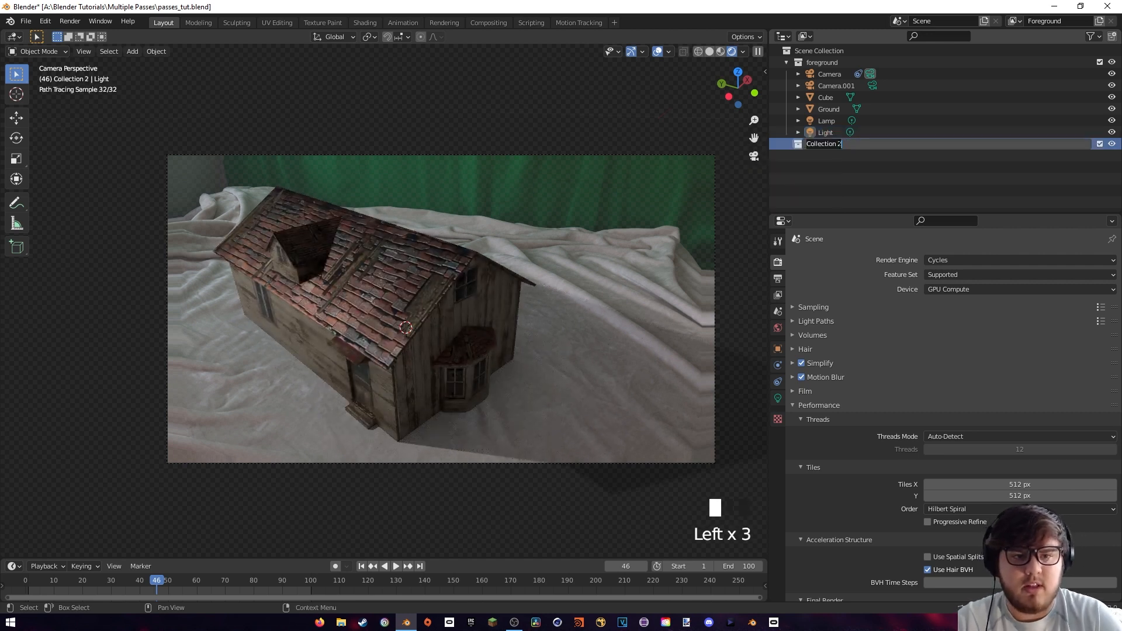
type("House")
key("Return")
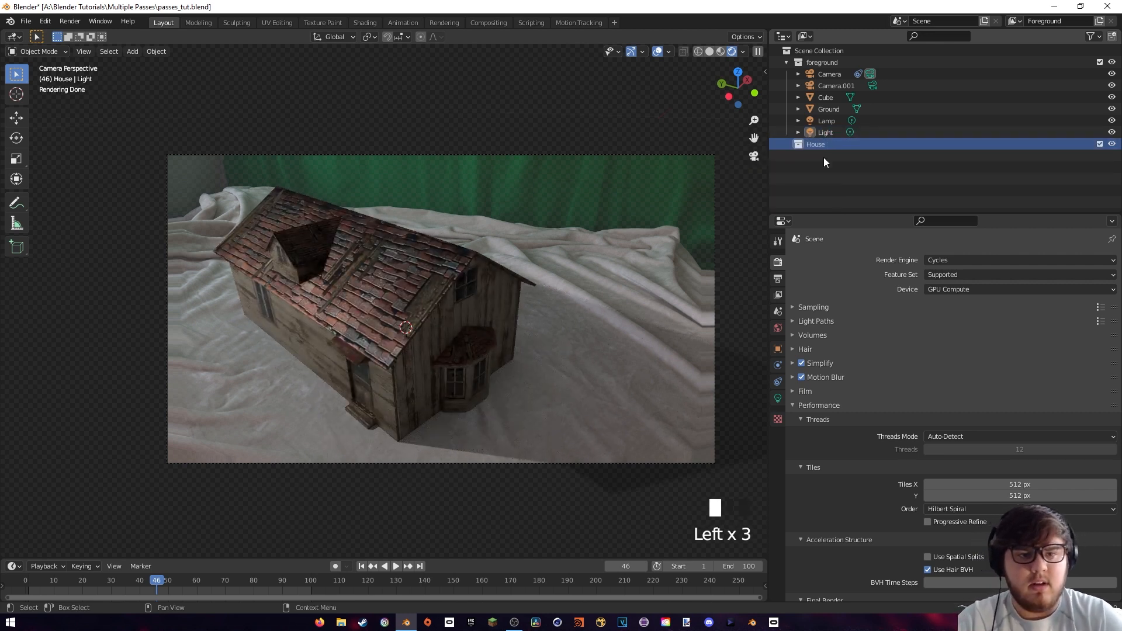
Create a collection named Shadow and place it directly under the Scene Collection, outside House
right_click(823, 157)
left_click(821, 160)
left_click(830, 155)
double_click(828, 156)
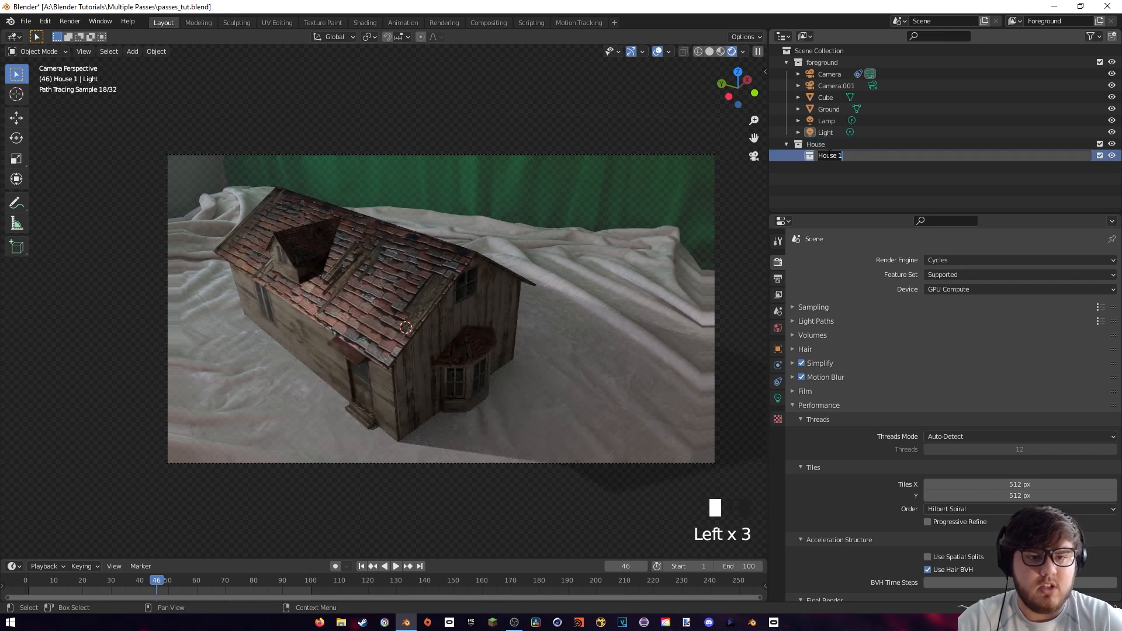
type("Shadow")
key("Return")
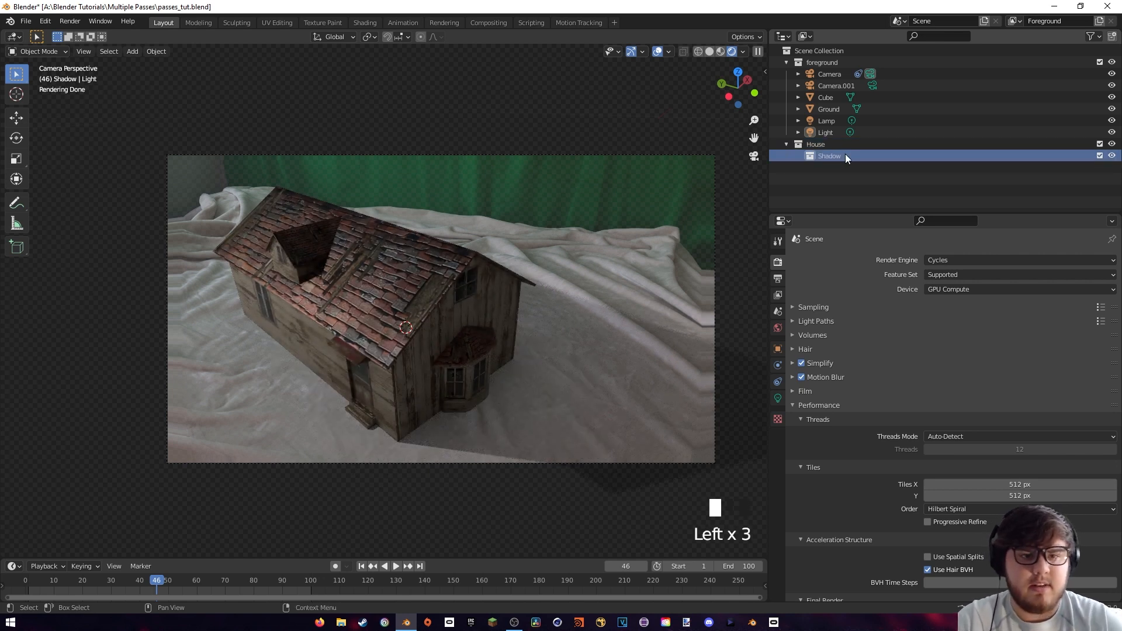
left_click_drag(844, 154, 811, 189)
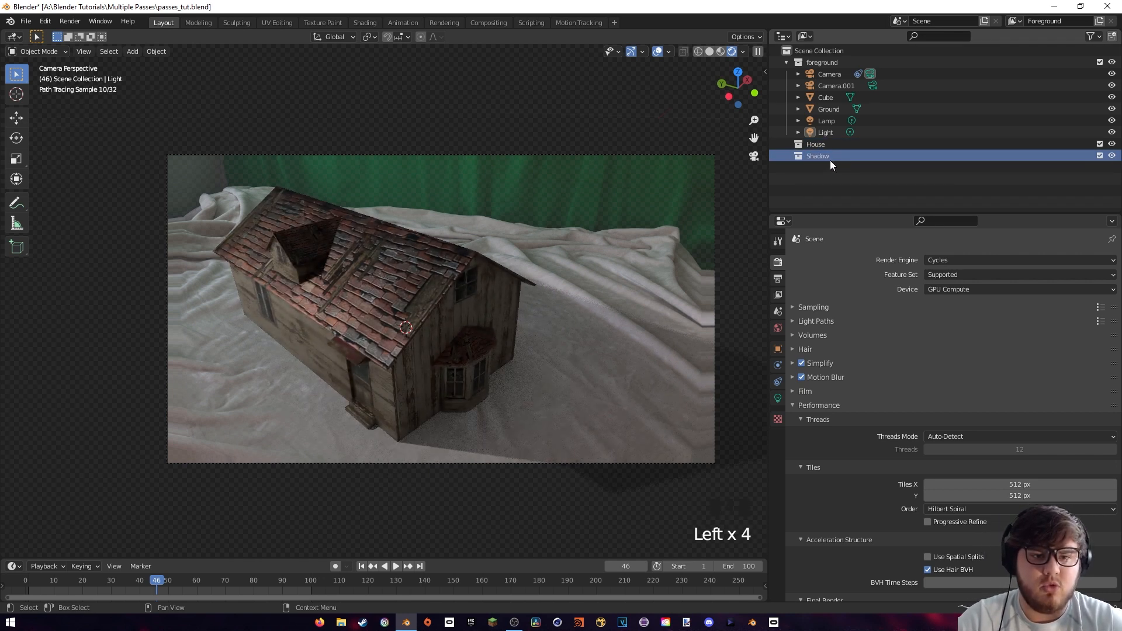
Put the Ground object into the Shadow collection and the Cube object into the House collection
left_click(830, 110)
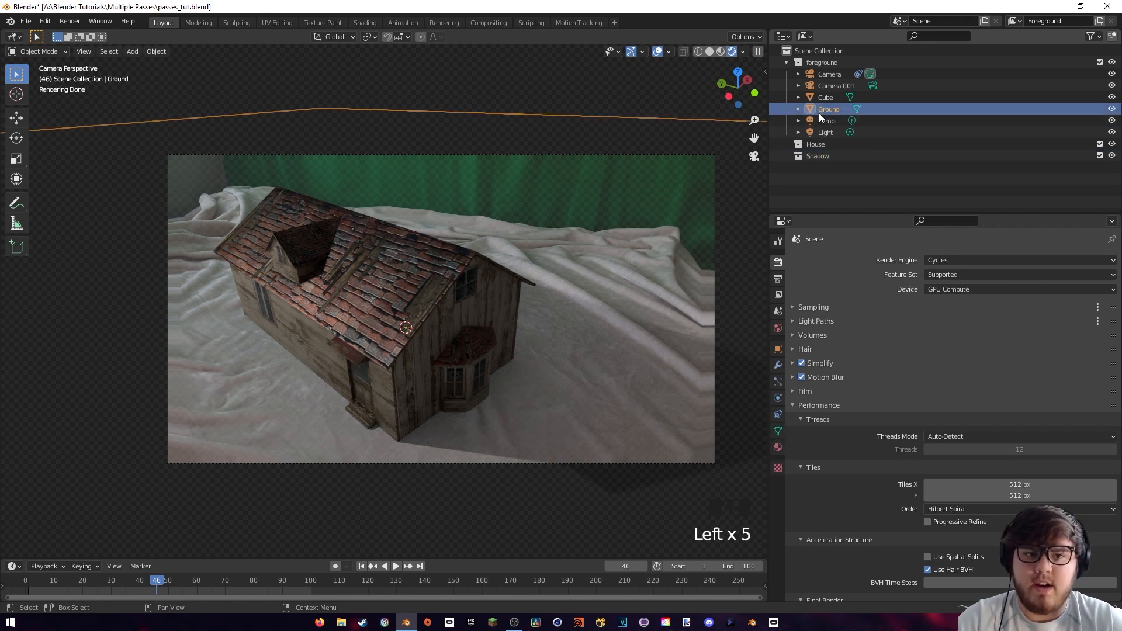
left_click_drag(831, 110, 823, 156)
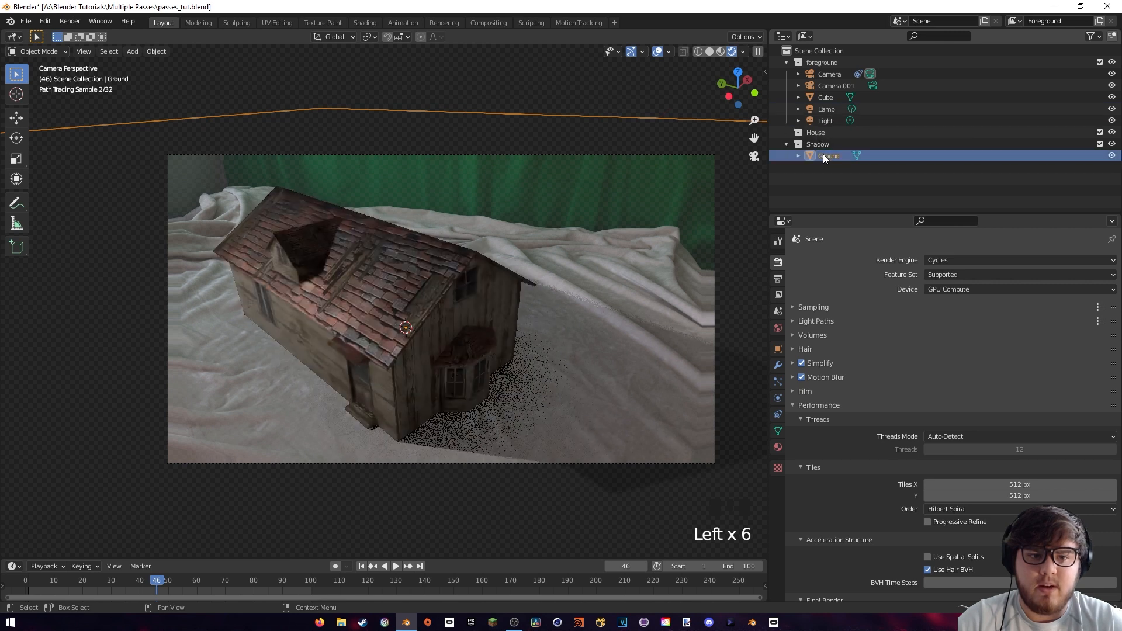
left_click(786, 144)
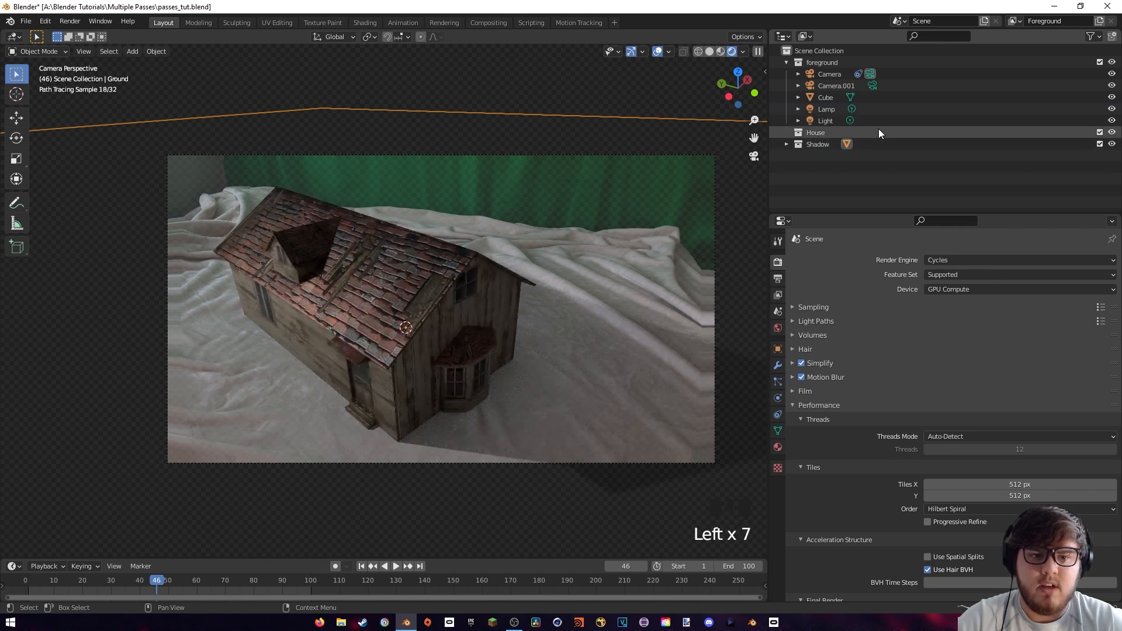
left_click(829, 97)
left_click_drag(826, 97, 816, 130)
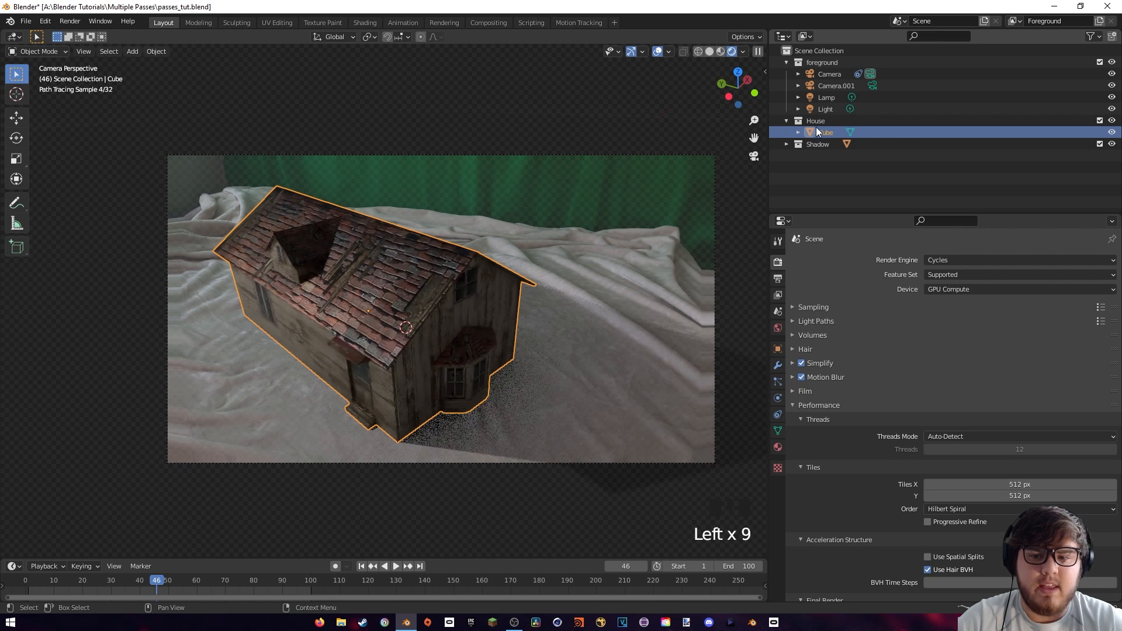
Delete the unneeded Camera.001 and Lamp objects from the foreground collection and collapse the House collection
left_click(832, 86)
key("Delete")
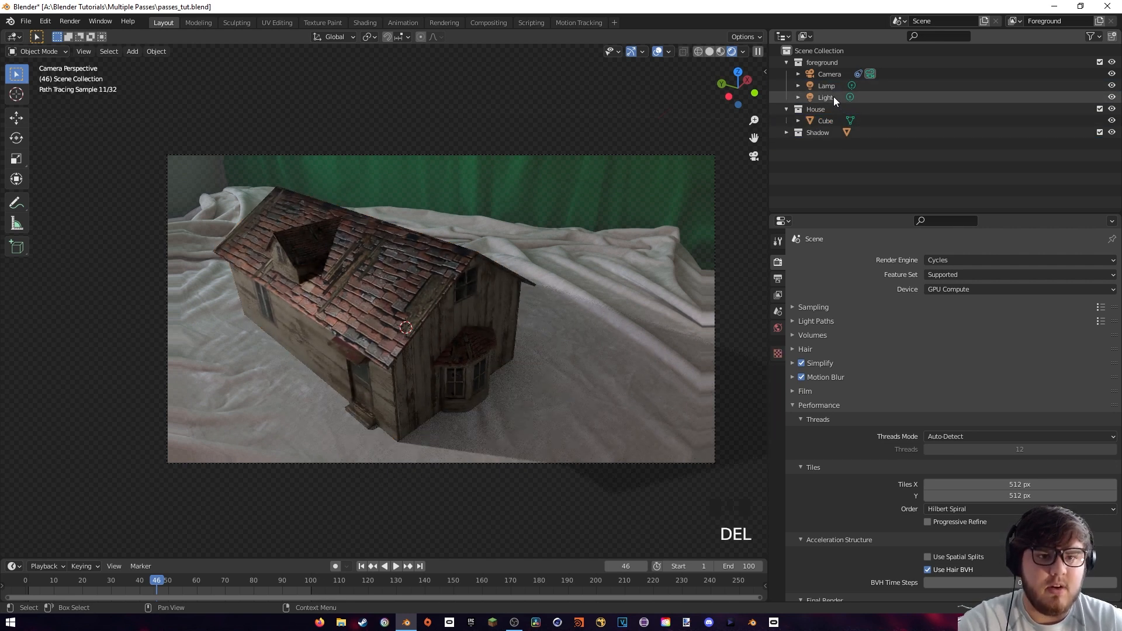
scroll(829, 93, "up", 1)
left_click(825, 86)
key("Delete")
key("KP_0")
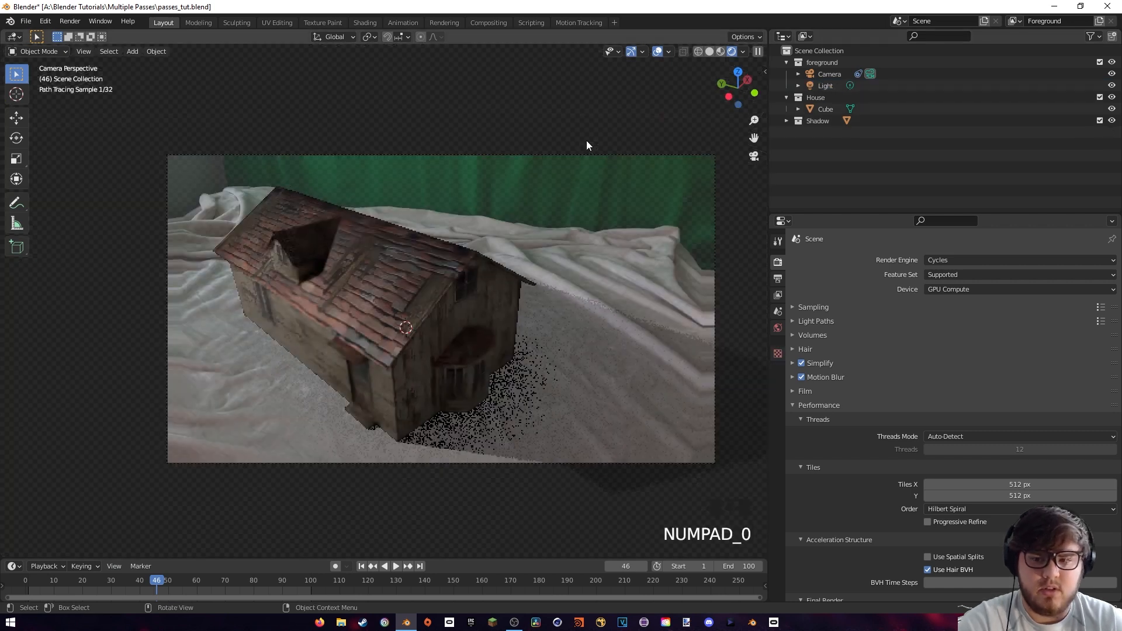
left_click(786, 97)
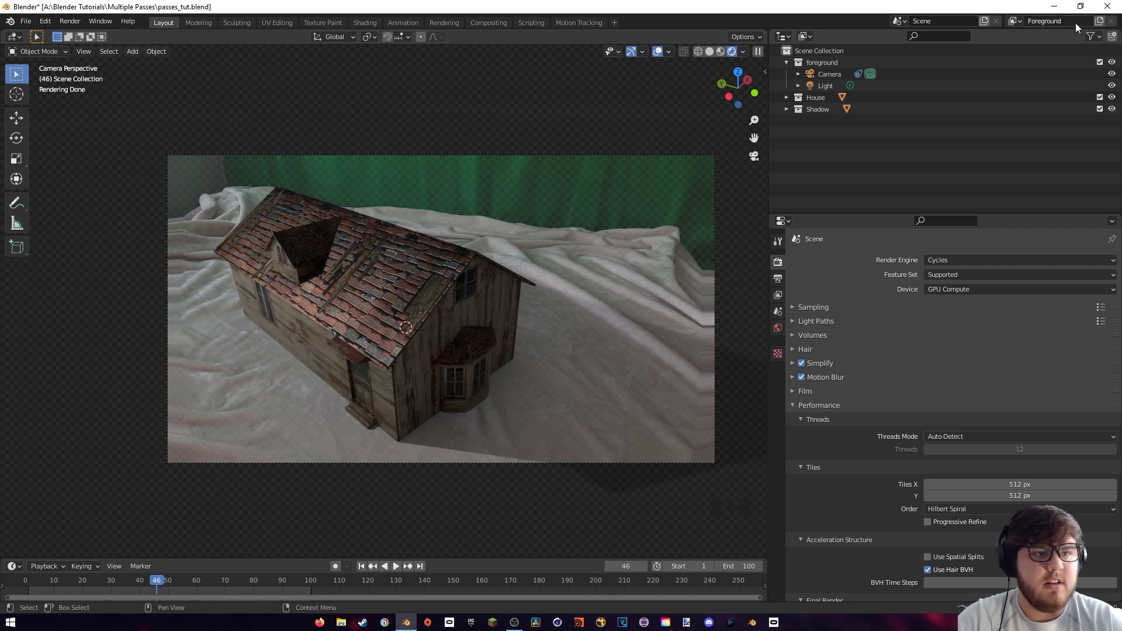
Add a new view layer to the scene
left_click(1098, 21)
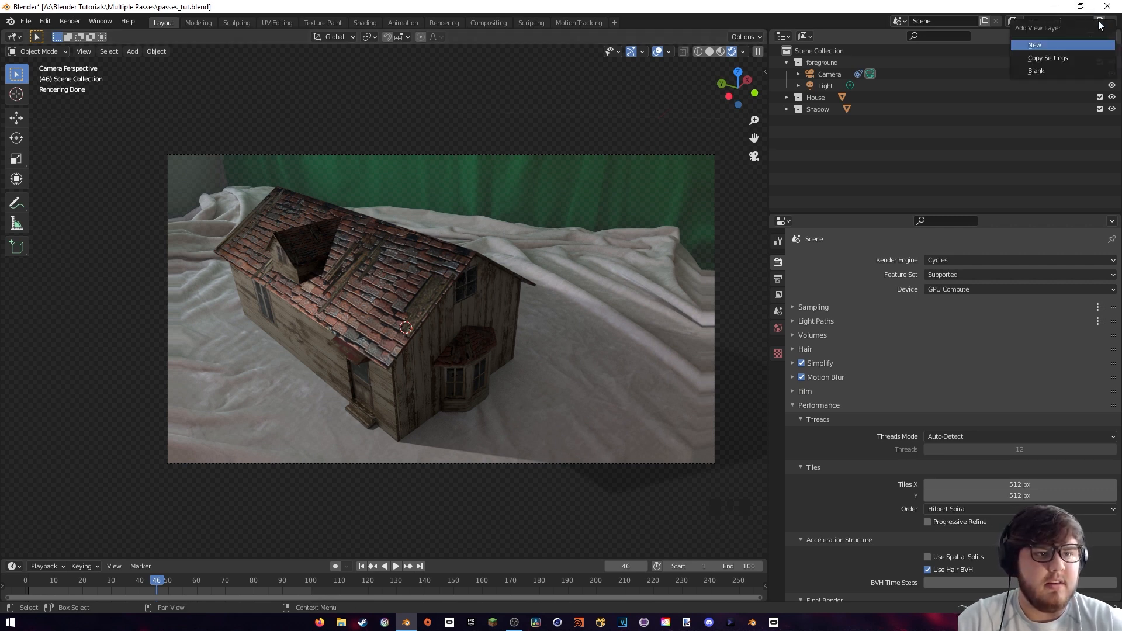
left_click(1054, 41)
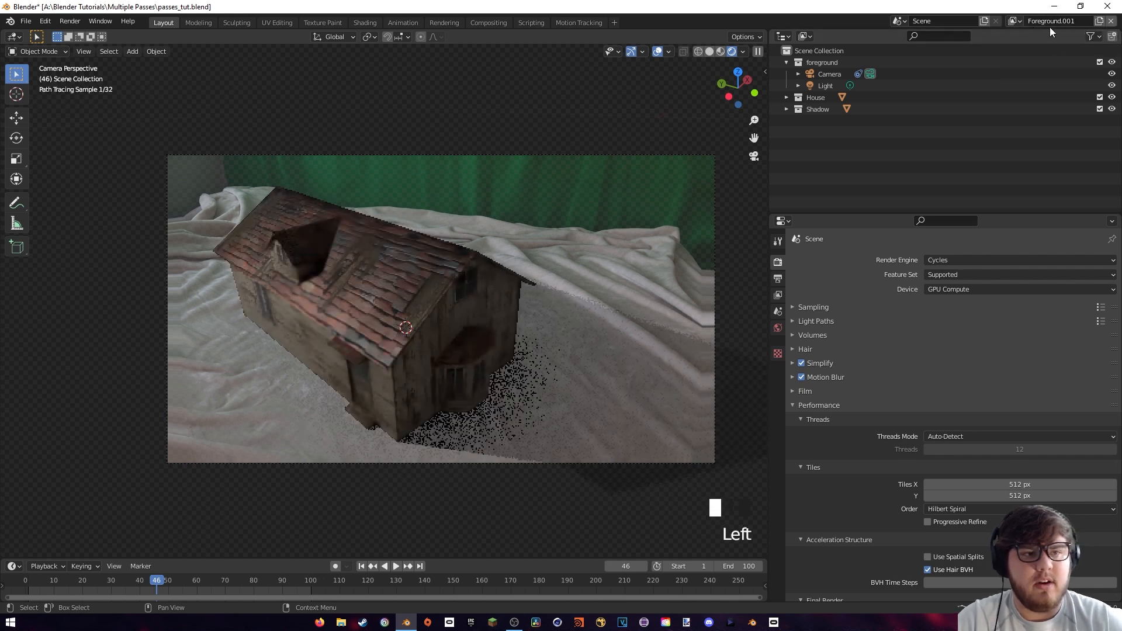
Rename the new view layer to Shadow and the original Foreground view layer to House
double_click(1055, 24)
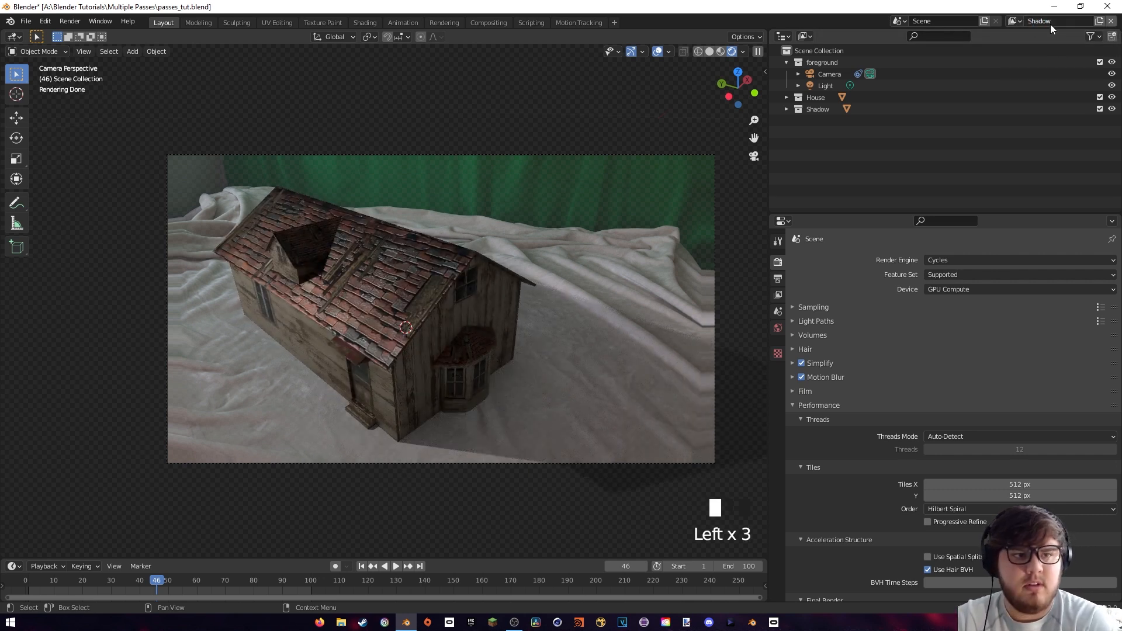
left_click(1013, 21)
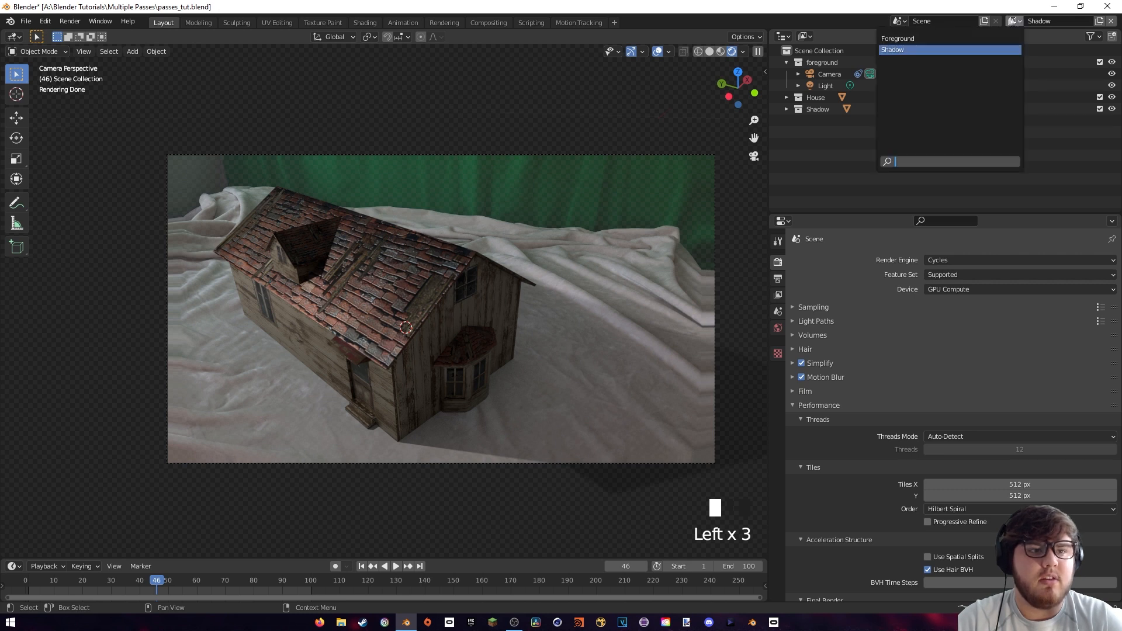
left_click(923, 41)
left_click(1056, 21)
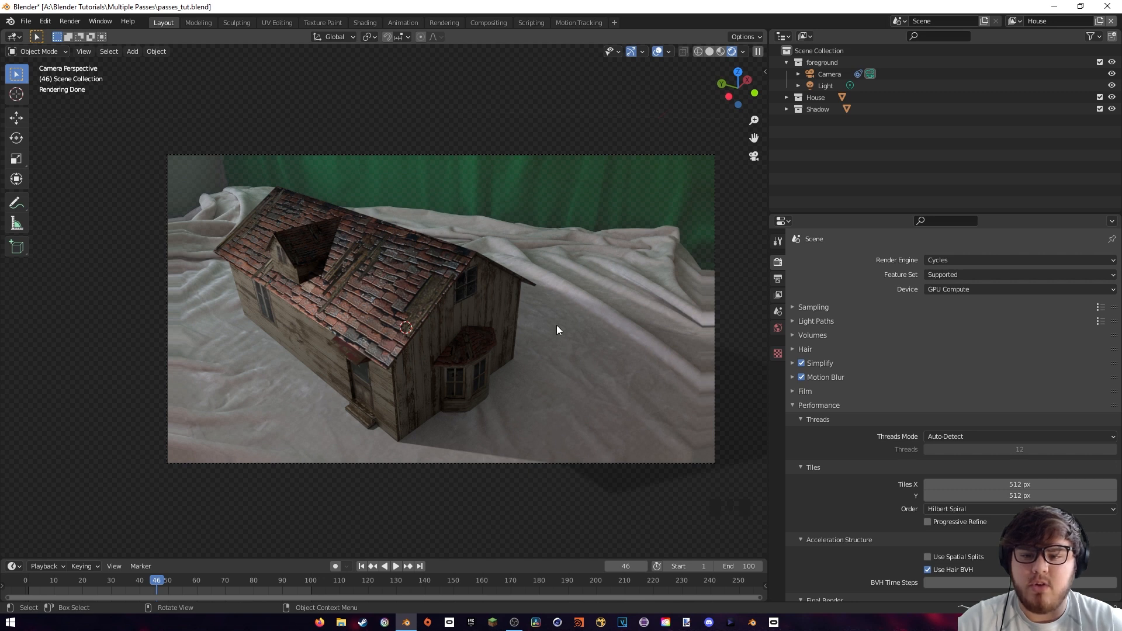
Switch to the Shadow view layer and back to House to compare the two layers
left_click(1012, 21)
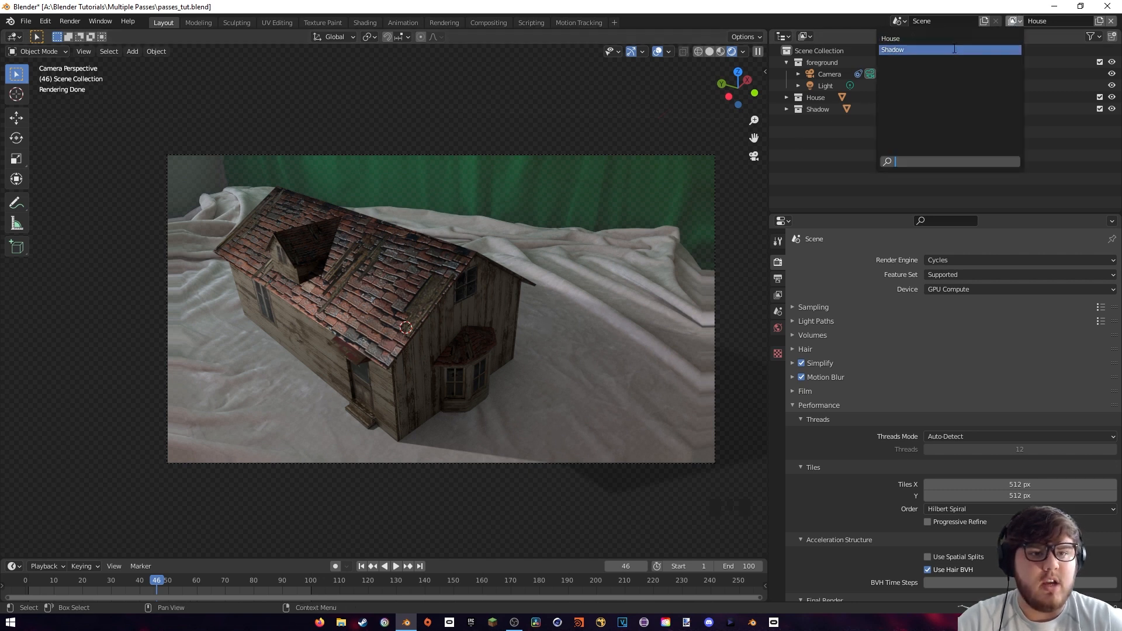
left_click(911, 47)
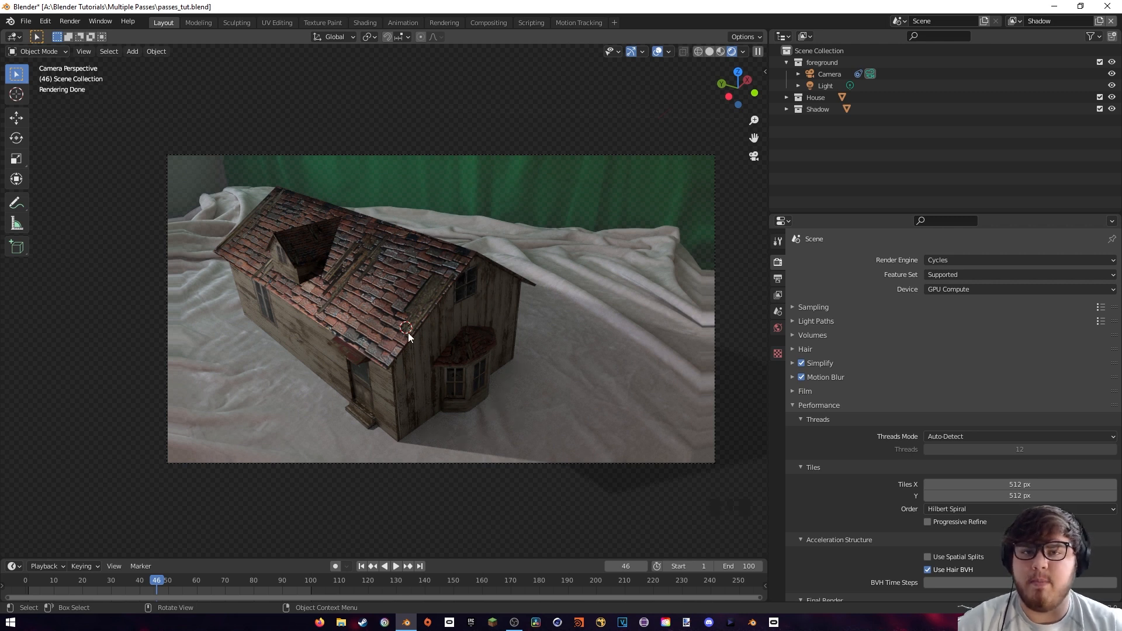
left_click(1016, 21)
left_click(943, 39)
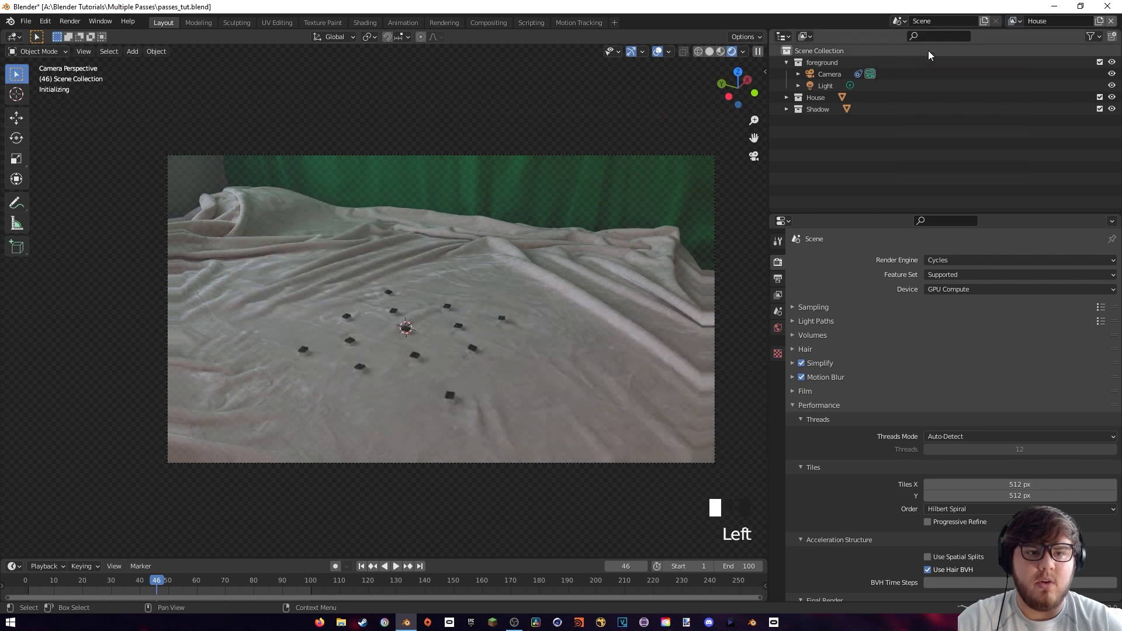
Exclude and re-include the Shadow collection in the House view layer to compare its effect on the cottage's lighting
middle_click_drag(819, 111, 869, 125, "shift")
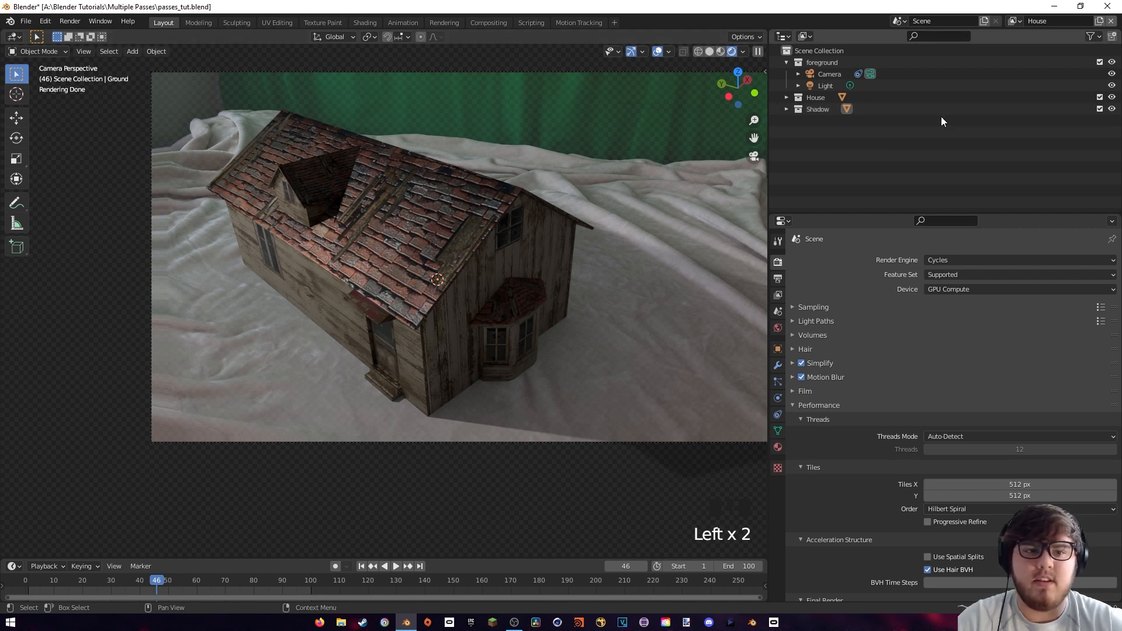
left_click(1098, 110)
left_click(1099, 109)
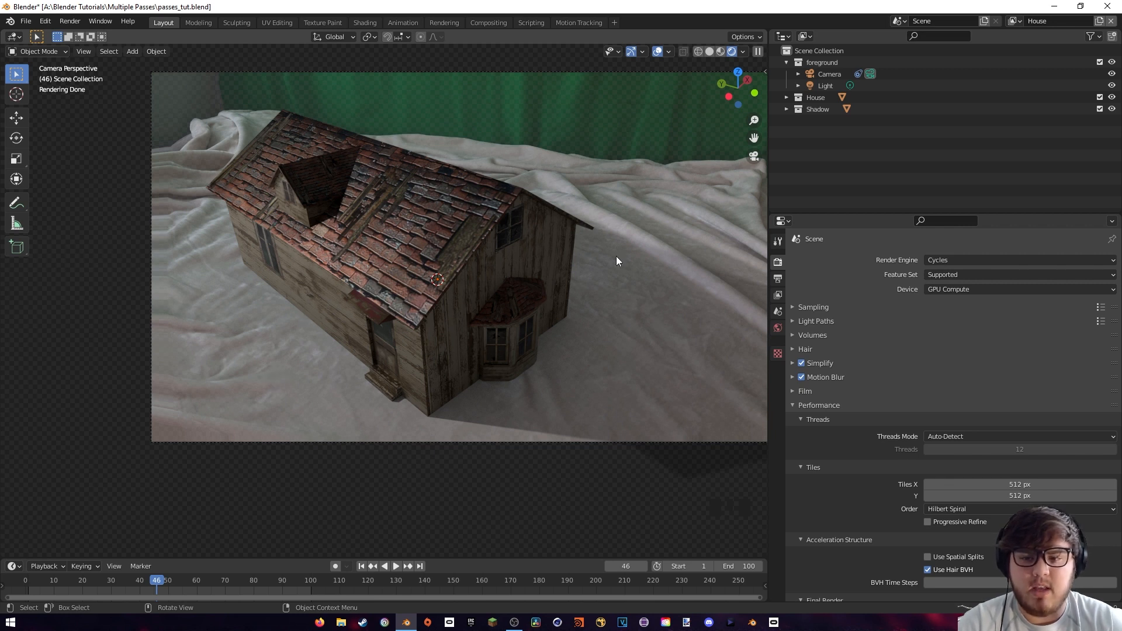
left_click(1101, 111)
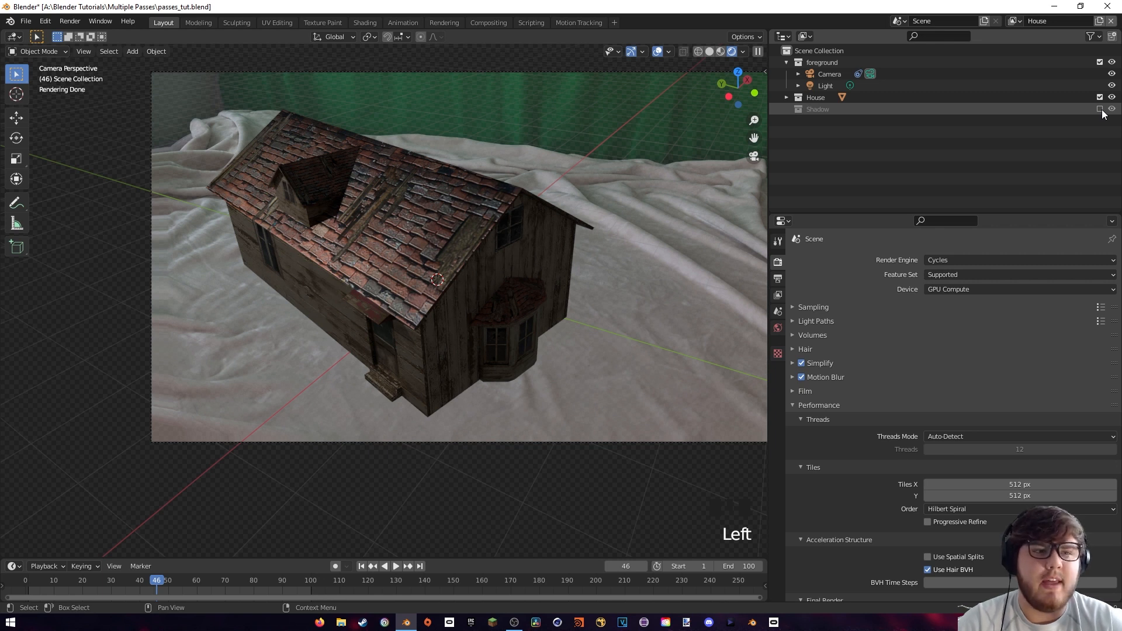
left_click(1101, 109)
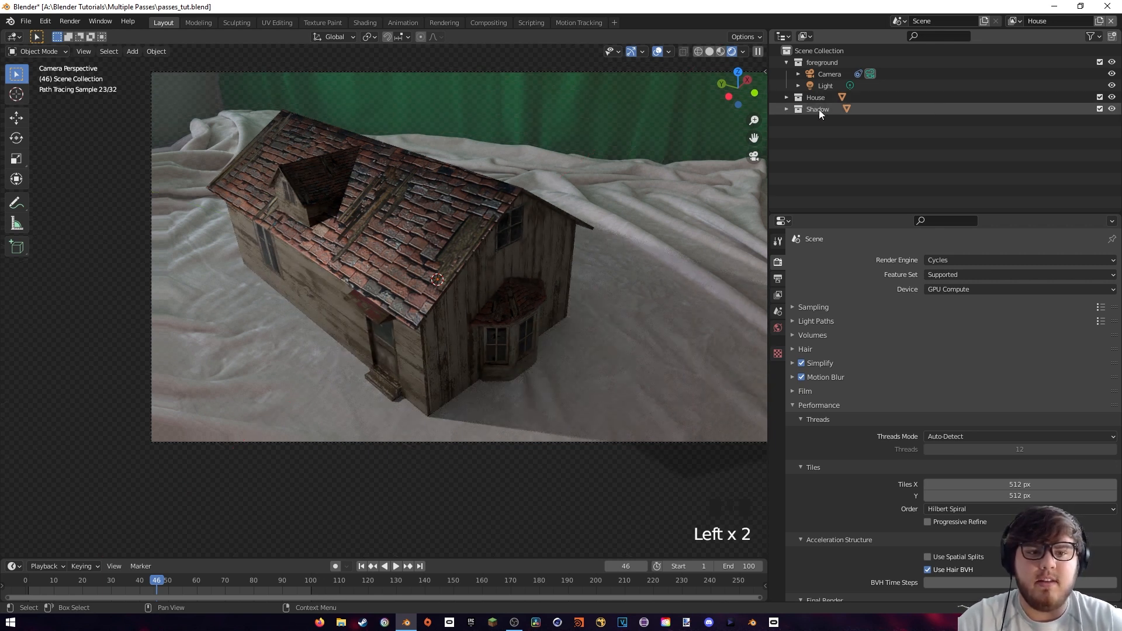
Set the Shadow collection to Indirect Only in the House view layer
left_click(819, 109)
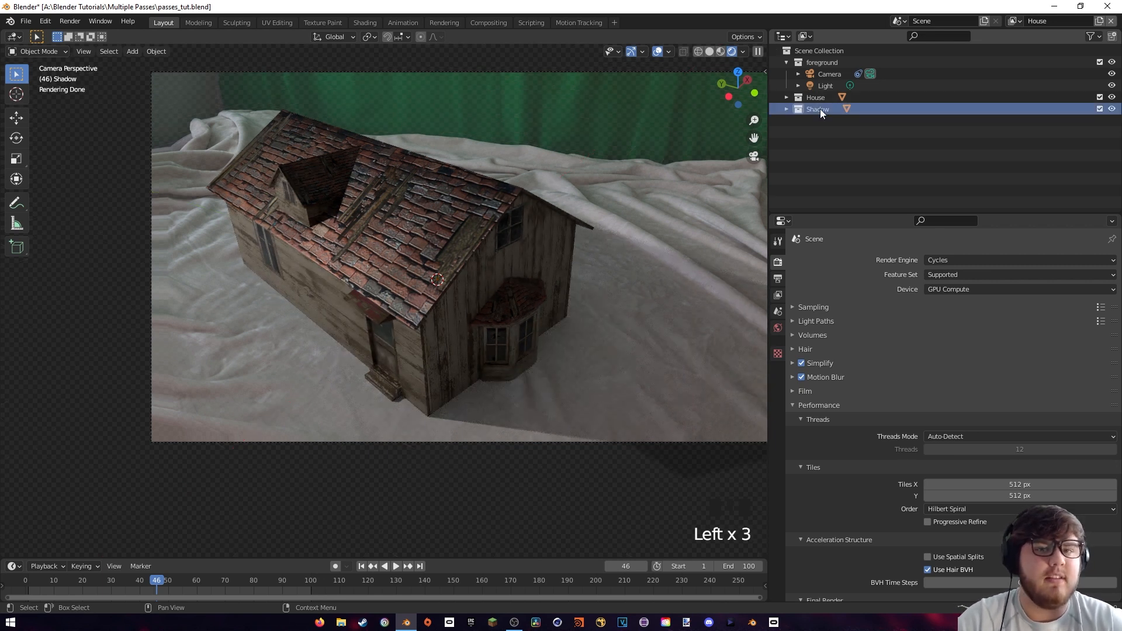
right_click(819, 108)
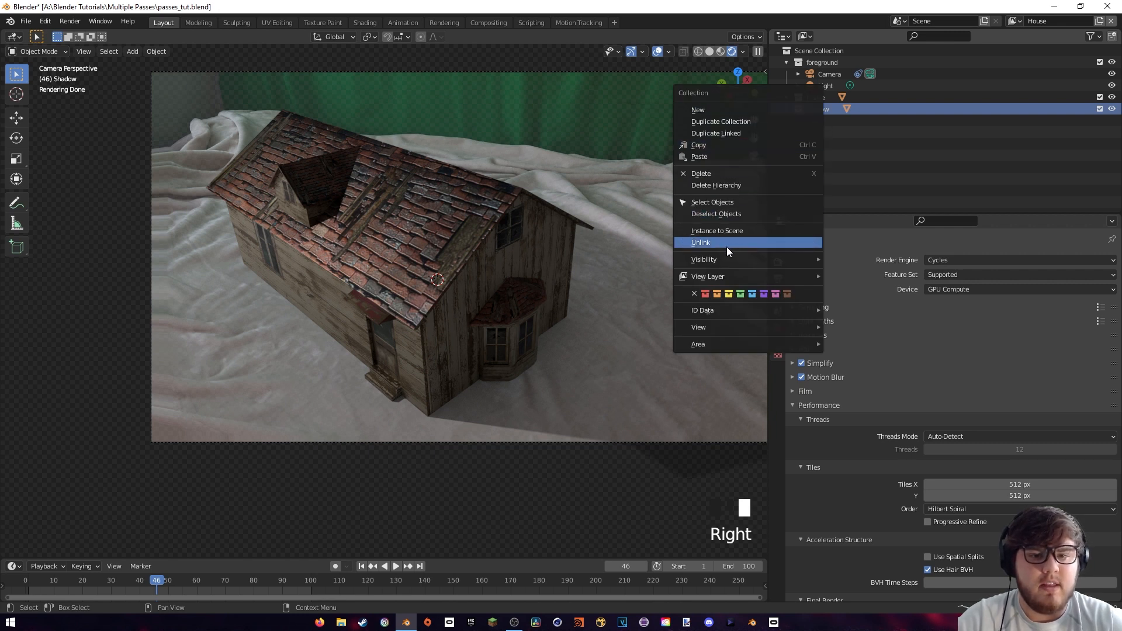
mouse_move(755, 275)
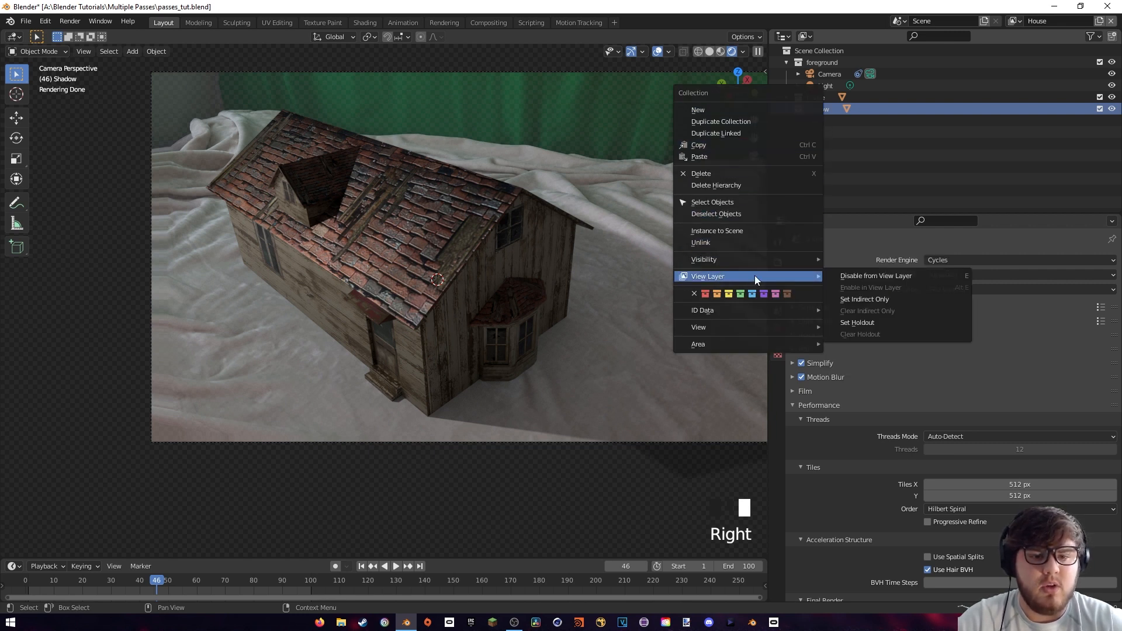
left_click(859, 298)
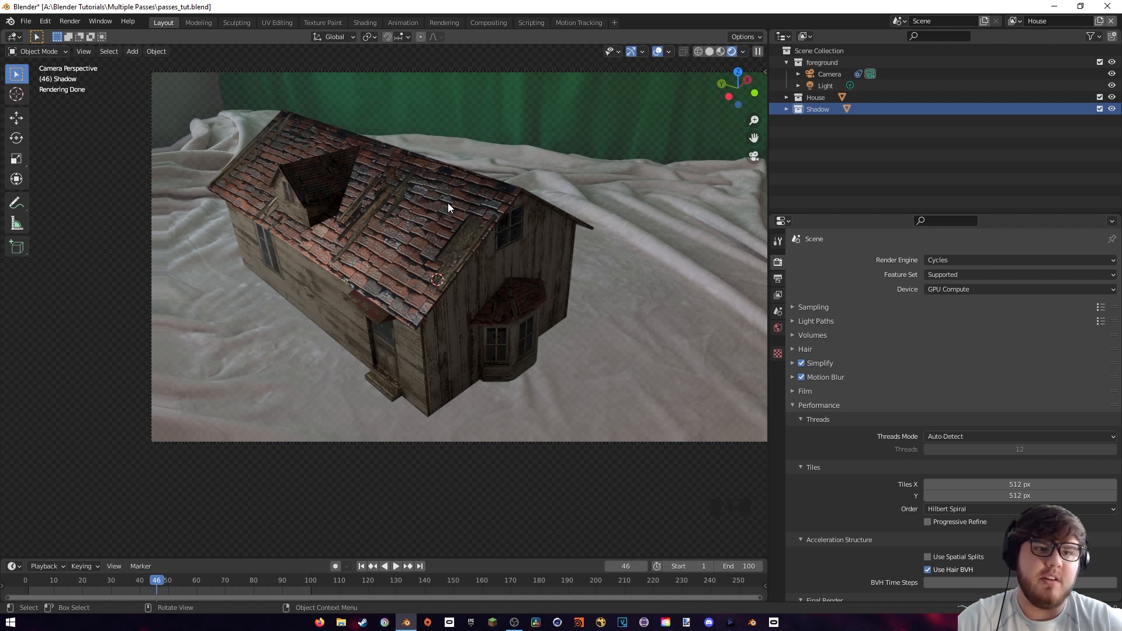
Set the House collection to Indirect Only in the Shadow view layer
left_click(1016, 21)
left_click(957, 50)
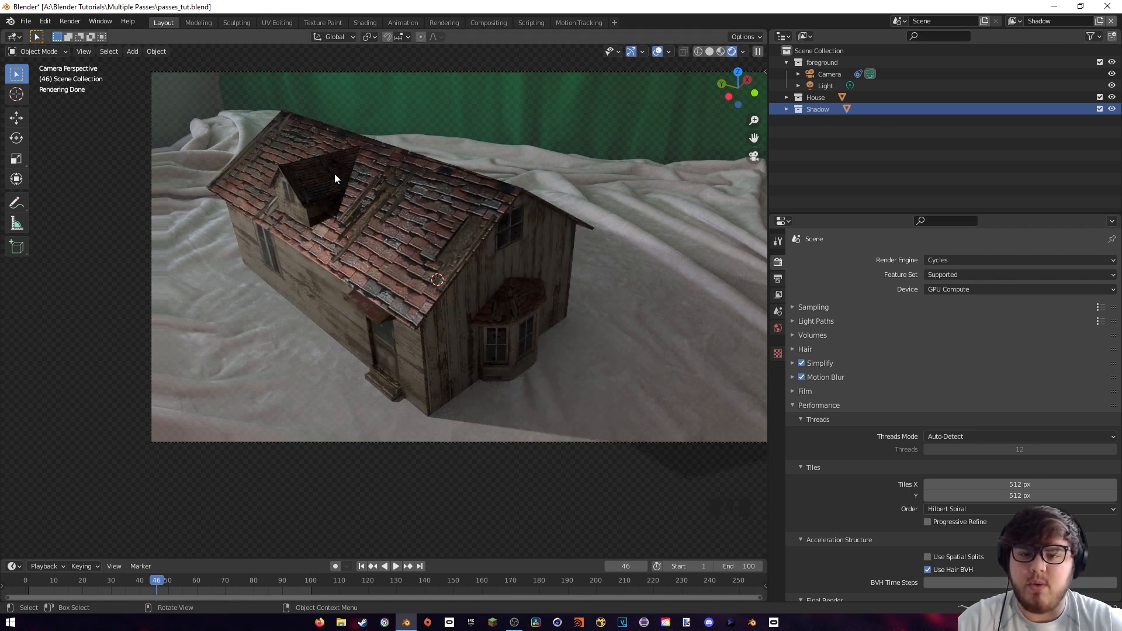
left_click(821, 98)
right_click(819, 98)
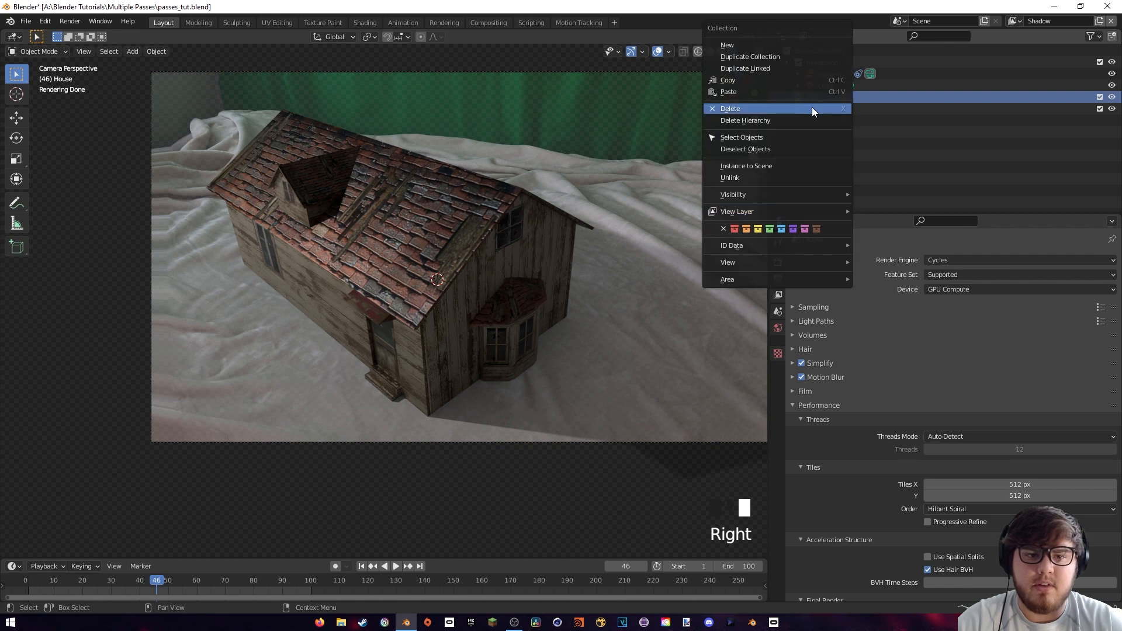
mouse_move(750, 211)
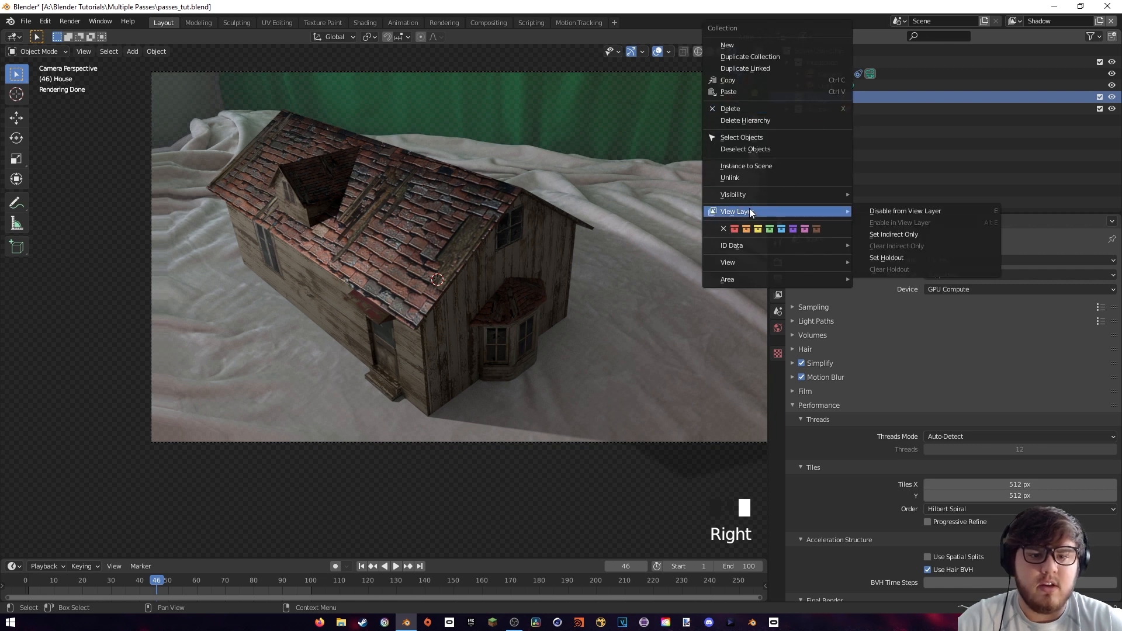
left_click(889, 233)
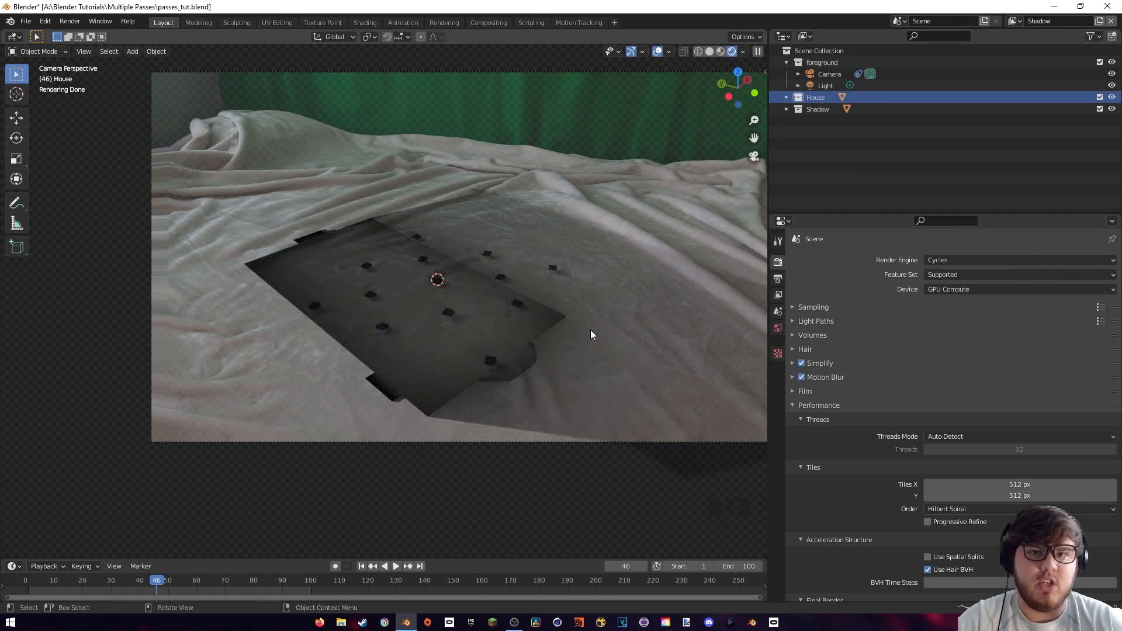
Disable the Ambient Occlusion pass for the House view layer
left_click(1014, 21)
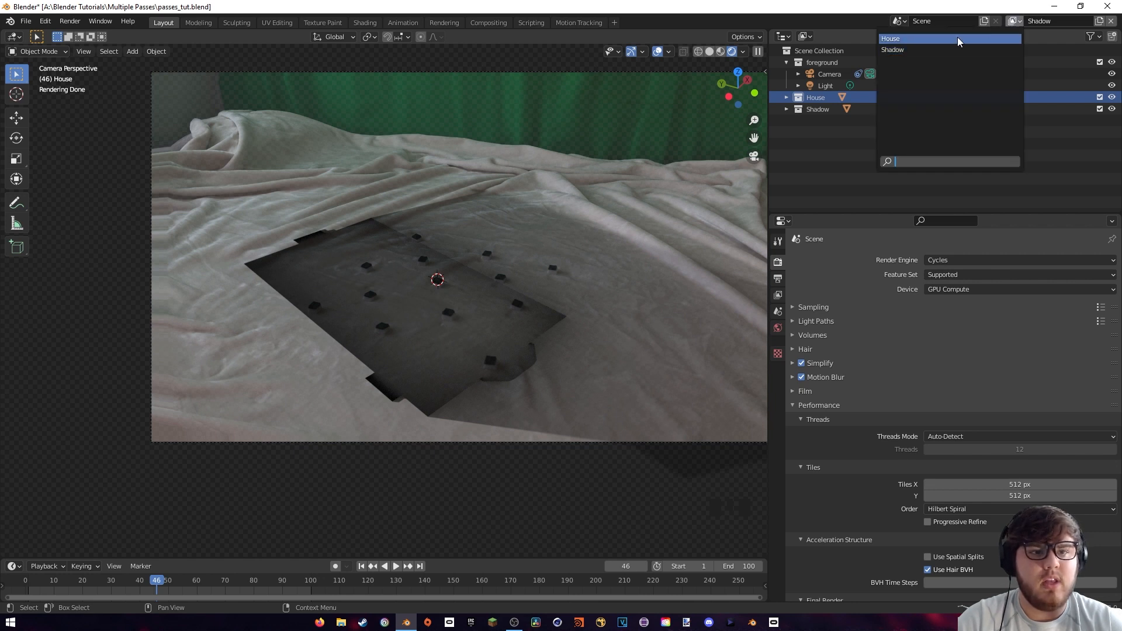
left_click(957, 38)
left_click(777, 296)
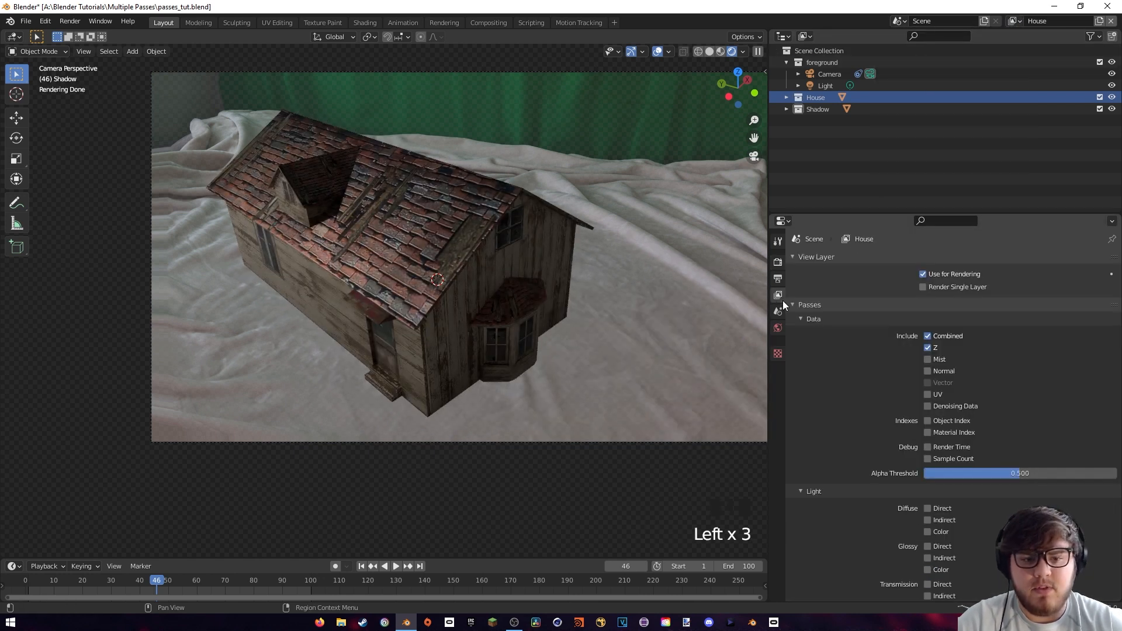
scroll(829, 352, "down", 5)
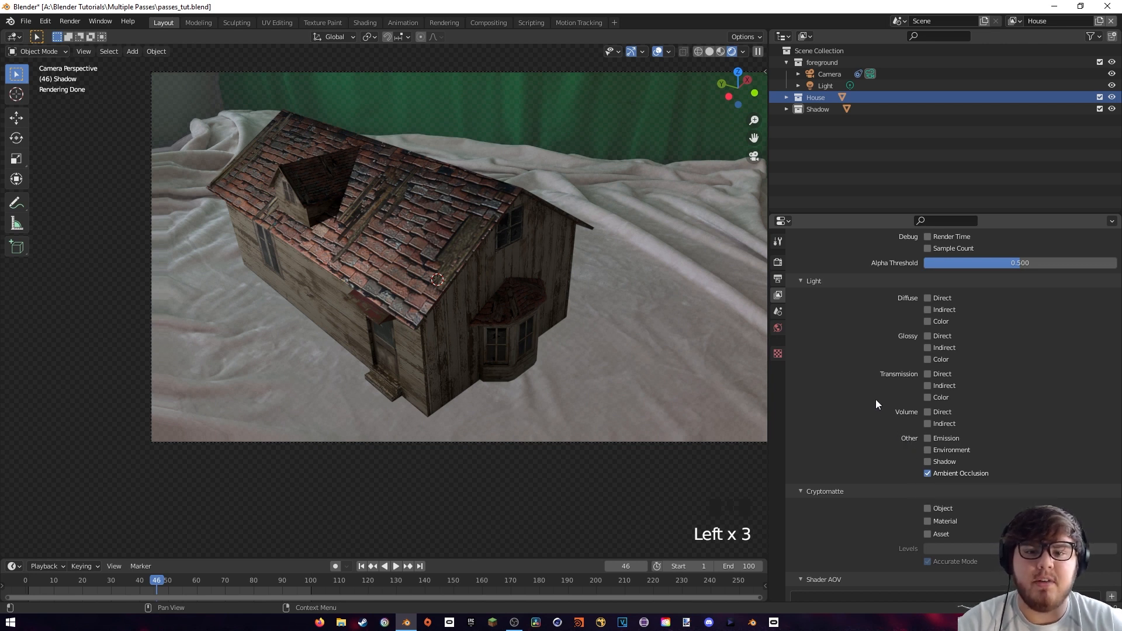
left_click(930, 473)
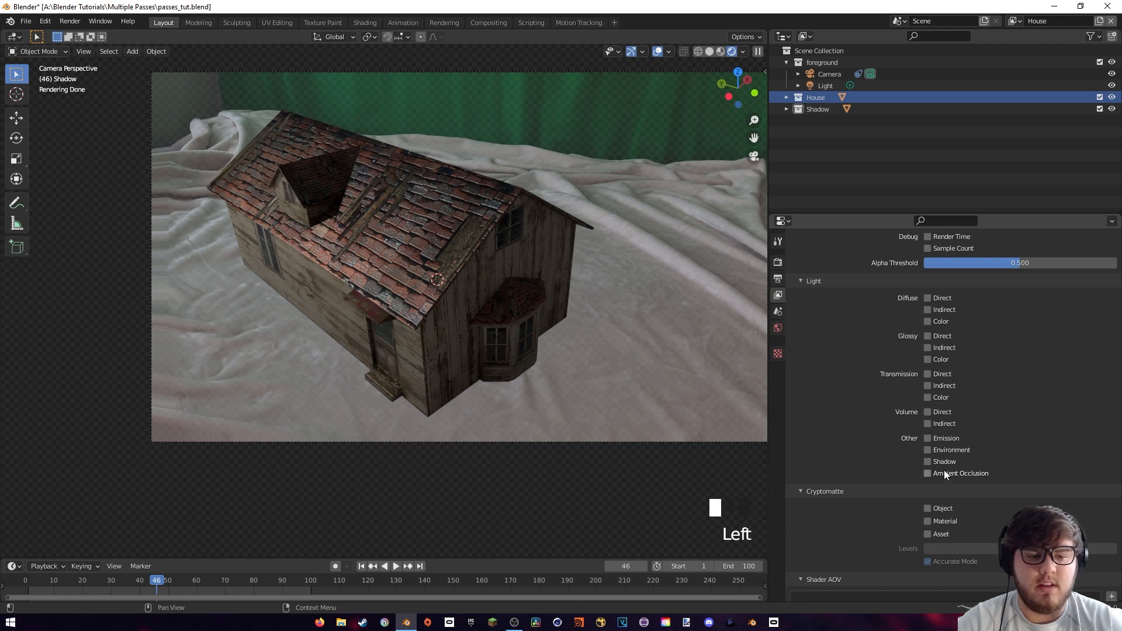
scroll(861, 300, "up", 2)
Enable the Ambient Occlusion pass for the Shadow view layer
left_click(1017, 22)
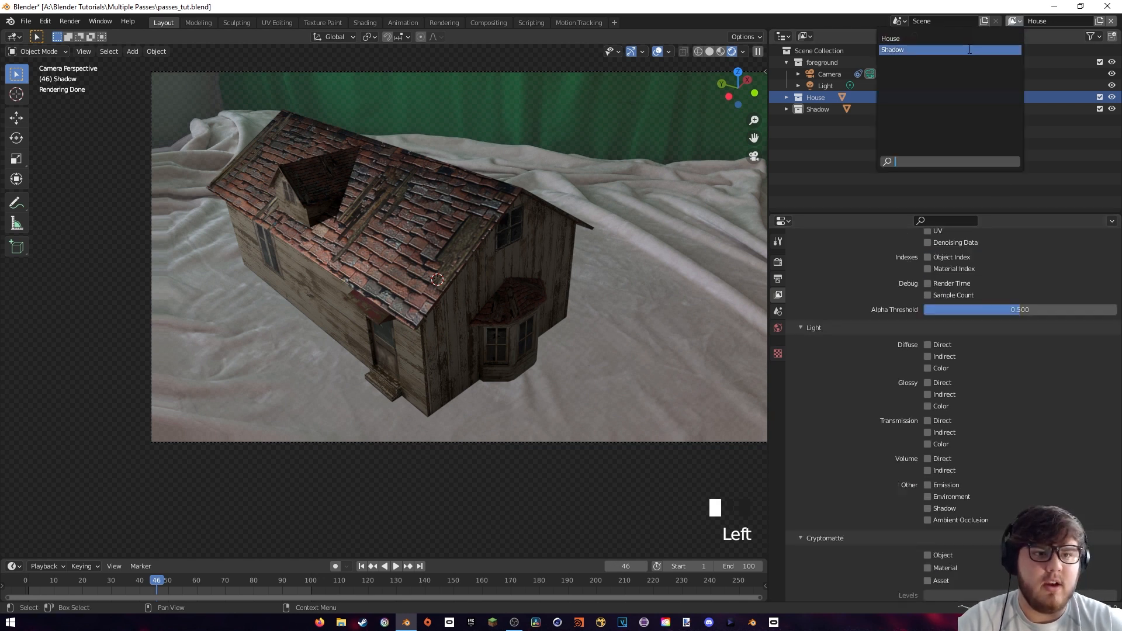
left_click(971, 49)
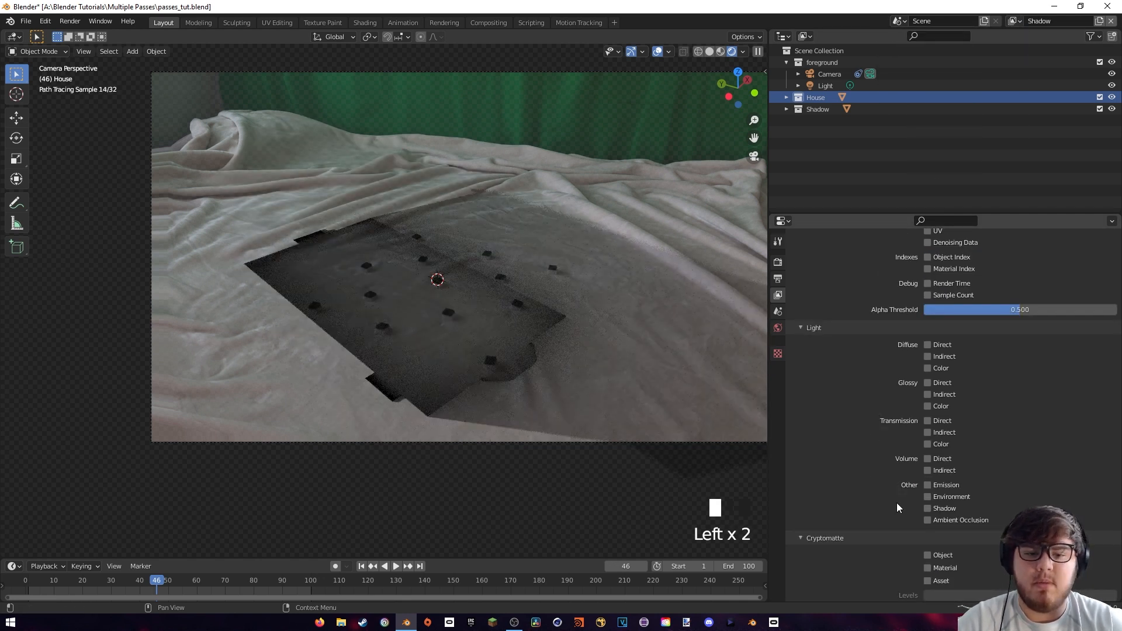
left_click(927, 520)
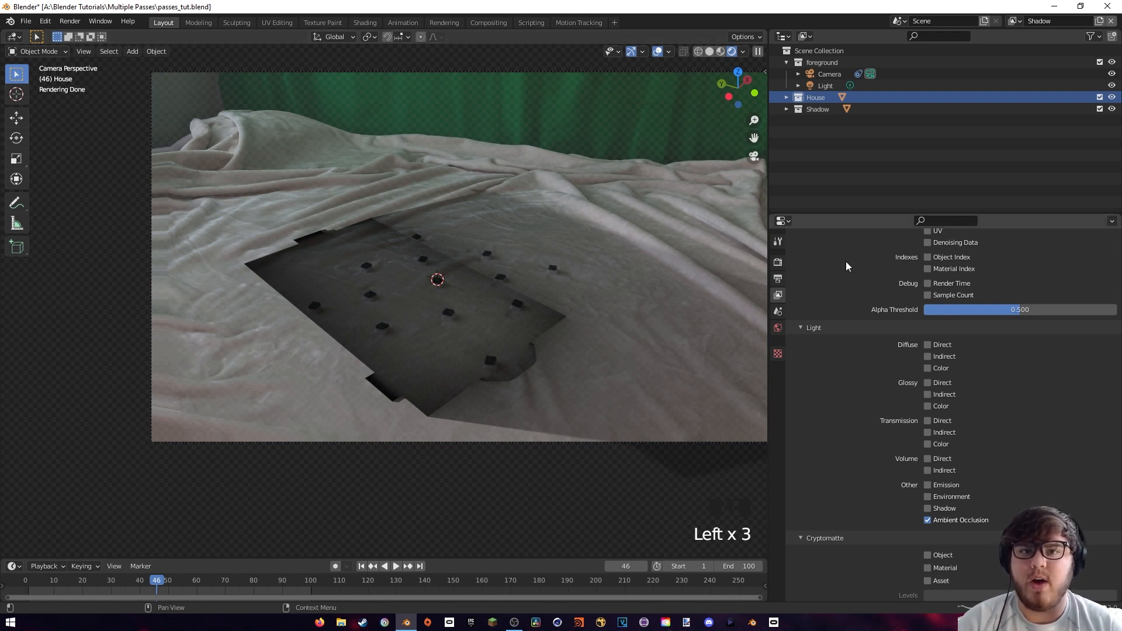
Delete the Movie Clip and Alpha Over nodes from the compositing node tree
left_click(492, 22)
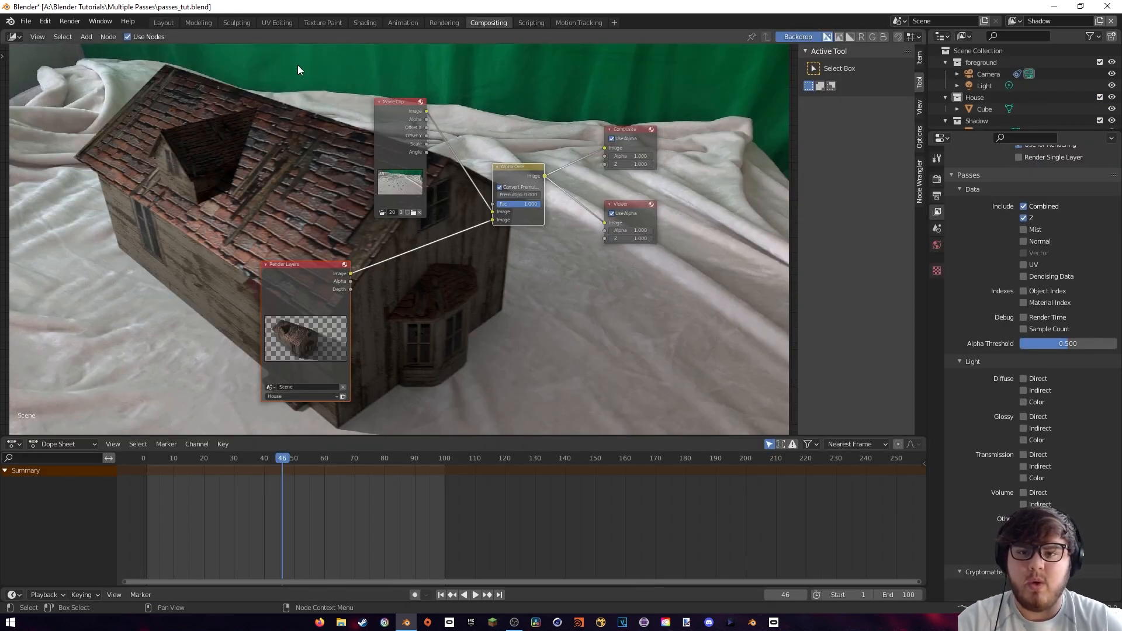
left_click_drag(298, 65, 535, 196)
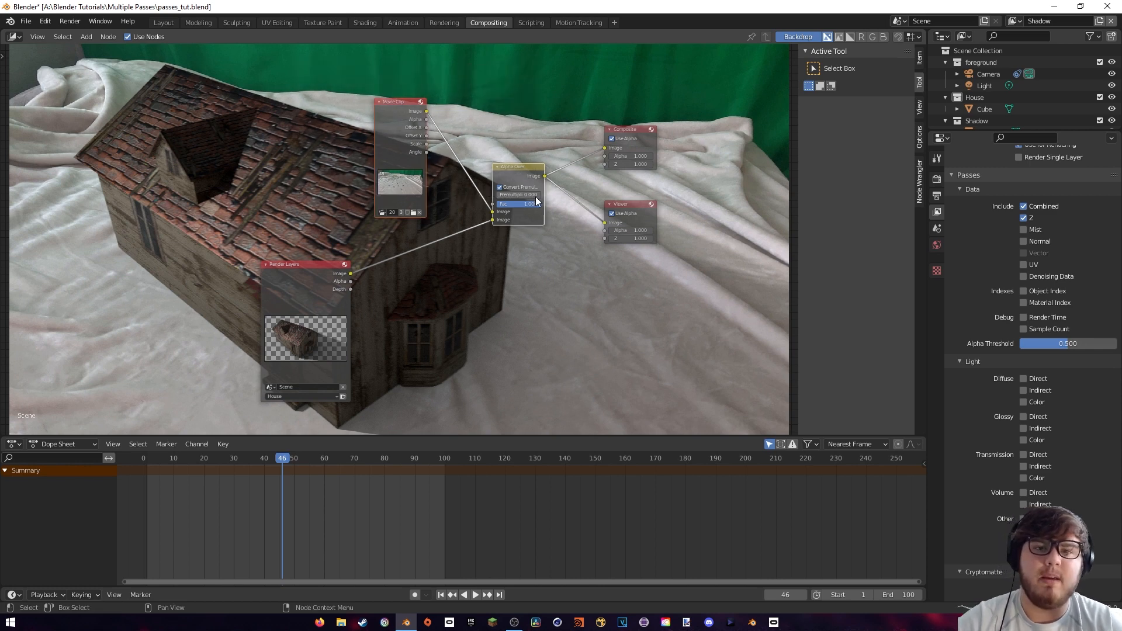
key("Delete")
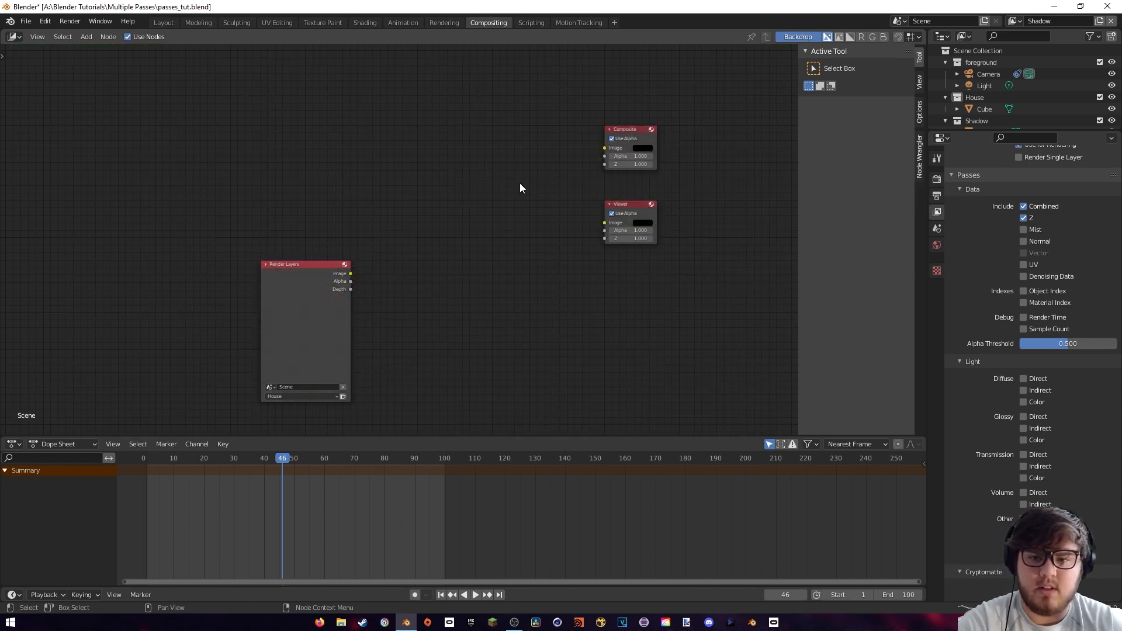
Connect the Render Layers image output to the Composite and Viewer nodes, using the House layer, and move the node closer to them
left_click_drag(350, 273, 604, 149)
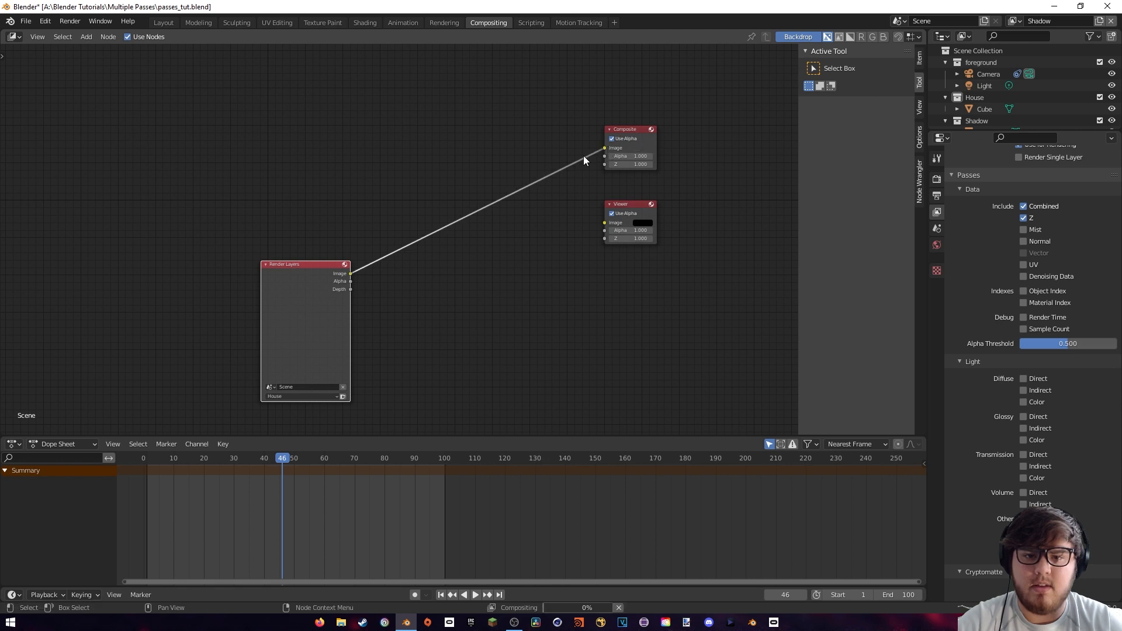
left_click_drag(350, 273, 605, 223)
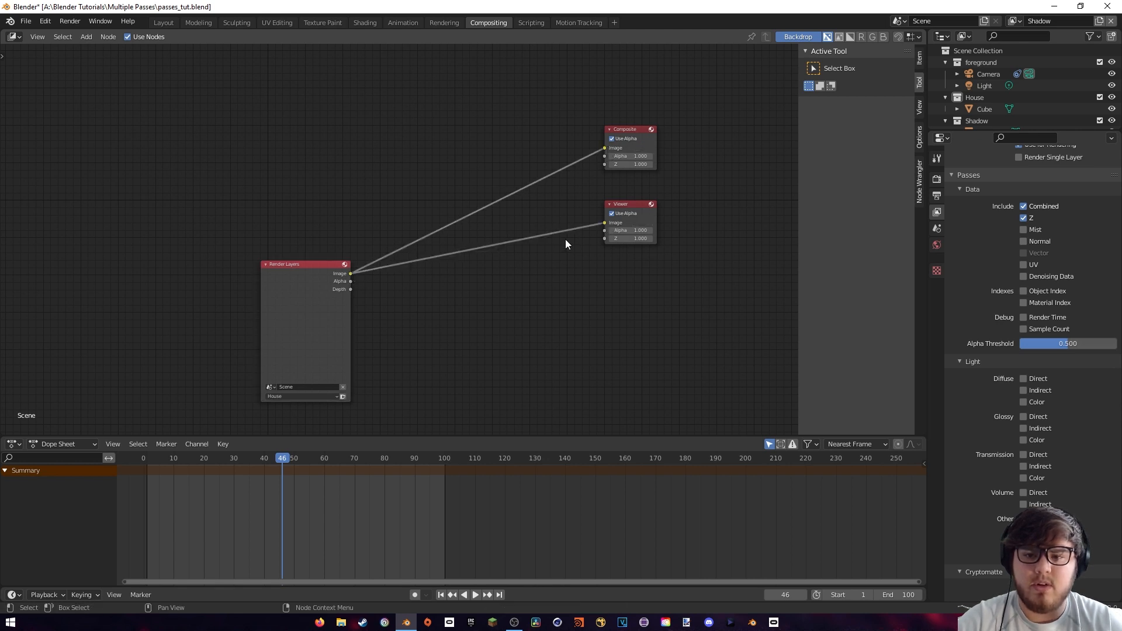
left_click_drag(342, 320, 423, 261)
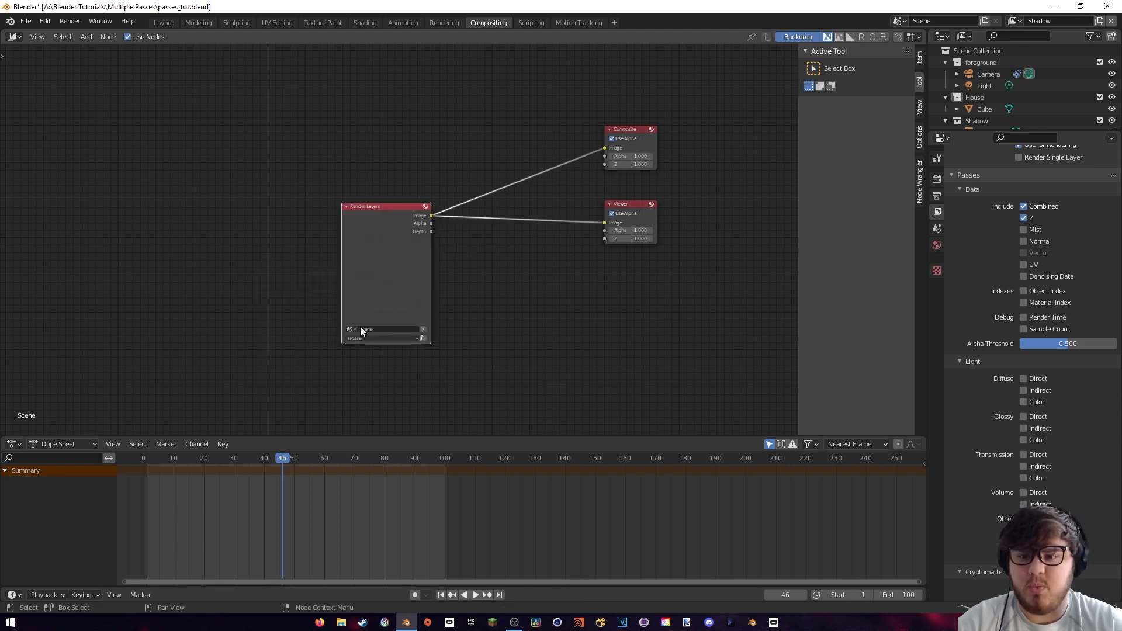
left_click(369, 338)
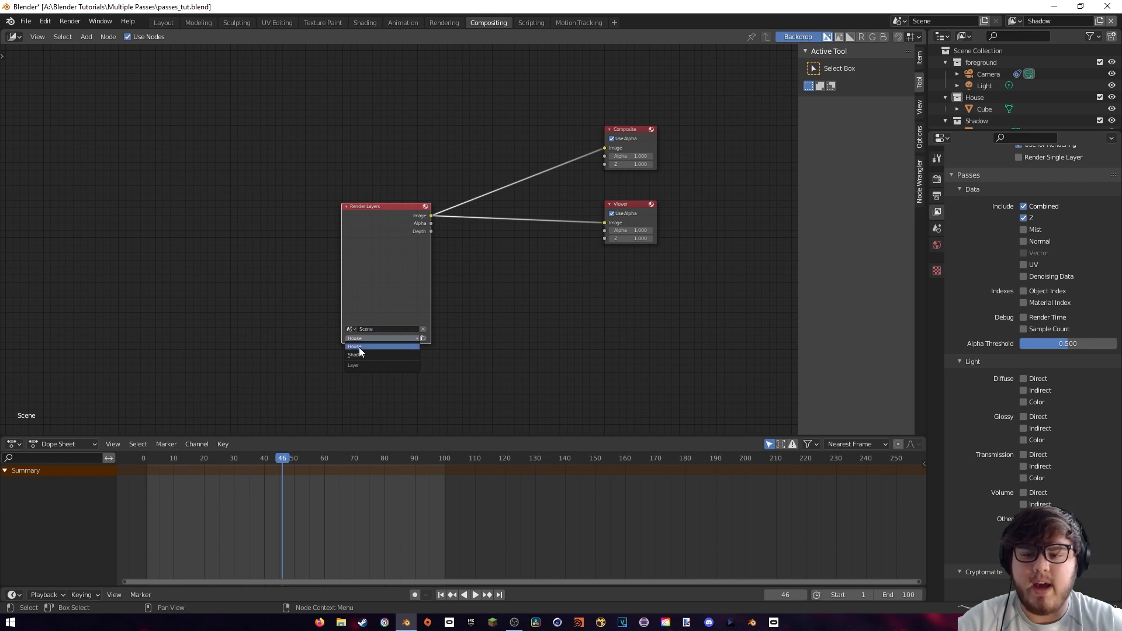
left_click(359, 347)
left_click_drag(376, 270, 405, 253)
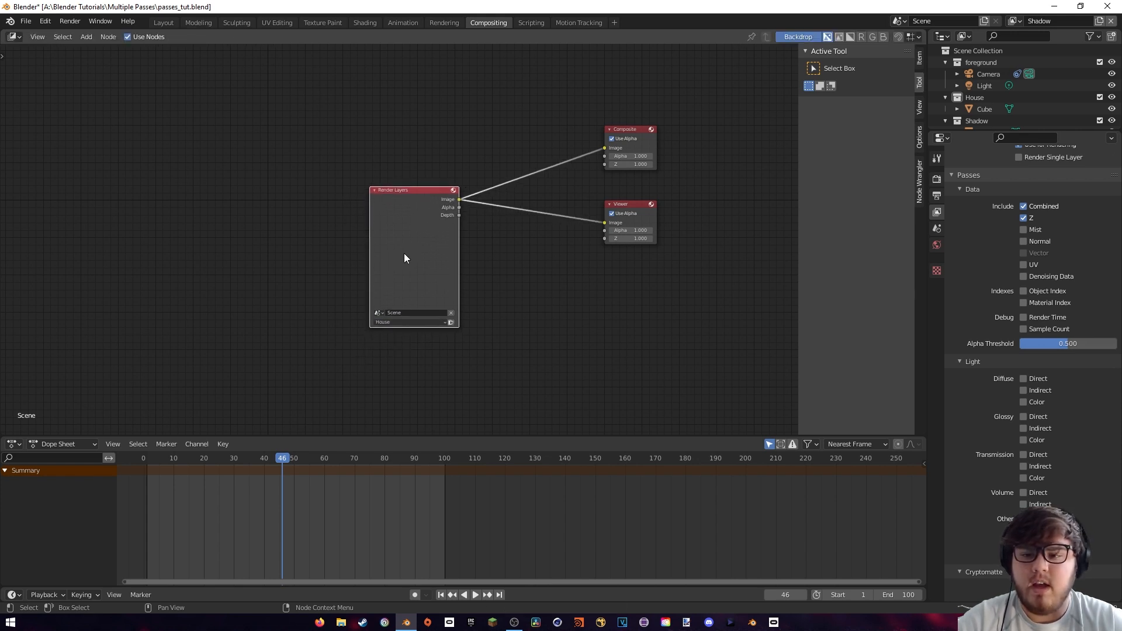
Go to frame 38 and render it as a still image
left_click(261, 458)
left_click(70, 21)
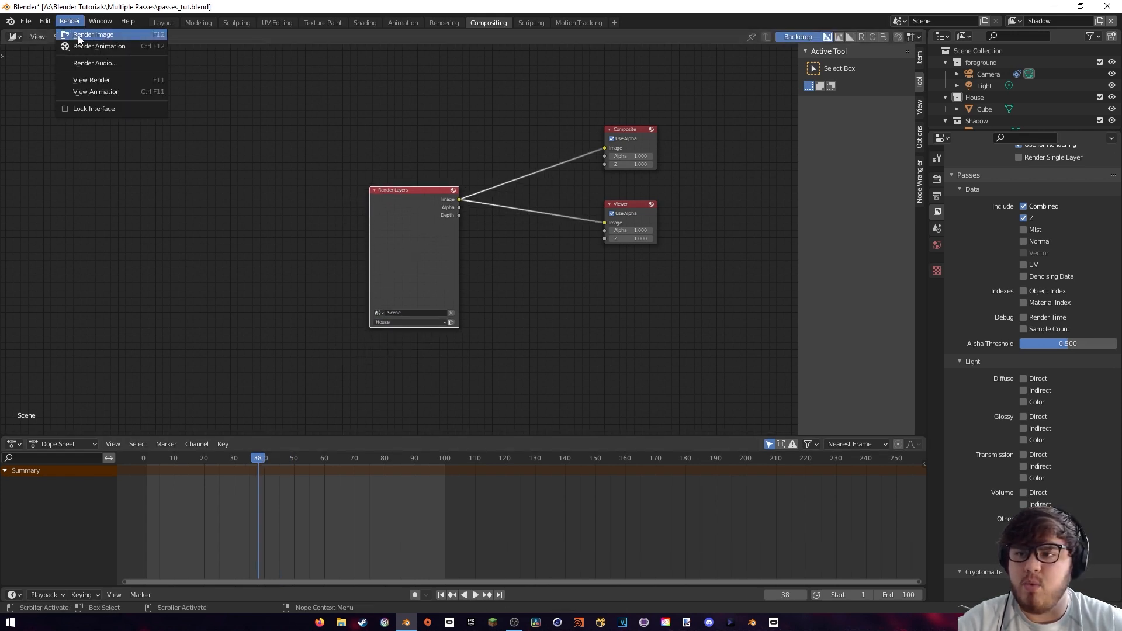
left_click(79, 35)
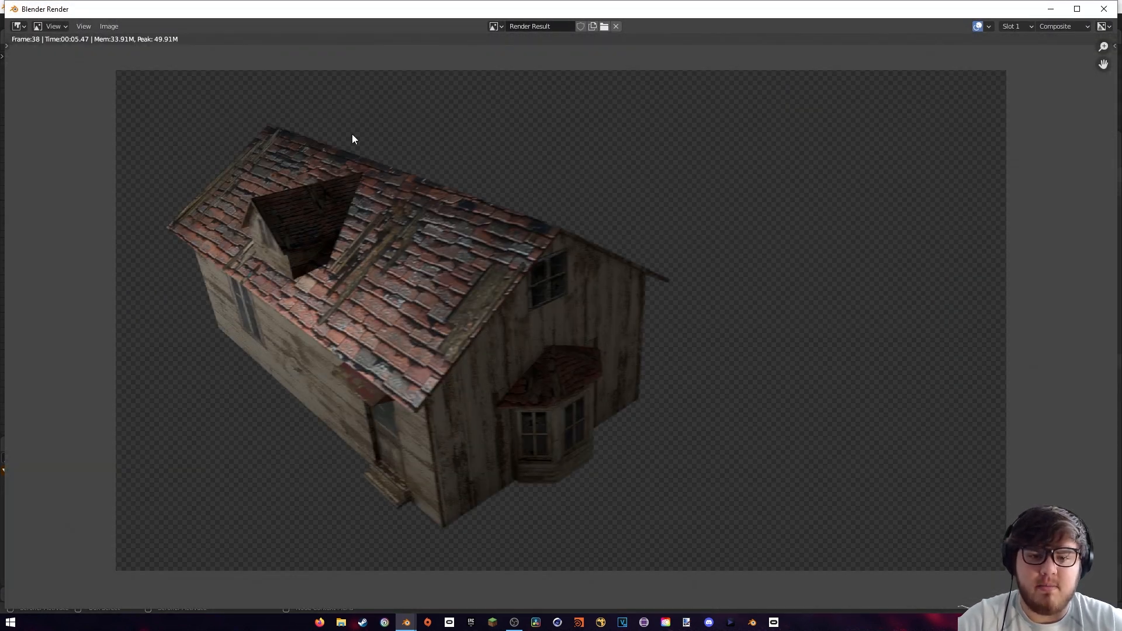
Close the render window, create a House folder in the Multiple Passes directory and set it as the render output path
left_click(1103, 9)
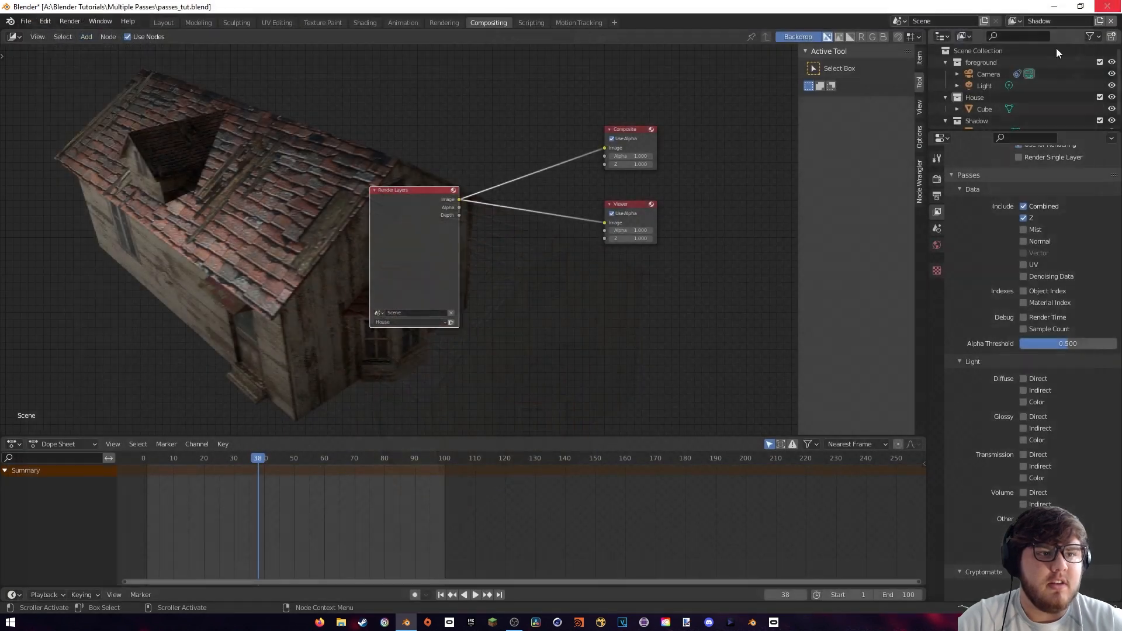
left_click(938, 195)
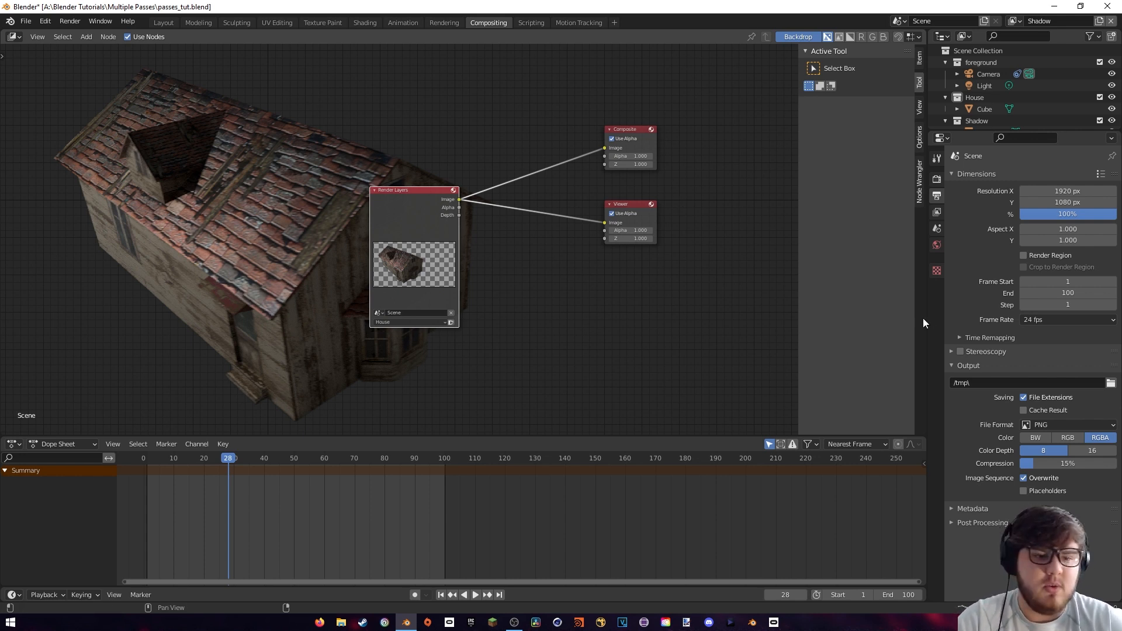
left_click(1110, 383)
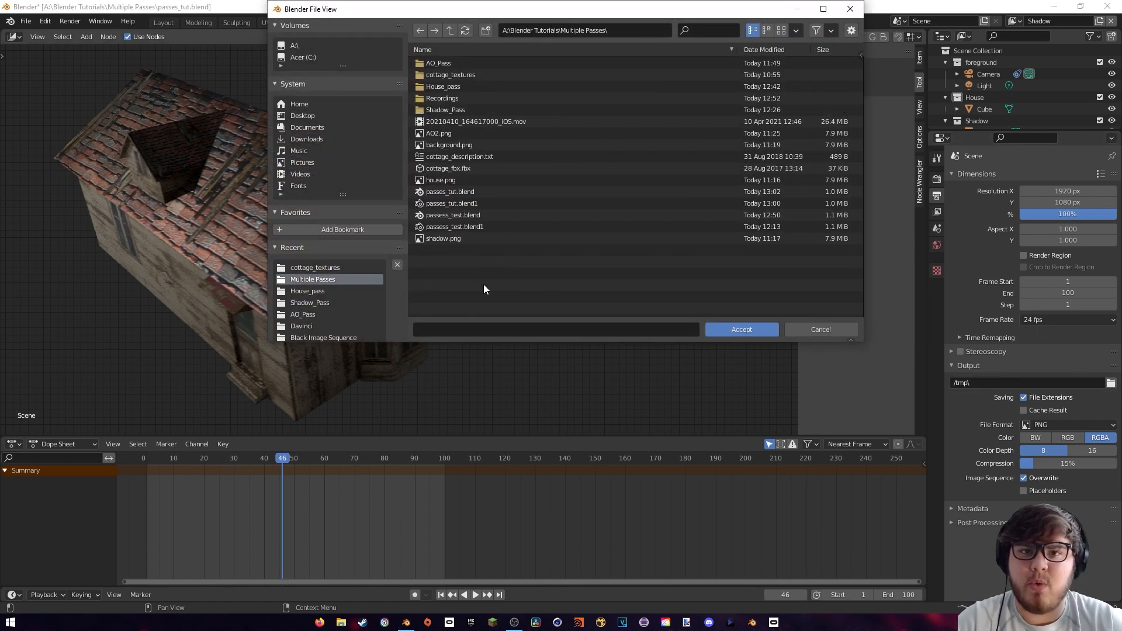
right_click(479, 278)
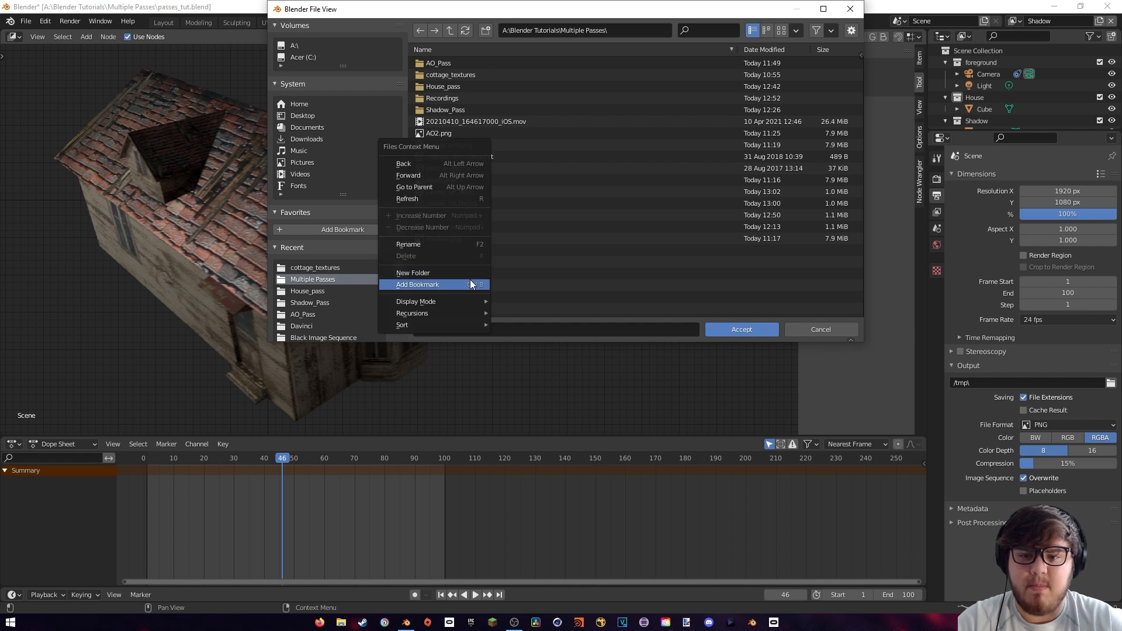
left_click(450, 271)
type("House")
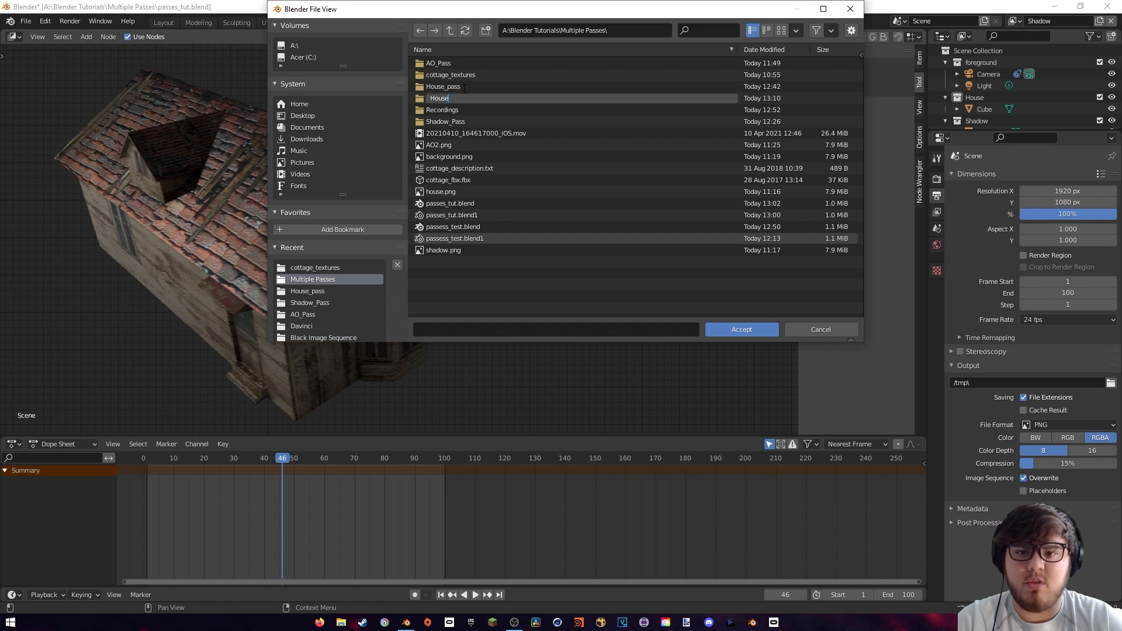
left_click(483, 305)
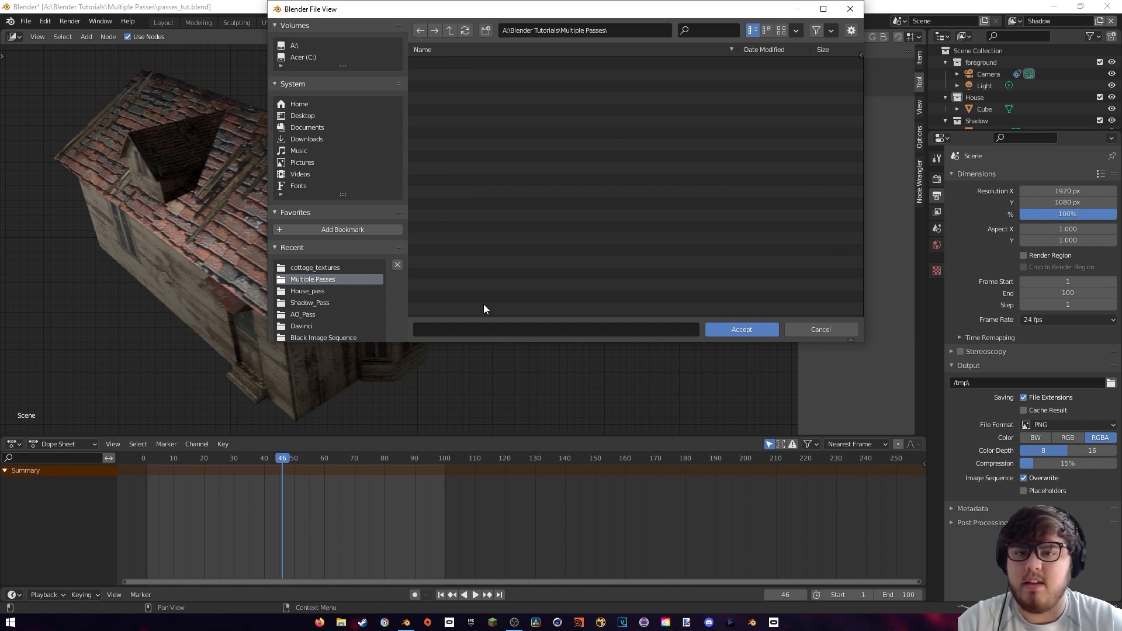
double_click(439, 89)
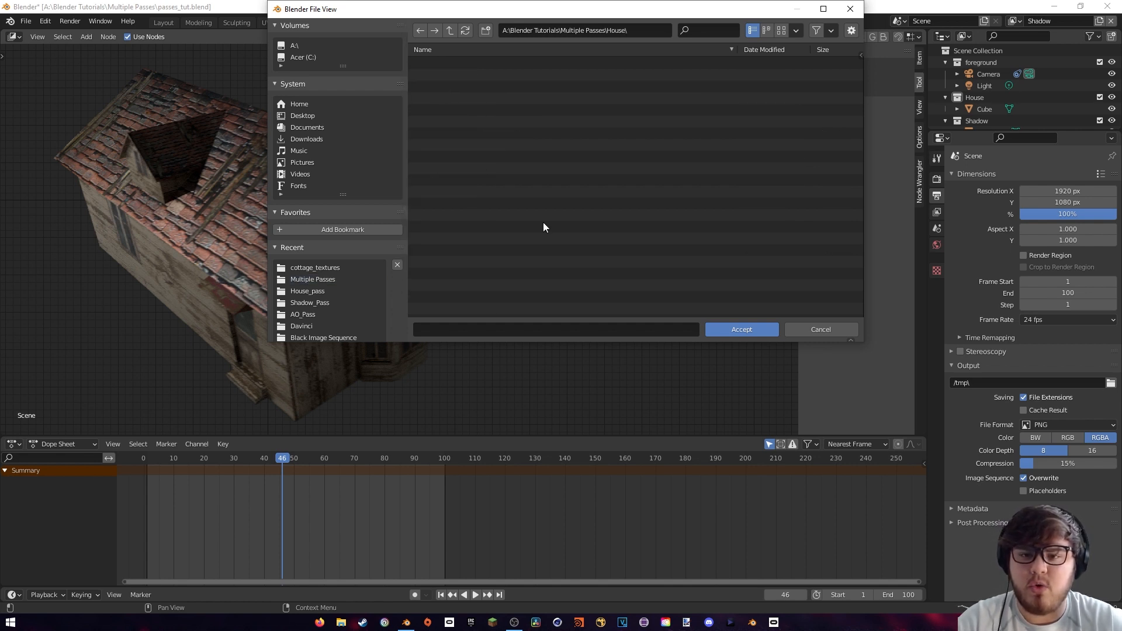
left_click(746, 331)
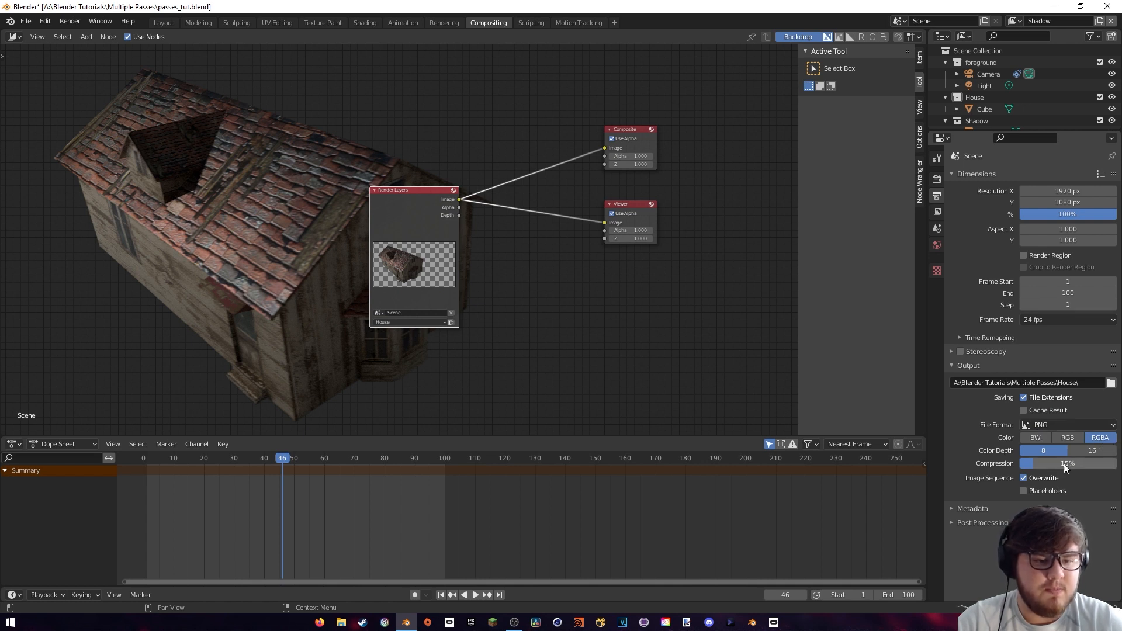
Set the PNG output compression to 0%
left_click_drag(1063, 464, 1028, 464)
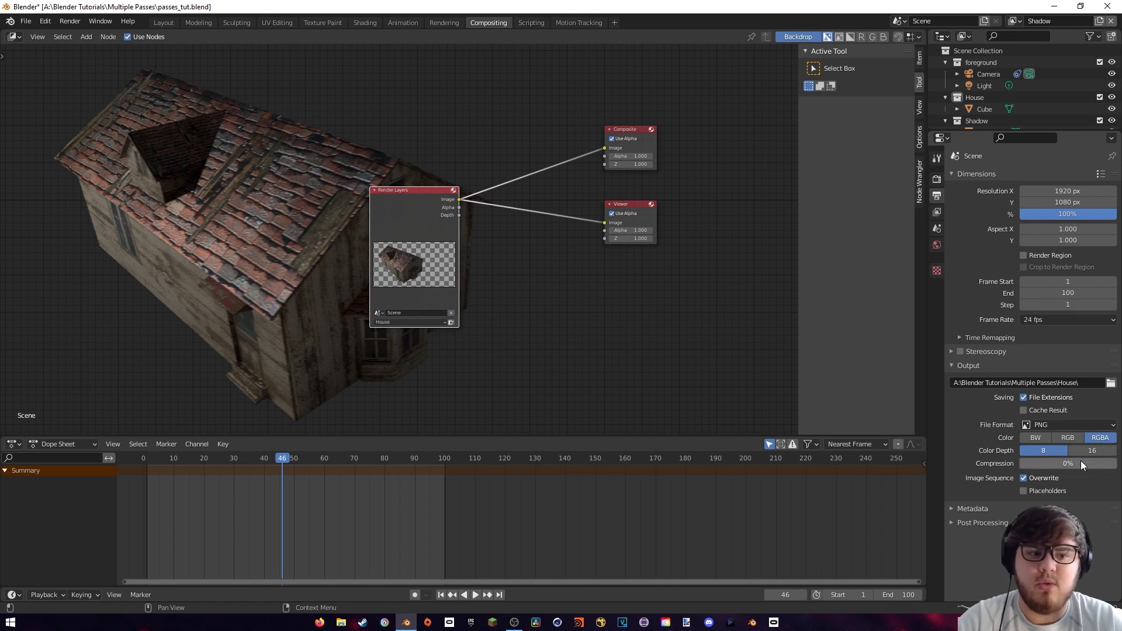
left_click_drag(254, 456, 152, 458)
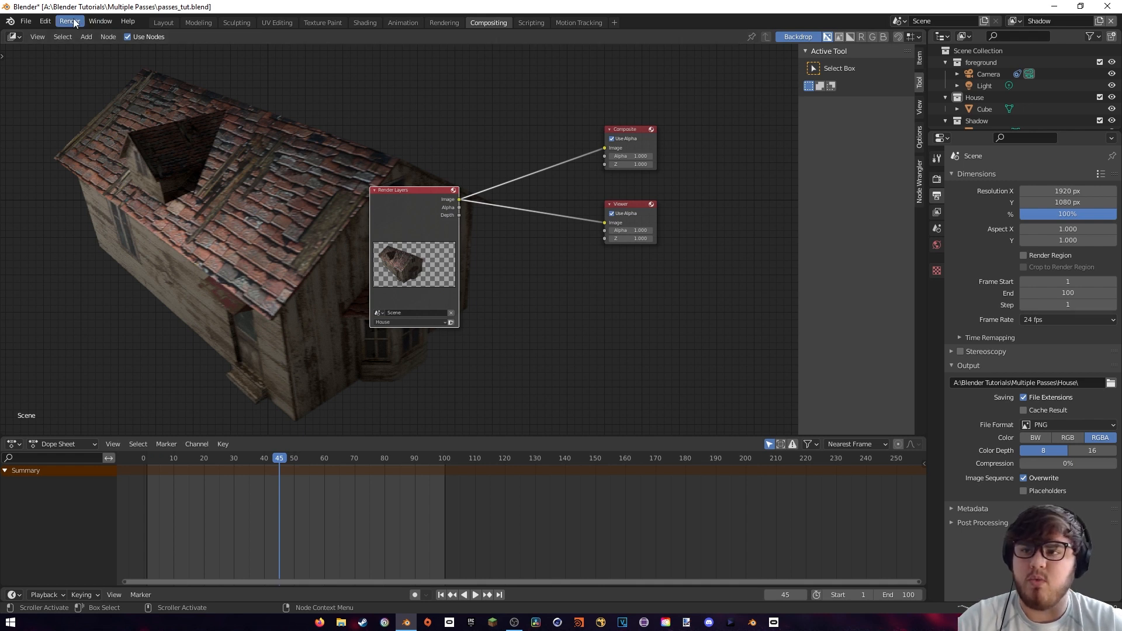
left_click(70, 21)
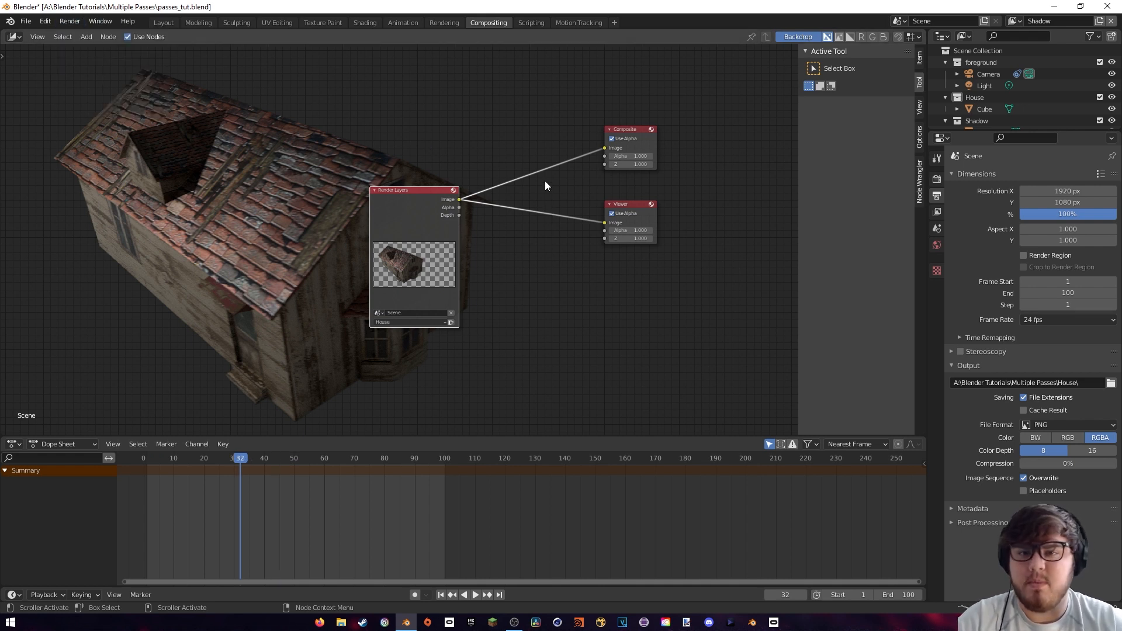
Switch the Render Layers node to the Shadow view layer and move it slightly away from the output nodes
left_click(420, 322)
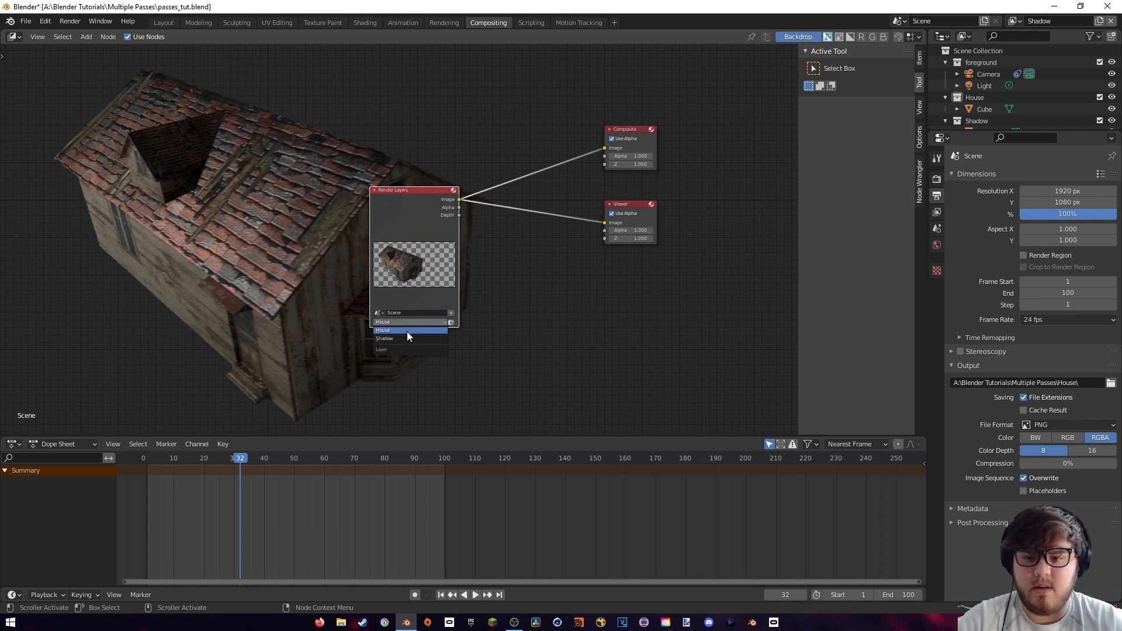
left_click(403, 339)
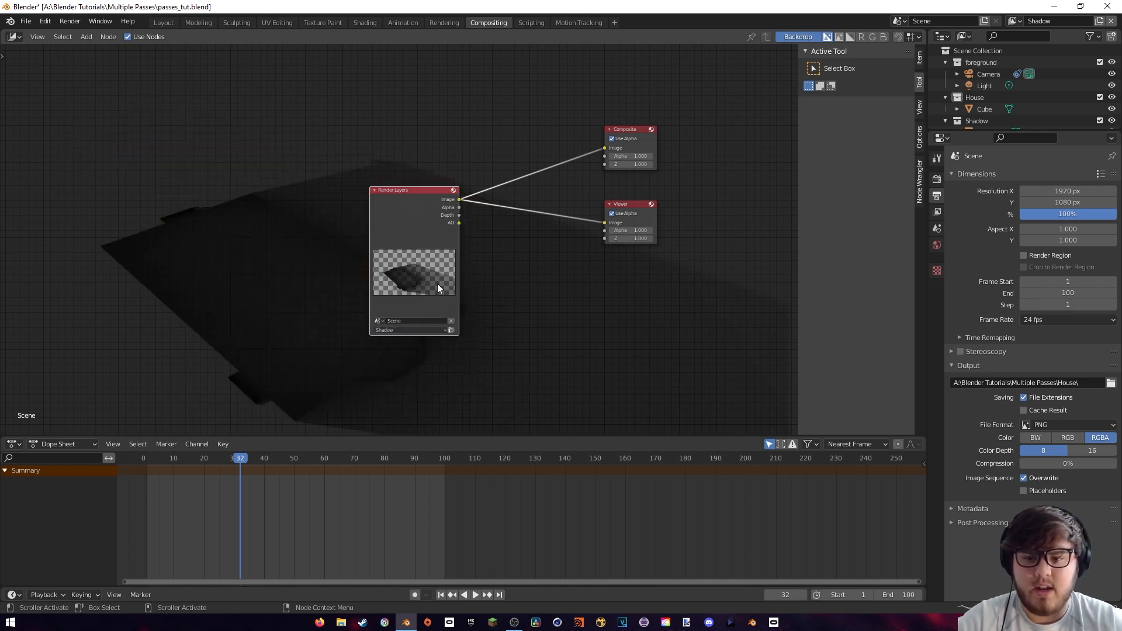
left_click_drag(427, 234, 402, 236)
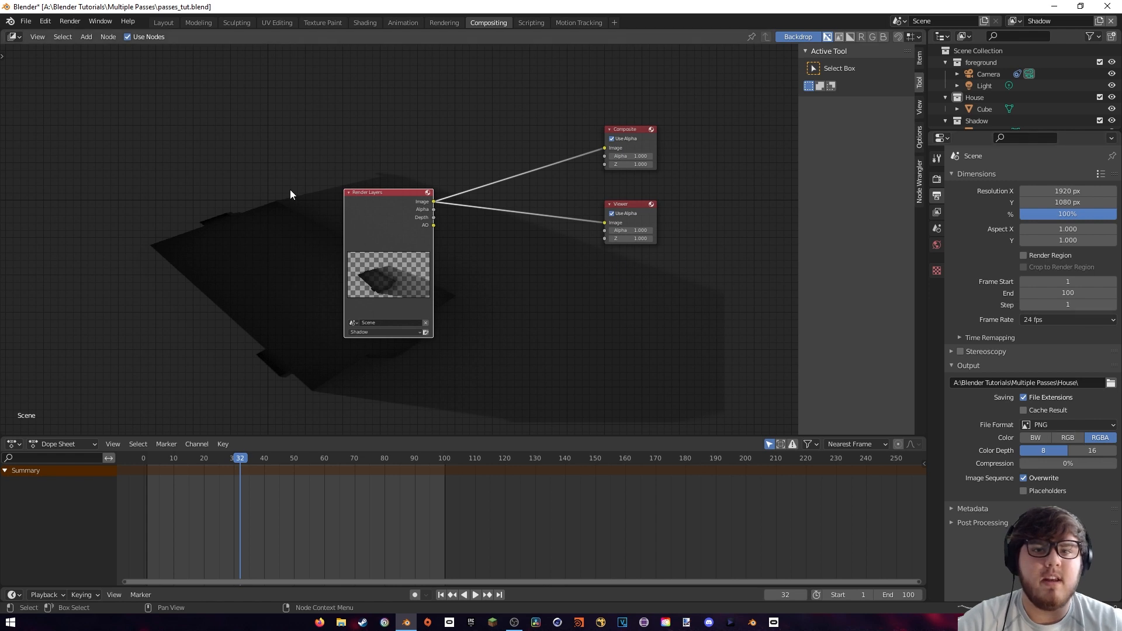
Connect the Render Layers AO output to the Viewer node and move Render Layers up beside the output nodes
left_click(78, 23)
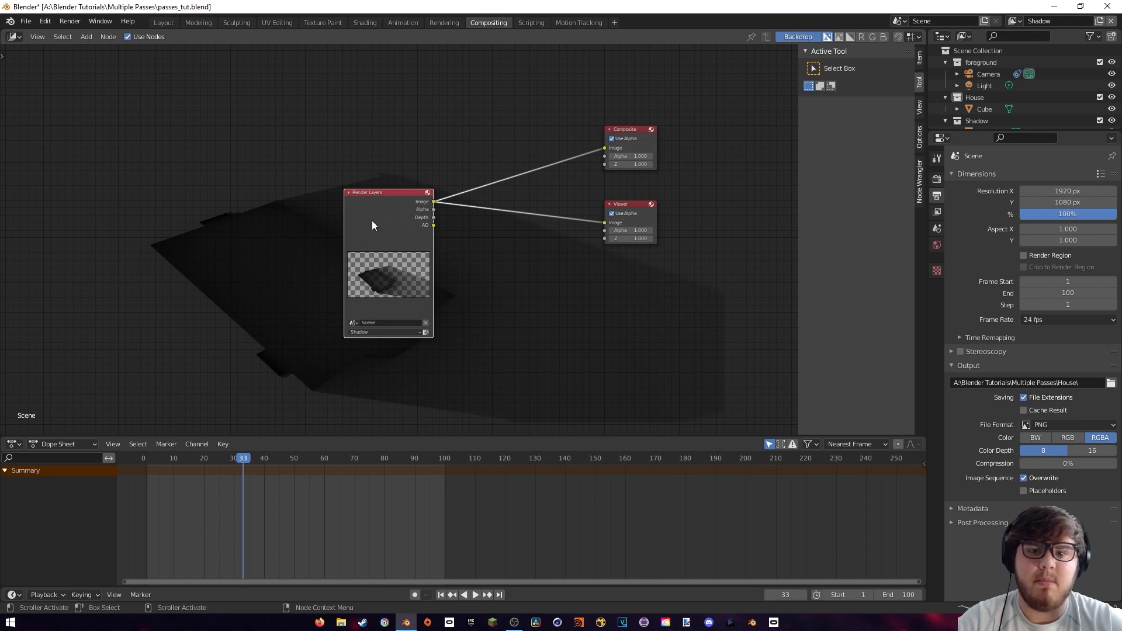
left_click(399, 206, "ctrl+shift")
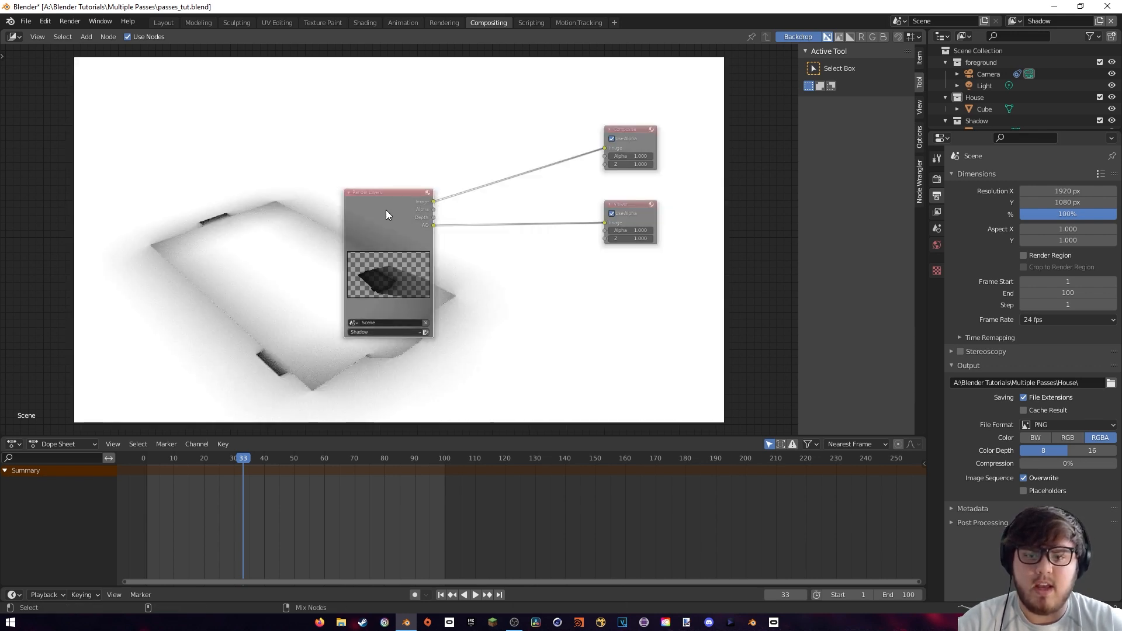
left_click_drag(391, 208, 508, 120)
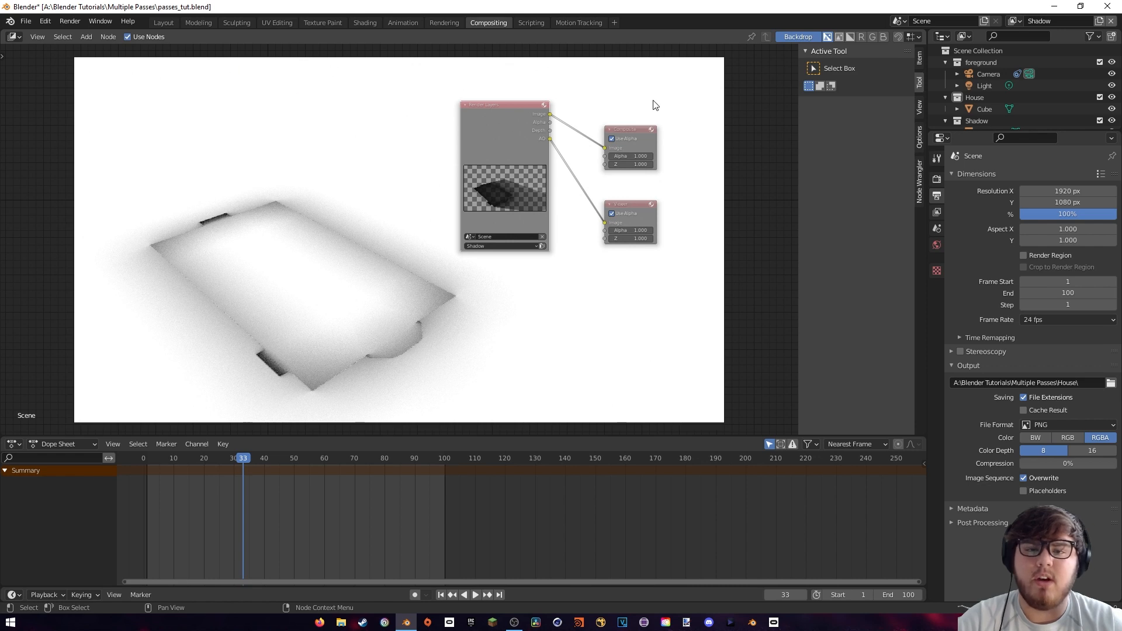
In the Layout workspace, select the ground plane and display the viewport in solid shading
left_click(163, 22)
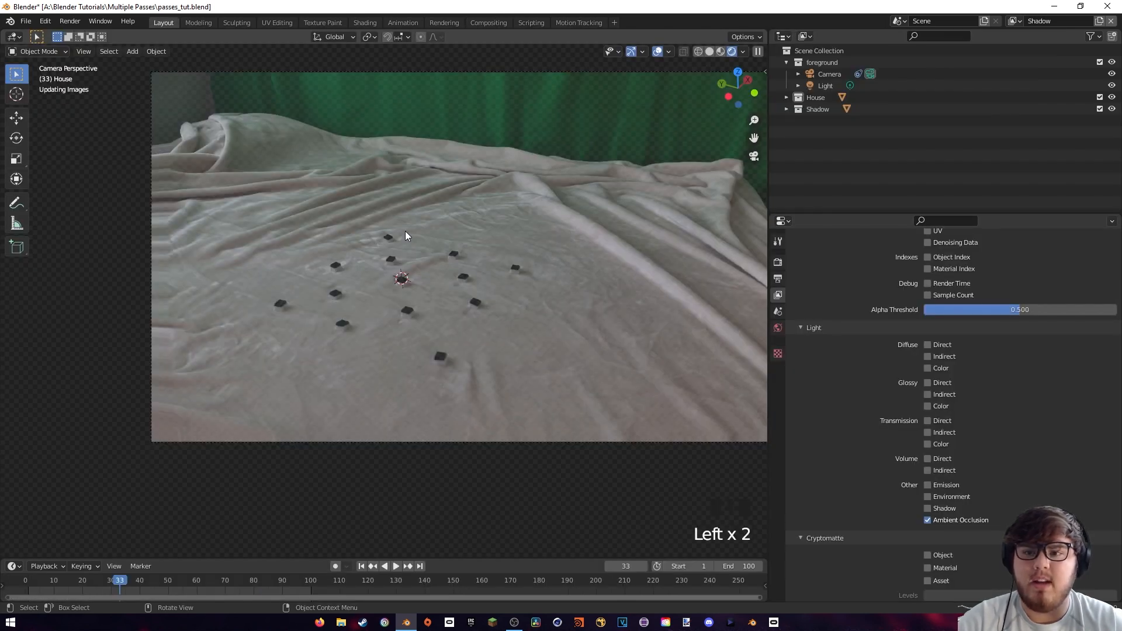
left_click(411, 229)
key("z")
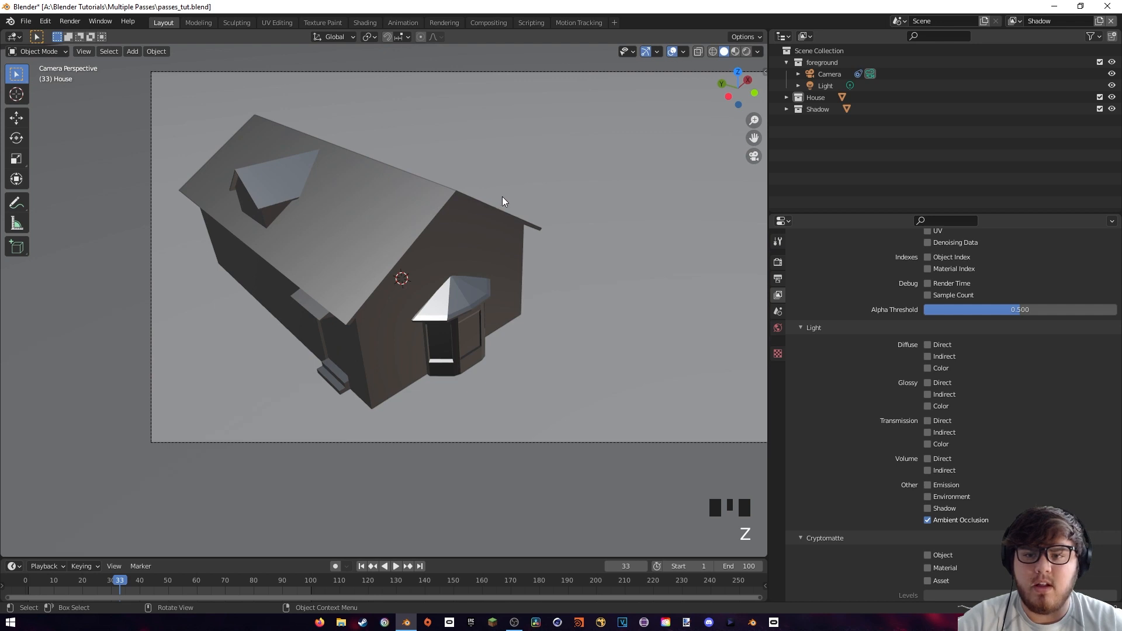
left_click(496, 142)
scroll(547, 196, "down", 4)
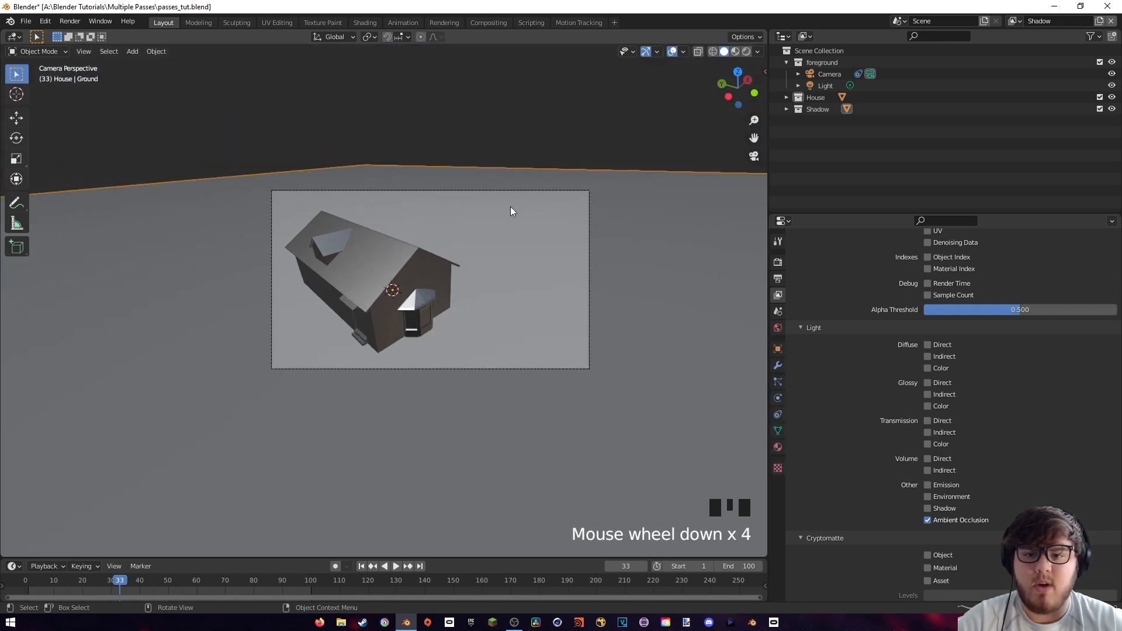
scroll(518, 159, "down", 1)
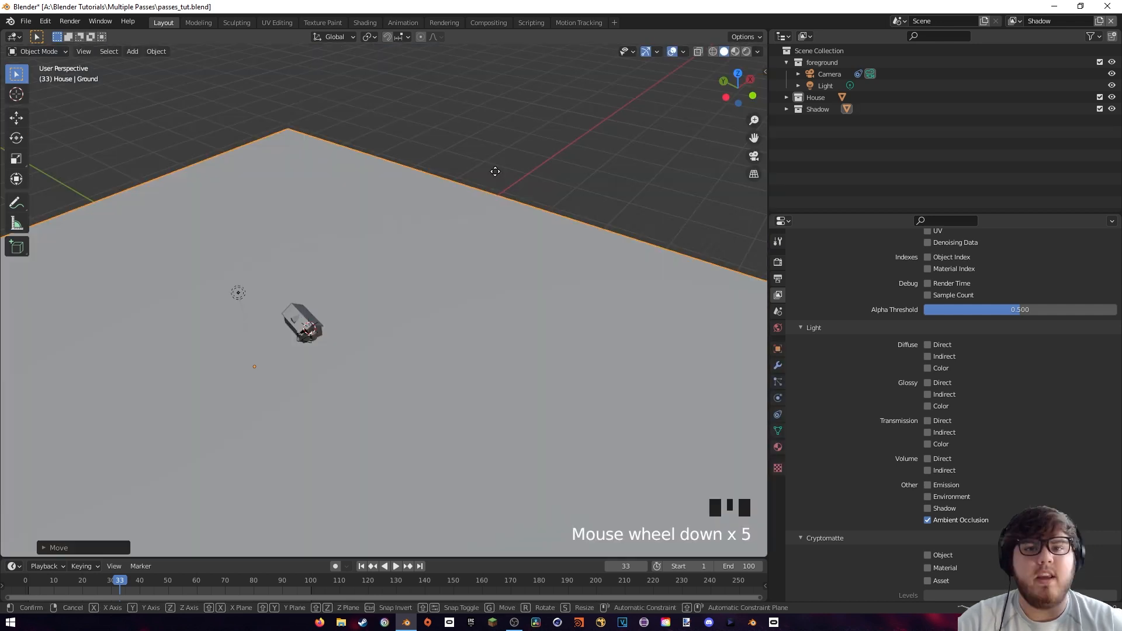
Try moving the ground plane so its far edge falls inside the camera frame, and render the image
key("g")
left_click(271, 345)
key("KP_0")
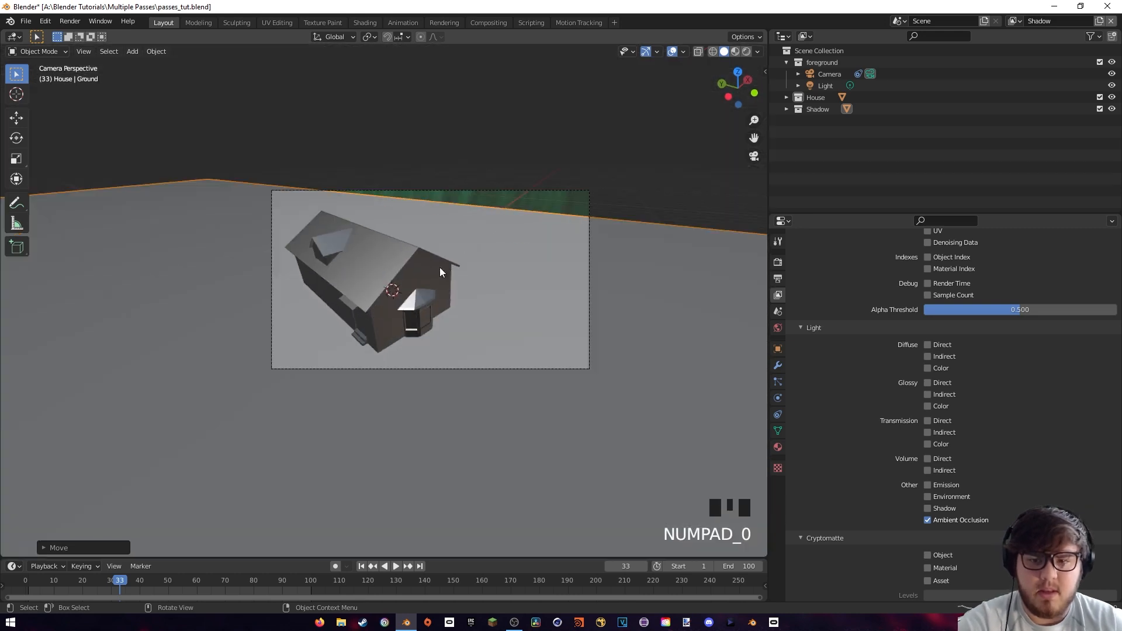
left_click(70, 21)
left_click(87, 34)
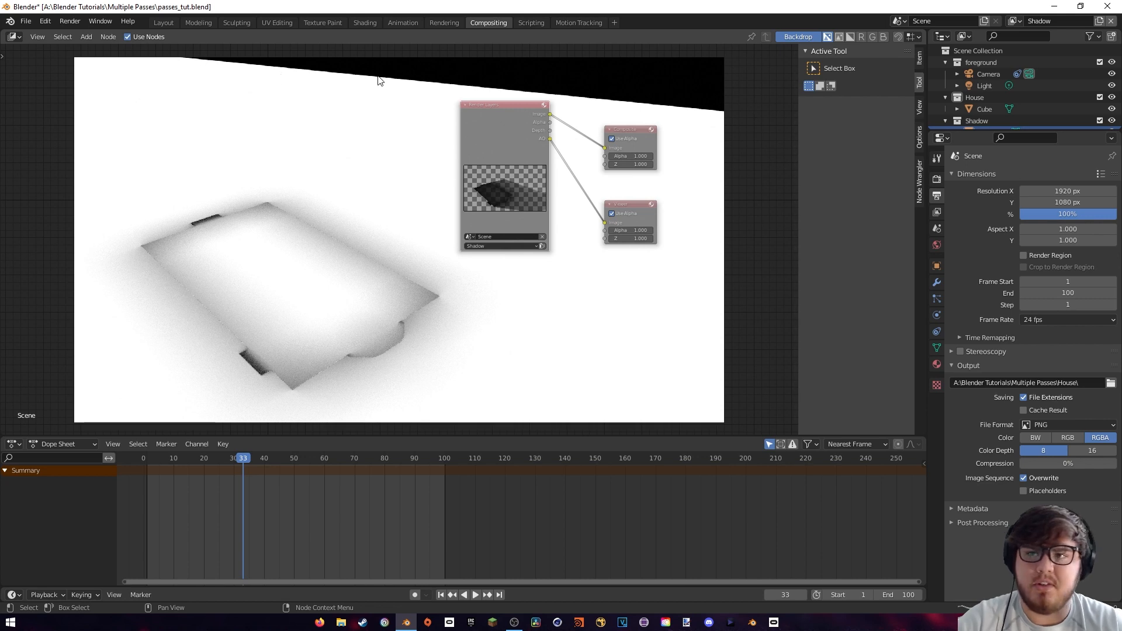
Undo the ground plane move
left_click(164, 18)
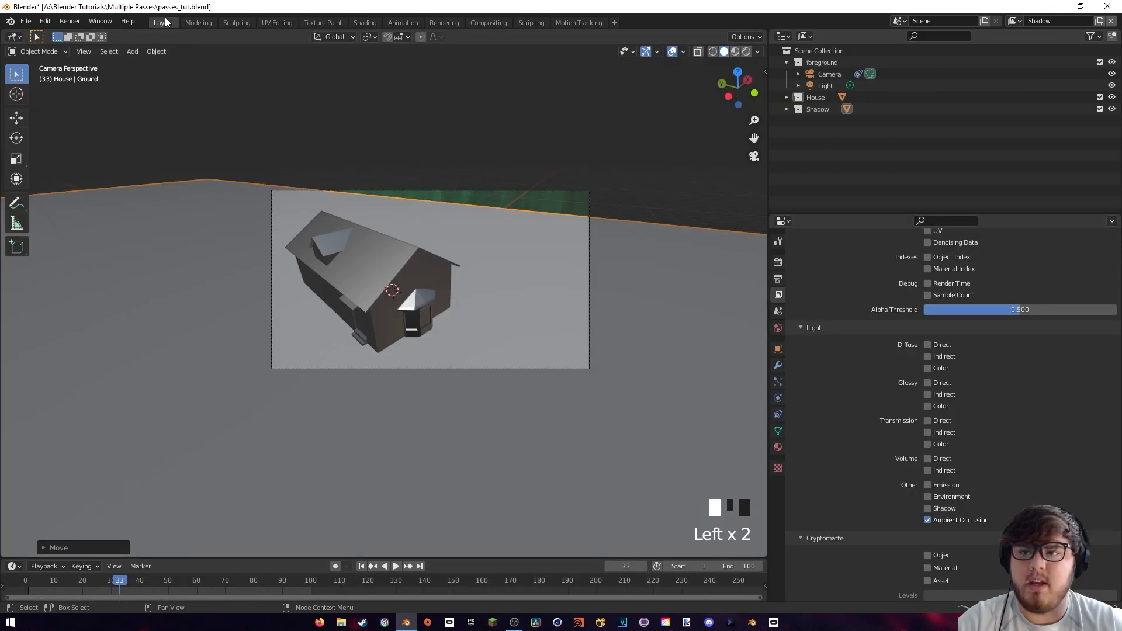
key("ctrl+z")
key("ctrl+z")
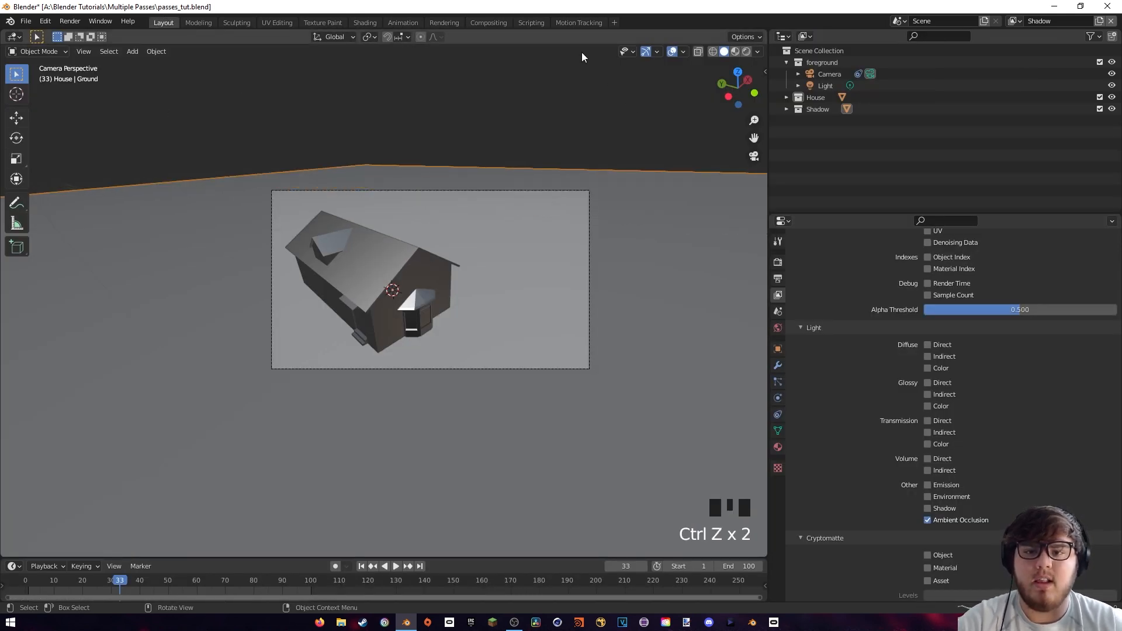
In the compositor, connect the AO output to the Composite node as well and move Render Layers away from the output nodes
left_click(488, 25)
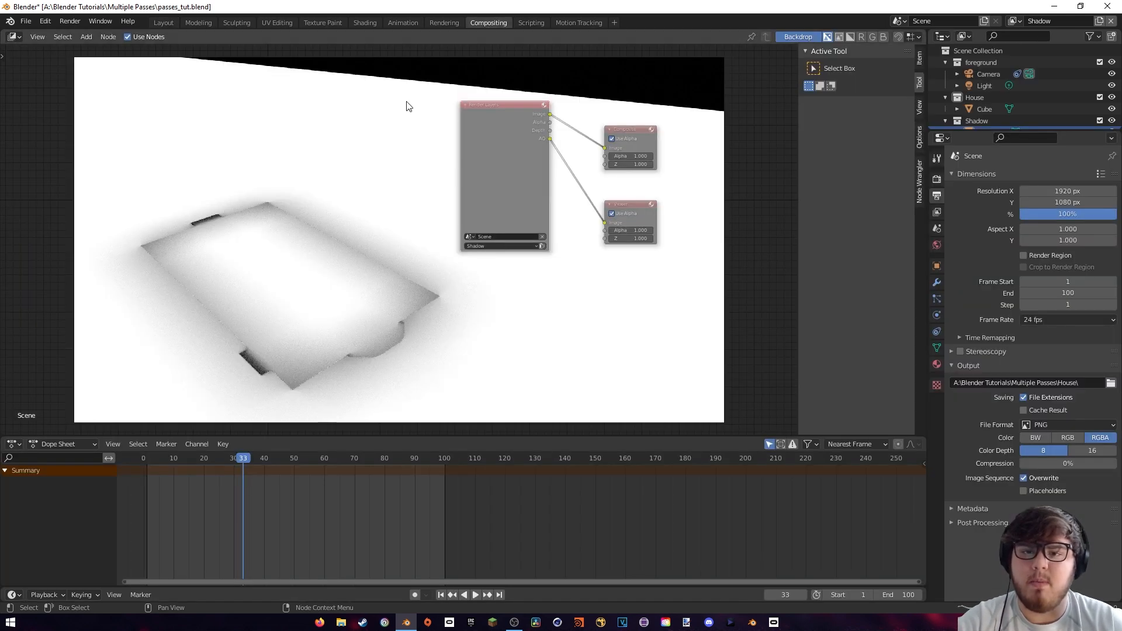
left_click_drag(524, 152, 605, 148)
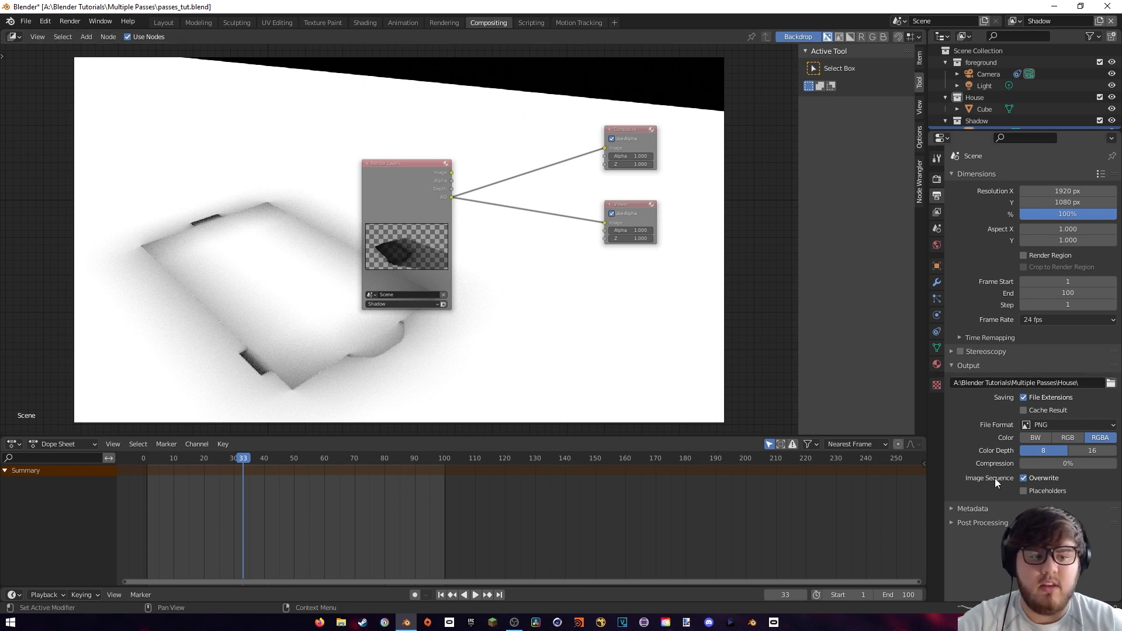
left_click(70, 21)
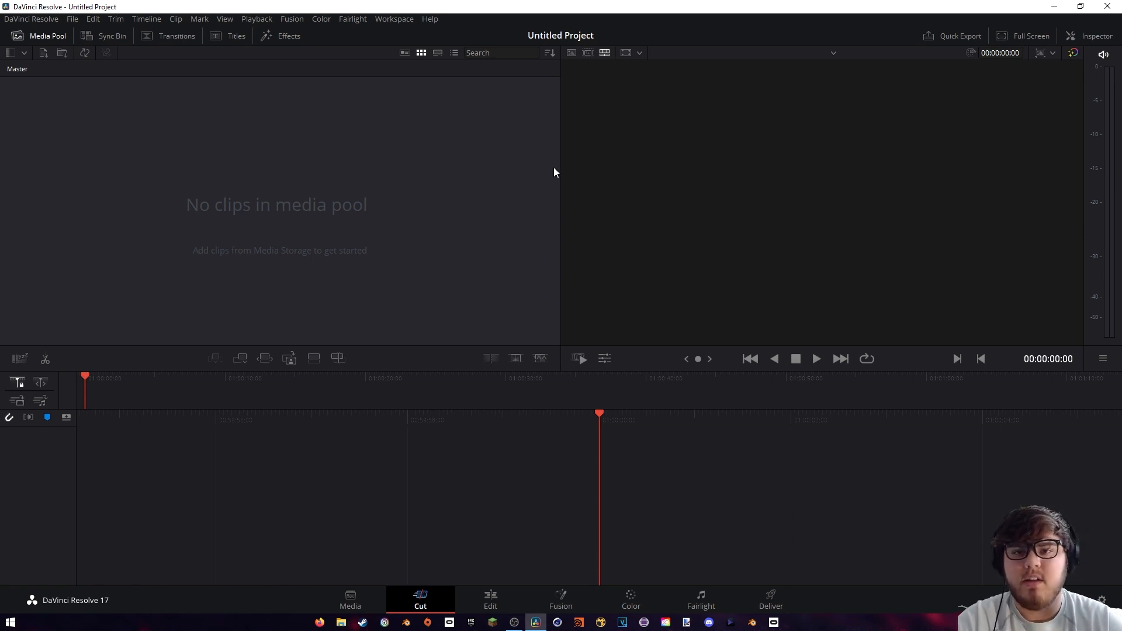
On DaVinci Resolve's Edit page, import all PNG frames from the House_pass folder into the media pool as an image sequence
left_click(494, 599)
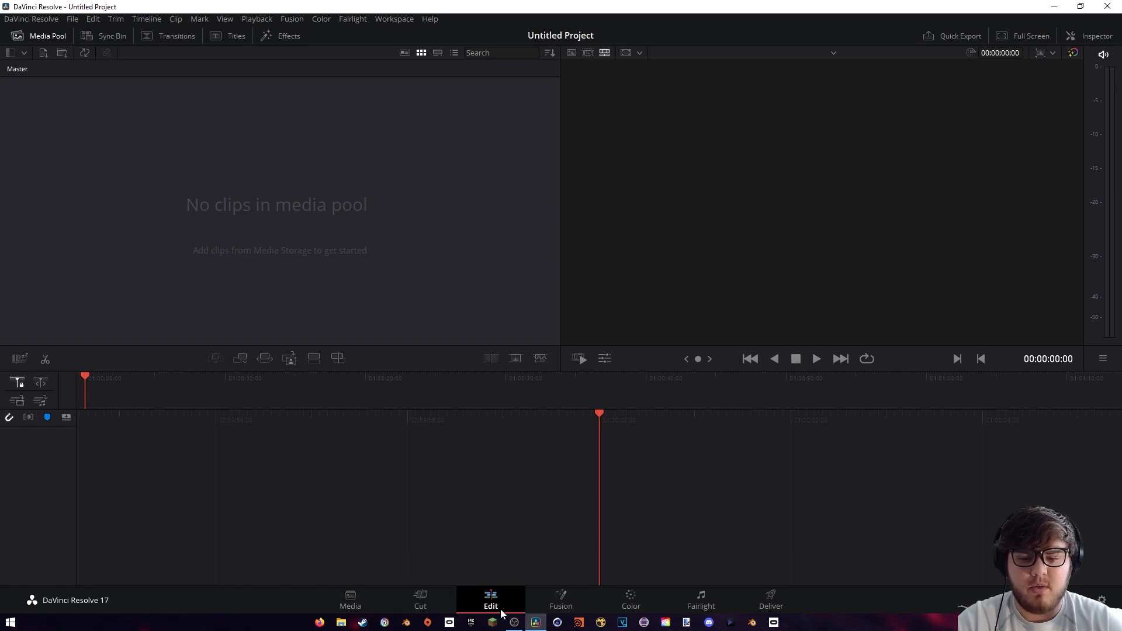
right_click(177, 215)
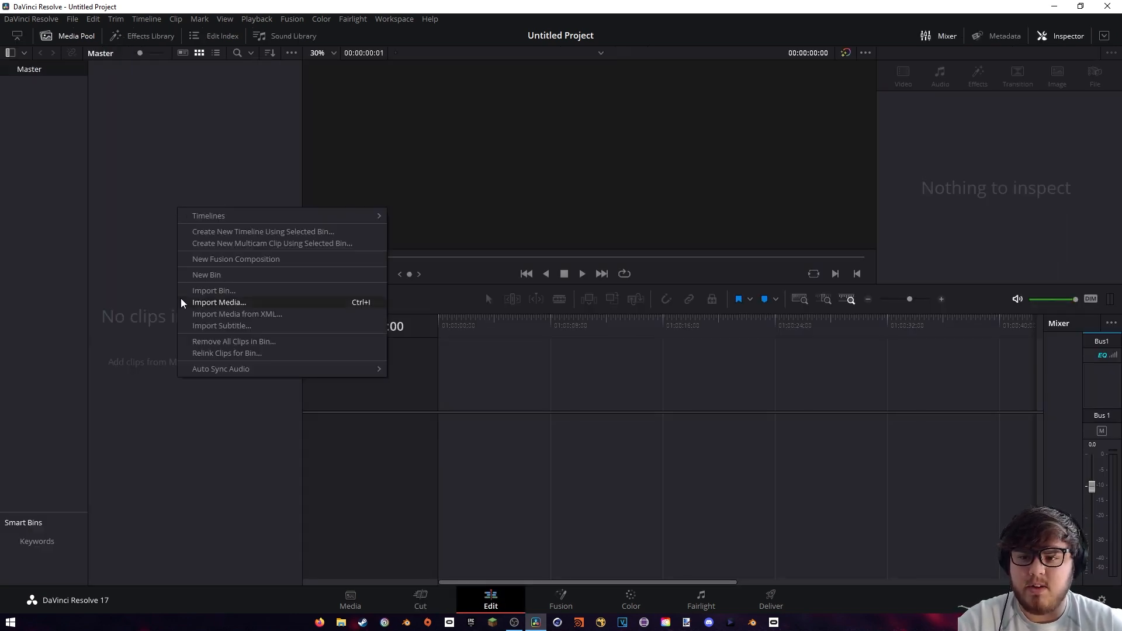
left_click(217, 302)
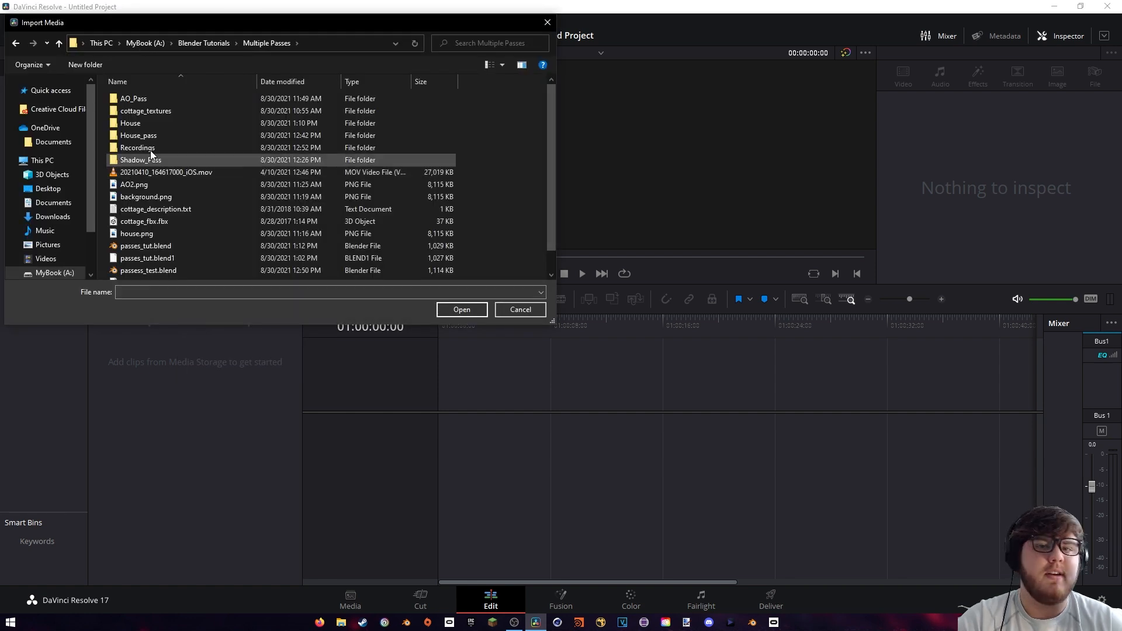
double_click(154, 136)
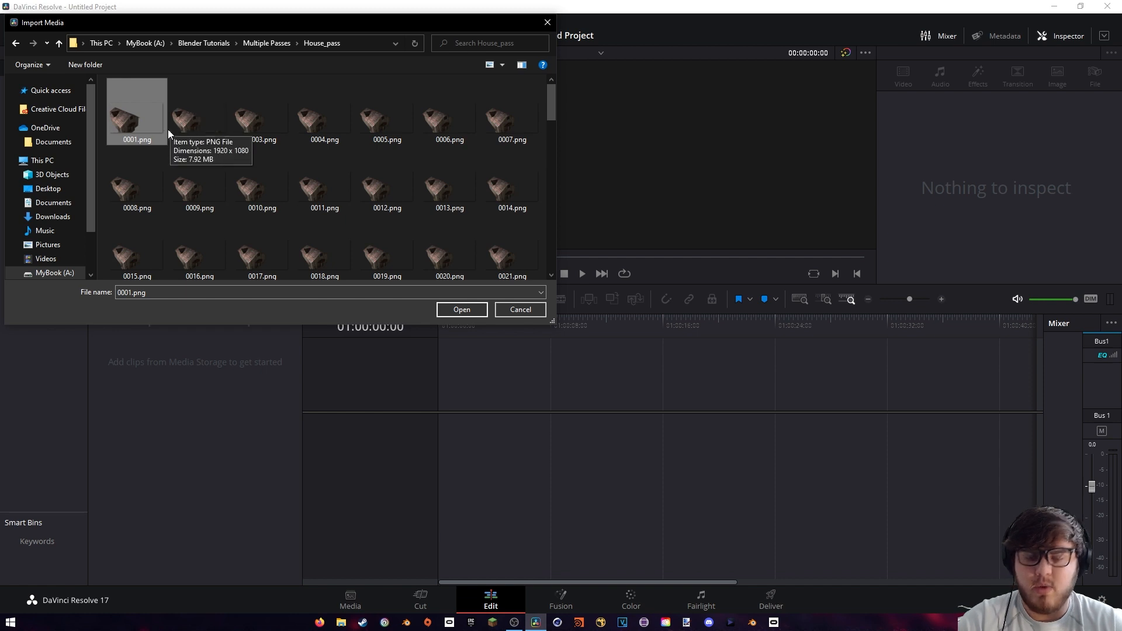
key("ctrl+a")
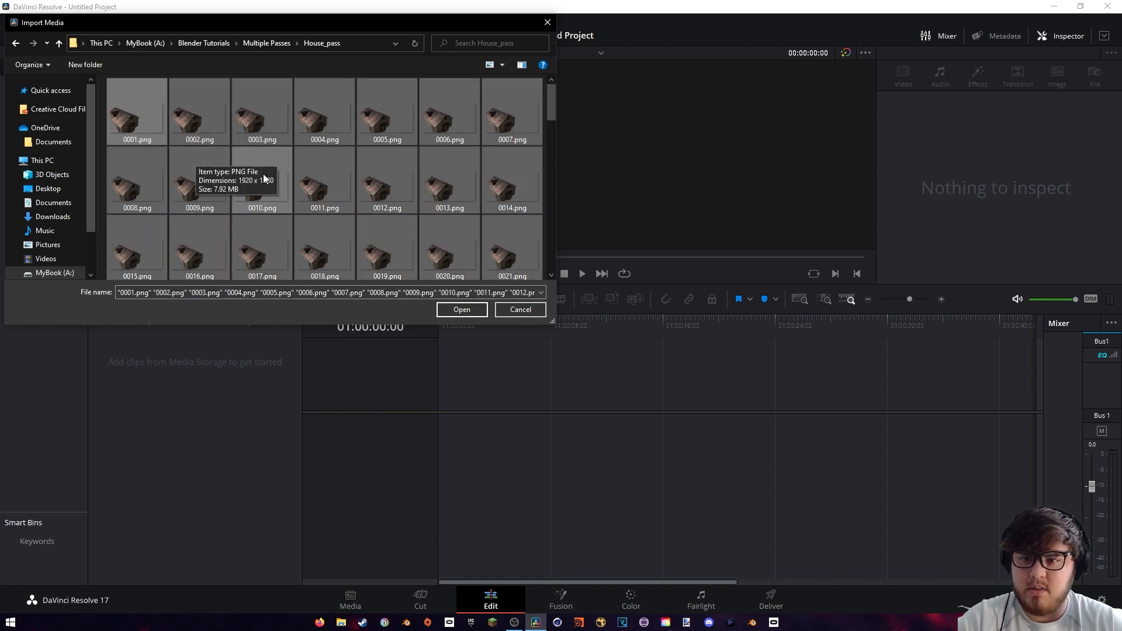
left_click(461, 310)
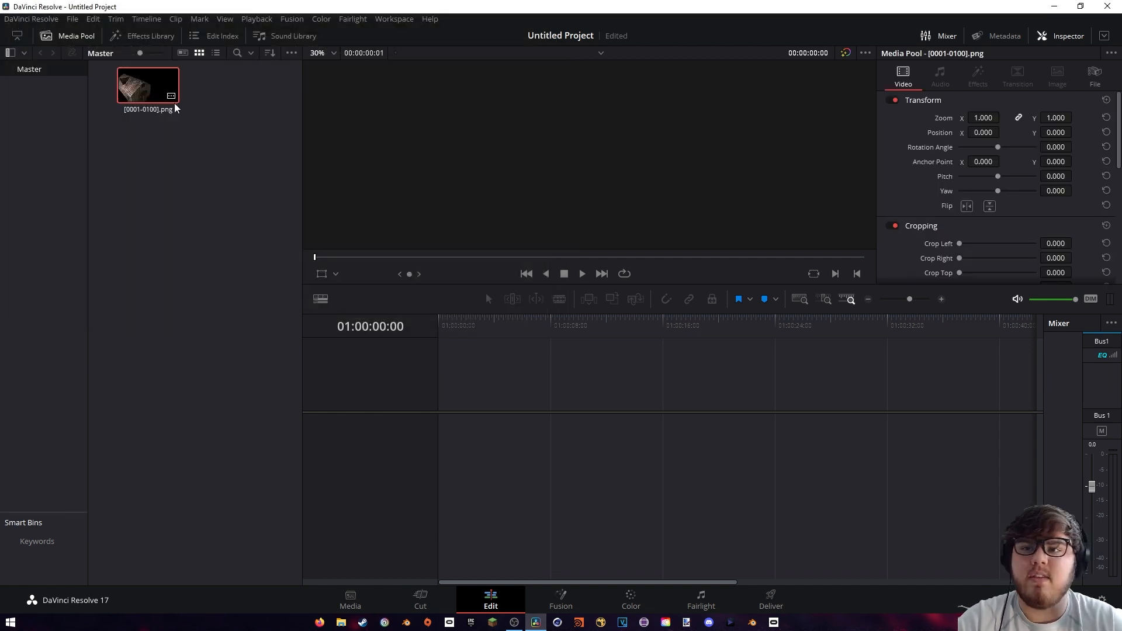
left_click_drag(140, 140, 189, 94)
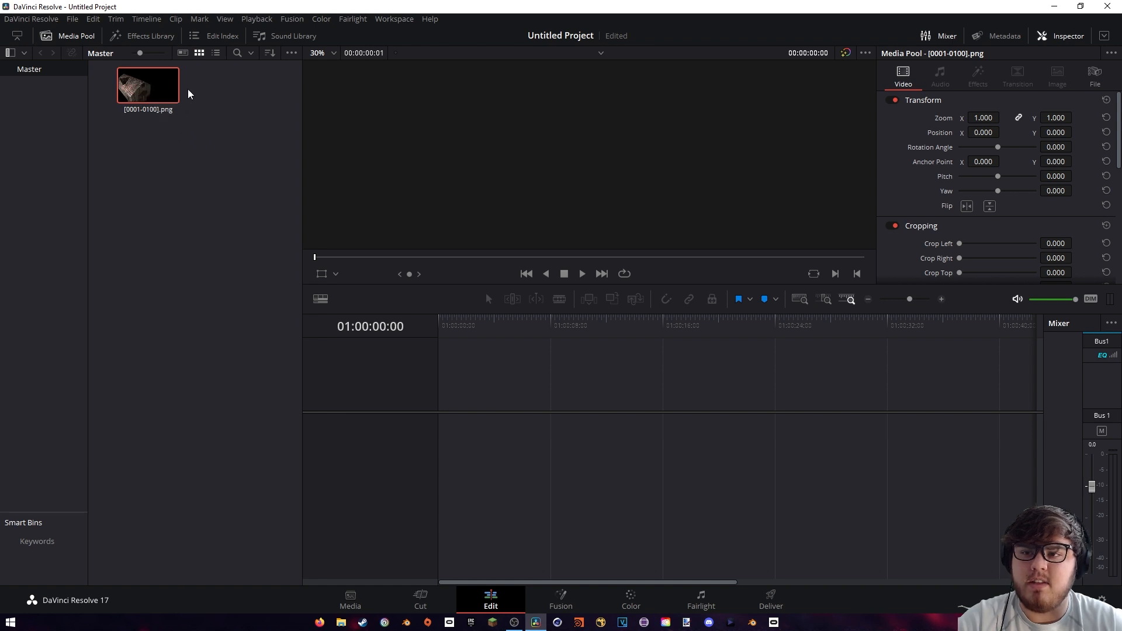
Import the background footage 20210410_164617, the AO video 0001-0229.mp4 and the shadow pass PNG sequence into the media pool
left_click(162, 197)
right_click(156, 219)
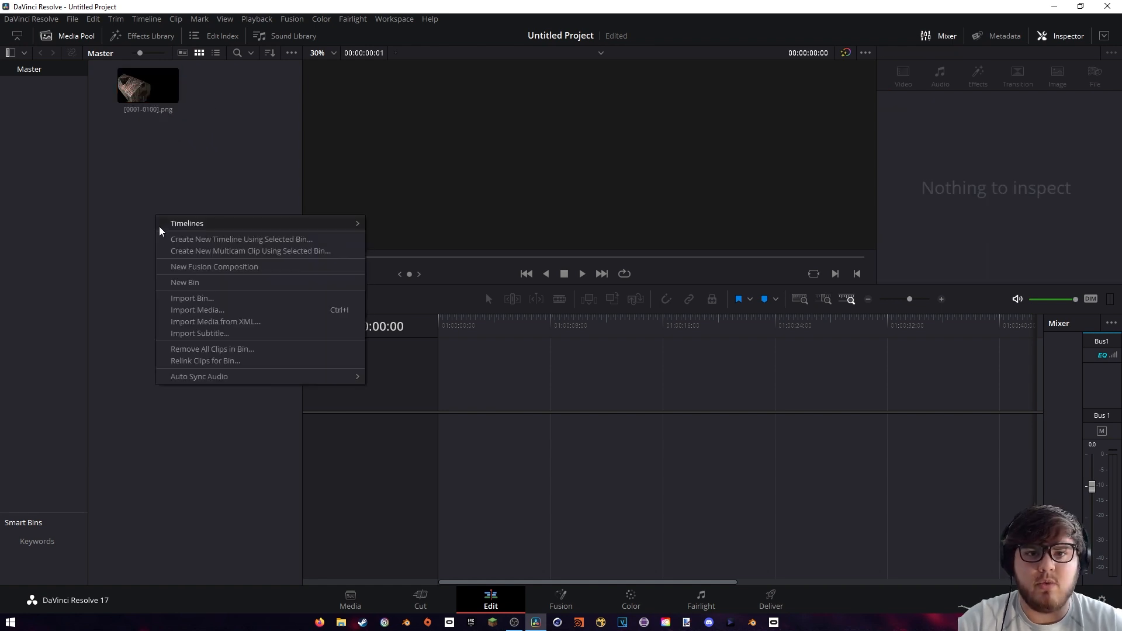
left_click(212, 333)
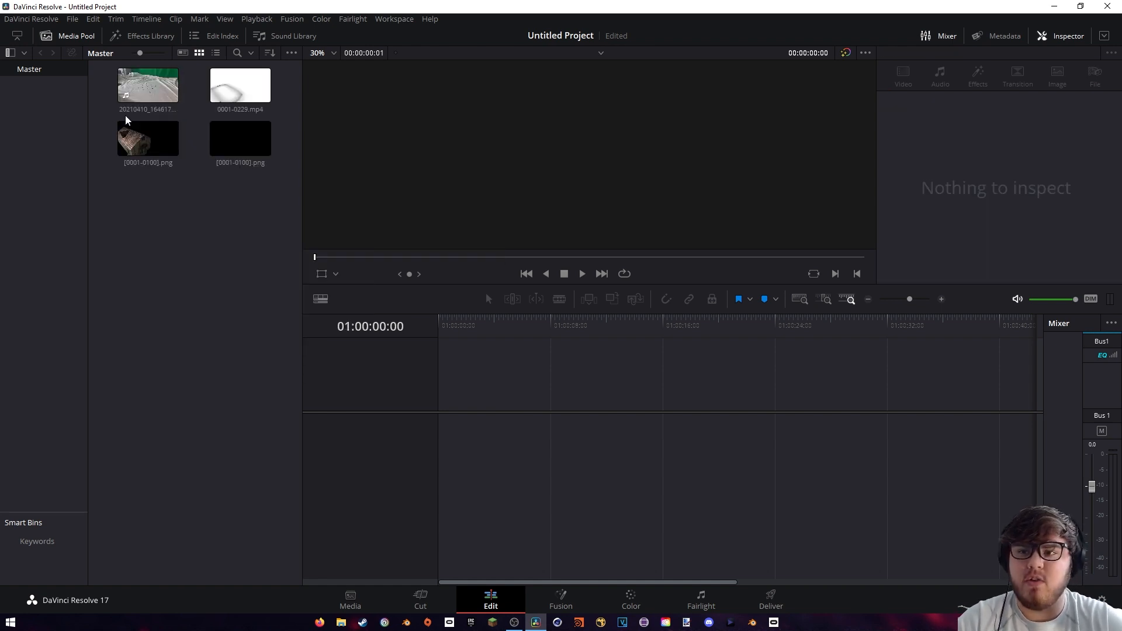
left_click(149, 141)
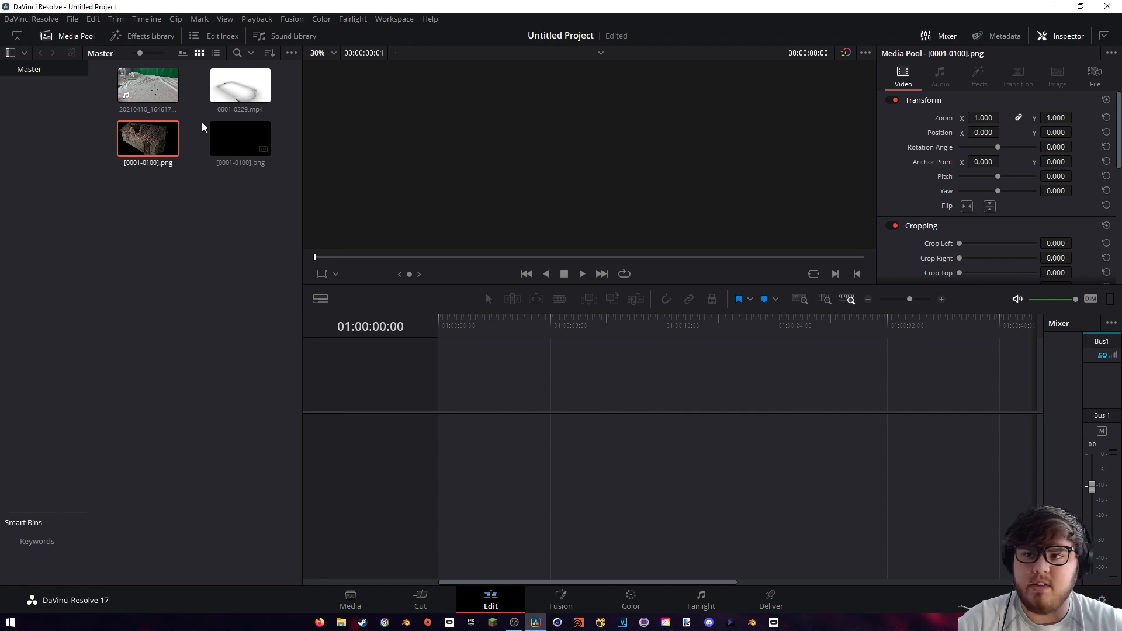
Build a timeline with the background footage on Video 1, the shadow sequence on Video 2, the AO video on Video 3 and the house on Video 4
left_click_drag(148, 87, 440, 434)
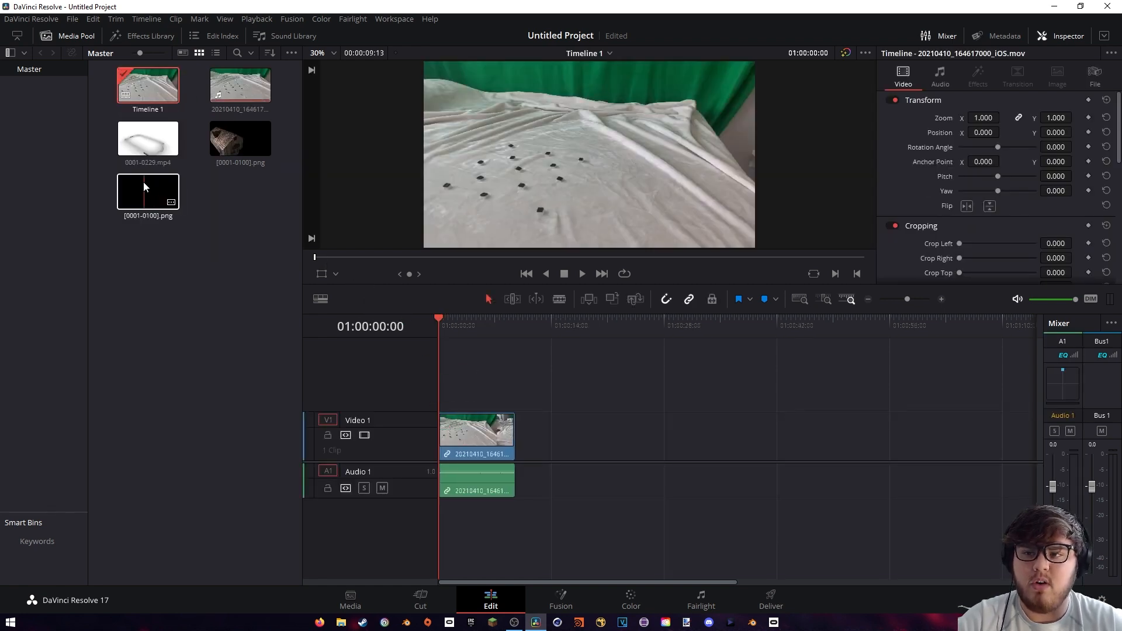
left_click_drag(144, 186, 451, 365)
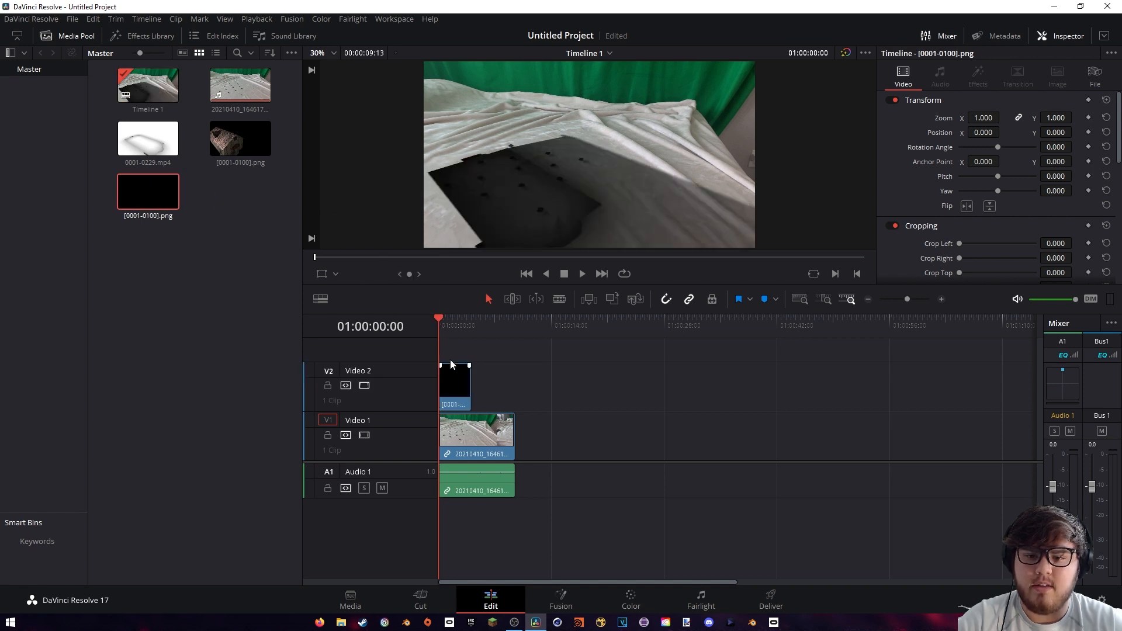
left_click_drag(148, 138, 461, 342)
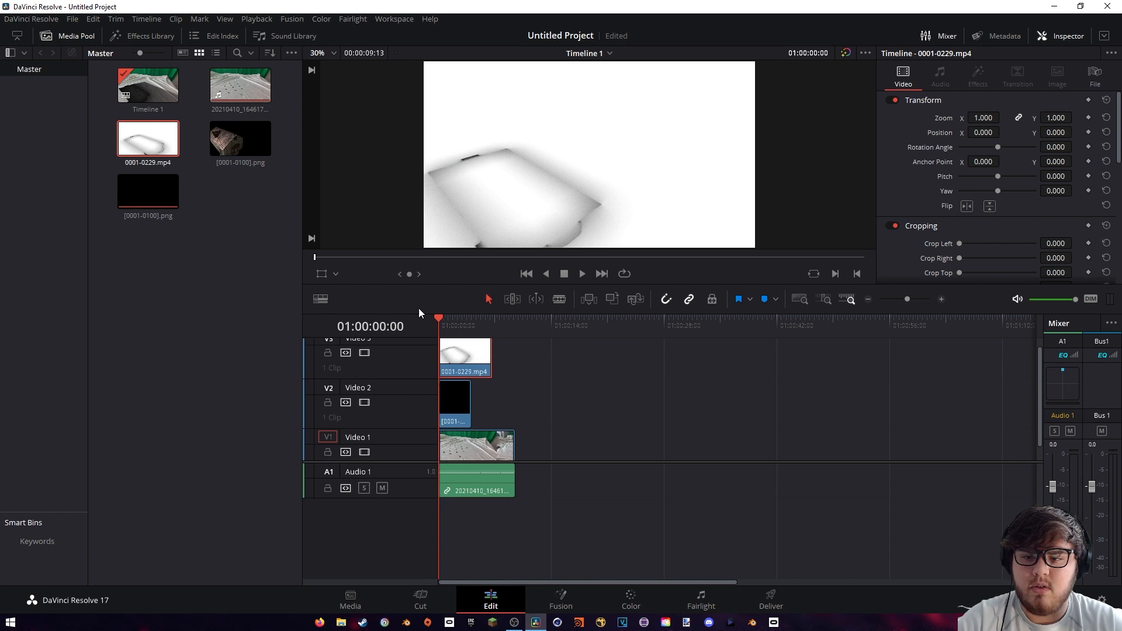
left_click_drag(237, 140, 451, 356)
Set the composite mode of the AO clip on Video 3 to Multiply
left_click(461, 326)
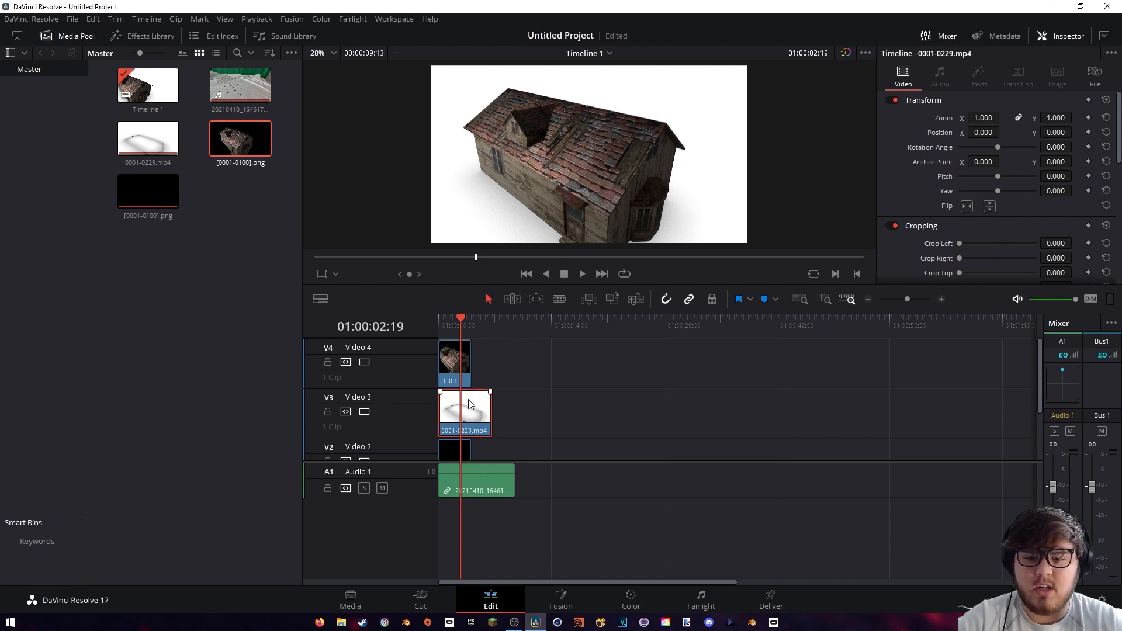
scroll(973, 149, "down", 6)
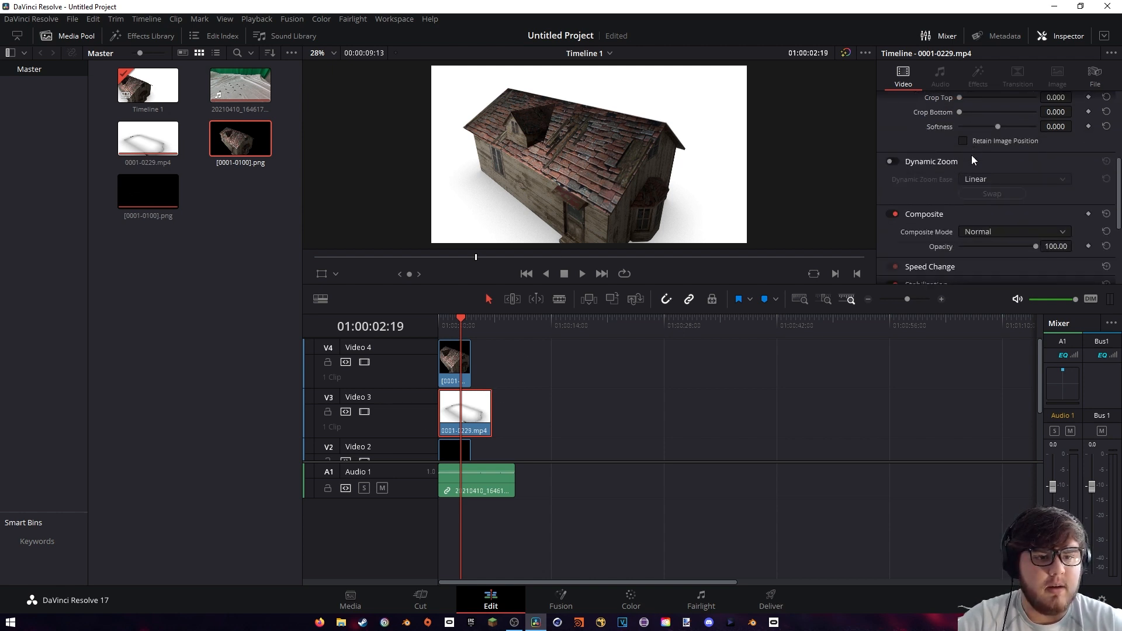
left_click(983, 198)
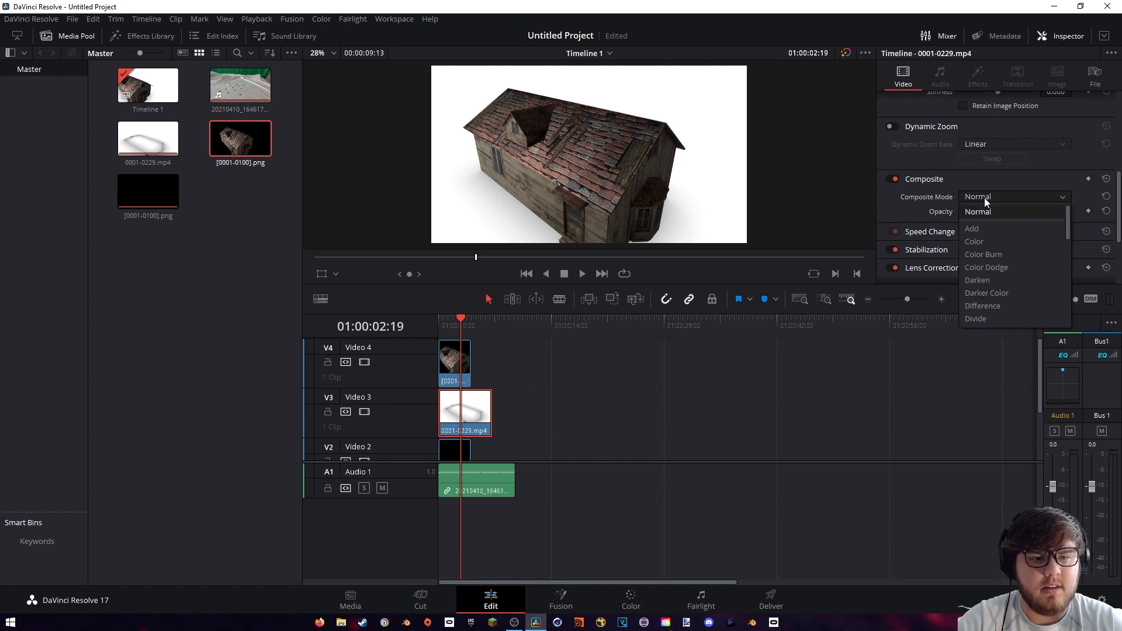
scroll(988, 270, "down", 5)
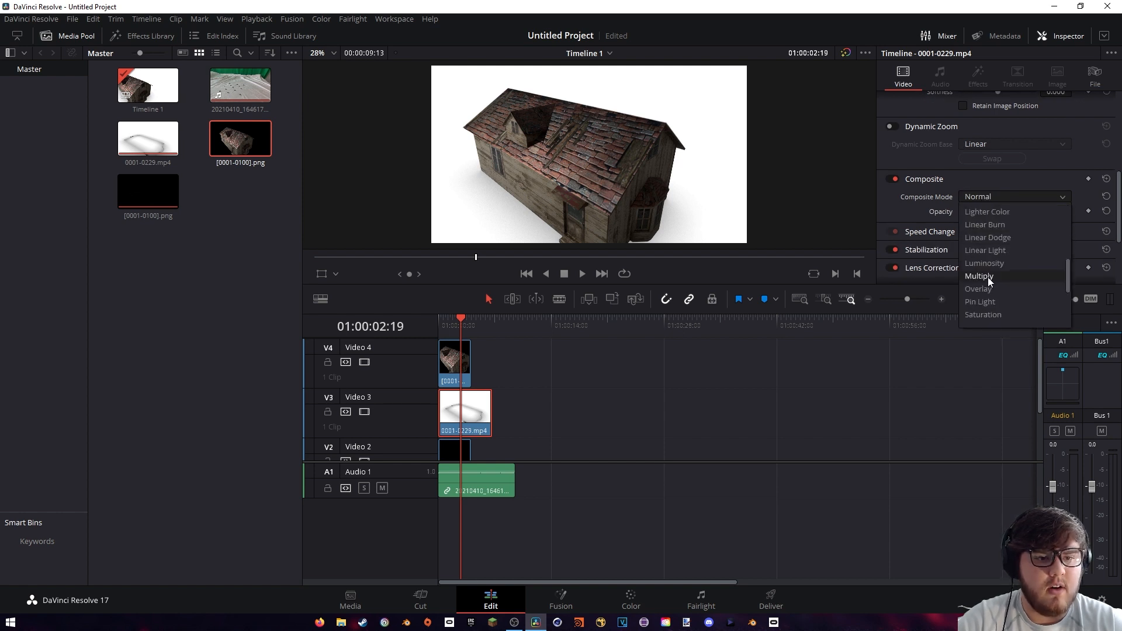
left_click(988, 280)
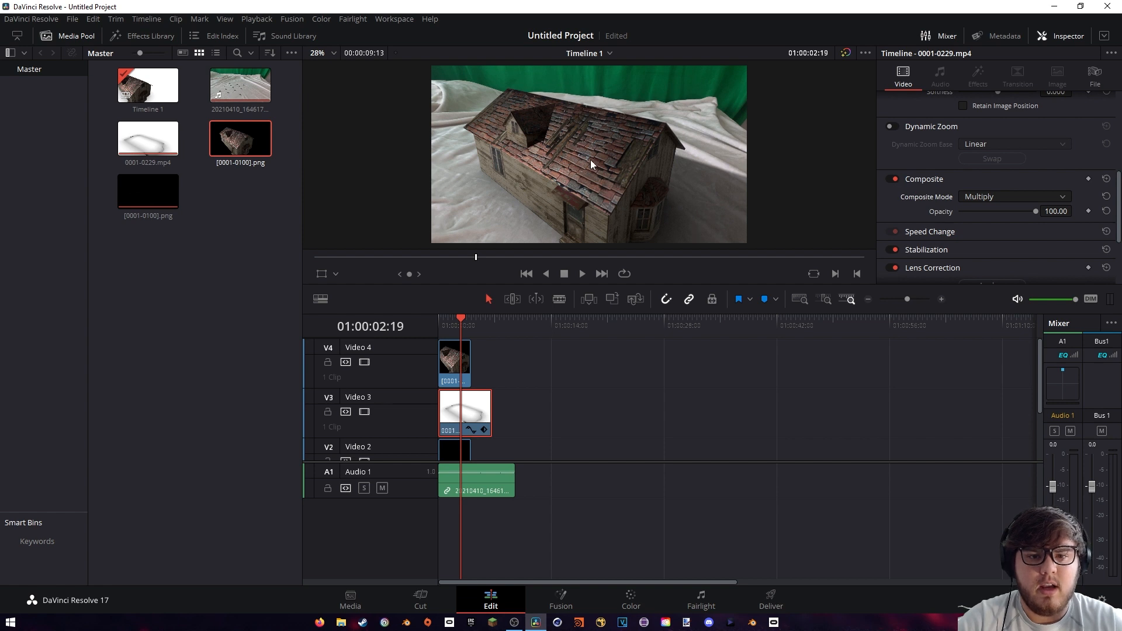
Trim the AO clip and the background footage to the length of the house sequence, and return the playhead to the start
left_click_drag(491, 412, 471, 411)
left_click_drag(513, 481, 472, 481)
mouse_move(460, 321)
left_mouse_down()
mouse_move(440, 321)
mouse_move(471, 322)
mouse_move(453, 322)
left_mouse_up()
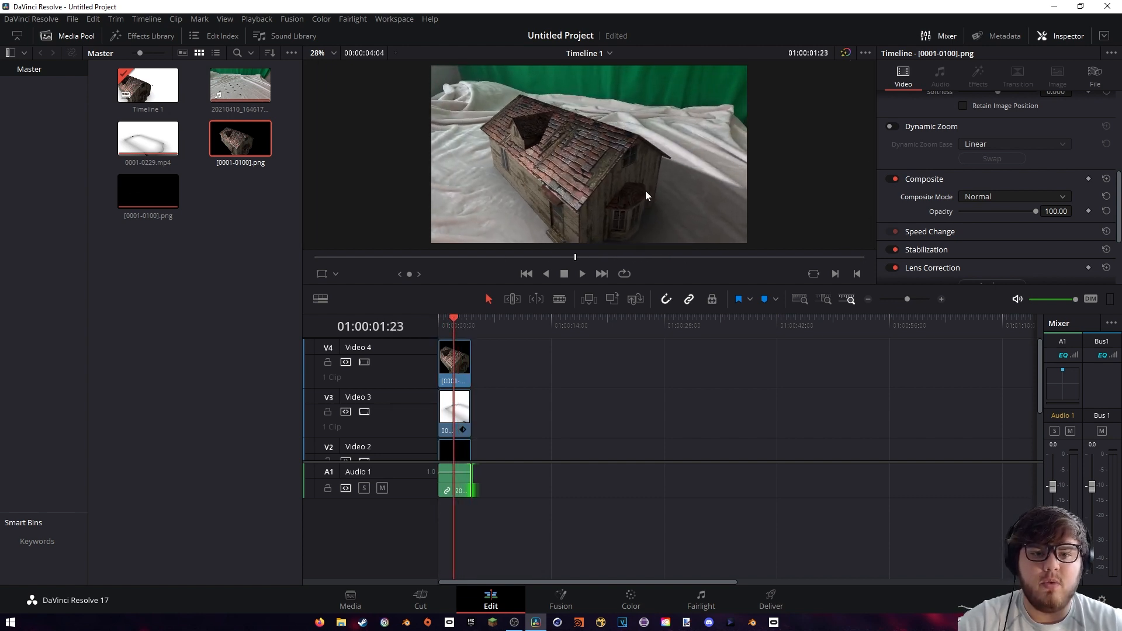
key("Home")
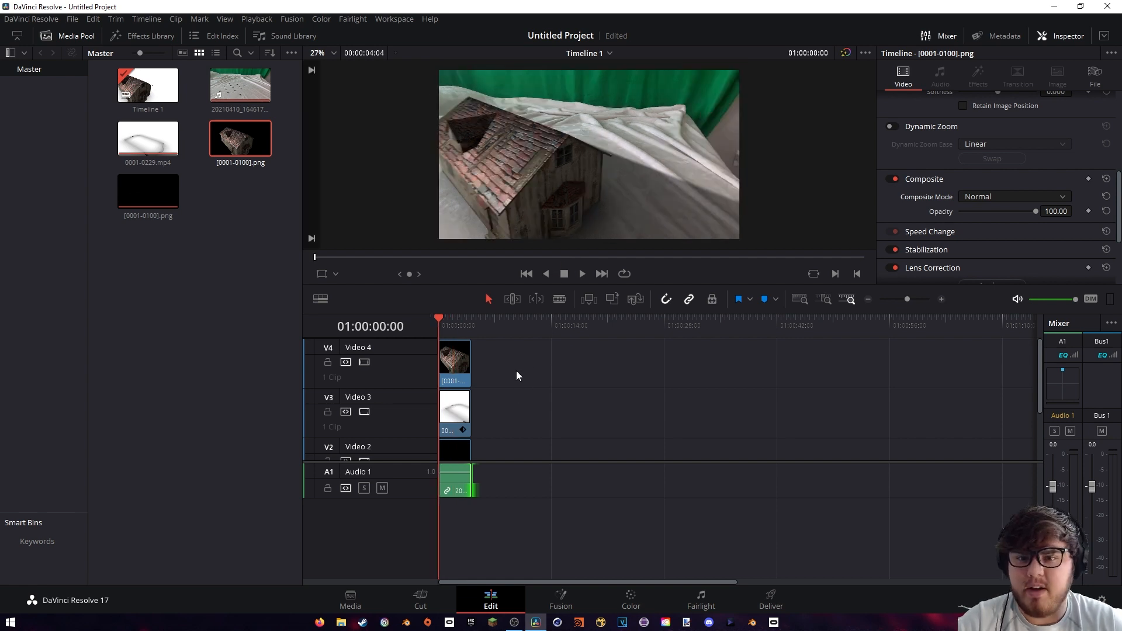
Combine all the timeline clips into a new Fusion clip and open it on the Fusion page
left_click_drag(510, 355, 455, 440)
right_click(460, 390)
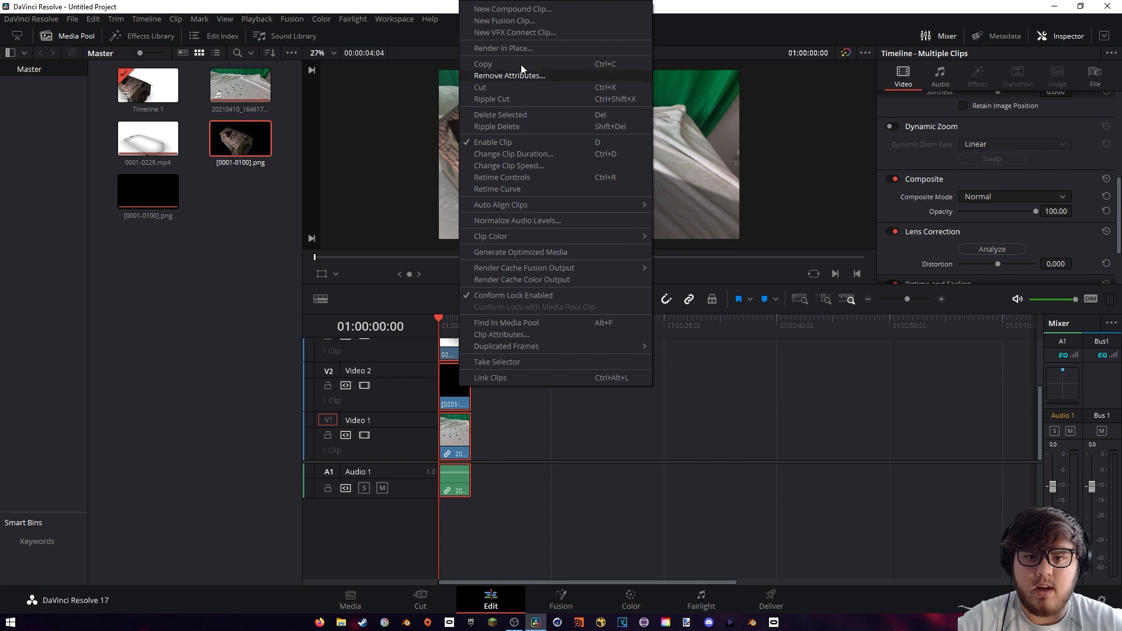
left_click(504, 20)
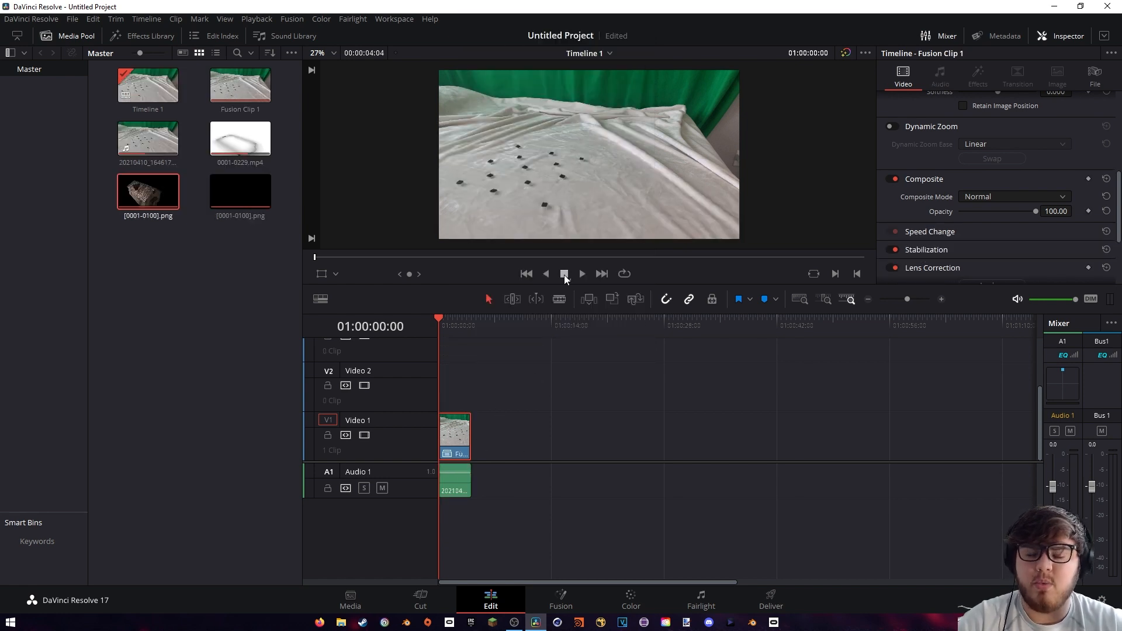
left_click(559, 596)
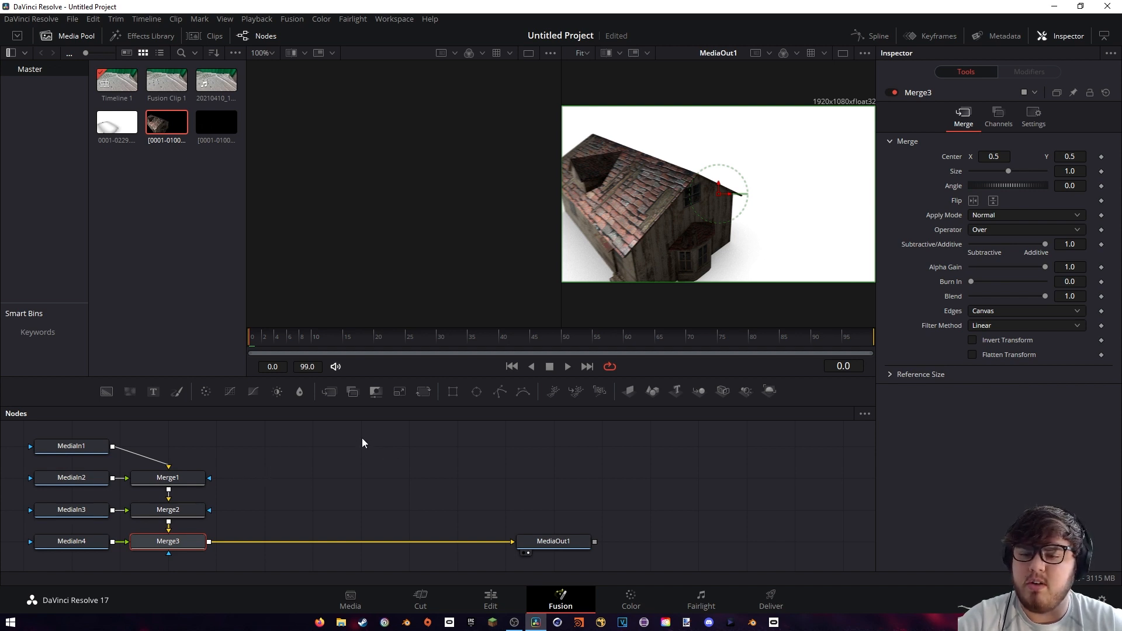
Arrange Merge1, Merge2 and Merge3 in a horizontal row after MediaIn1 in the node graph
middle_click_drag(286, 474, 367, 477)
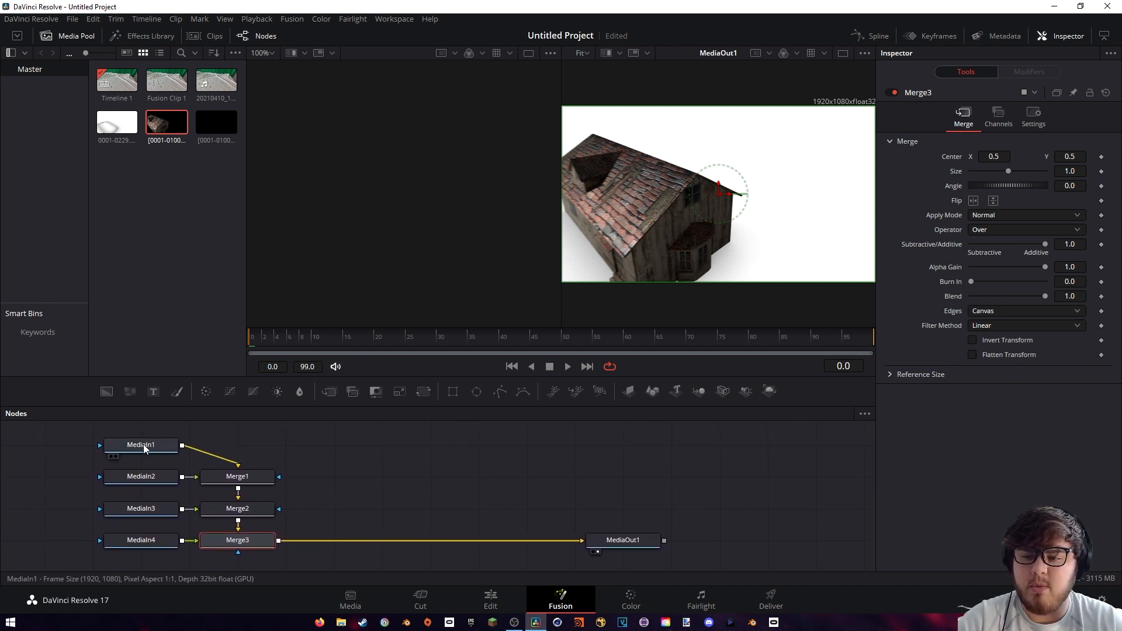
left_click_drag(144, 448, 171, 447)
left_click_drag(237, 476, 310, 452)
middle_click_drag(354, 458, 336, 493)
left_click_drag(230, 541, 444, 477)
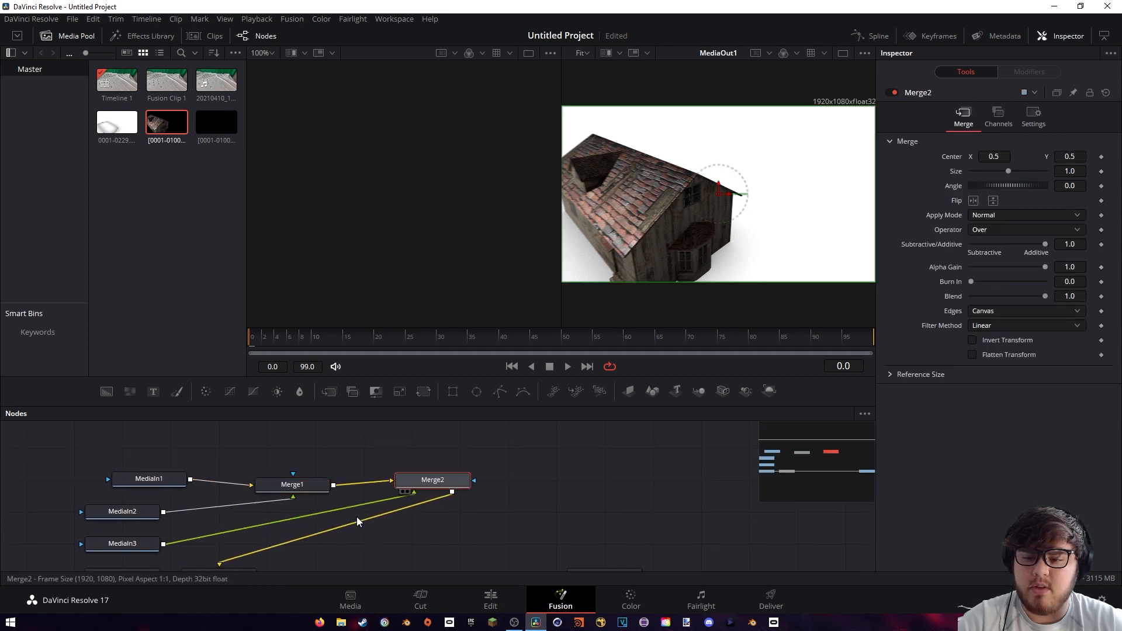
middle_click_drag(358, 521, 362, 472)
left_click_drag(242, 527, 599, 431)
middle_click_drag(420, 461, 432, 511)
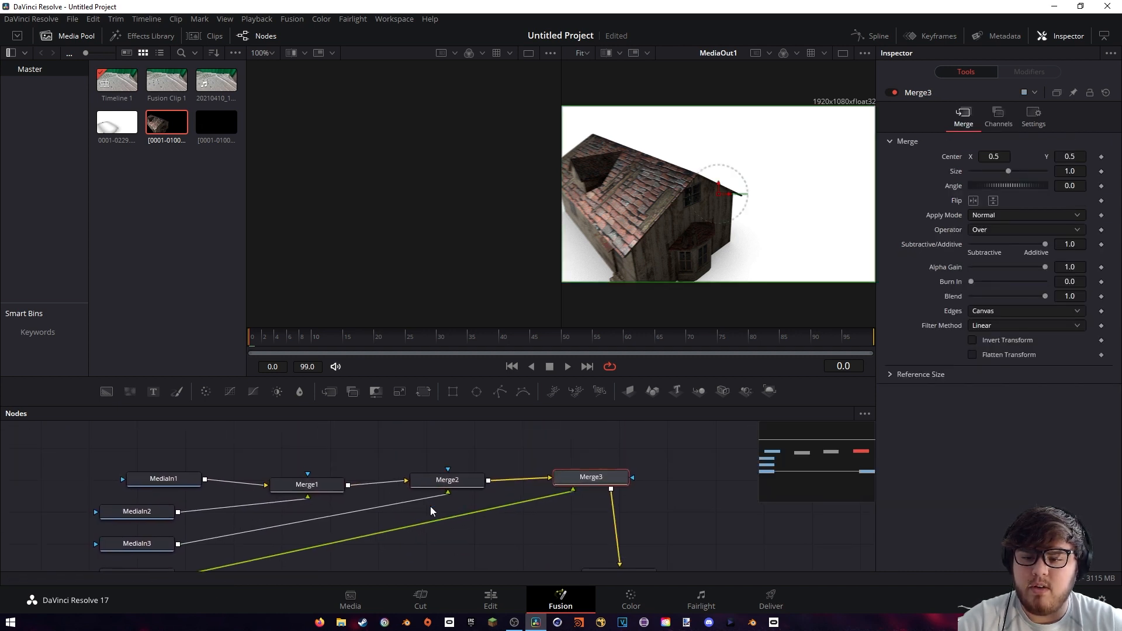
Place MediaIn2, MediaIn3 and MediaIn4 above their respective Merge nodes, undoing the misplaced move and keeping MediaOut1 in line with the merges
left_click_drag(138, 512, 309, 426)
middle_click_drag(161, 543, 172, 530)
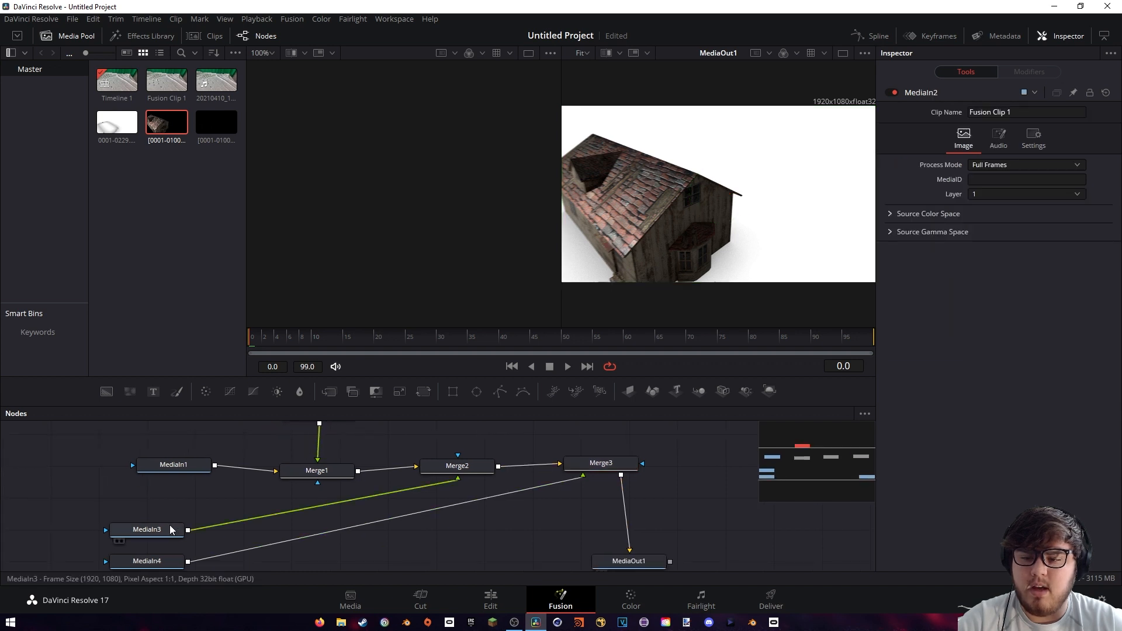
left_click_drag(171, 529, 470, 426)
middle_click_drag(175, 558, 208, 533)
left_click_drag(205, 532, 543, 450)
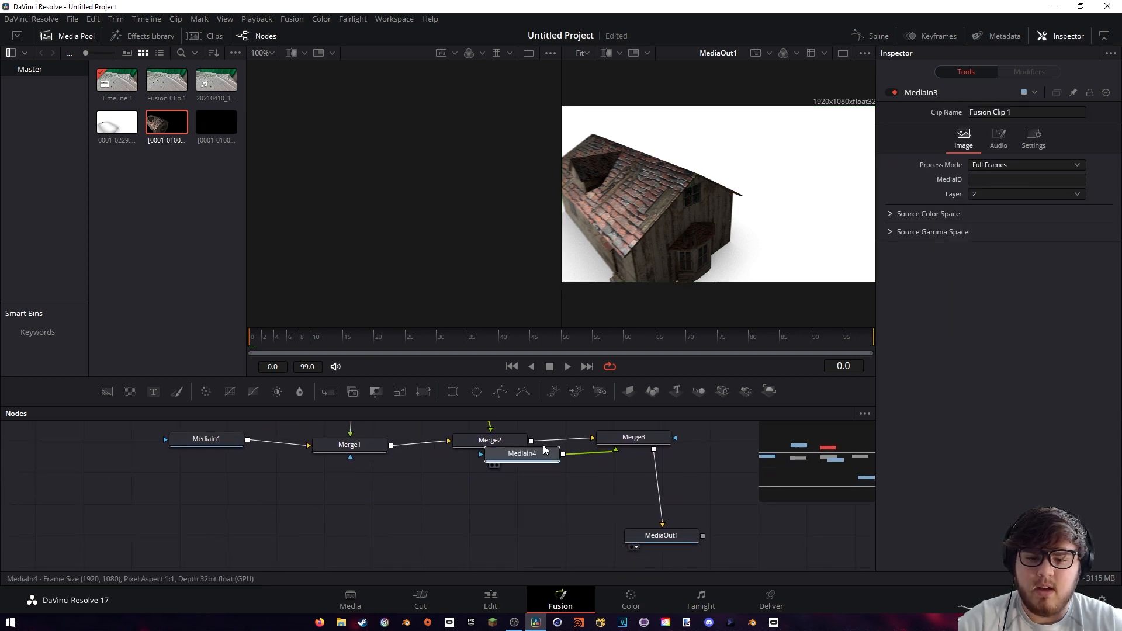
key("ctrl+z")
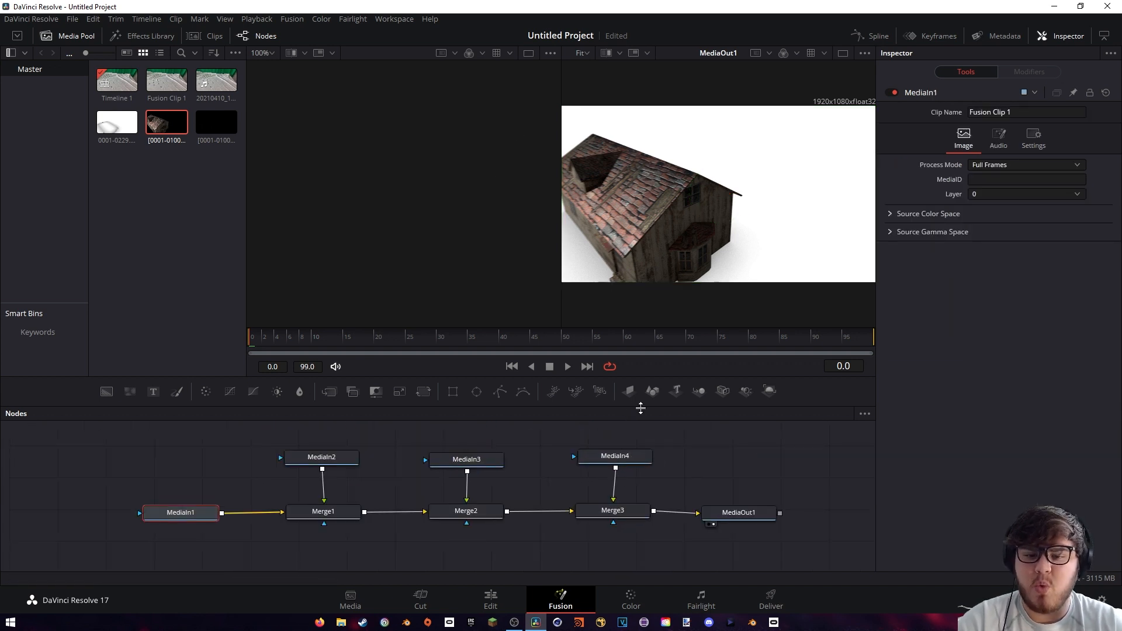
Display MediaIn1 in the first viewer alongside Merge3 in the second viewer
left_click(612, 510)
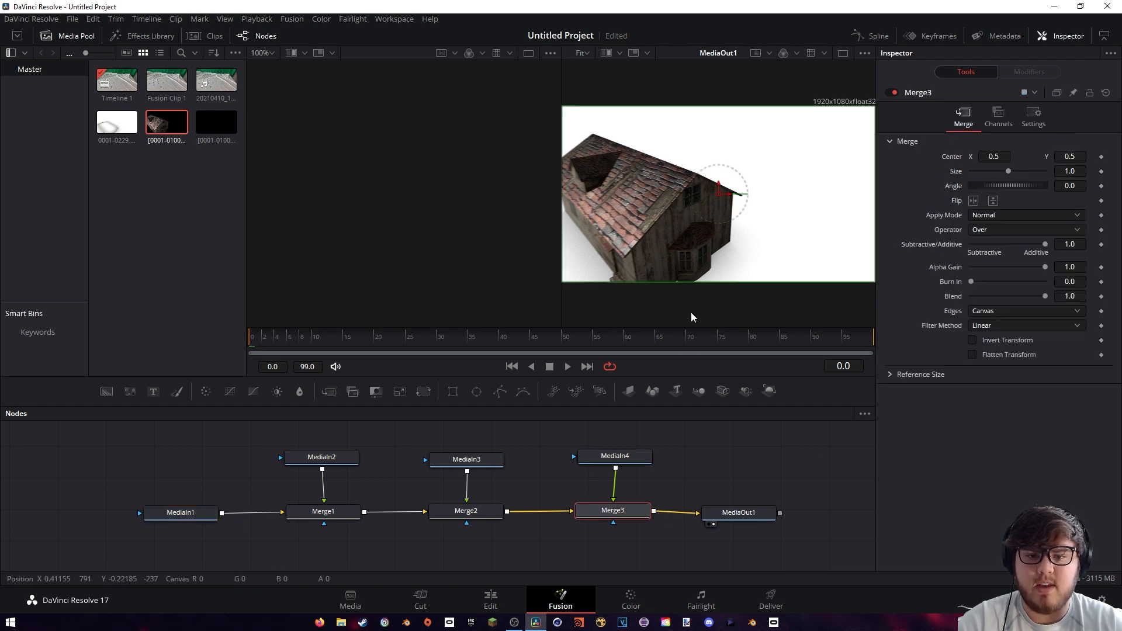
key("1")
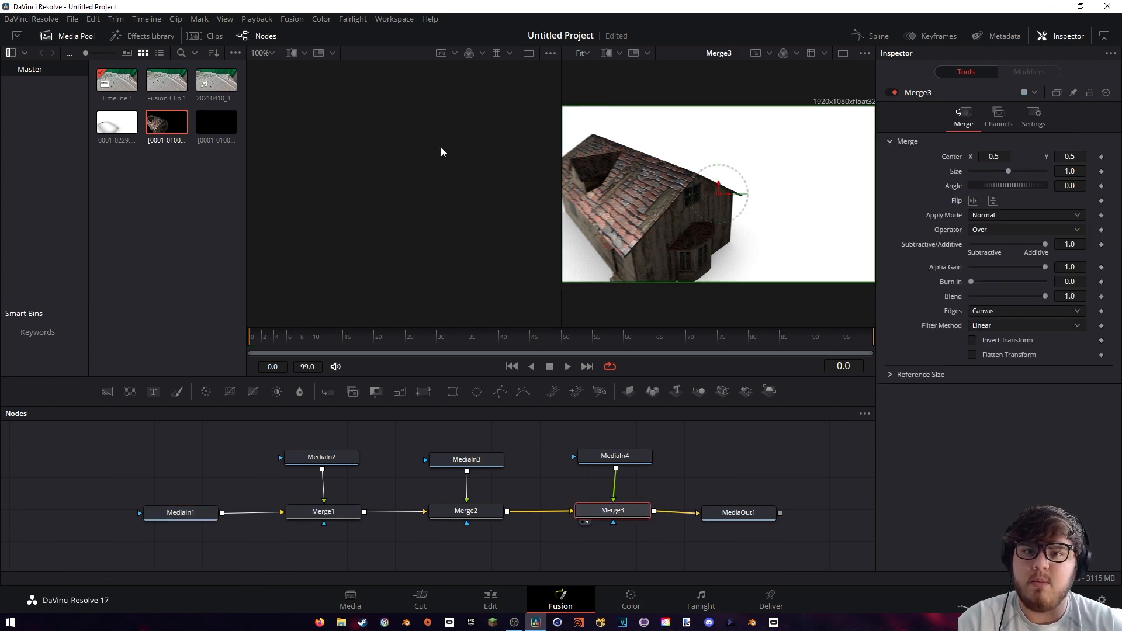
left_click(194, 513)
key("1")
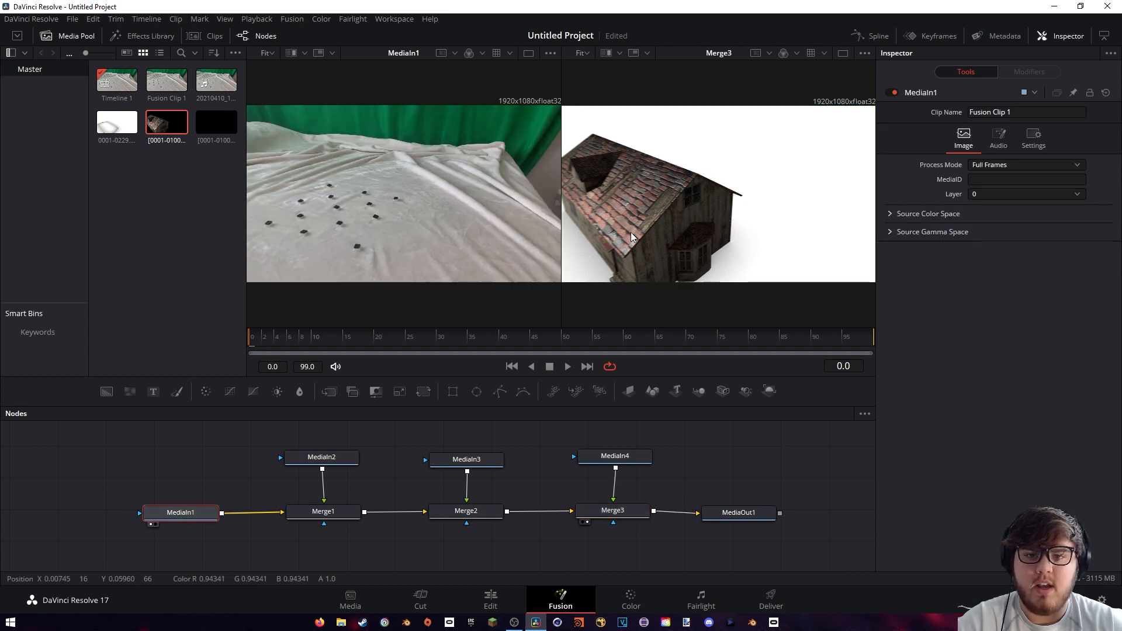
left_click(613, 511)
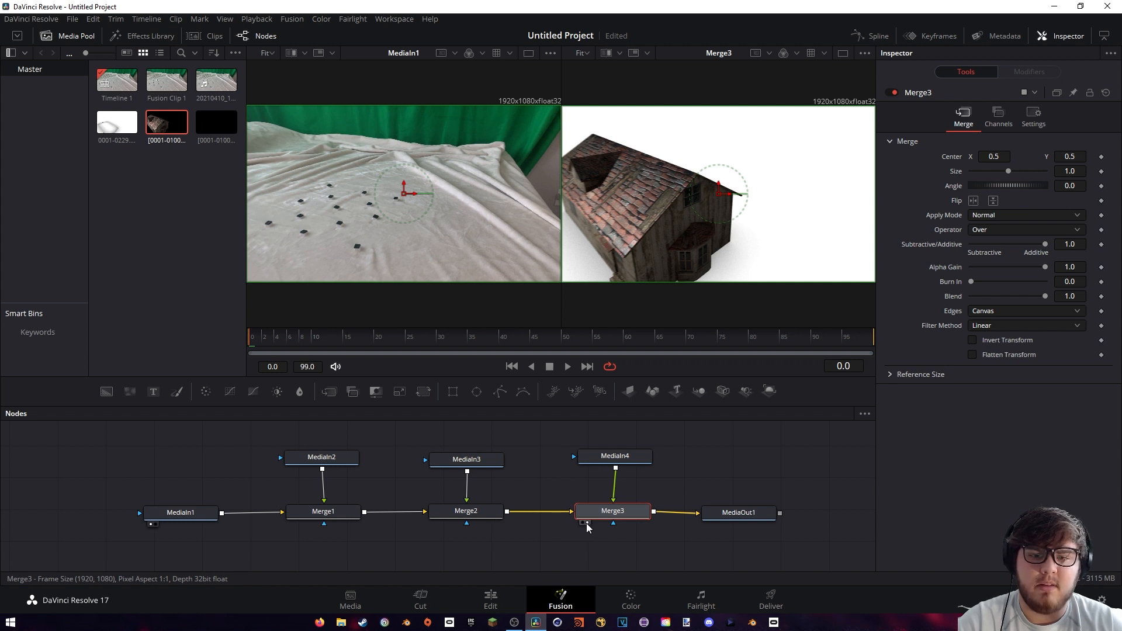
Rename the MediaIn1 node to BG
left_click(187, 514)
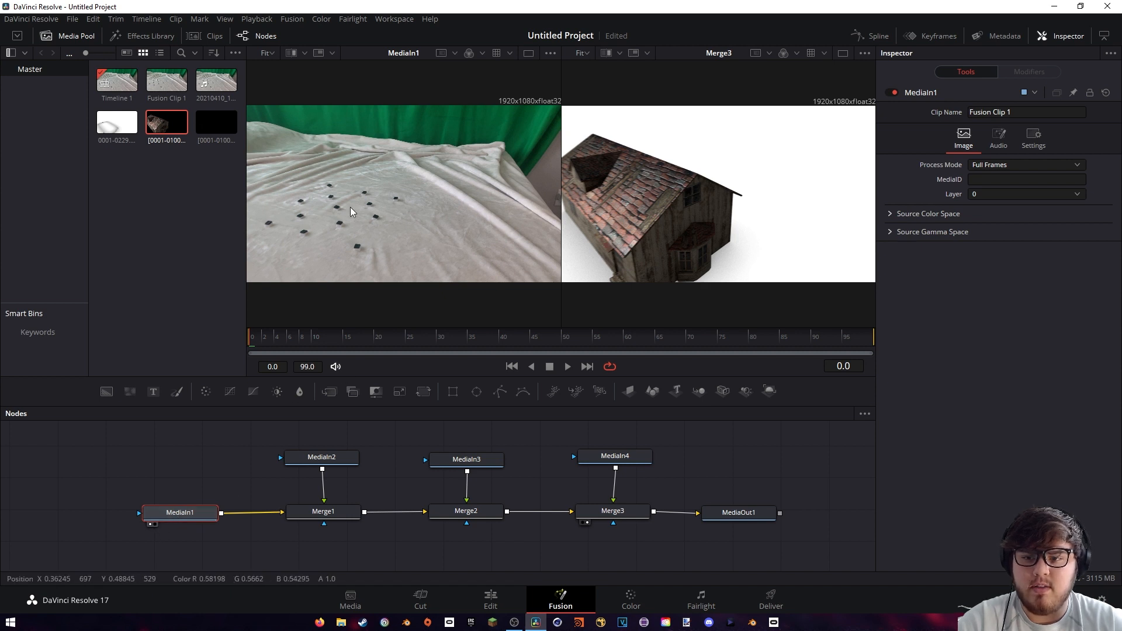
key("F2")
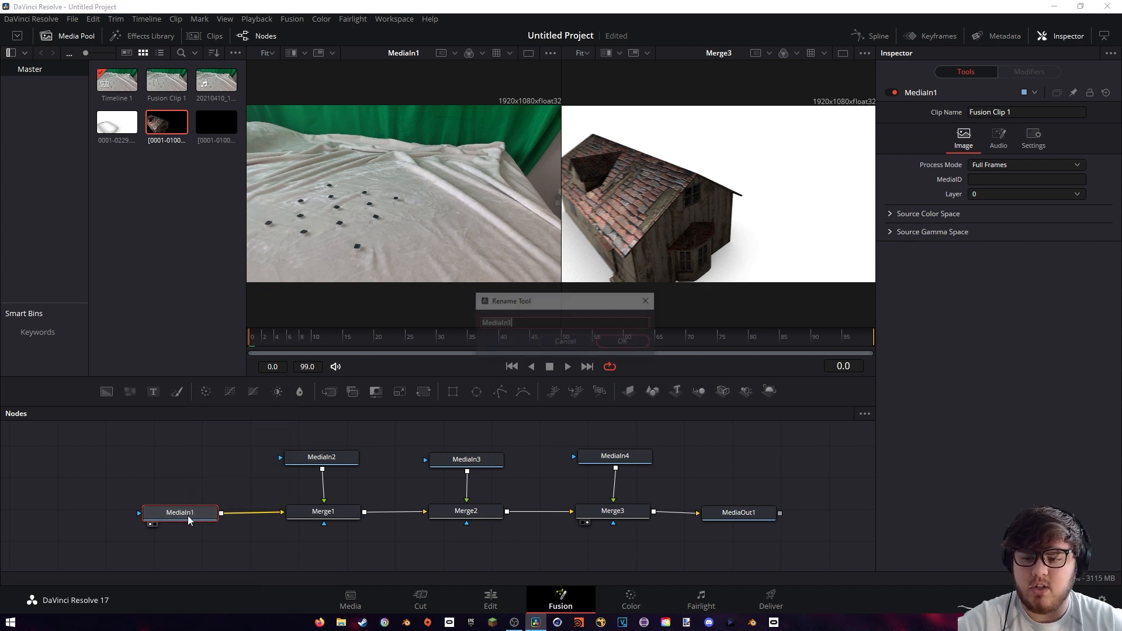
type("BG")
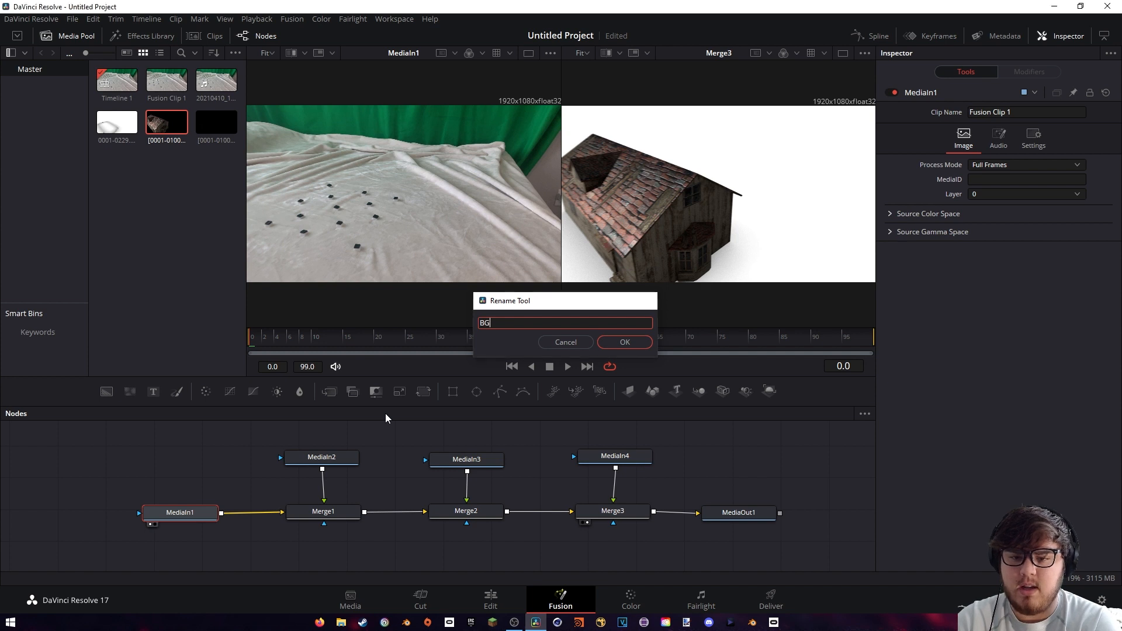
key("Return")
Check the remaining media nodes in the first viewer and rename MediaIn2 to Shadow, MediaIn3 to AO and MediaIn4 to House
left_click(326, 460)
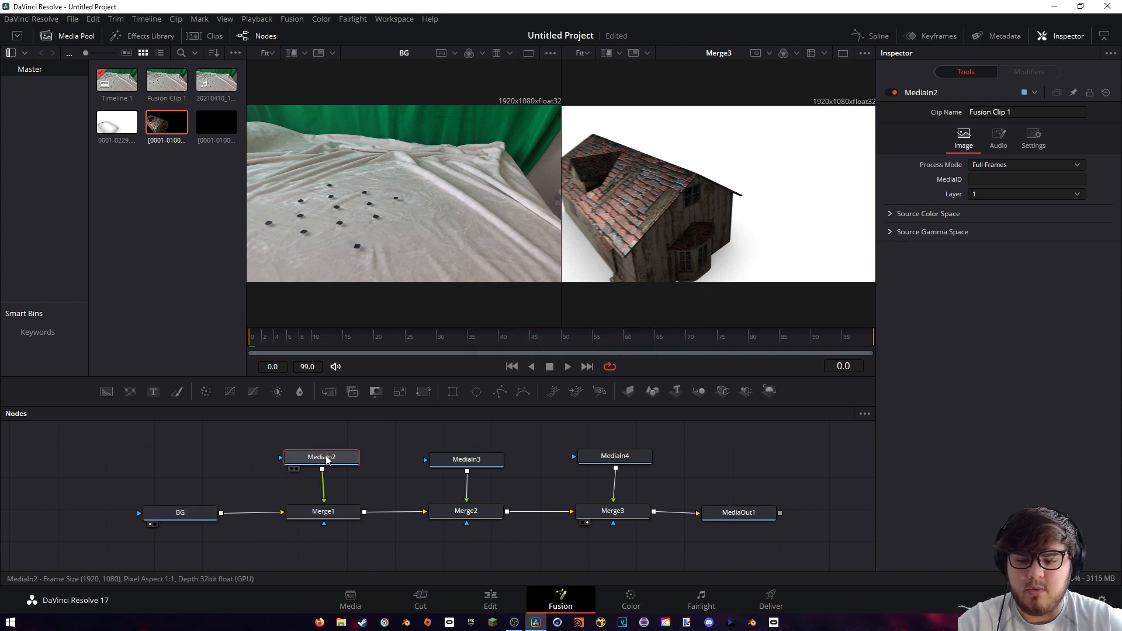
key("1")
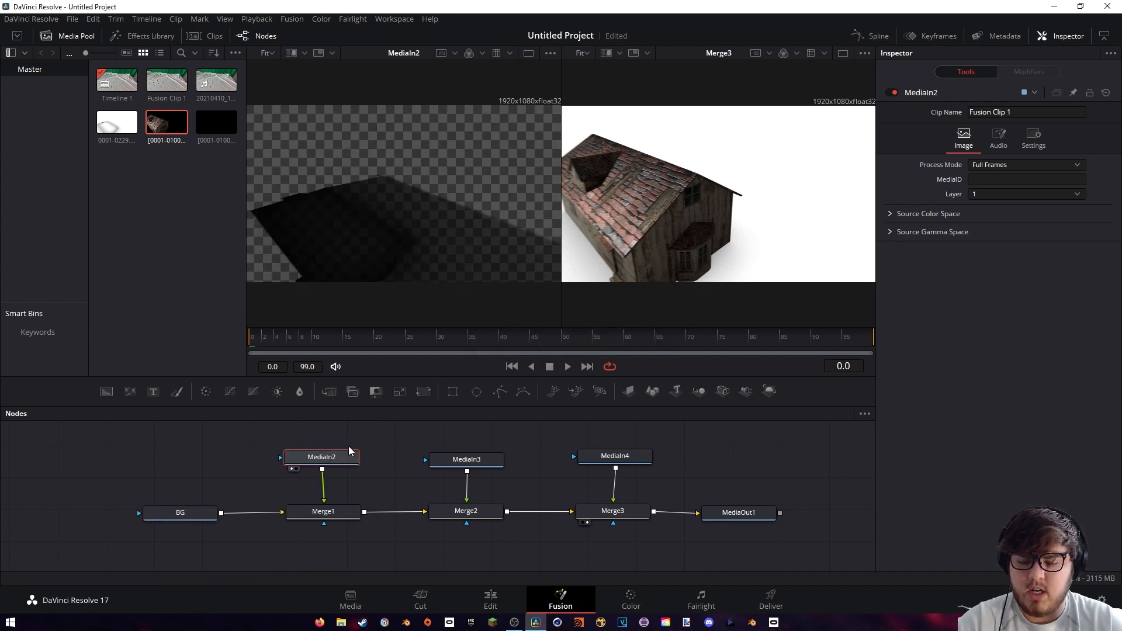
key("F2")
type("Shadow")
key("Return")
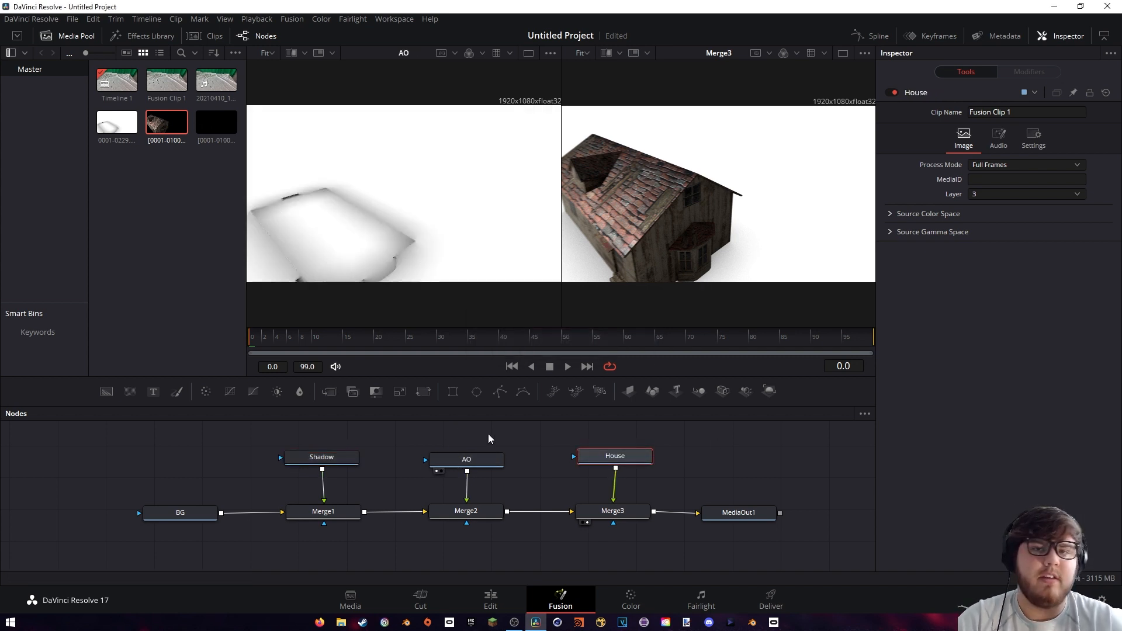
Set the apply mode of Merge2, which adds the AO pass, to Multiply and scrub to frame 58 to check the composite
left_click(477, 463)
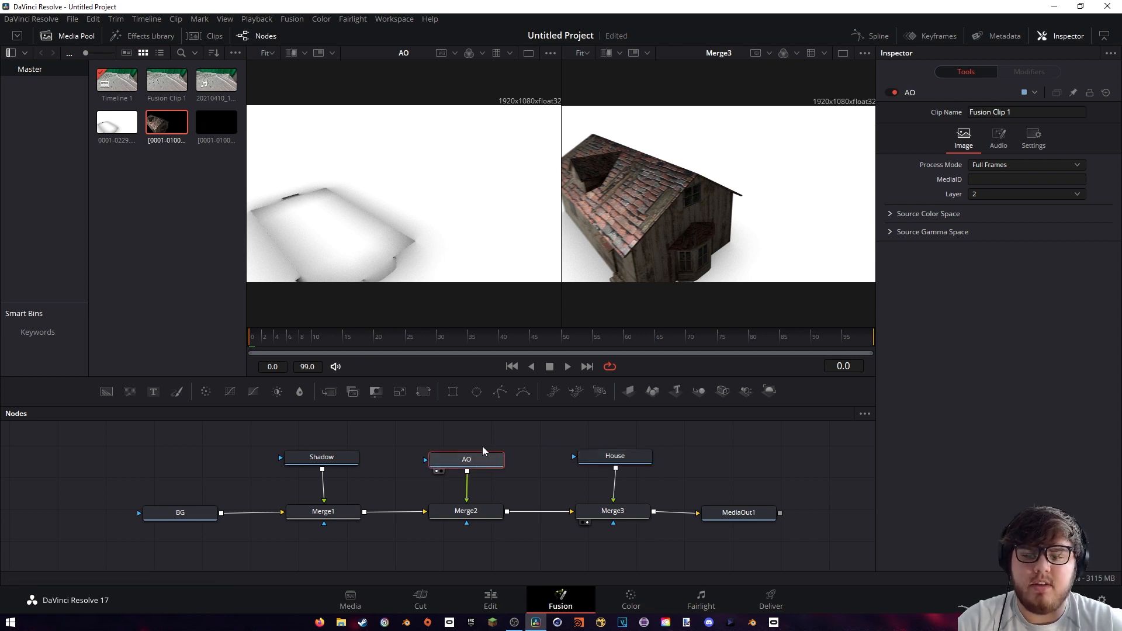
left_click(491, 514)
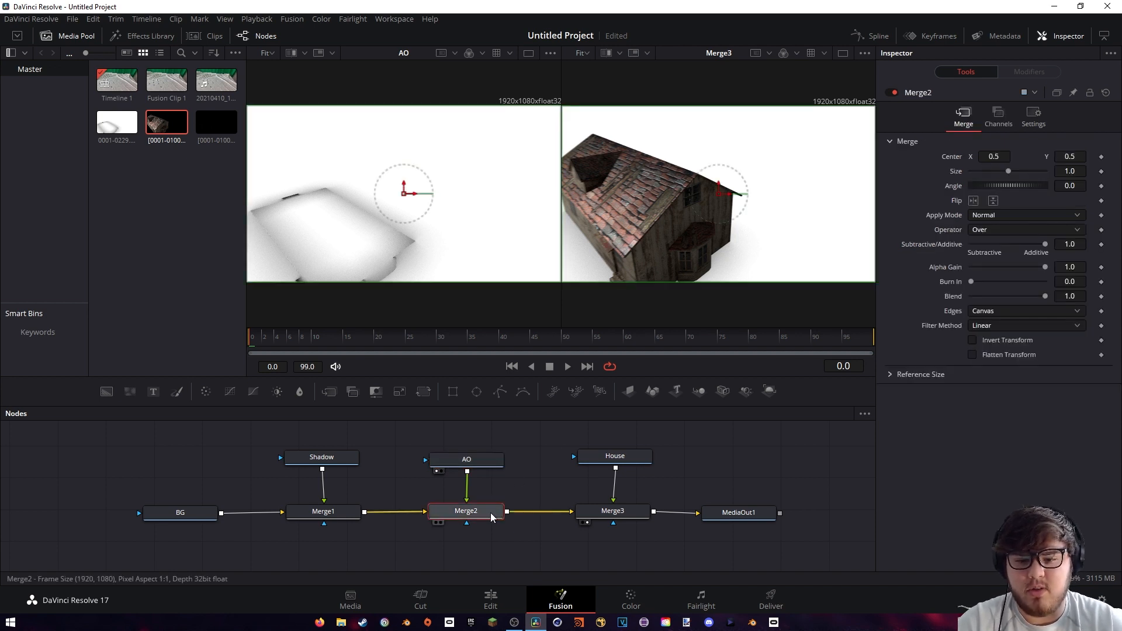
left_click(992, 216)
left_click(984, 269)
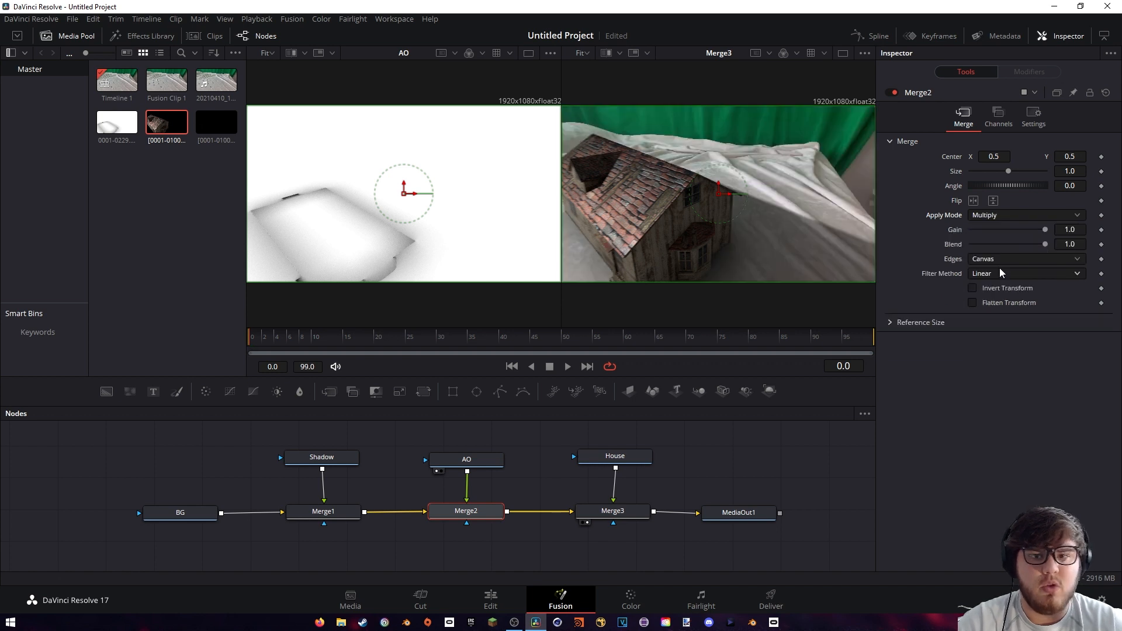
left_click(611, 454)
left_click_drag(310, 340, 613, 349)
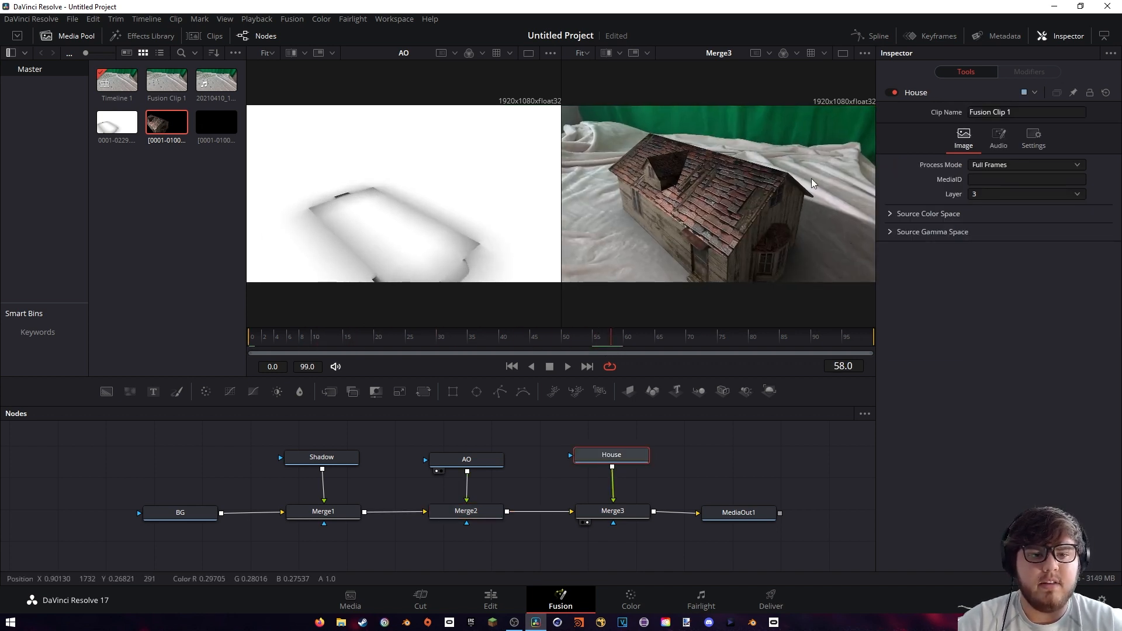
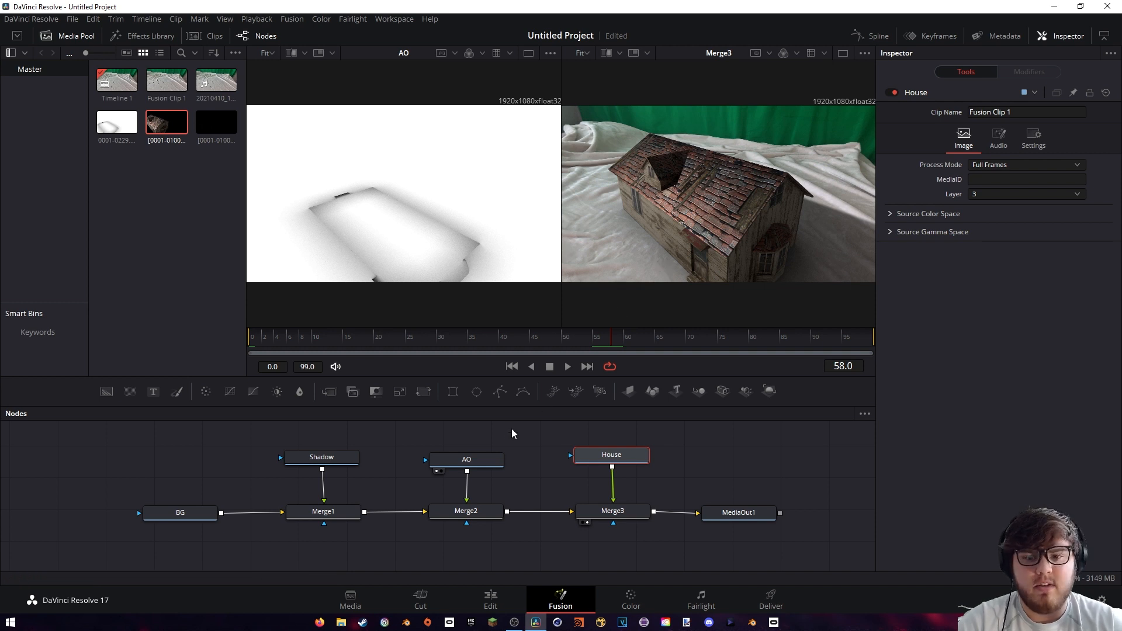
Insert a Brightness / Contrast node between the AO node and Merge2, spacing the AO node higher to make room
left_click_drag(474, 465, 475, 444)
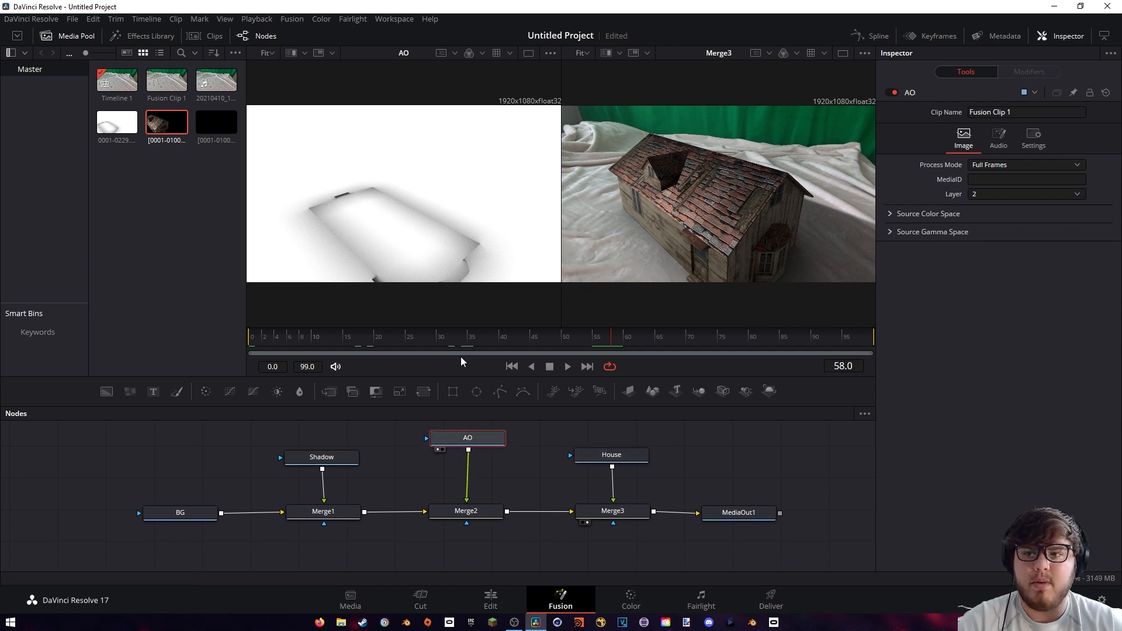
left_click(146, 39)
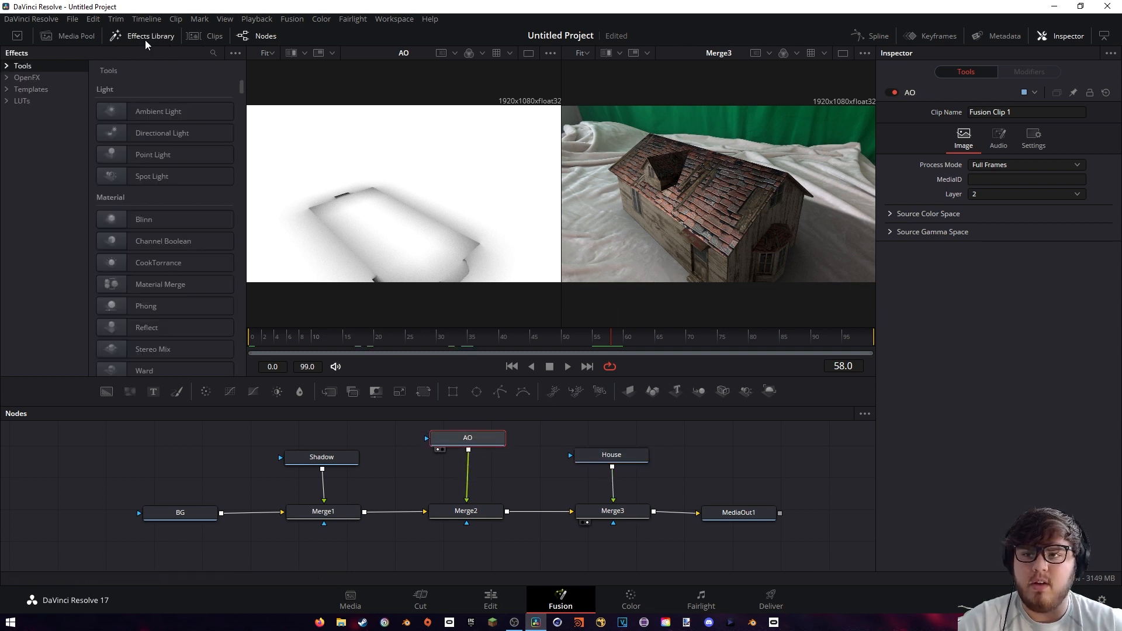
left_click(213, 52)
type("Bright")
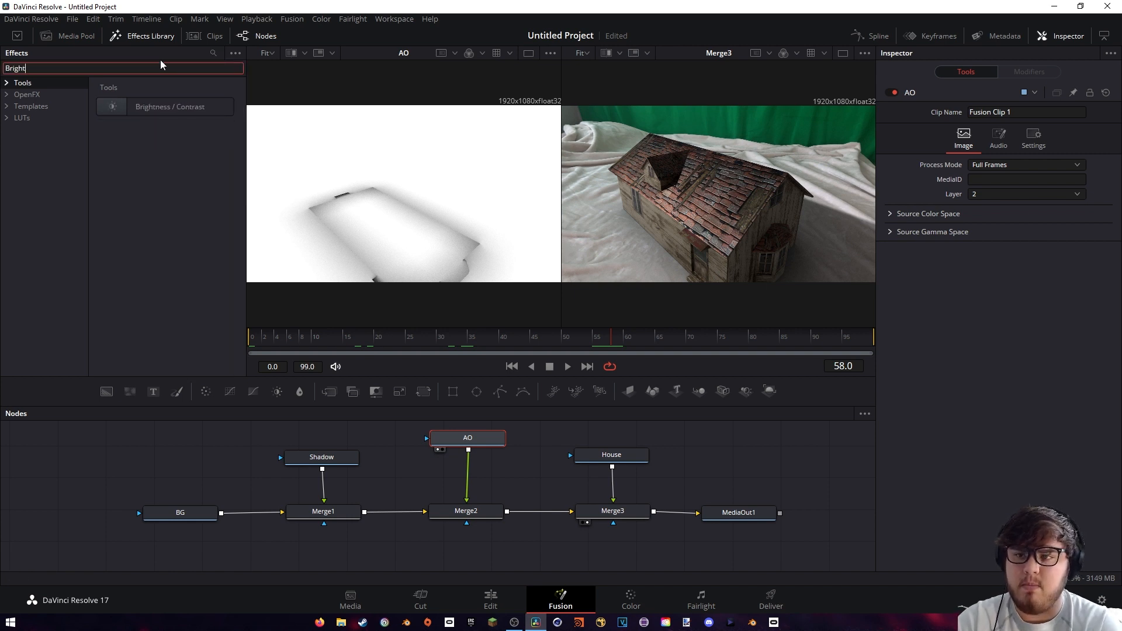
left_click(157, 108)
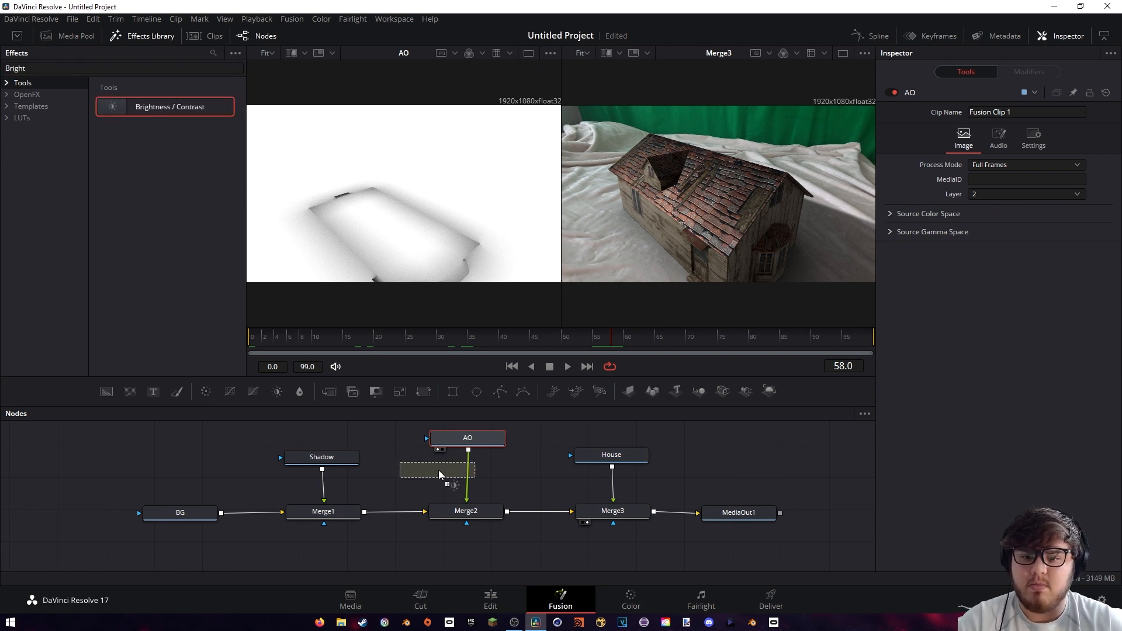
left_click_drag(456, 470, 468, 472)
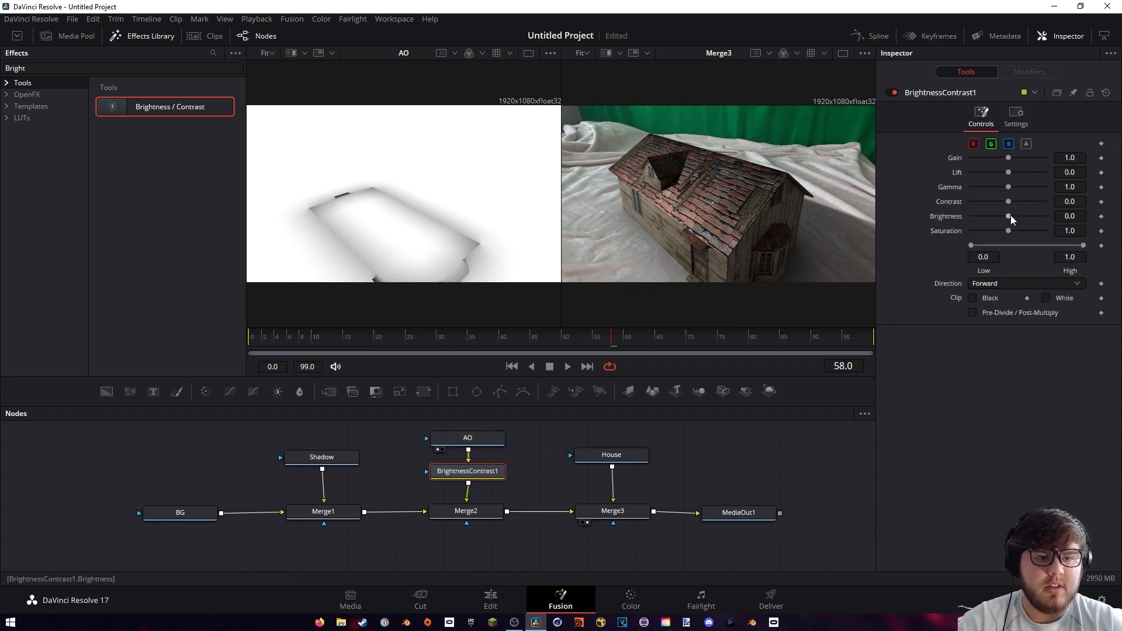
Connect AO to BrightnessContrast1's effect mask and BrightnessContrast1 to Merge2's effect mask, with BrightnessContrast1's Gamma set to 0.39
left_click_drag(1009, 216, 1009, 216)
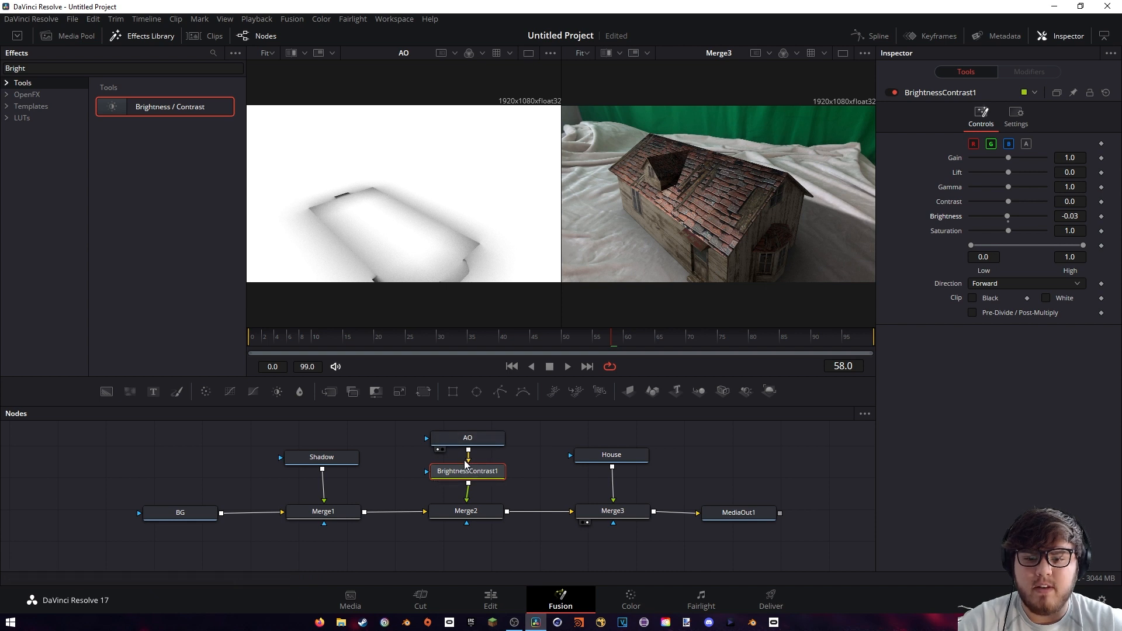
mouse_move(469, 454)
left_mouse_down()
mouse_move(455, 466)
mouse_move(487, 464)
left_mouse_up()
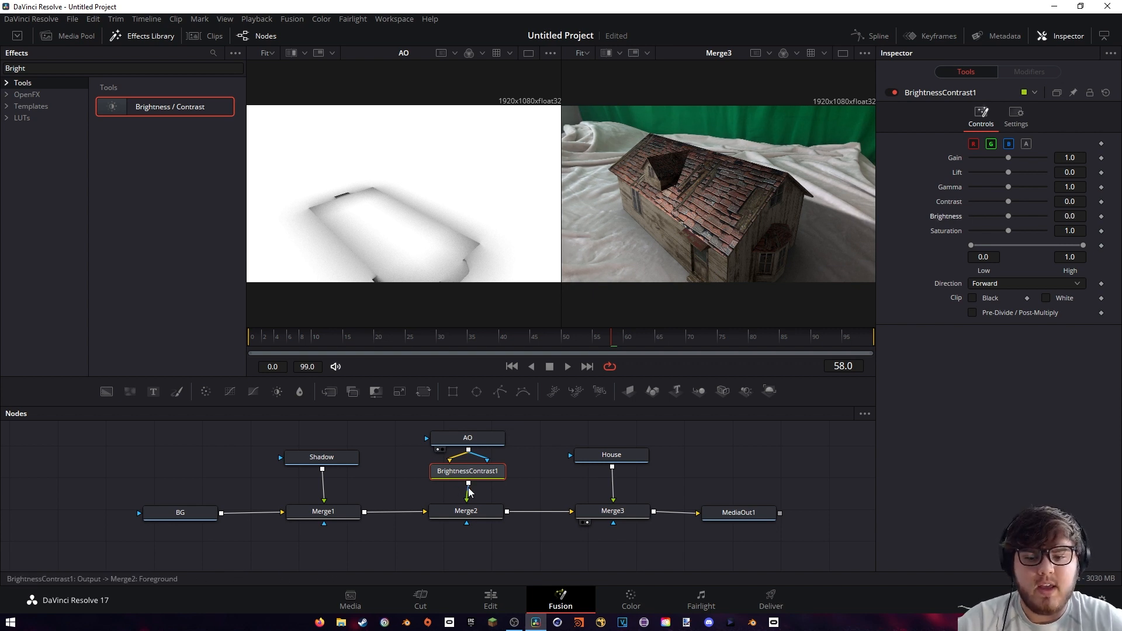
left_click_drag(469, 483, 467, 524)
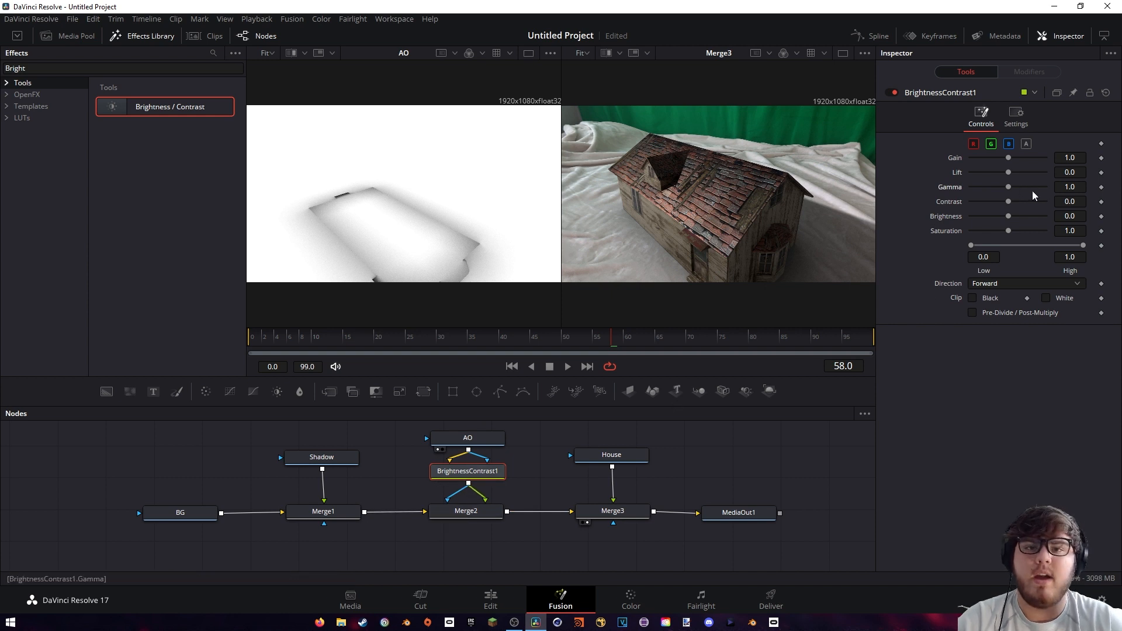
left_click_drag(1007, 186, 986, 173)
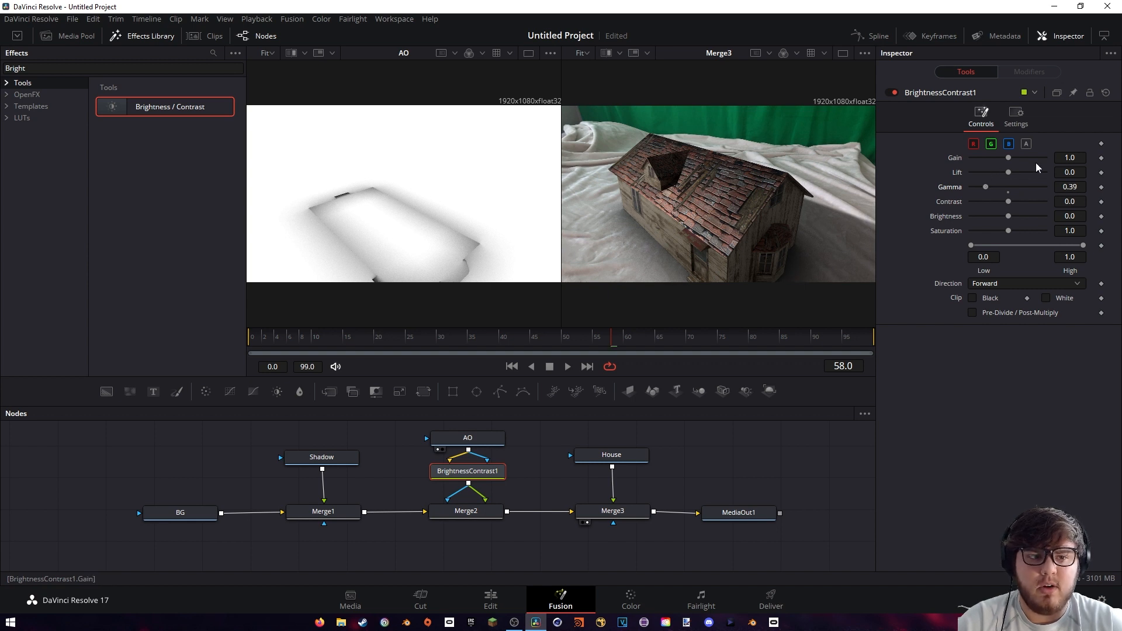
Insert a Color Corrector between BrightnessContrast1 and Merge2, wired through both the main and the effect mask connections
left_click_drag(404, 442, 463, 472)
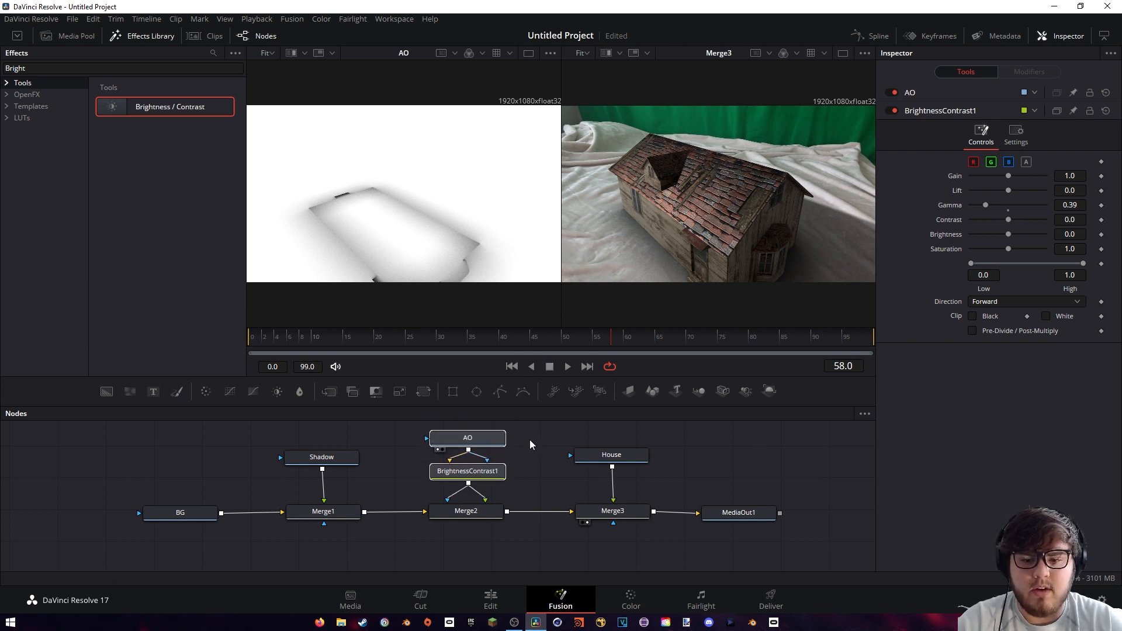
scroll(530, 439, "down", 2)
scroll(521, 437, "up", 3)
left_click_drag(473, 477, 472, 444)
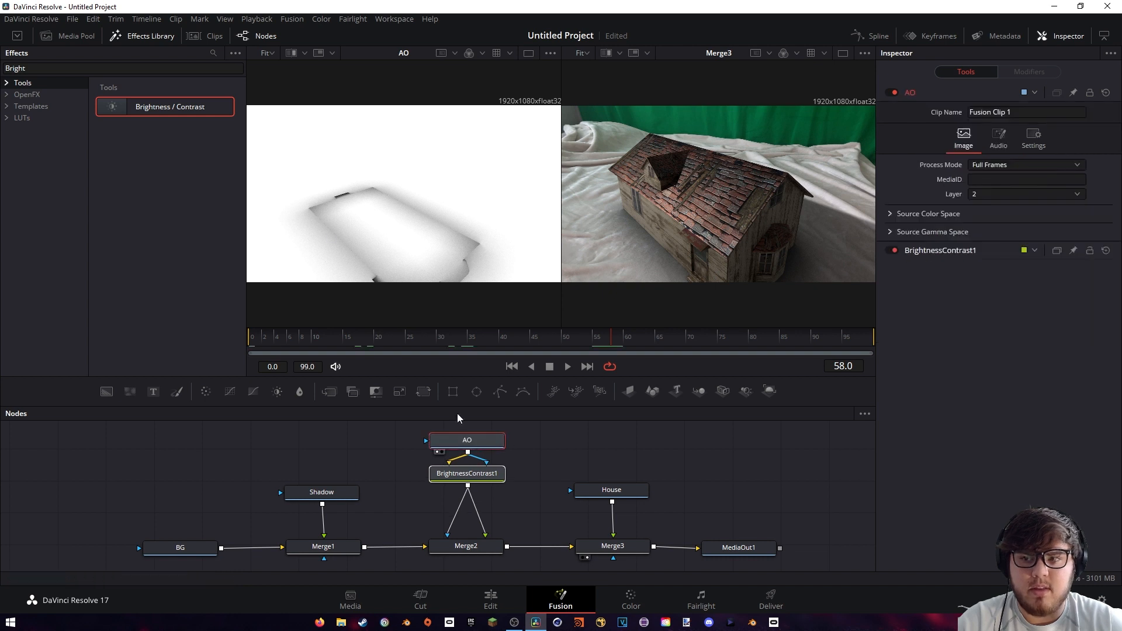
left_click_drag(49, 69, 1, 76)
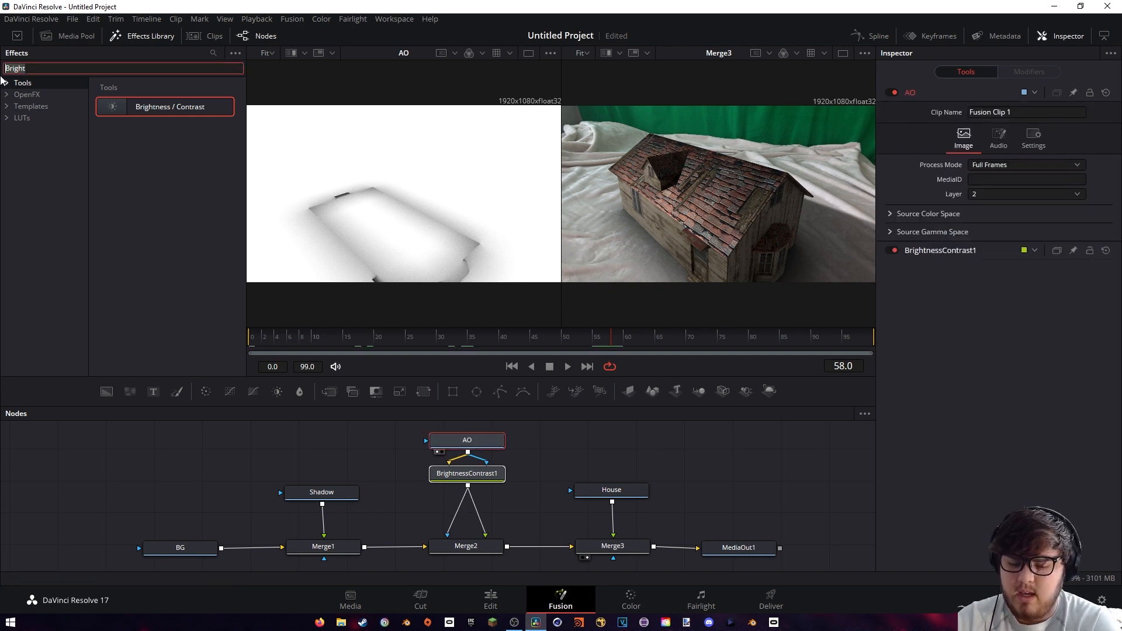
type("color")
left_click(151, 111)
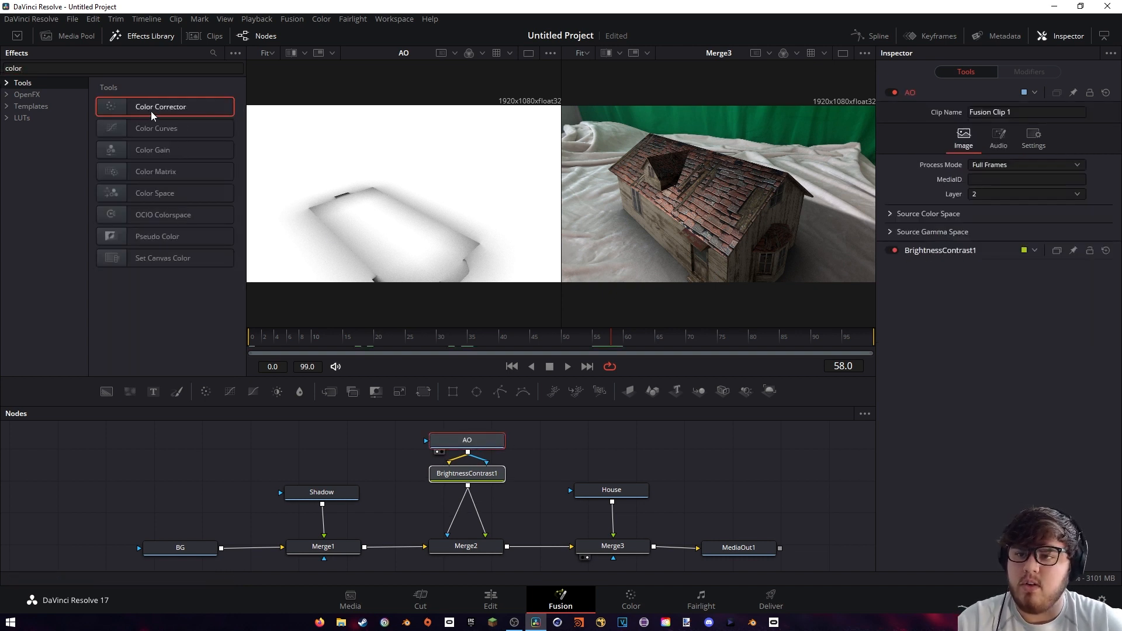
left_click_drag(390, 443, 486, 536)
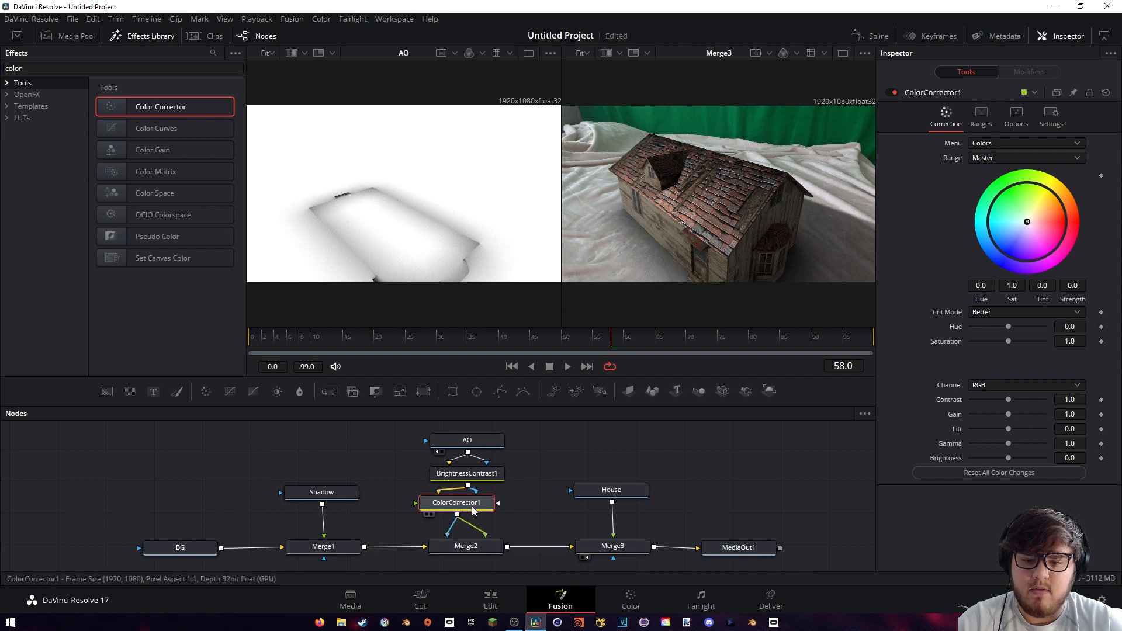
left_click_drag(469, 505, 478, 504)
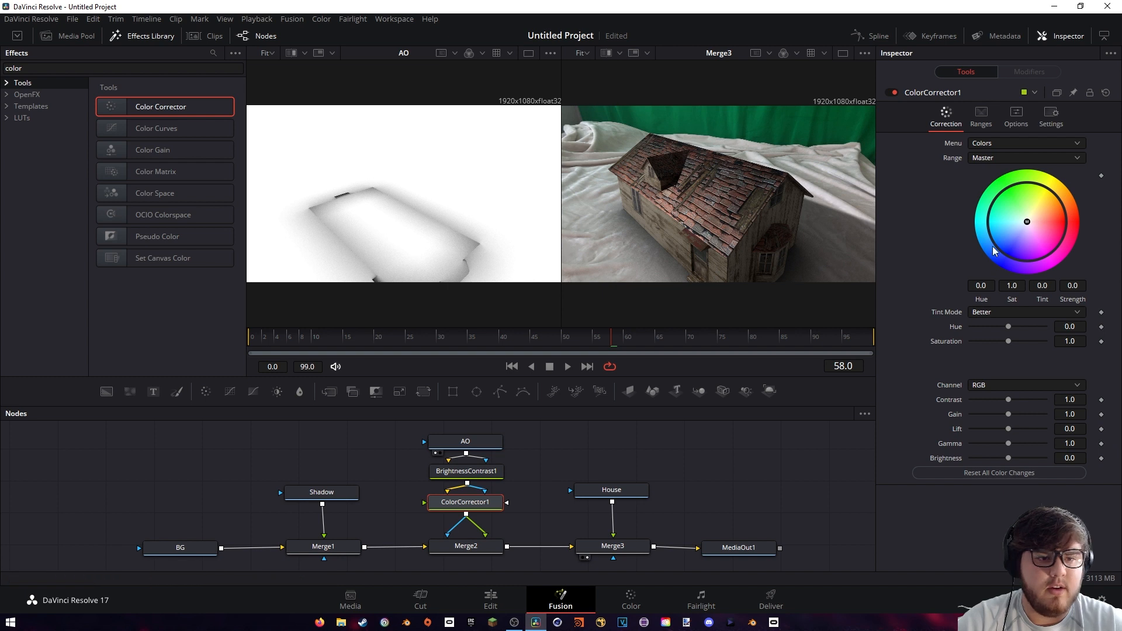
Shift ColorCorrector1's master tint slightly toward orange at a strength of about 0.07 and compare the composite with the node off and on
left_click(1027, 223)
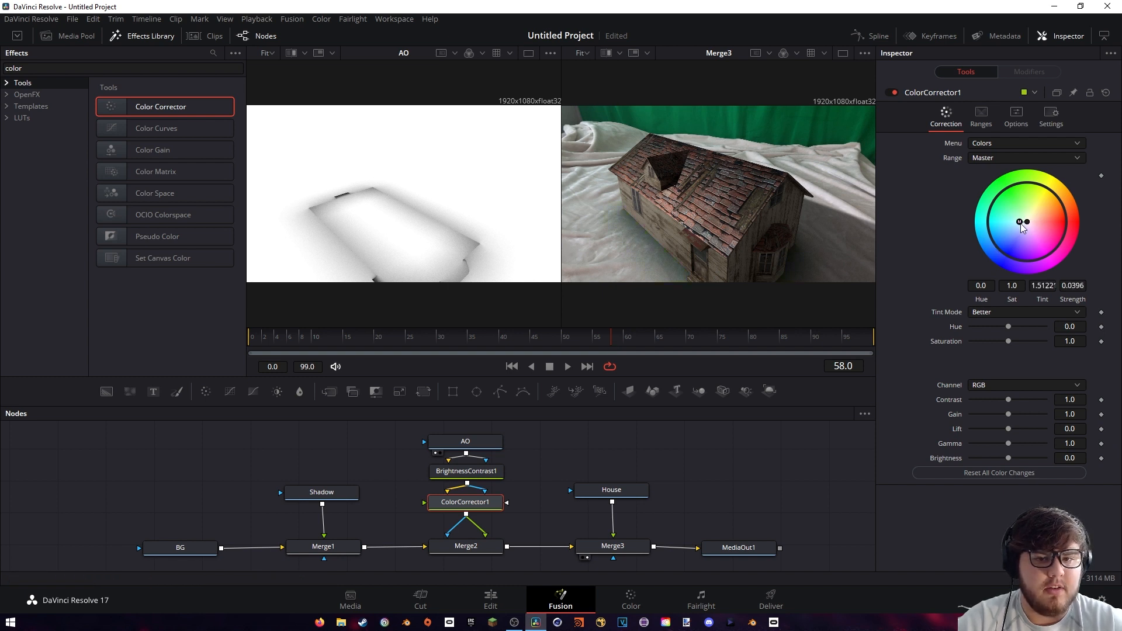
mouse_move(1047, 225)
left_mouse_down()
mouse_move(1053, 205)
mouse_move(1035, 199)
mouse_move(1035, 215)
left_mouse_up()
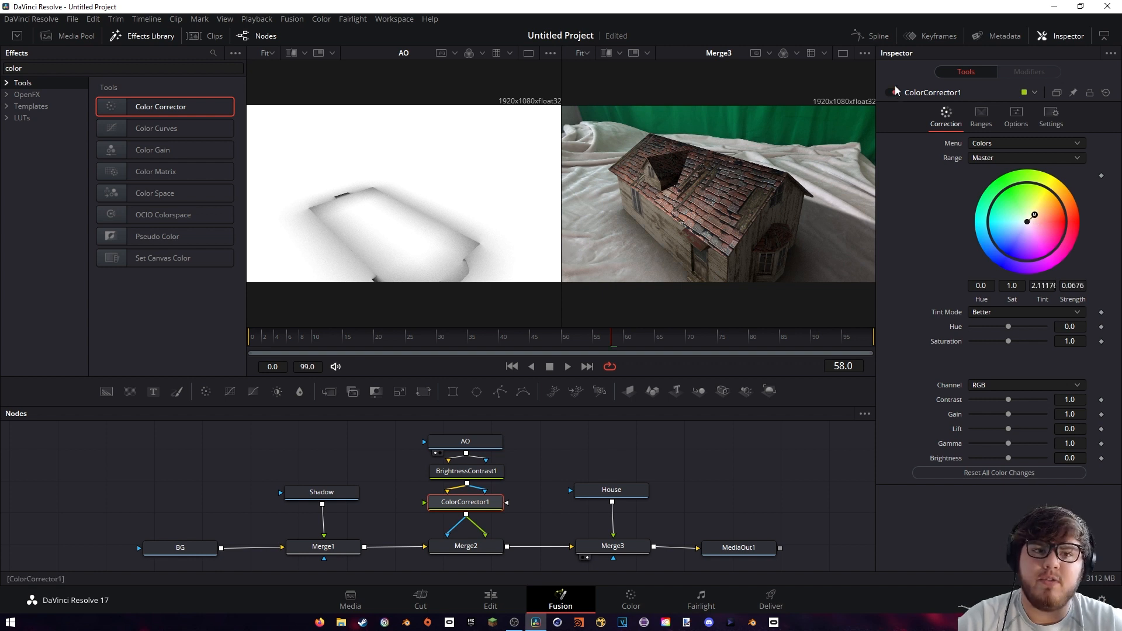
left_click(891, 92)
left_click(891, 93)
left_click(891, 93)
left_click(890, 93)
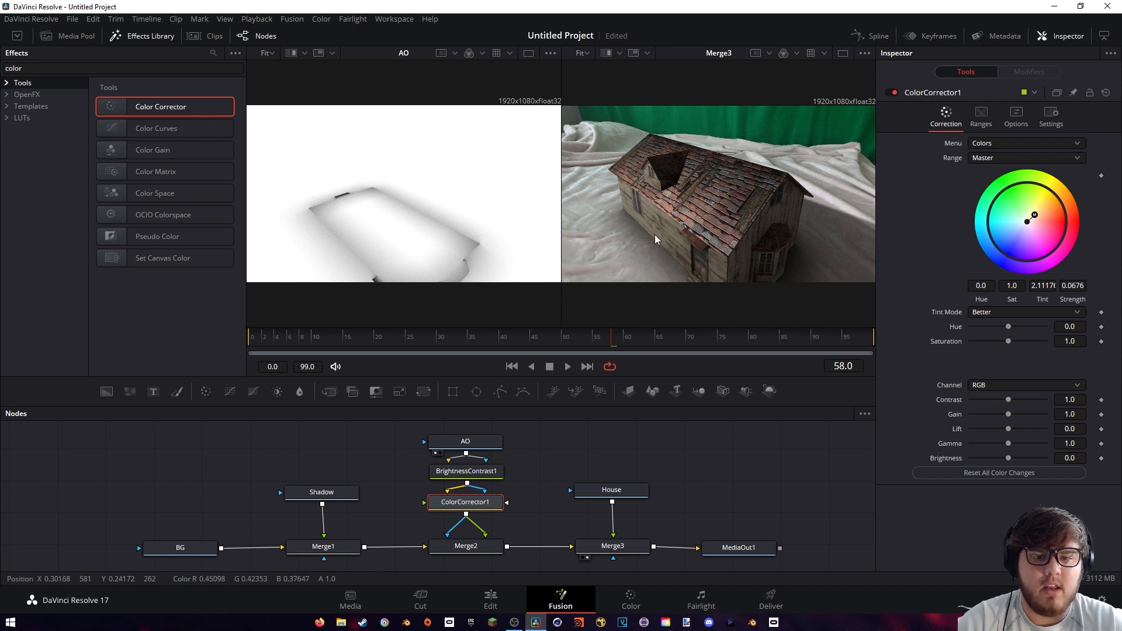
left_click(894, 93)
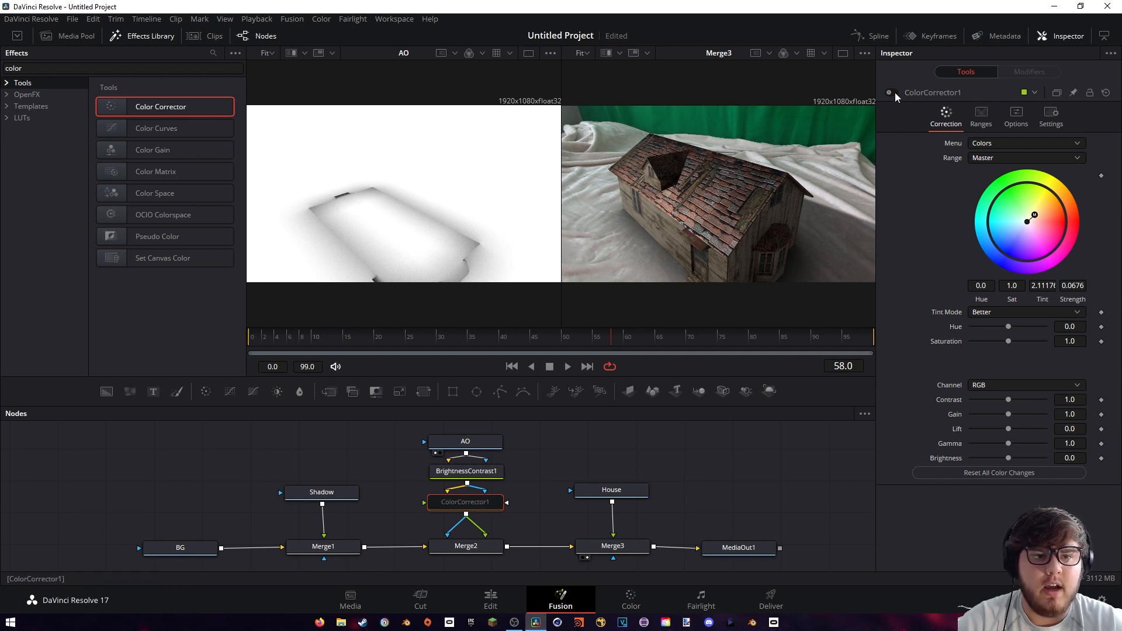
left_click(894, 92)
Go to frame 20 and show only the Merge3 viewer, with the Shadow node moved higher above Merge1
left_click(439, 338)
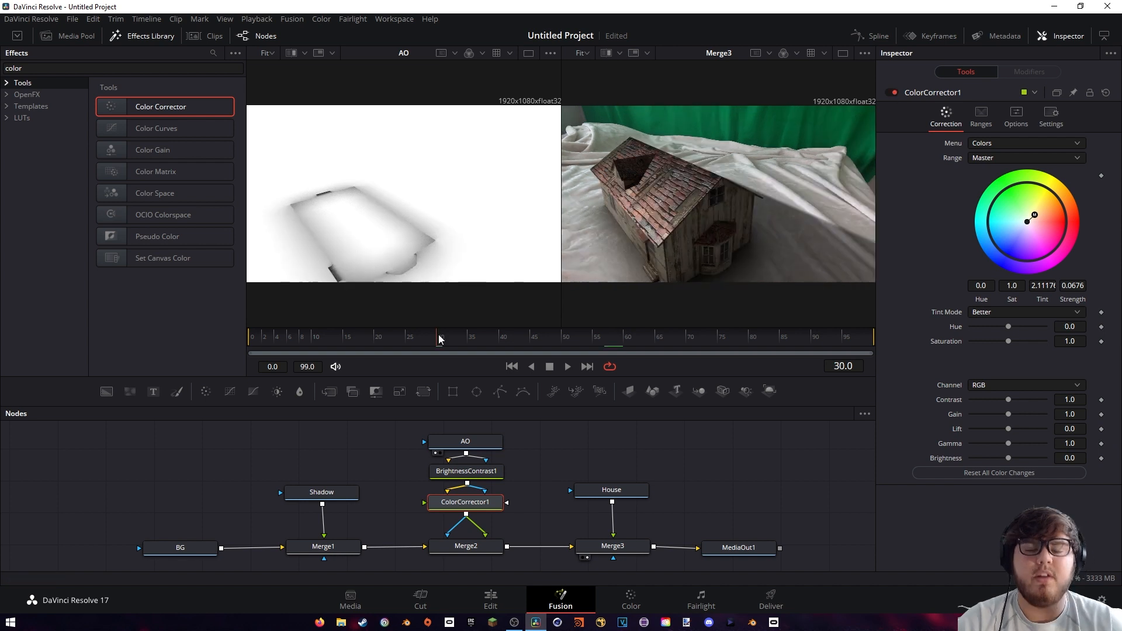
left_click_drag(440, 338, 375, 336)
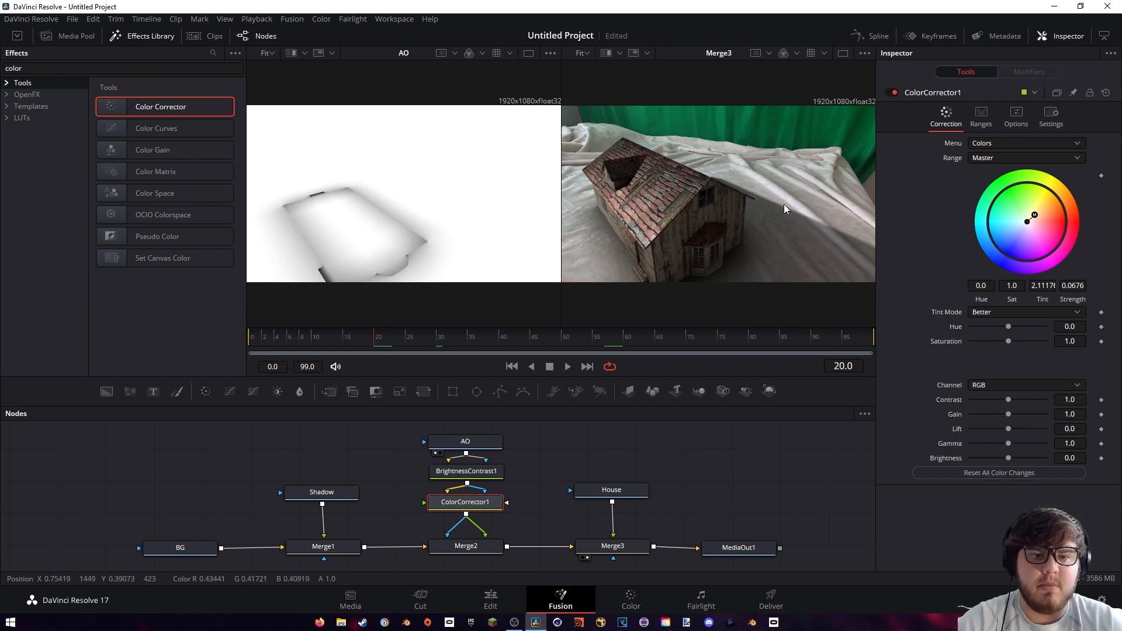
left_click_drag(327, 495, 332, 447)
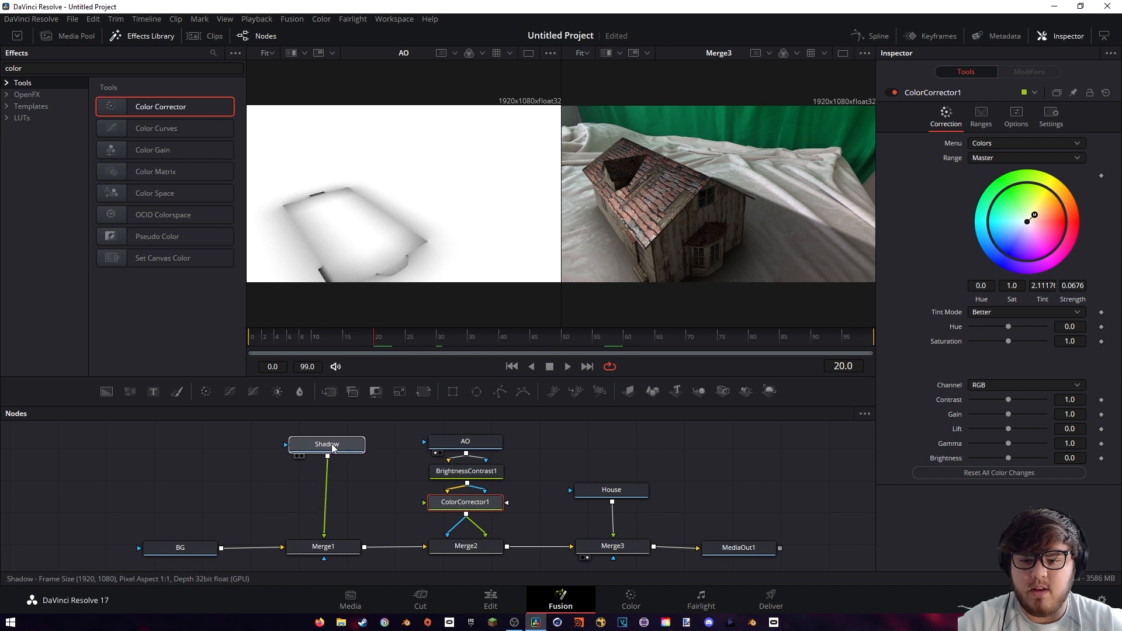
left_click(842, 54)
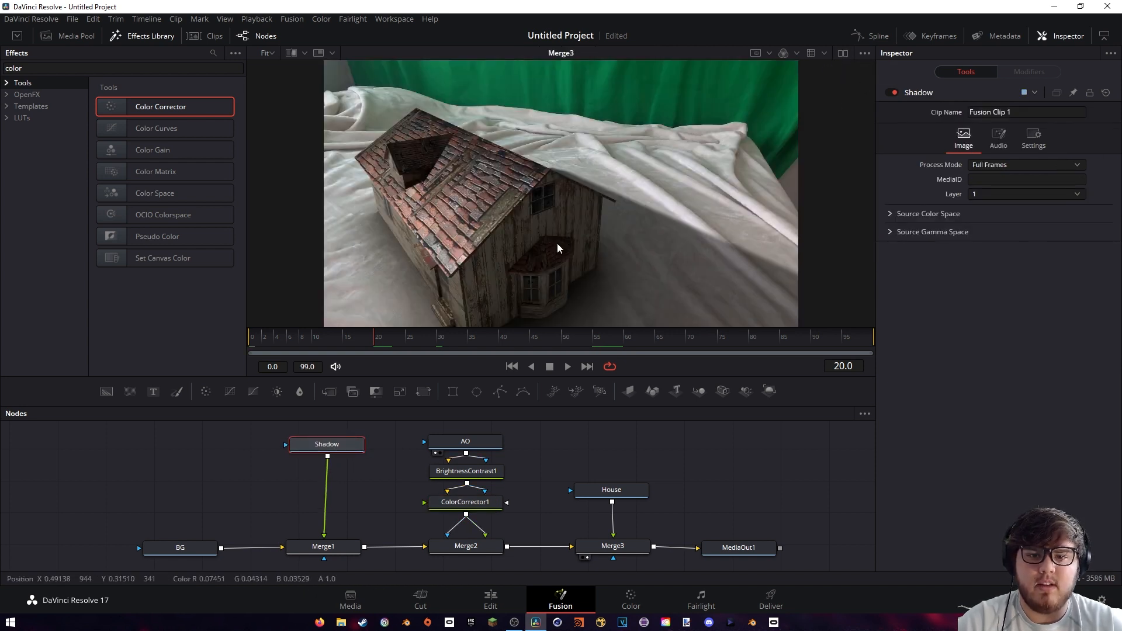
Duplicate BrightnessContrast1 and insert the copy between the Shadow node and Merge1
left_click(466, 471)
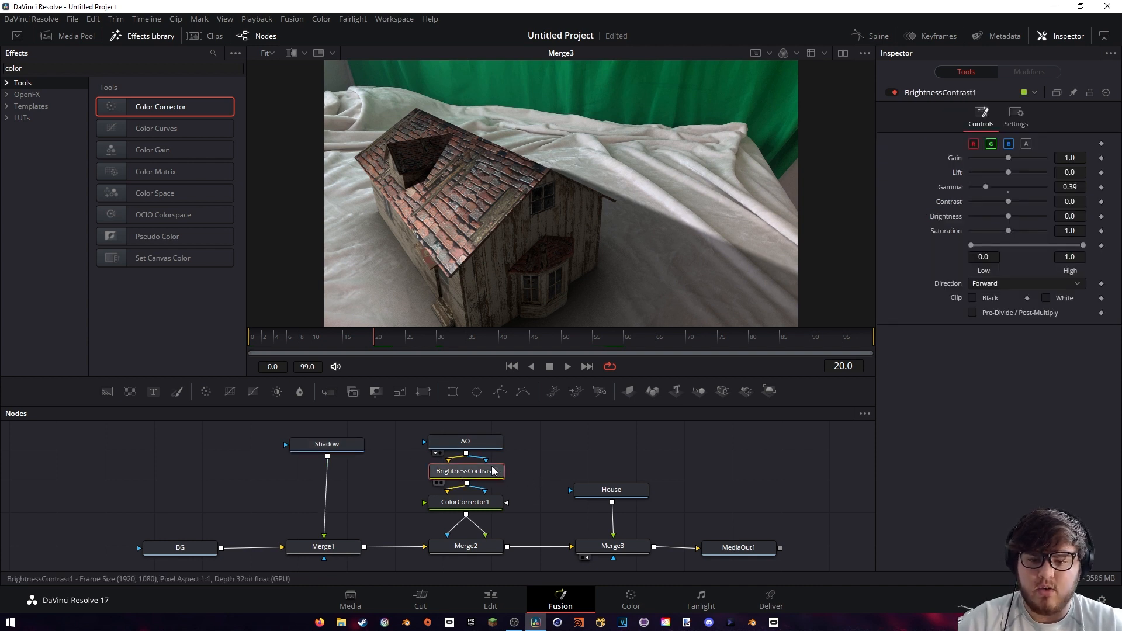
key("ctrl+c")
key("ctrl+v")
left_click_drag(463, 502, 331, 471)
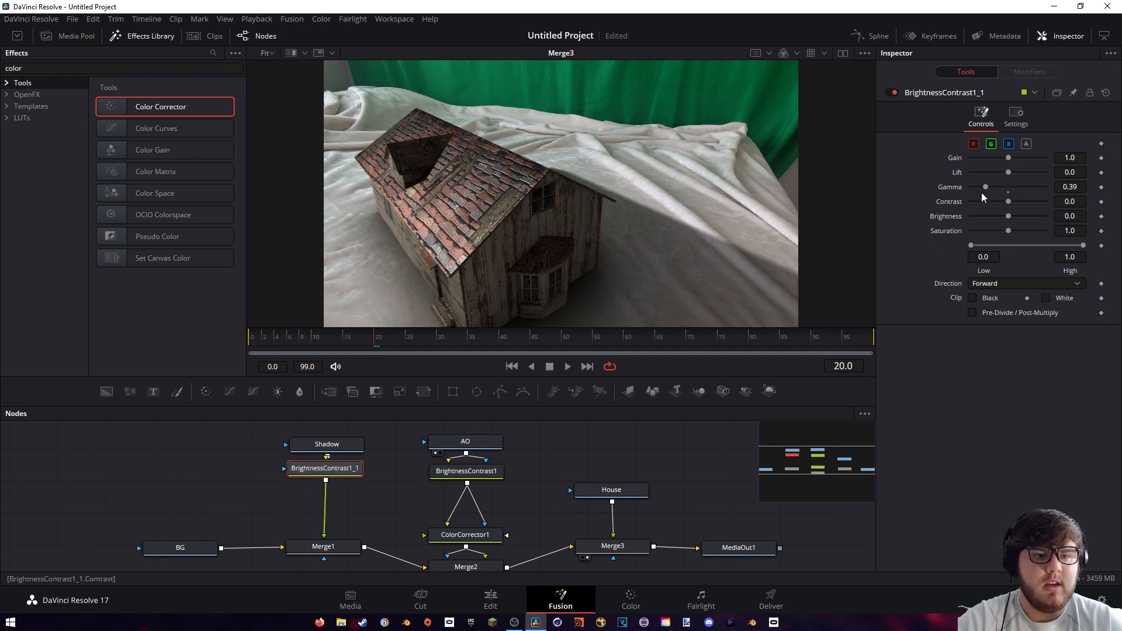
Set the shadow's Brightness / Contrast to Gamma 1.06 and Lift 0.08, and wire the effect masks from Shadow through it to Merge1
left_click_drag(985, 186, 1012, 171)
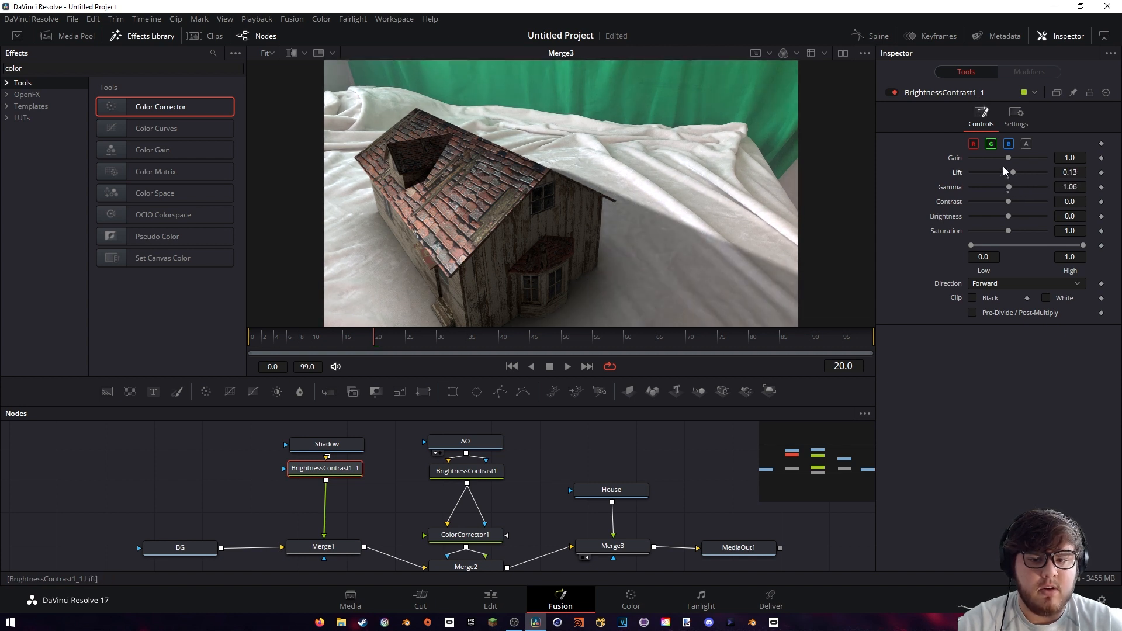
left_click_drag(338, 472, 325, 549)
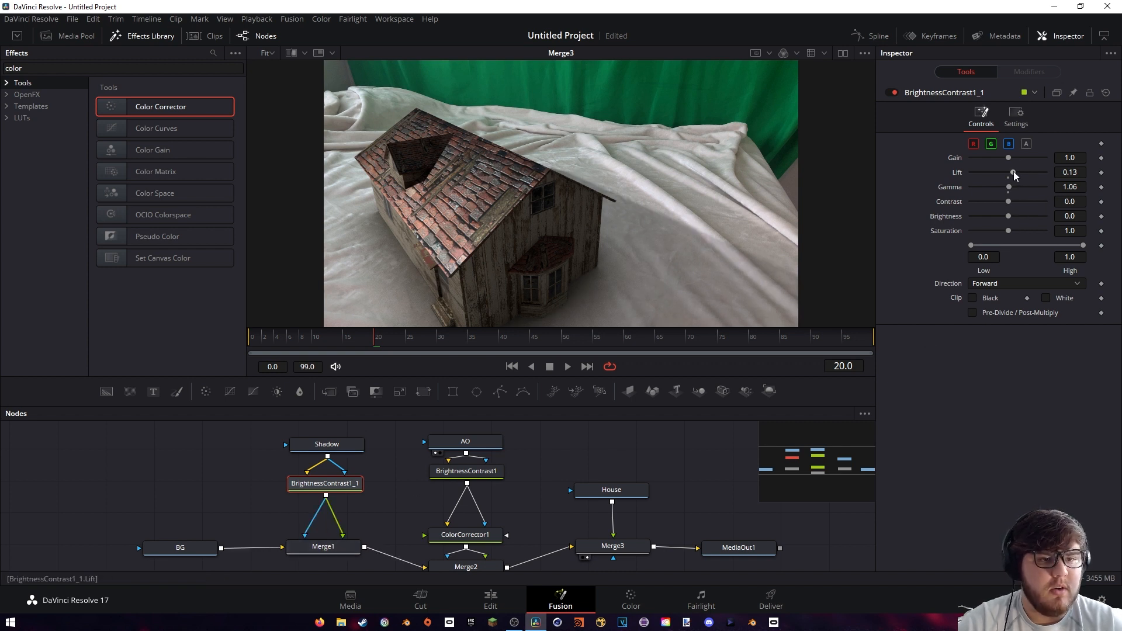
left_click_drag(1013, 171, 1014, 173)
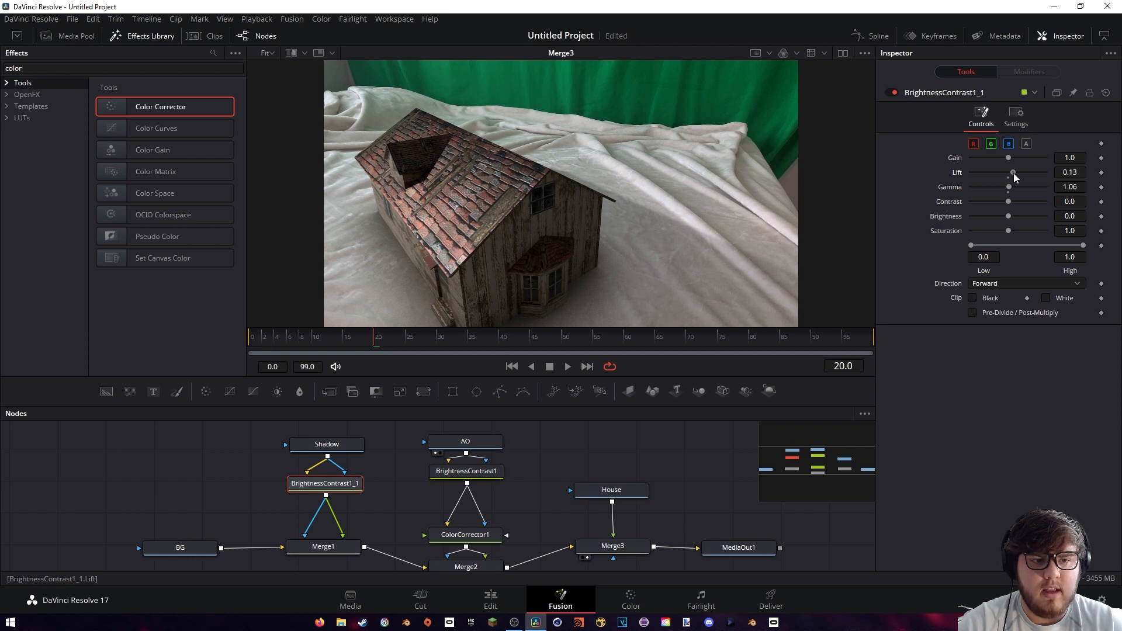
left_click_drag(1013, 173, 1012, 173)
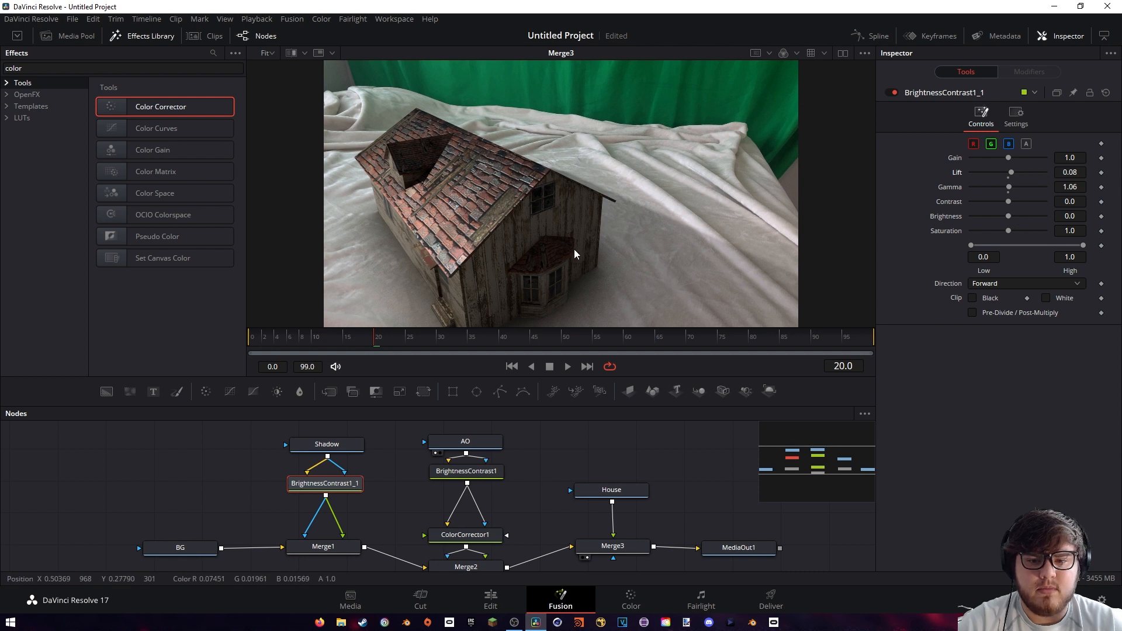
Inspect the house's shadow edge and the natural shadows in the blanket folds up close in the Merge3 composite
middle_click_drag(573, 249, 617, 208)
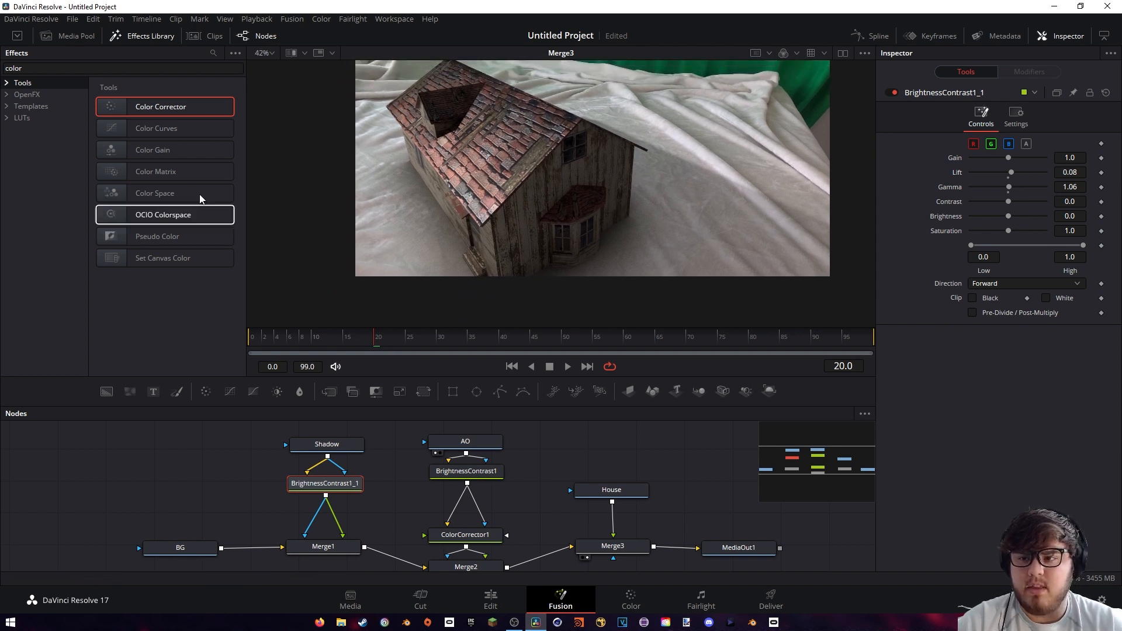
middle_click_drag(654, 161, 642, 189)
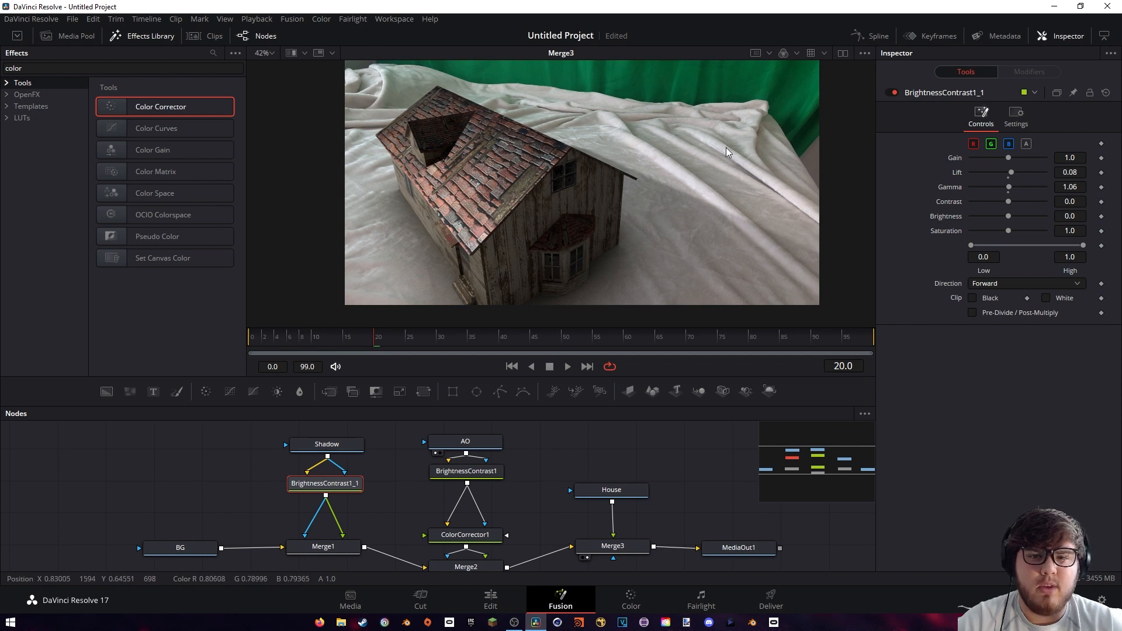
scroll(780, 175, "up", 3)
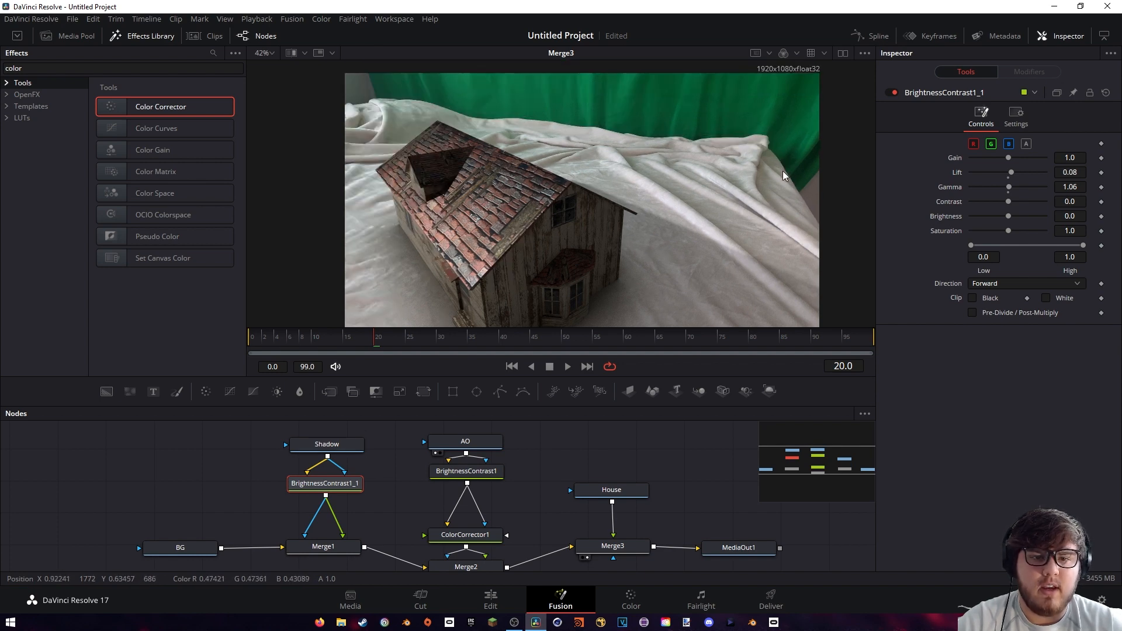
scroll(763, 191, "up", 8, "ctrl")
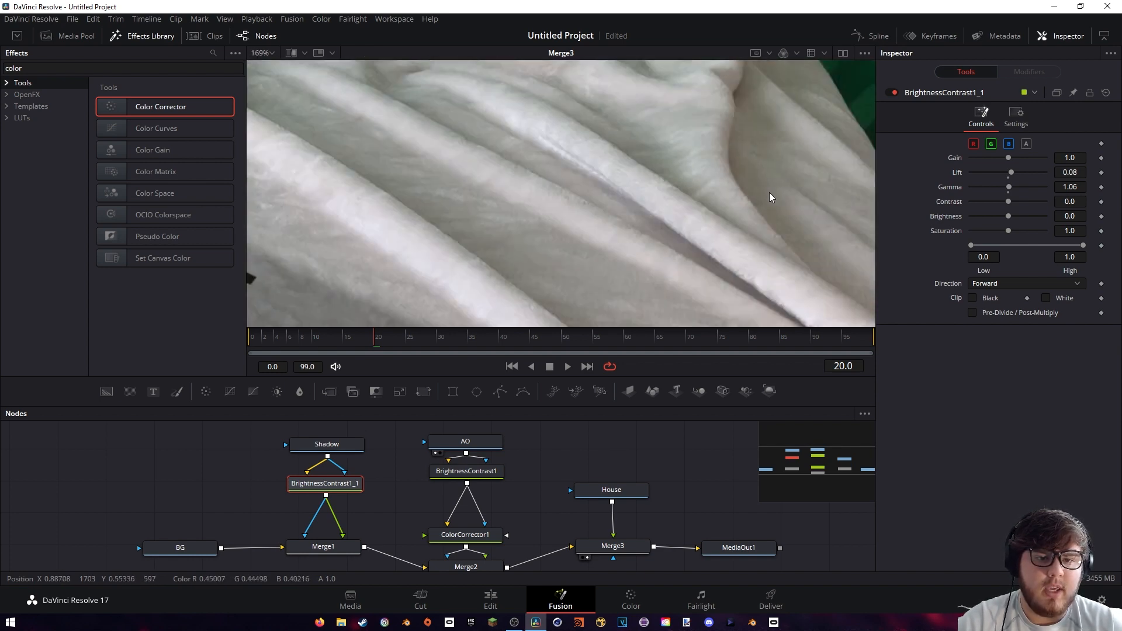
scroll(763, 188, "down", 8, "ctrl")
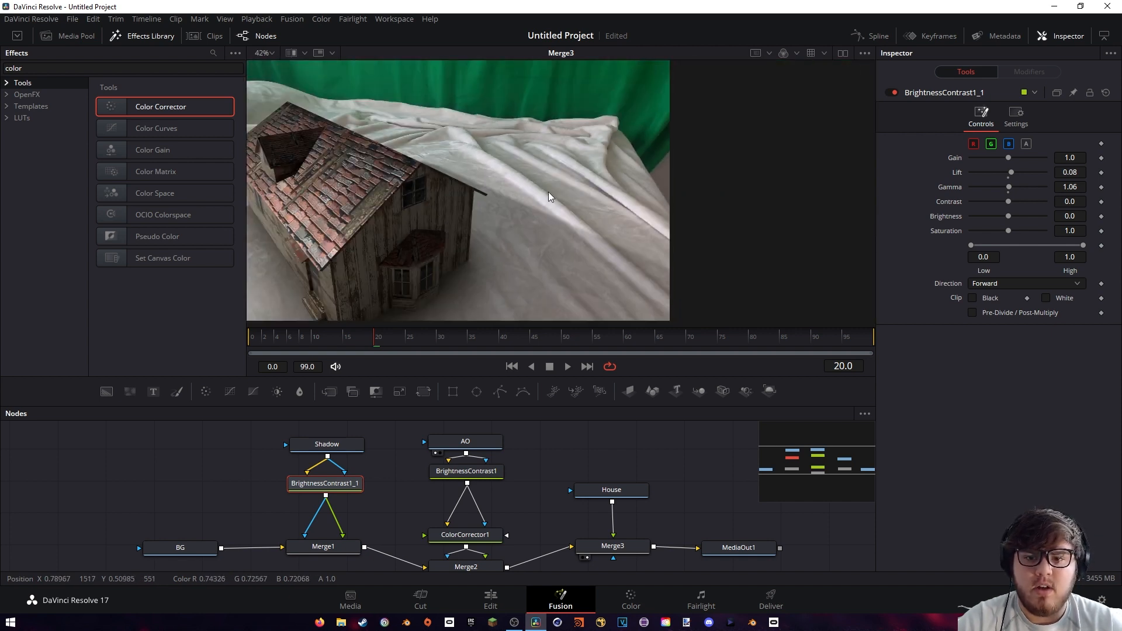
Insert a Blur between the shadow's Brightness / Contrast and Merge1, space the shadow nodes out, and set Blur Size to 12.6
left_click_drag(36, 69, 0, 93)
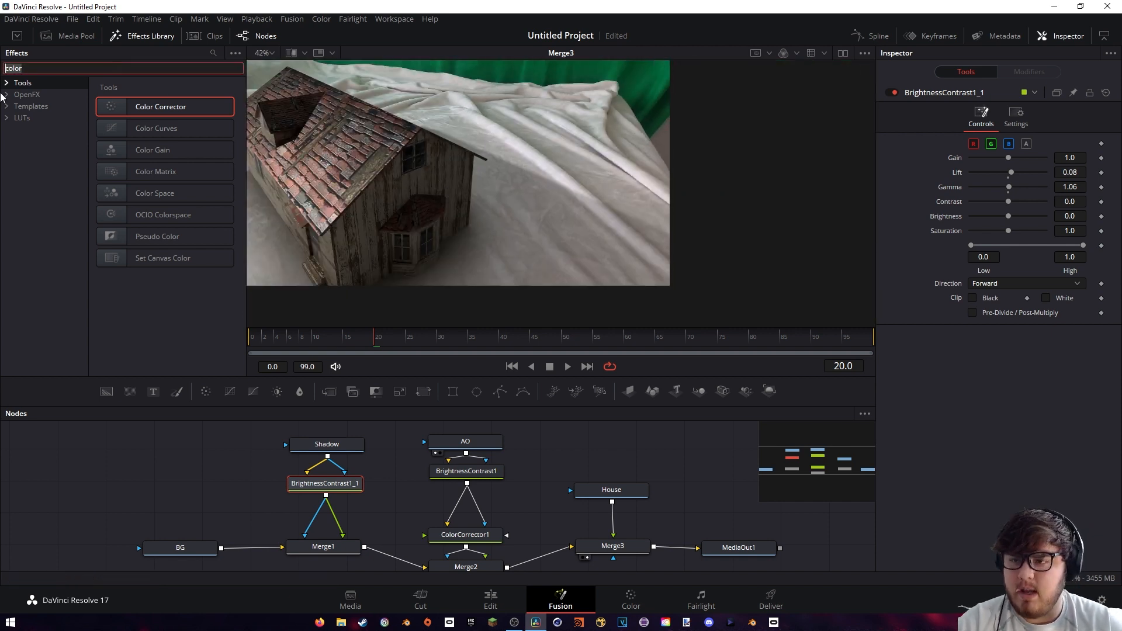
type("blur")
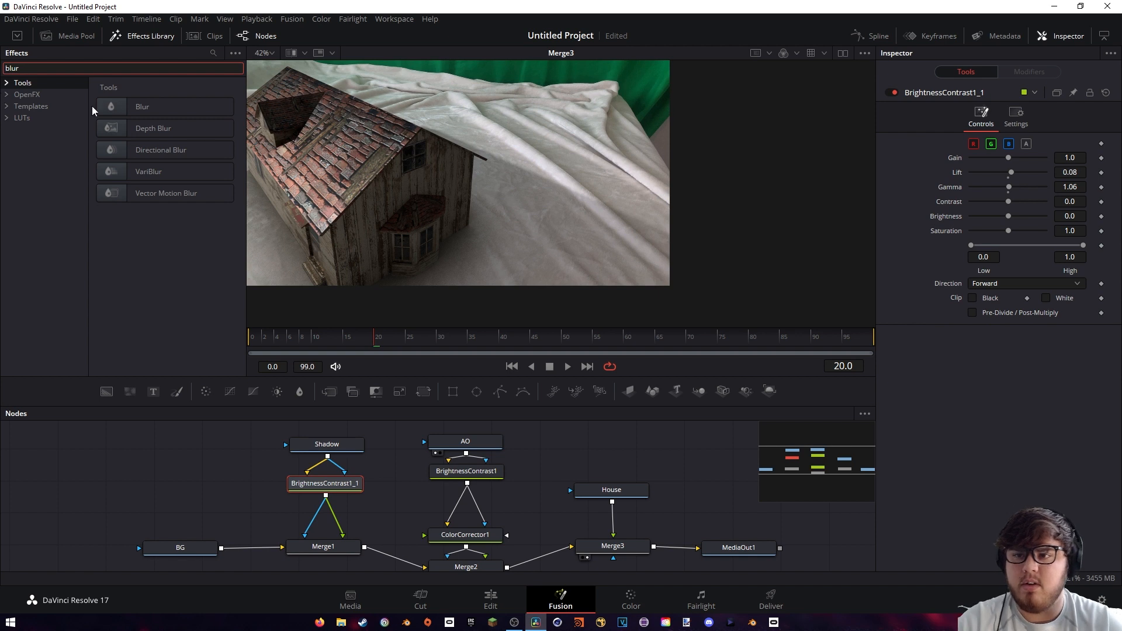
left_click(143, 107)
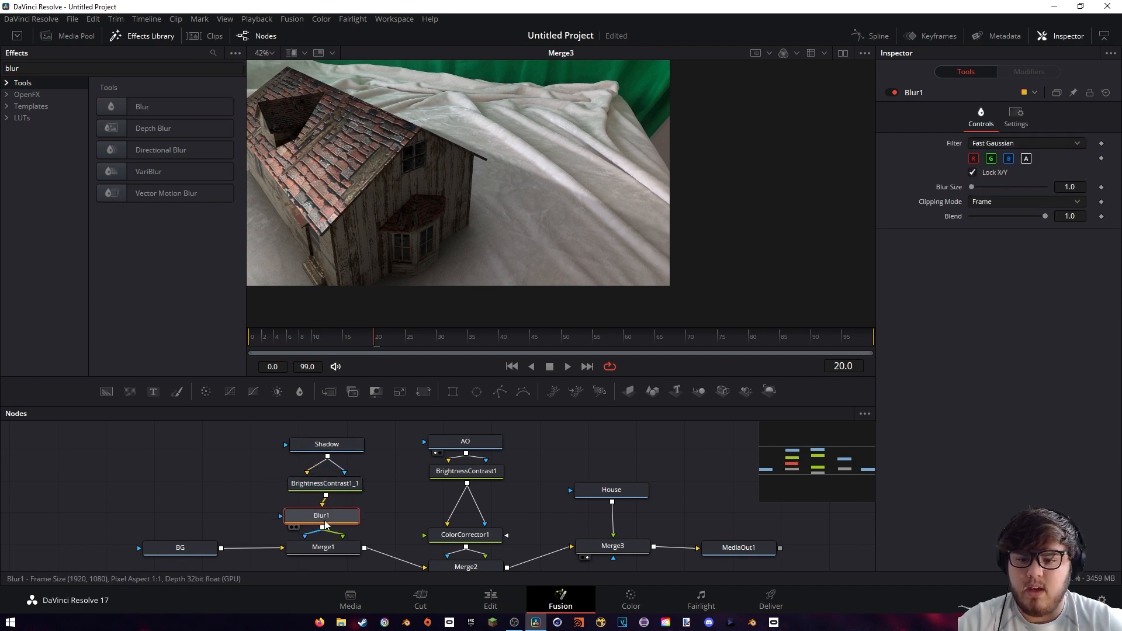
left_click_drag(325, 520, 329, 438)
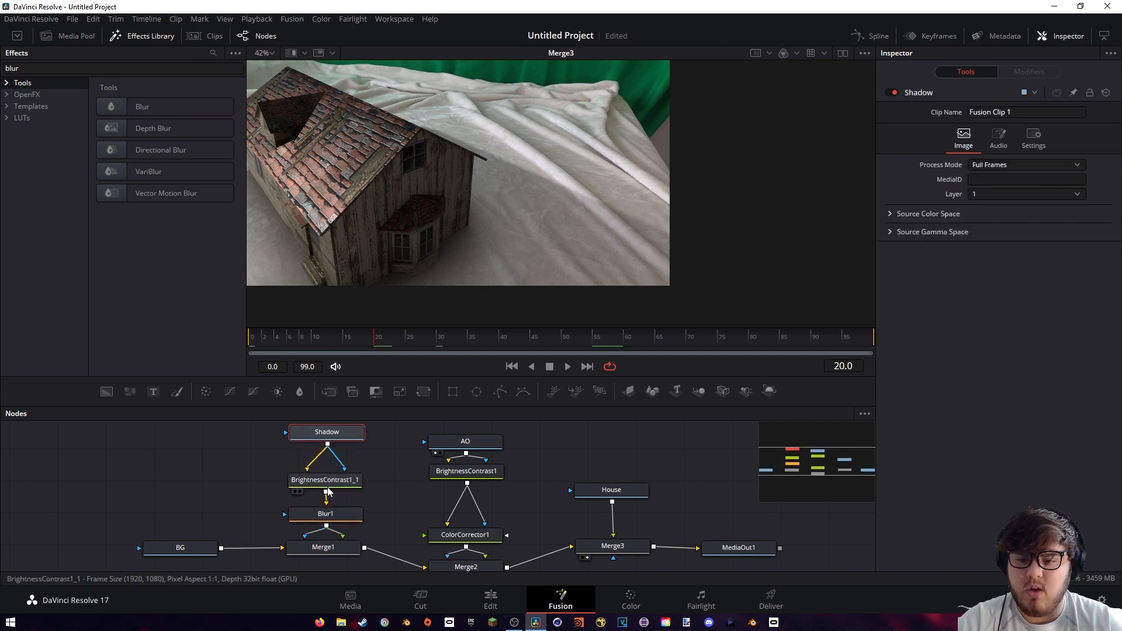
left_click_drag(328, 489, 326, 508)
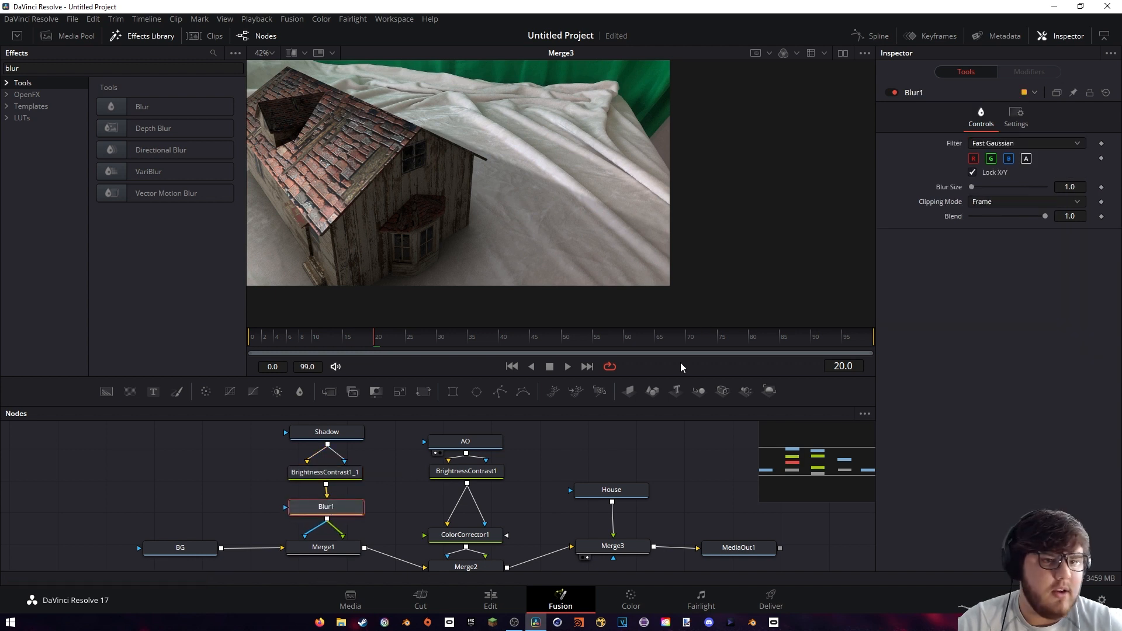
mouse_move(971, 188)
left_mouse_down()
mouse_move(987, 185)
mouse_move(979, 178)
left_mouse_up()
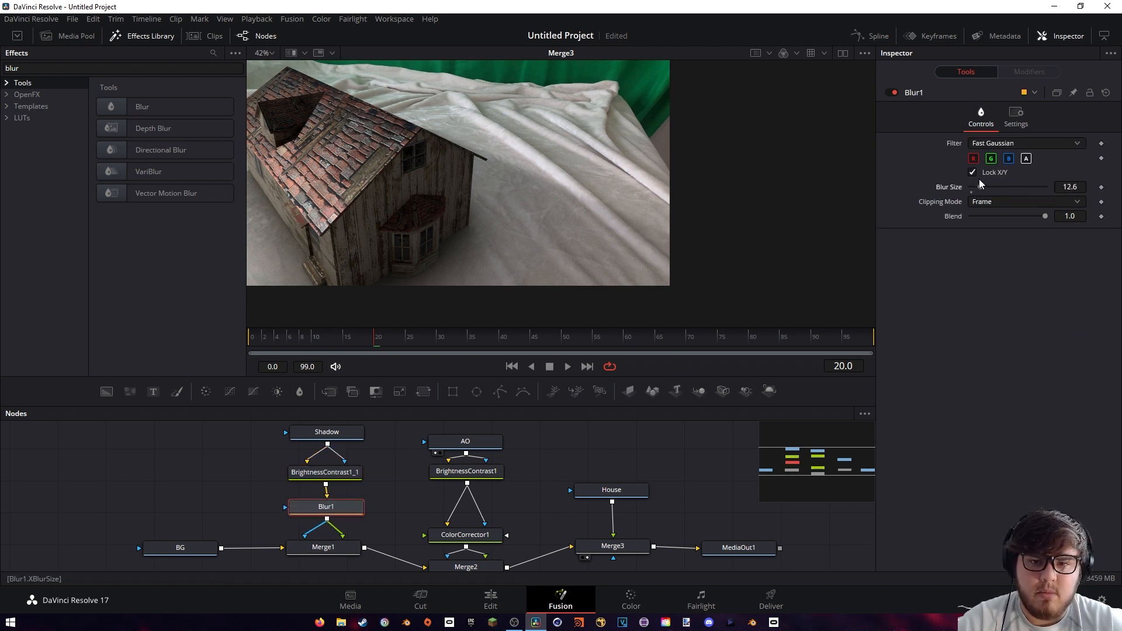
Set the shadow's Brightness / Contrast Lift to 0.02 and check the shadow beside the house in the Merge3 composite
left_click(326, 472)
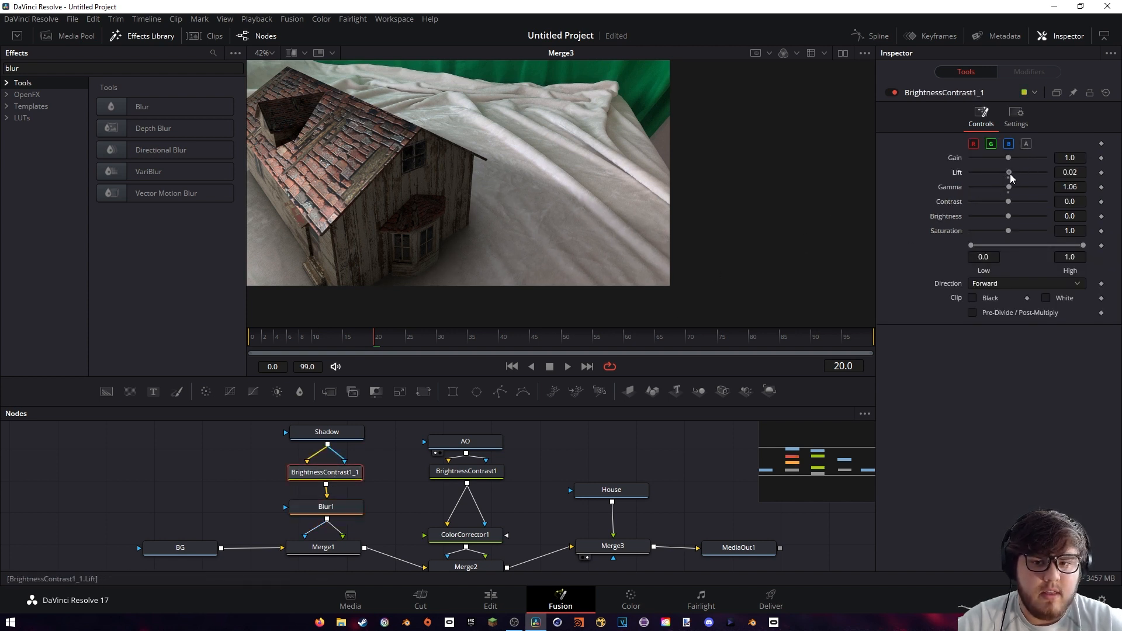
scroll(537, 148, "down", 2)
scroll(538, 150, "up", 3)
scroll(548, 186, "down", 1)
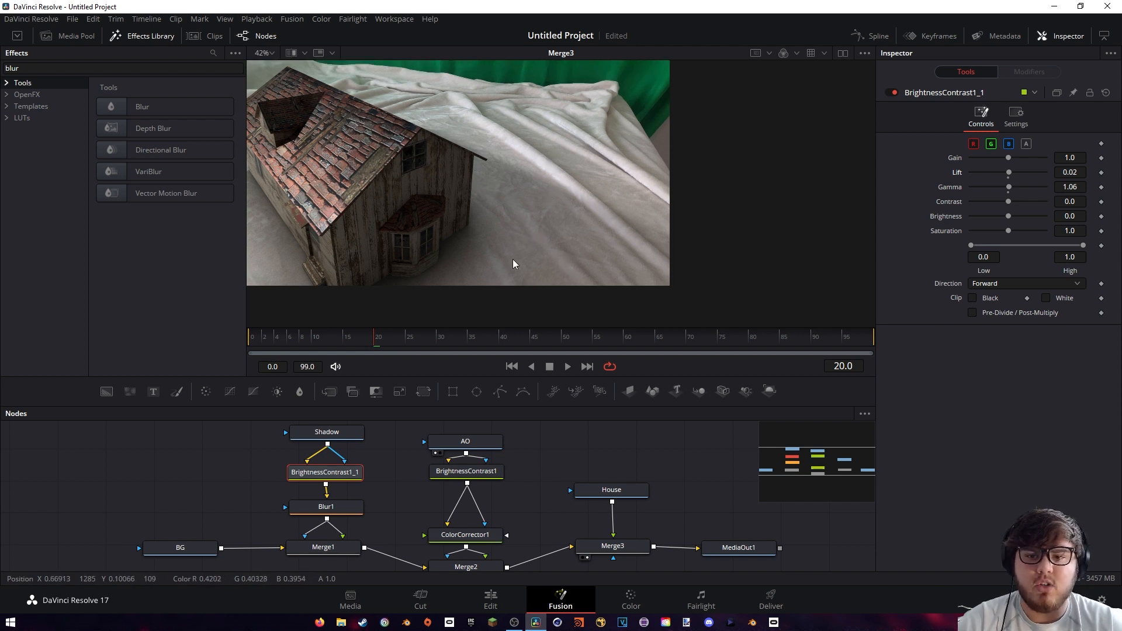
scroll(515, 257, "up", 2)
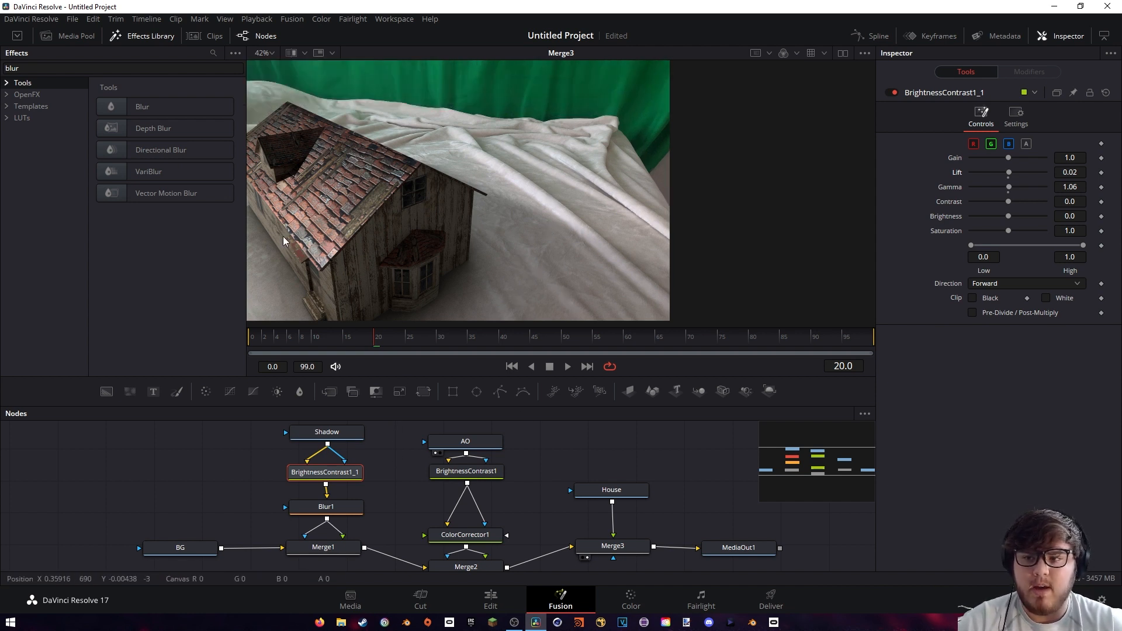
Insert a Color Corrector between House and Merge3, and also connect House to the corrector's mask input
left_click(607, 497)
left_click(18, 68)
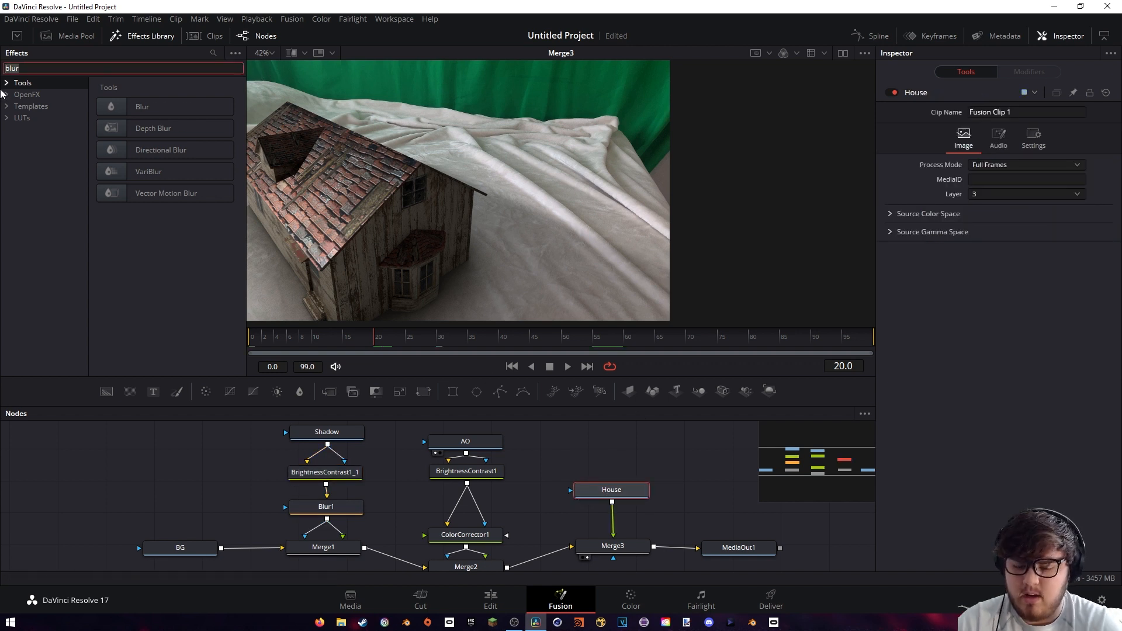
type("colo")
left_click(185, 107)
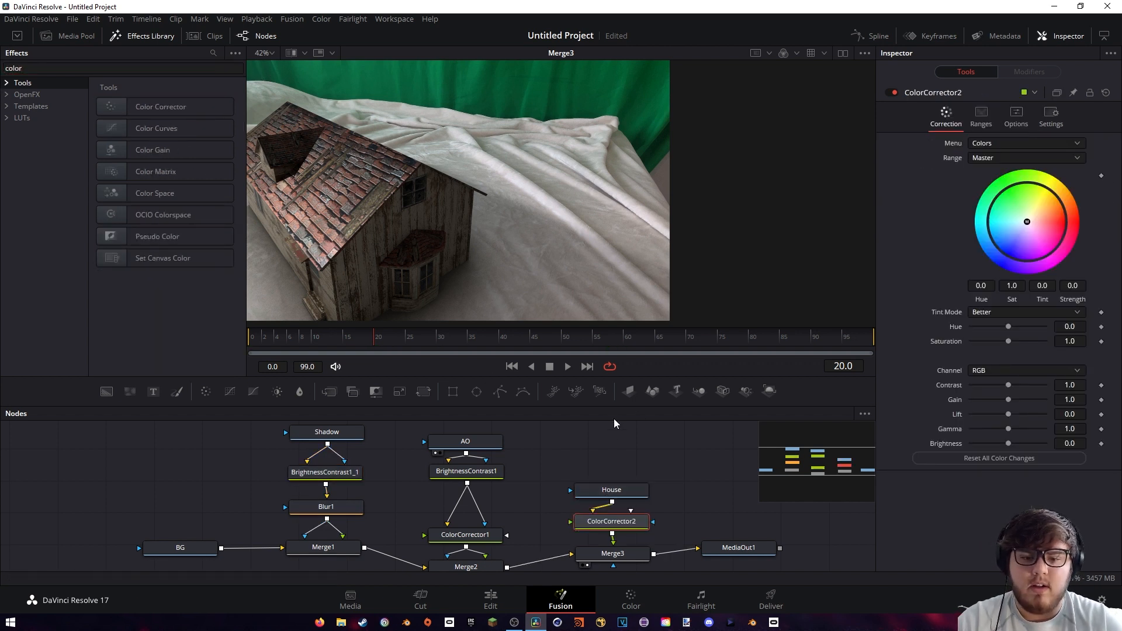
left_click_drag(624, 491, 621, 452)
left_click_drag(614, 520, 653, 494)
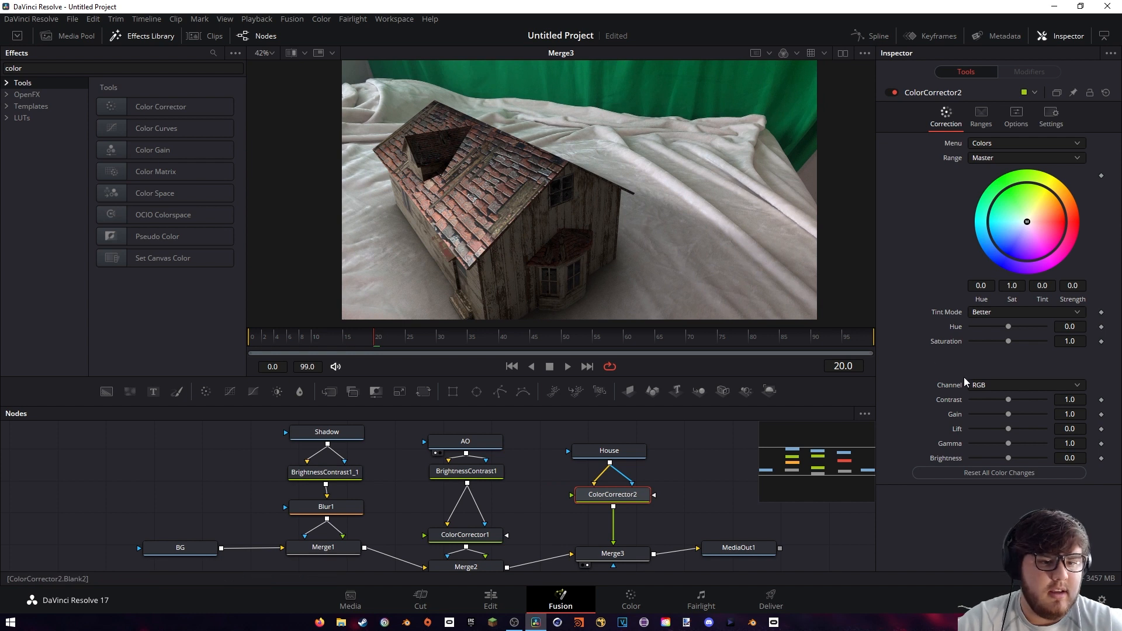
Grade the house with Saturation 1.3, Contrast 0.88, Gain 0.67, Lift -0.02 and Gamma 1.25, and compare it with the correction bypassed
left_click_drag(1007, 401, 1000, 402)
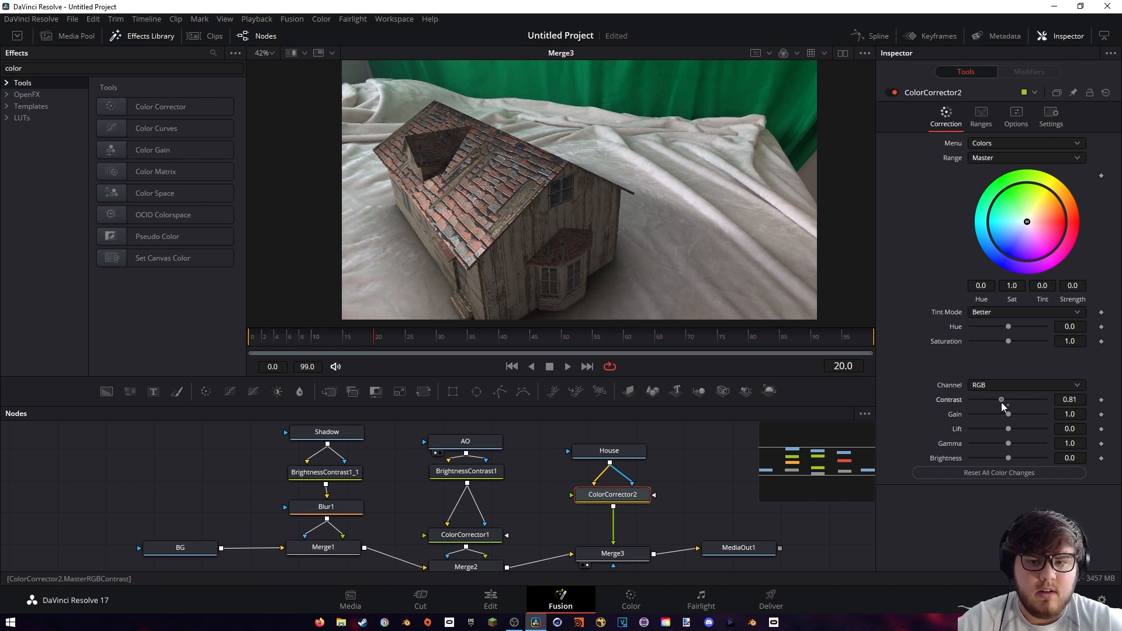
left_click_drag(1007, 341, 1019, 341)
left_click_drag(1001, 400, 1006, 429)
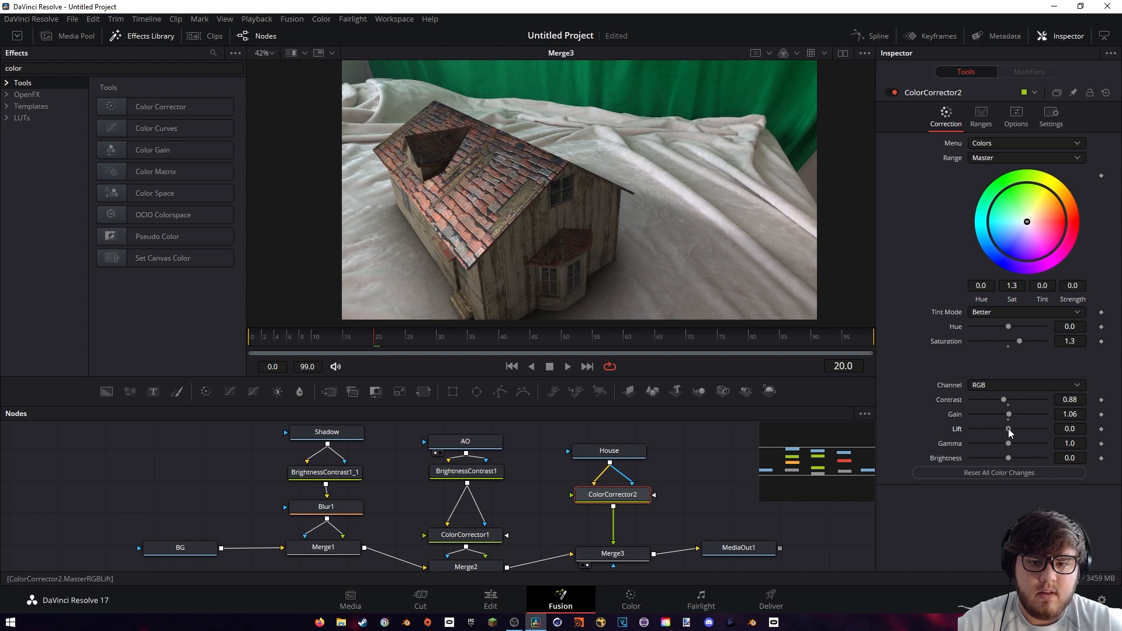
mouse_move(1011, 443)
left_mouse_down()
mouse_move(1009, 415)
mouse_move(996, 416)
mouse_move(1008, 428)
left_mouse_up()
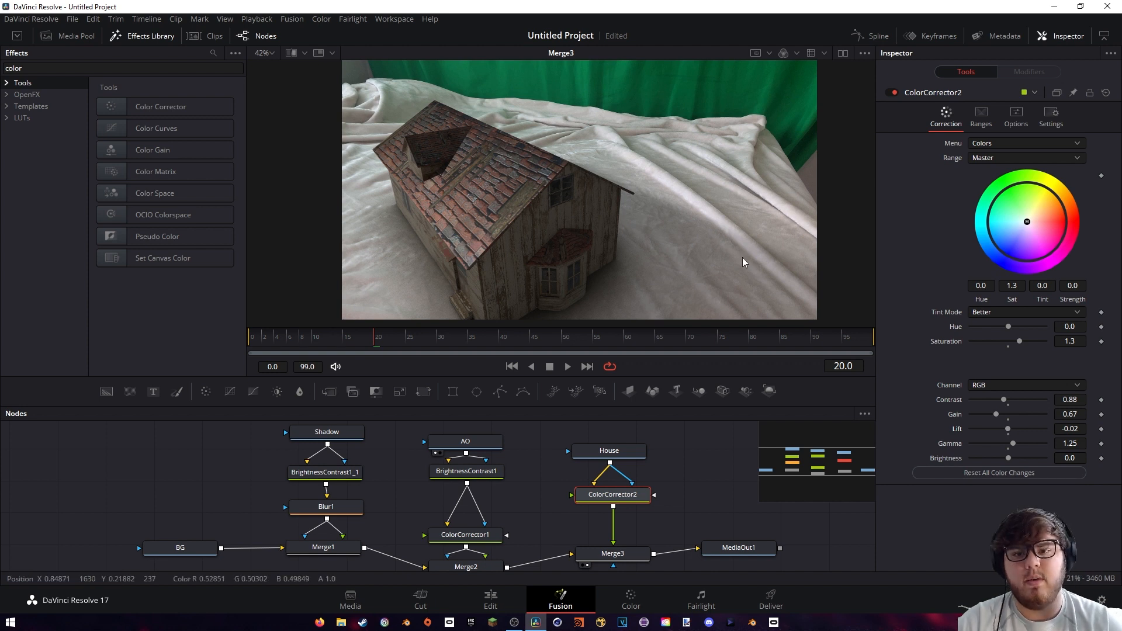
left_click(890, 94)
left_click(890, 93)
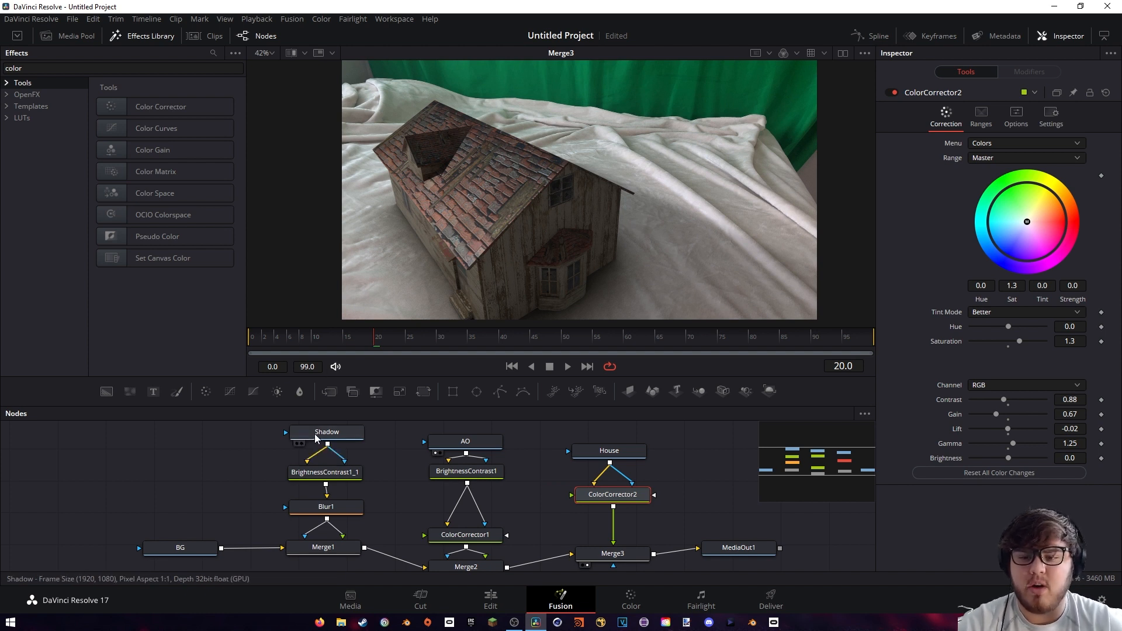
Darken the shadow by setting its Brightness / Contrast Lift to -0.11
left_click(326, 472)
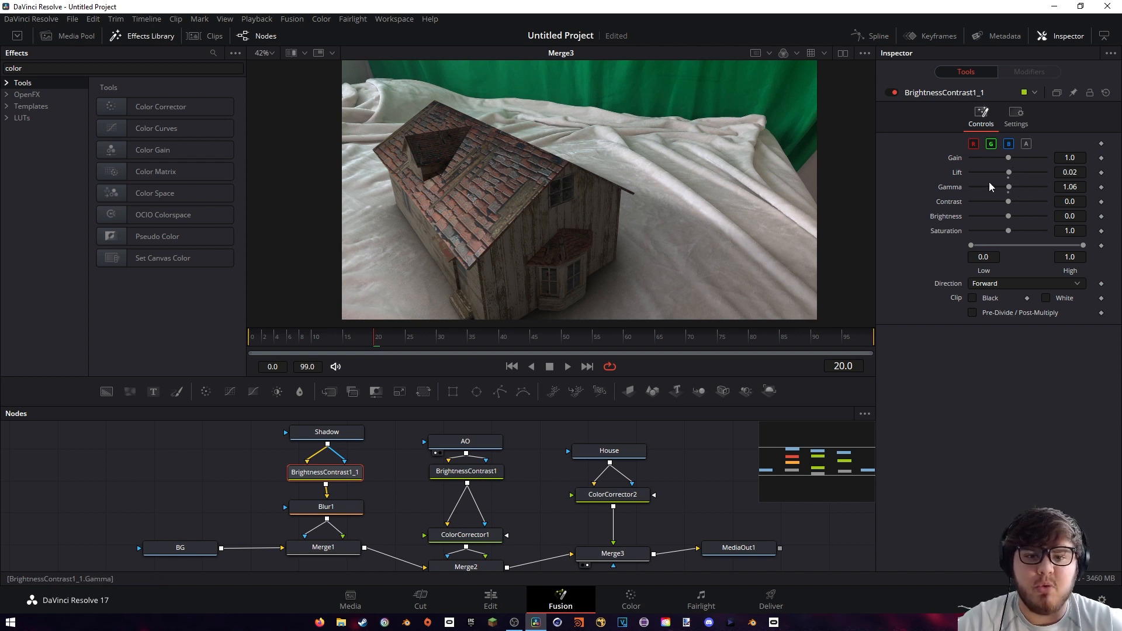
left_click_drag(1008, 173, 1002, 172)
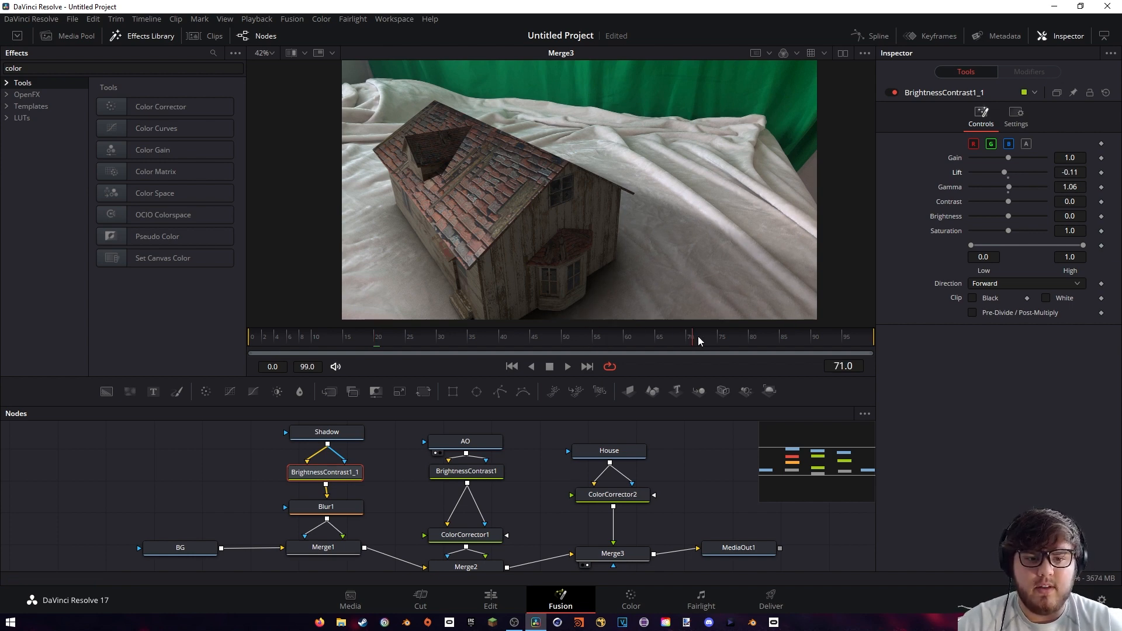
Review the composited Fusion clip at several points along the edit timeline
left_click(491, 601)
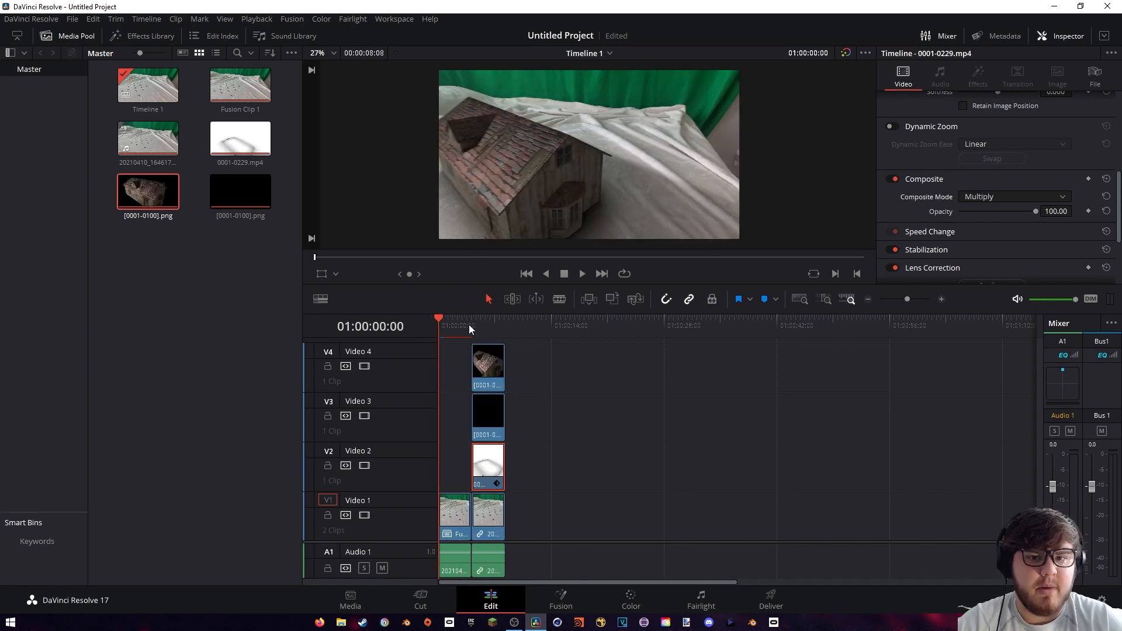
left_click(452, 316)
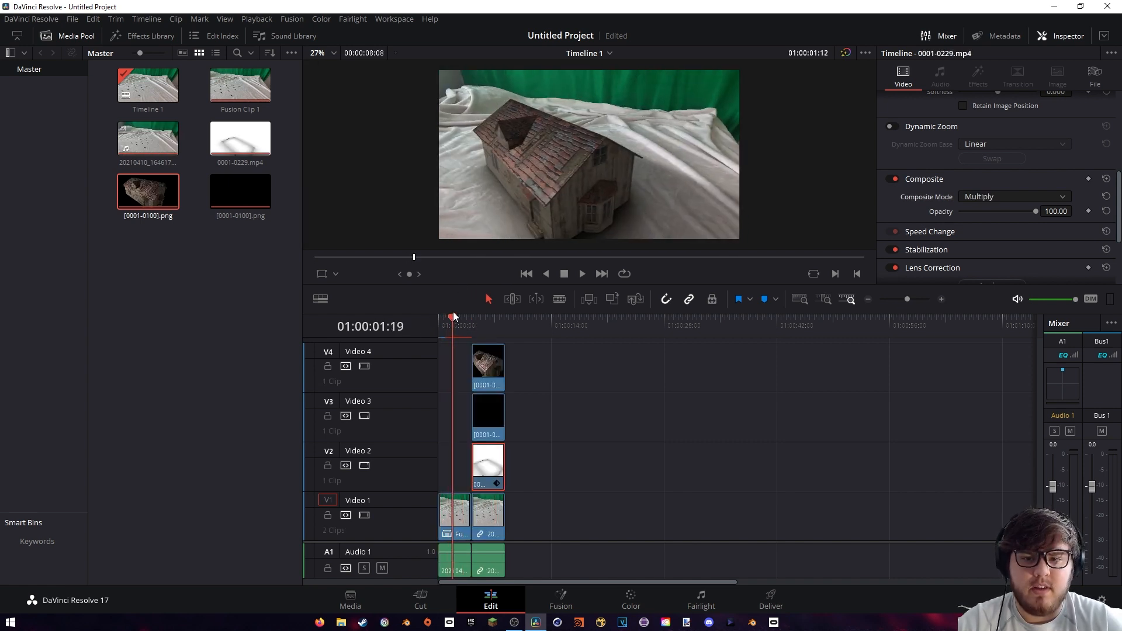
left_click_drag(454, 316, 491, 316)
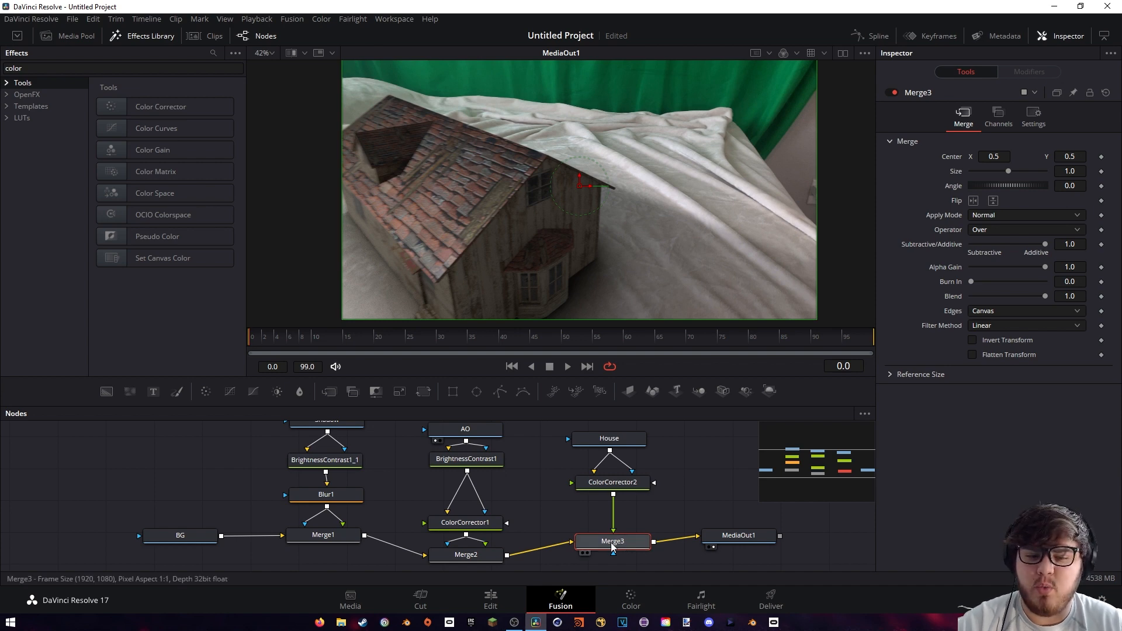
Set up the timeline's delivery with the file name Final_render_pass and the location A:\Blender Tutorials\Multiple Passes
left_click(771, 602)
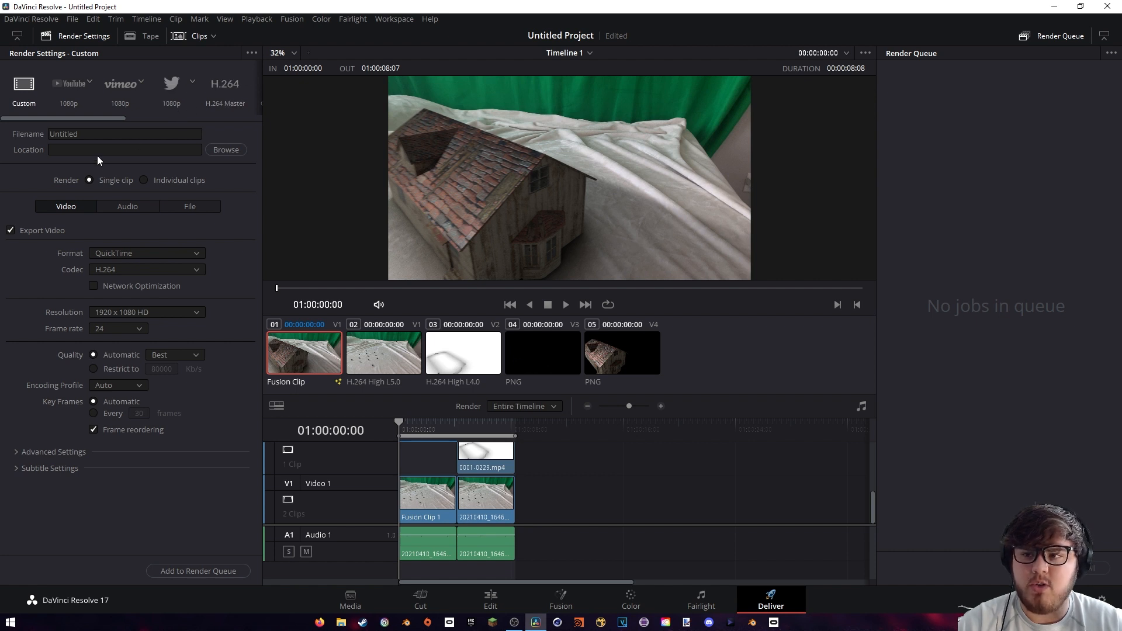
double_click(97, 135)
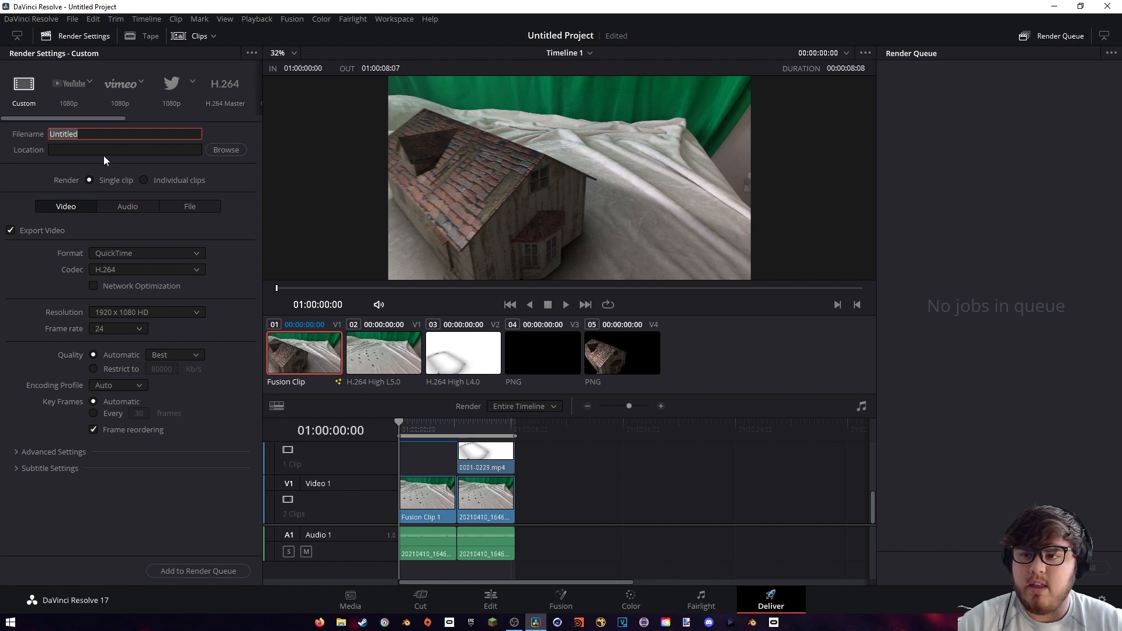
left_click(86, 175)
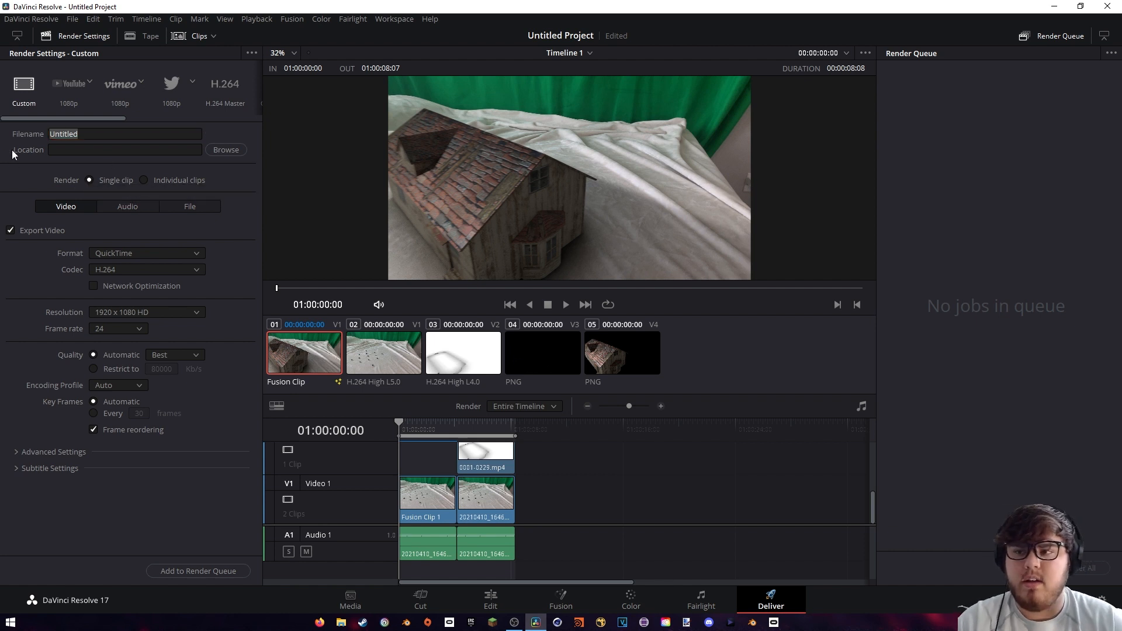
left_click(88, 131)
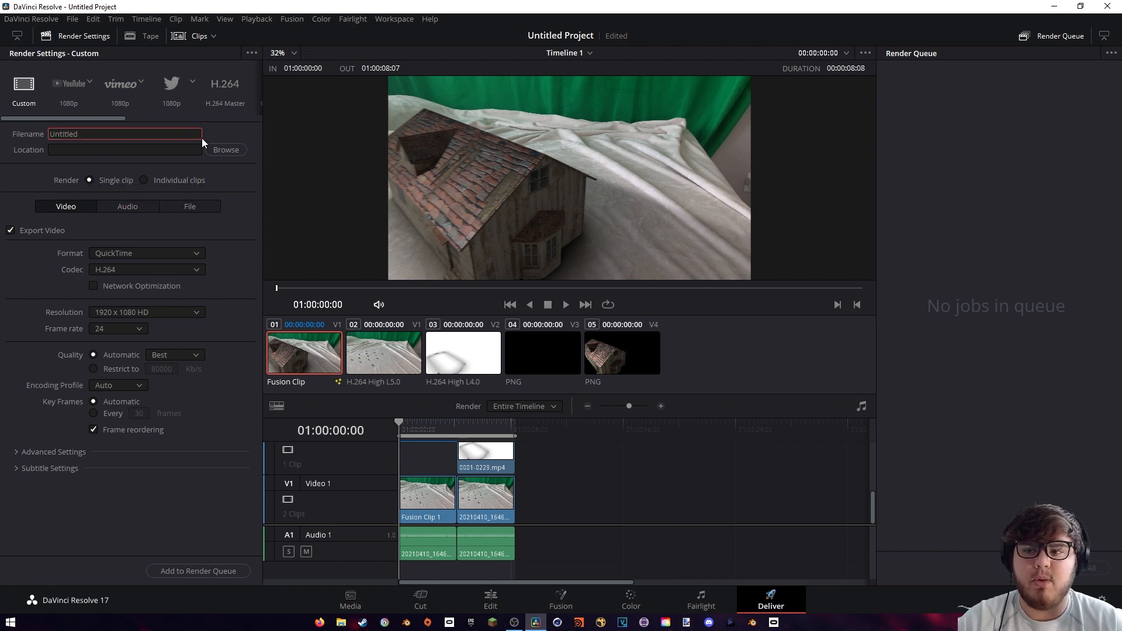
left_click(226, 150)
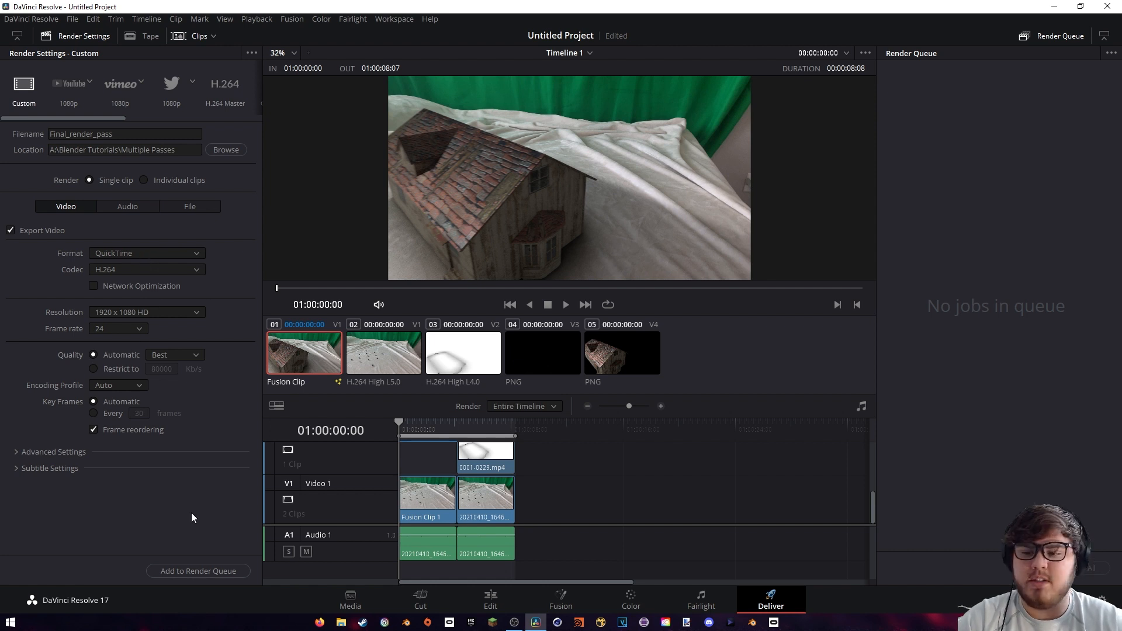
Queue the Final_render_pass job and start rendering it
left_click(190, 572)
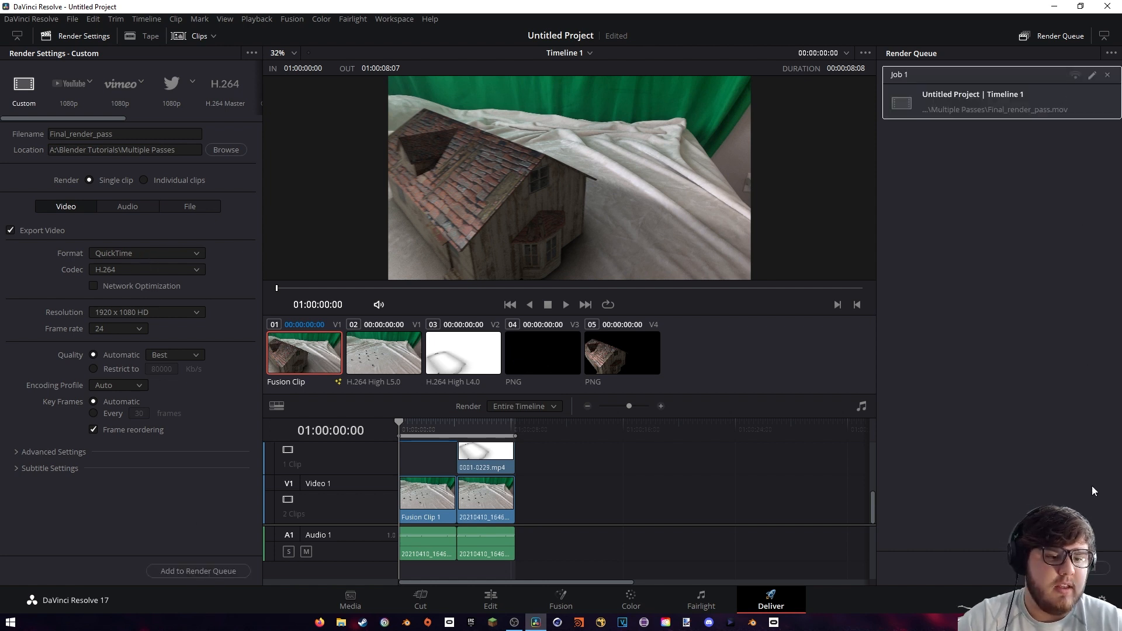
left_click(1086, 566)
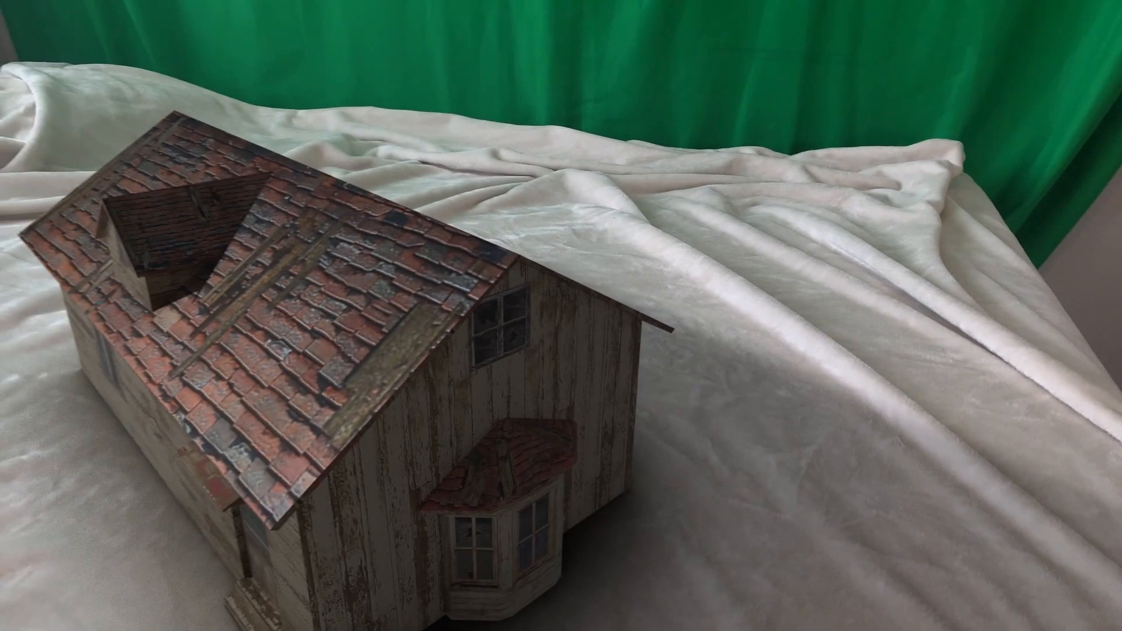